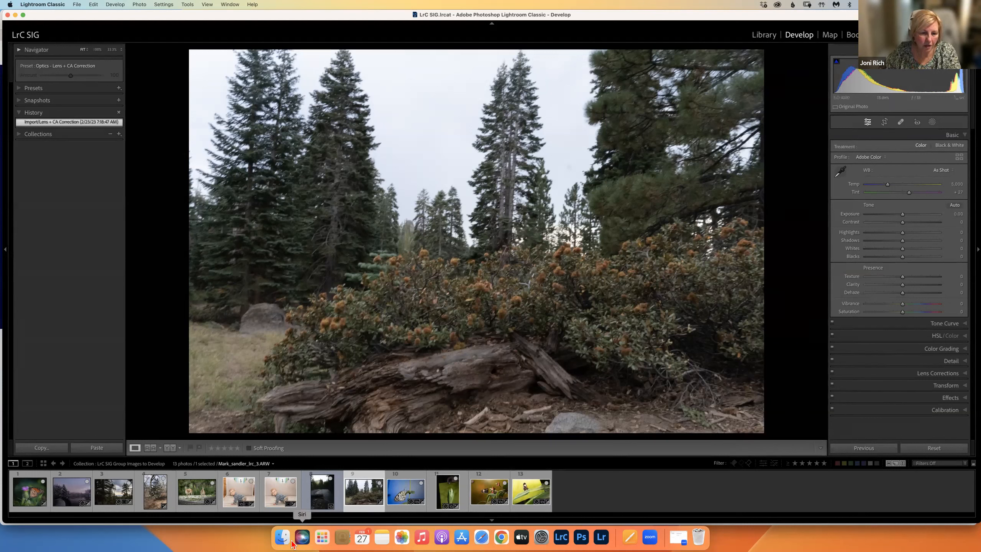
Step: Switch to Safari and open the Lightroom SIG resources page of the Gateway Camera Club website in a new tab
{"action": "left_click", "coordinate": [479, 538]}
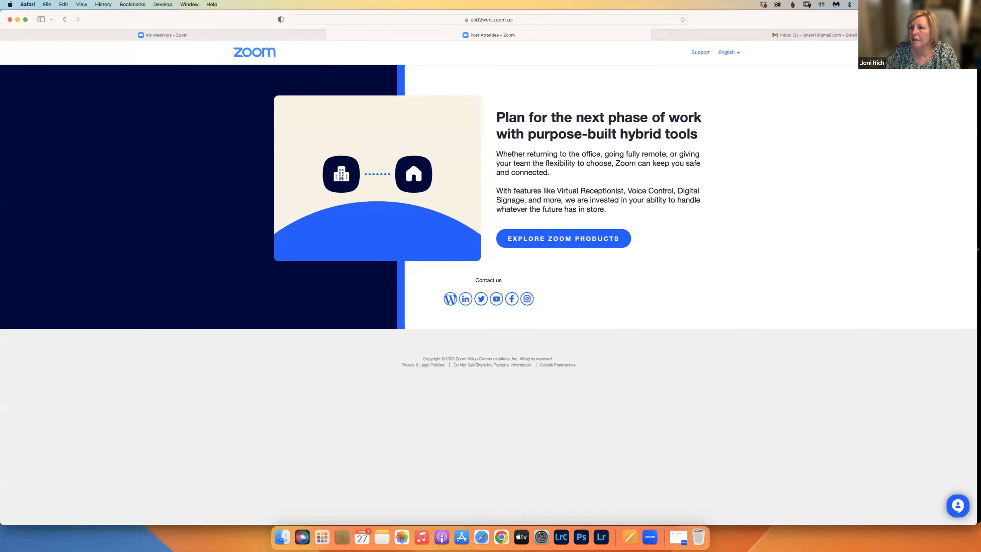
{"action": "key", "text": "super+t"}
{"action": "left_click", "coordinate": [354, 106]}
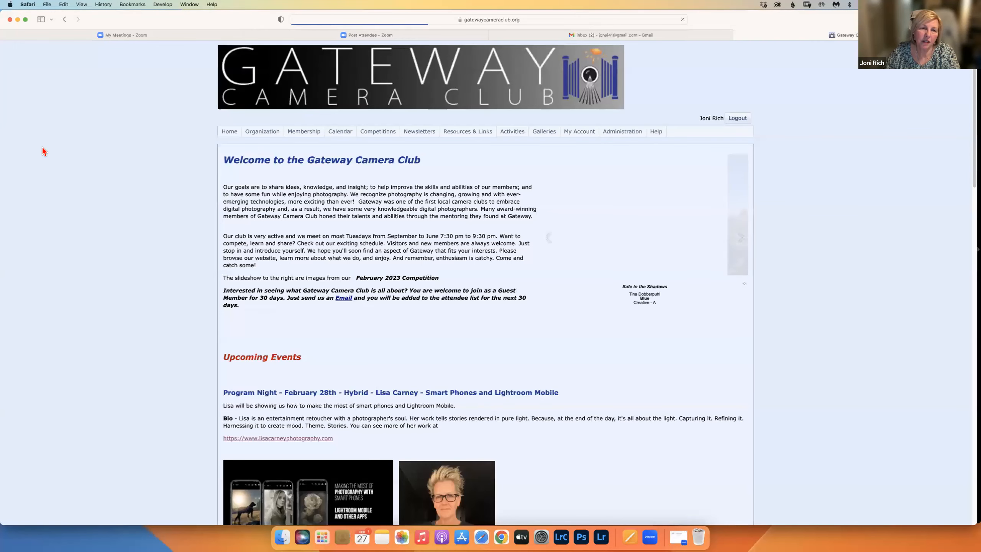
{"action": "mouse_move", "coordinate": [468, 132]}
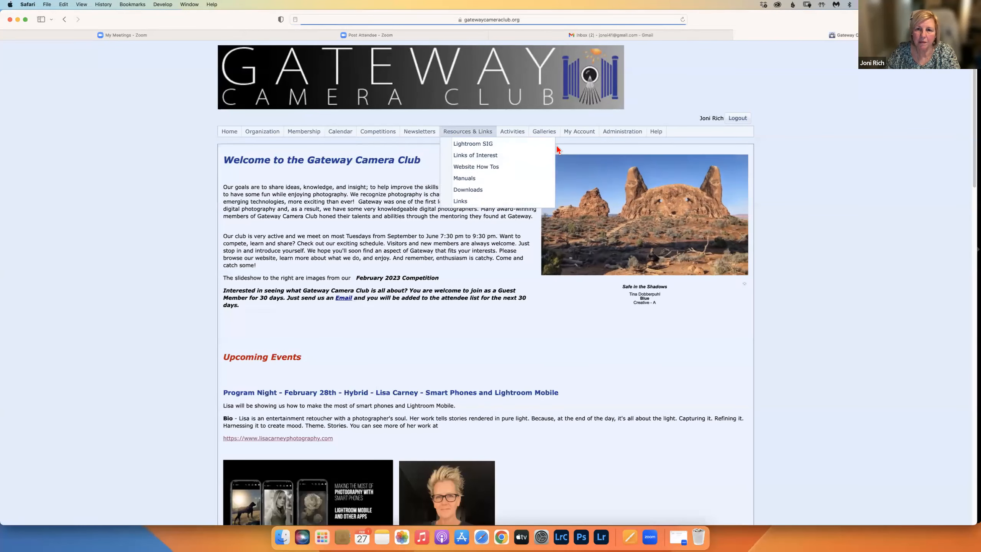
{"action": "left_click", "coordinate": [473, 145]}
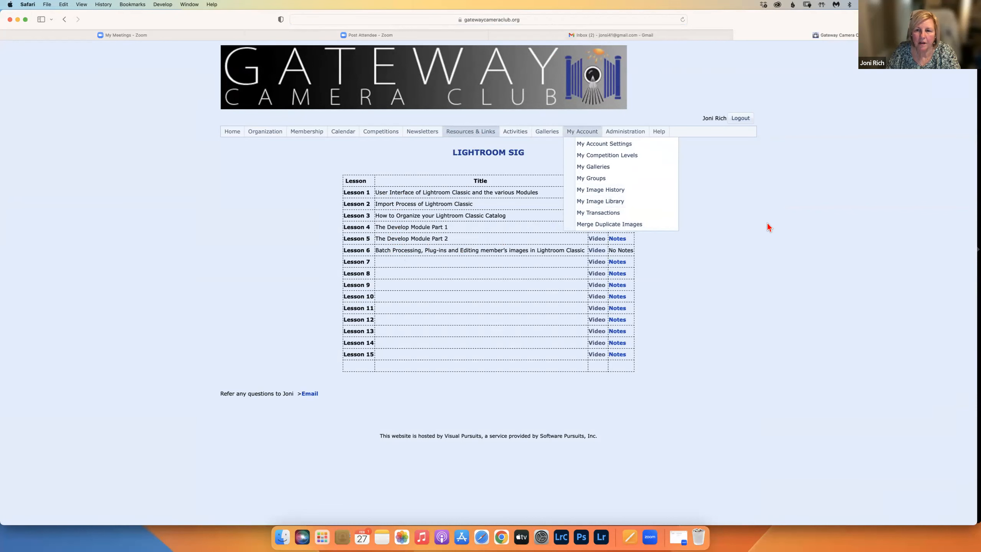
Step: View the Lesson 1 video and the Lesson 1 notes, closing each one's tab after viewing
{"action": "left_click", "coordinate": [596, 193]}
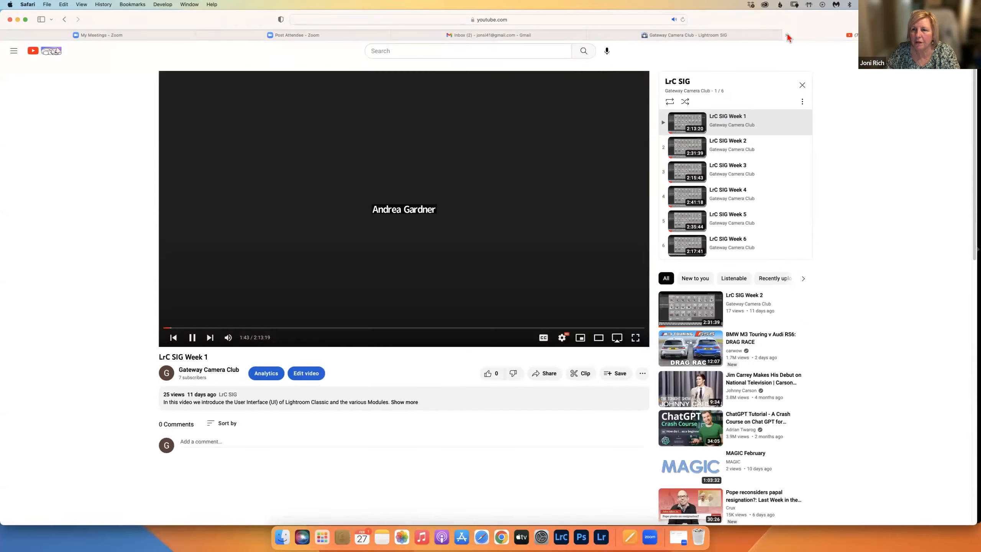
{"action": "left_click", "coordinate": [788, 35]}
{"action": "left_click", "coordinate": [621, 191]}
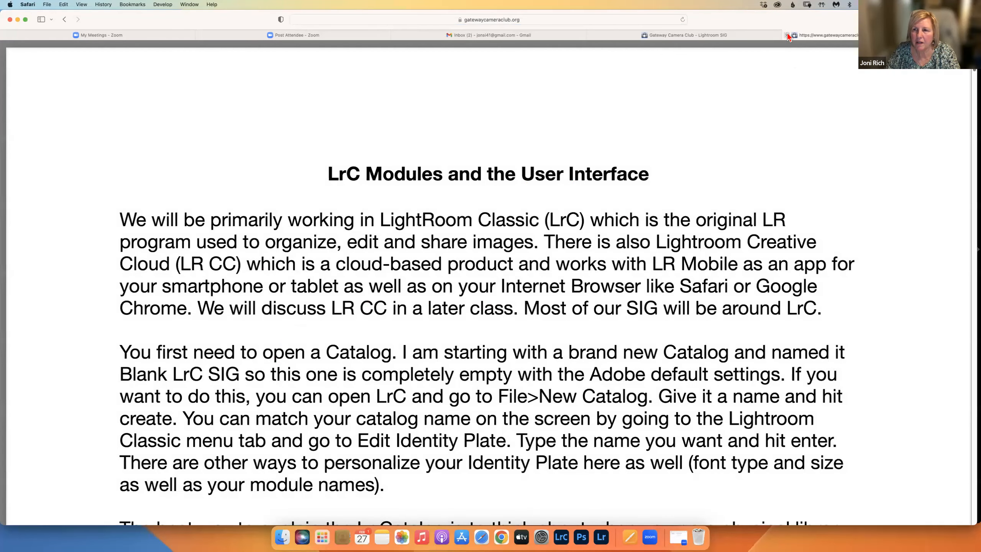
{"action": "left_click", "coordinate": [787, 36]}
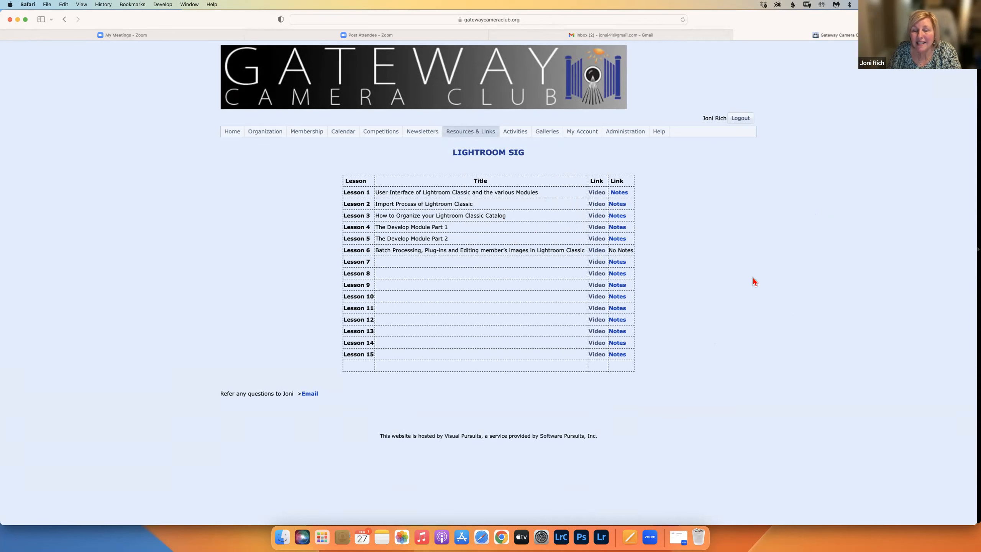
Step: Close the Safari window and return to Lightroom Classic
{"action": "scroll", "coordinate": [745, 280], "scroll_direction": "up", "scroll_amount": 2}
{"action": "scroll", "coordinate": [744, 279], "scroll_direction": "down", "scroll_amount": 1}
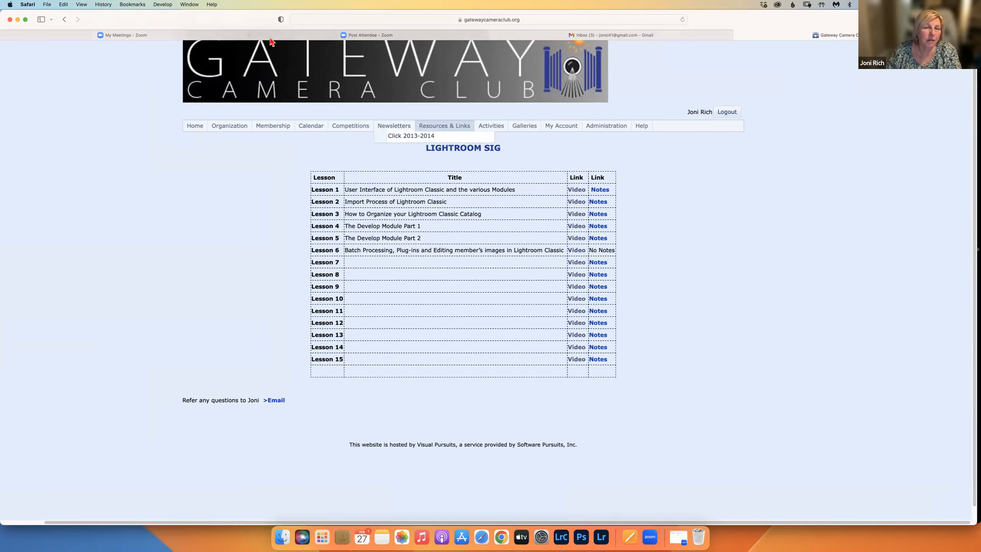
{"action": "left_click", "coordinate": [17, 20]}
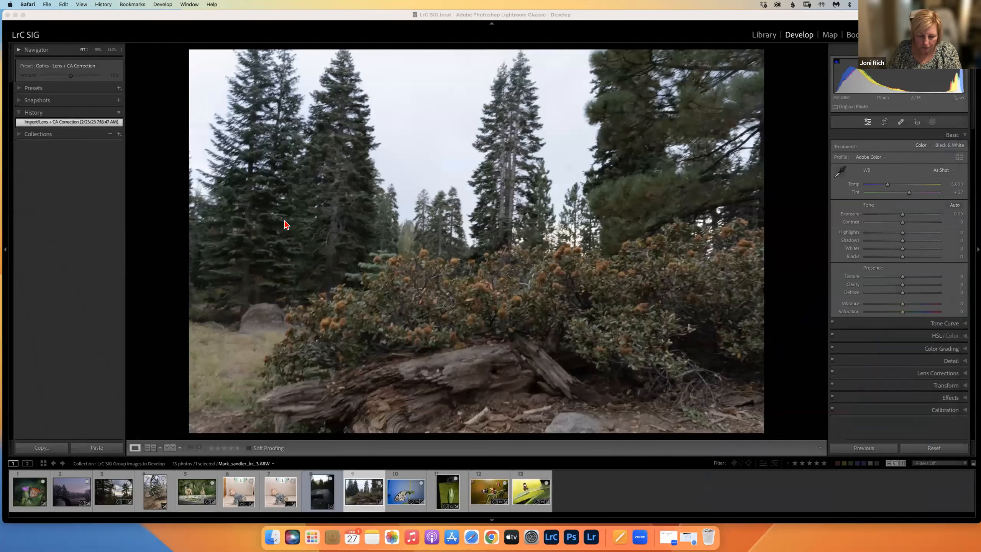
{"action": "left_click", "coordinate": [358, 16]}
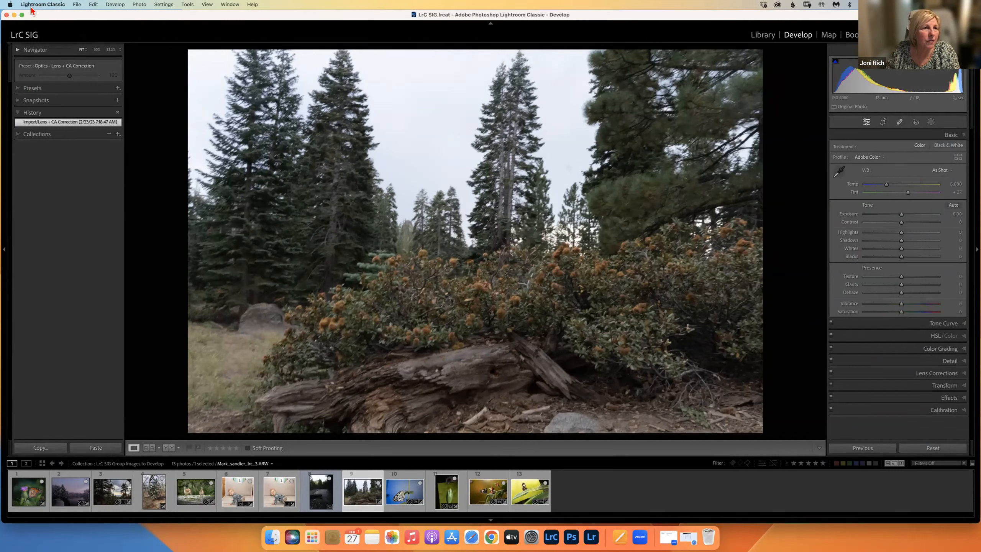
Step: Open the Lightroom Classic preferences, reposition the dialog over the photo and show the General settings
{"action": "left_click", "coordinate": [49, 4]}
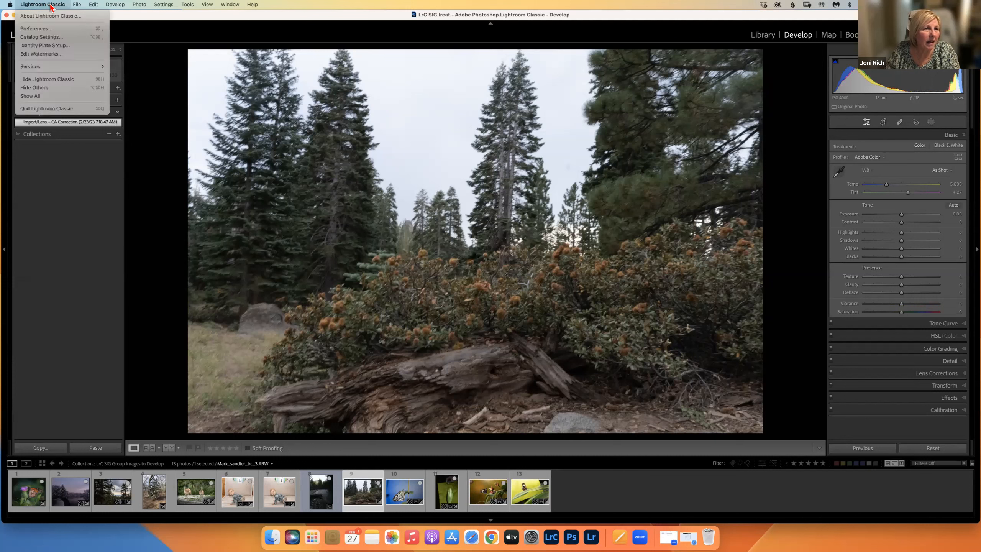
{"action": "left_click", "coordinate": [36, 30]}
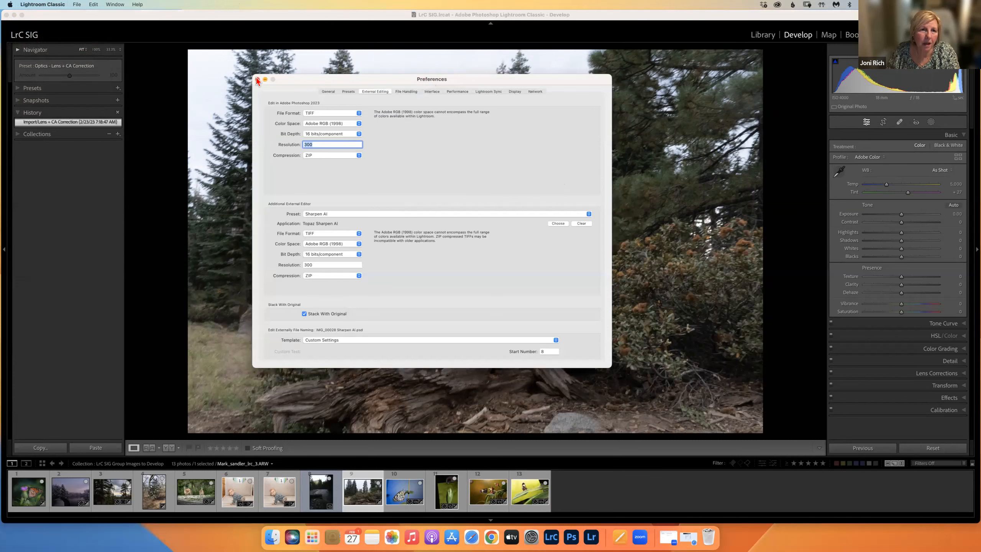
{"action": "left_click_drag", "start_coordinate": [291, 79], "coordinate": [314, 132]}
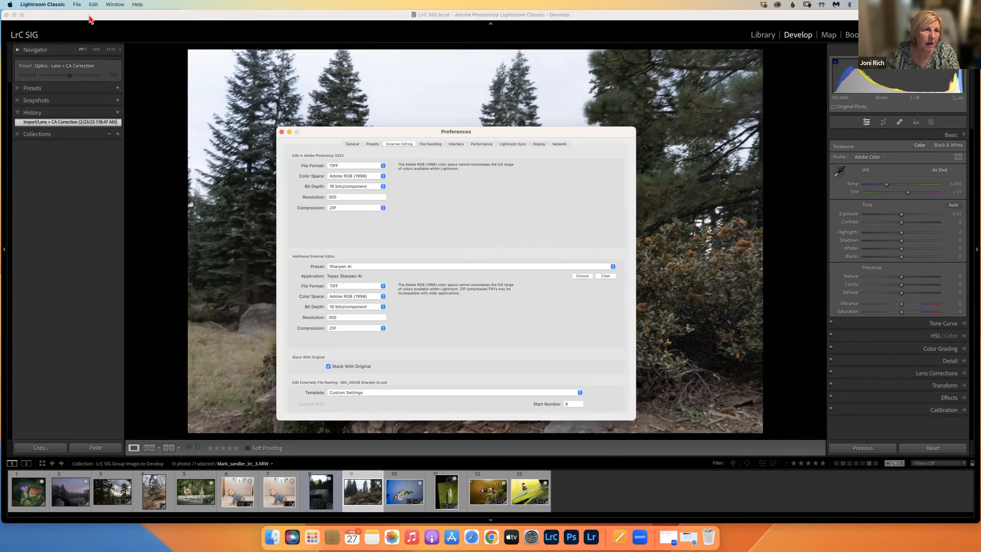
{"action": "left_click_drag", "start_coordinate": [367, 132], "coordinate": [378, 97]}
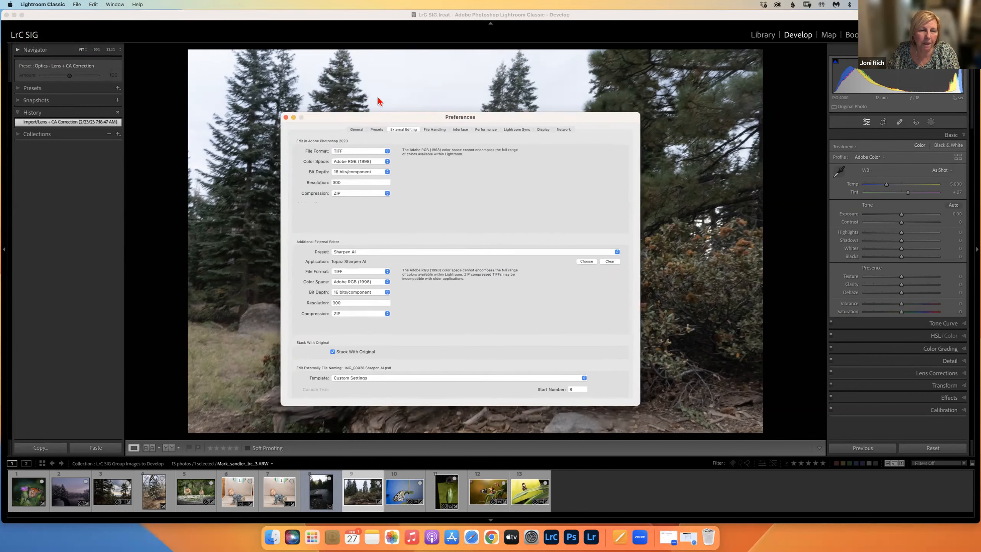
{"action": "left_click", "coordinate": [365, 107]}
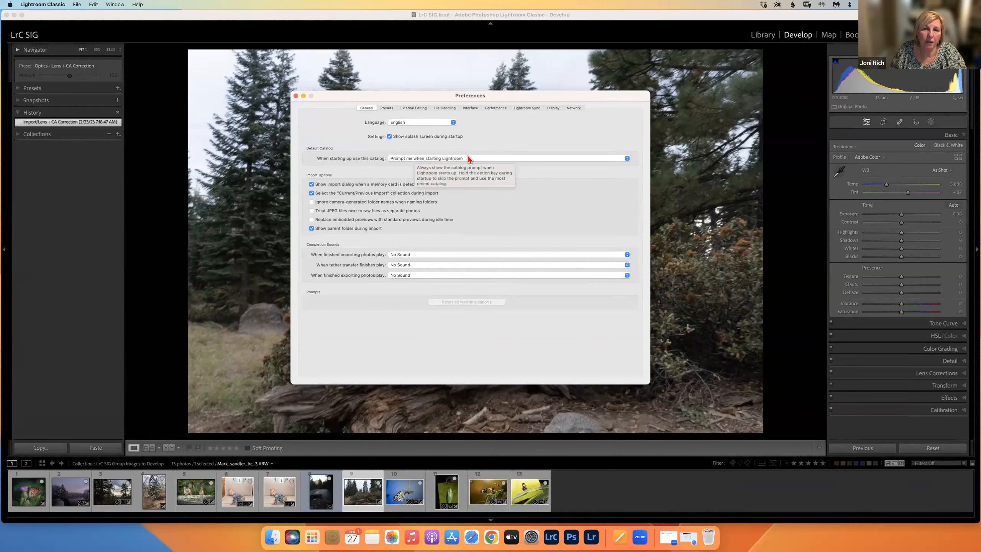
Step: Try the LrC SIG catalog as the startup catalog and restore "Prompt me when starting Lightroom"
{"action": "left_click", "coordinate": [629, 159]}
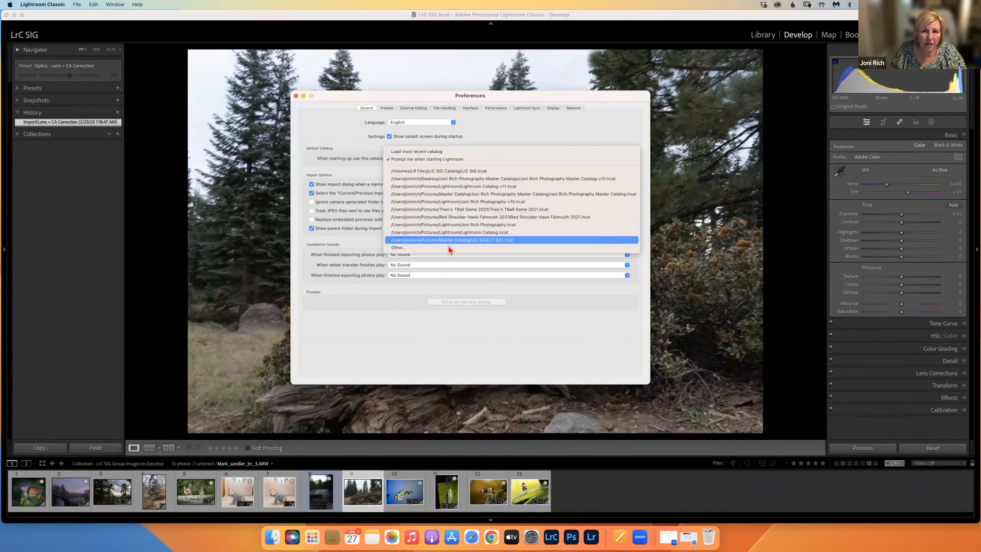
{"action": "left_click", "coordinate": [414, 152]}
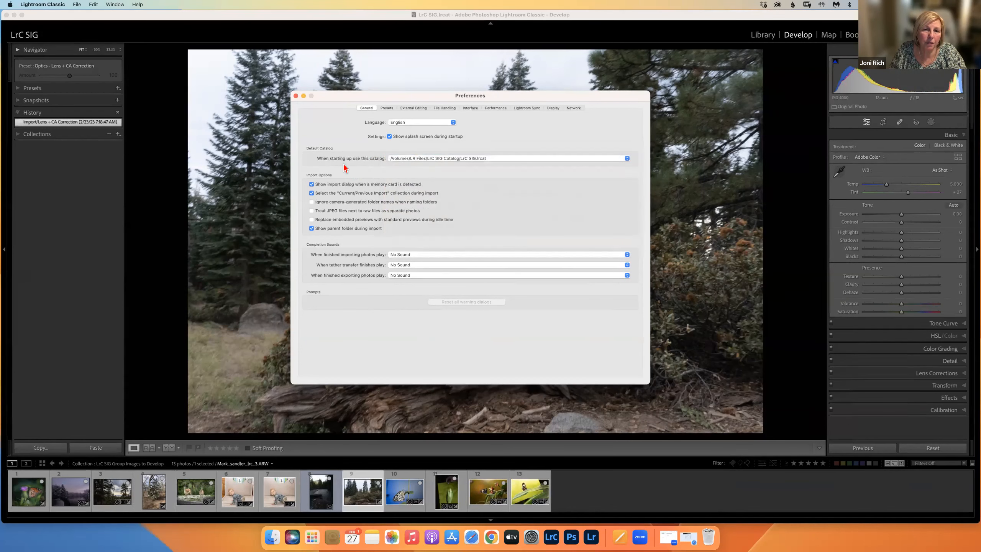
{"action": "left_click", "coordinate": [489, 159]}
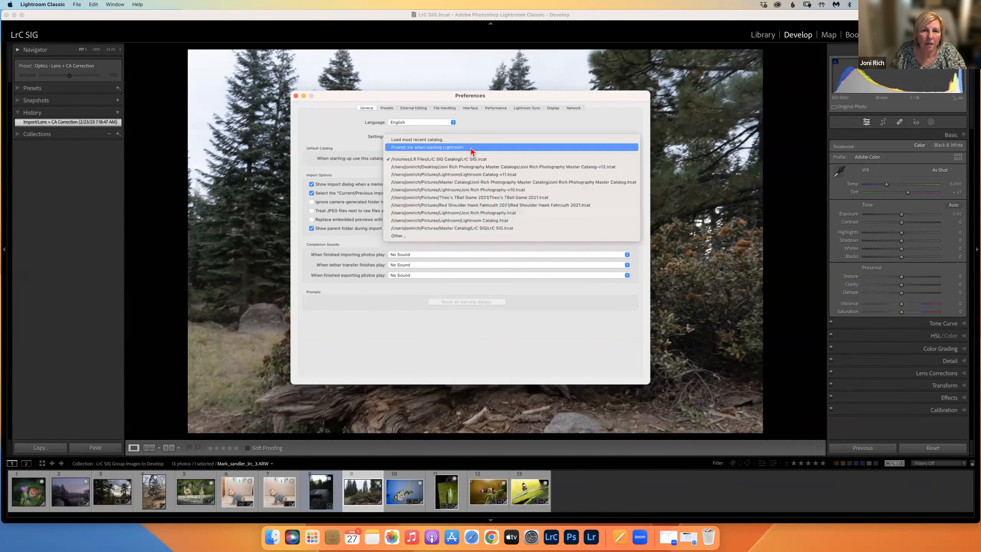
{"action": "left_click", "coordinate": [470, 148]}
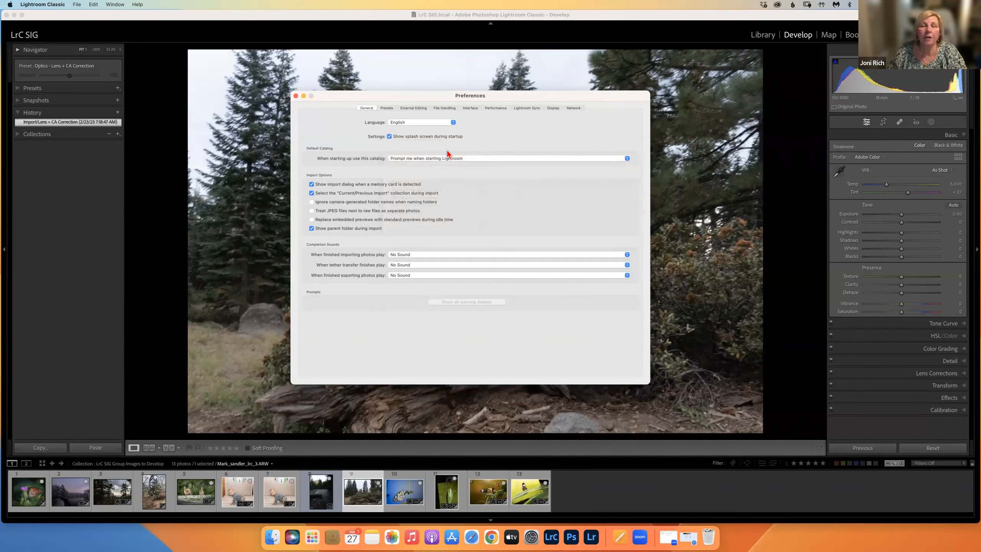
Step: Review the startup catalog choices, keeping "Prompt me when starting Lightroom" selected
{"action": "left_click", "coordinate": [471, 159]}
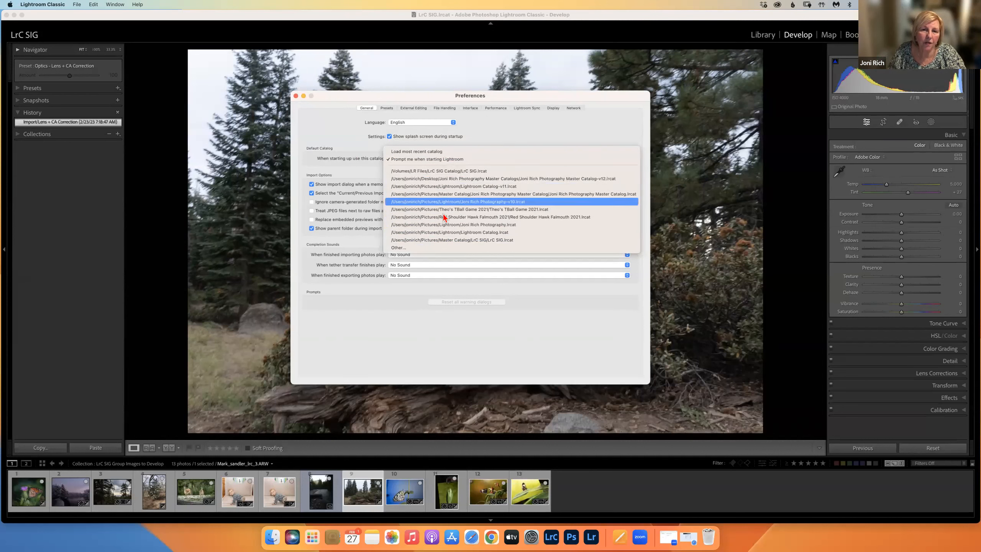
{"action": "left_click", "coordinate": [415, 152]}
{"action": "left_click", "coordinate": [412, 158]}
{"action": "left_click", "coordinate": [408, 168]}
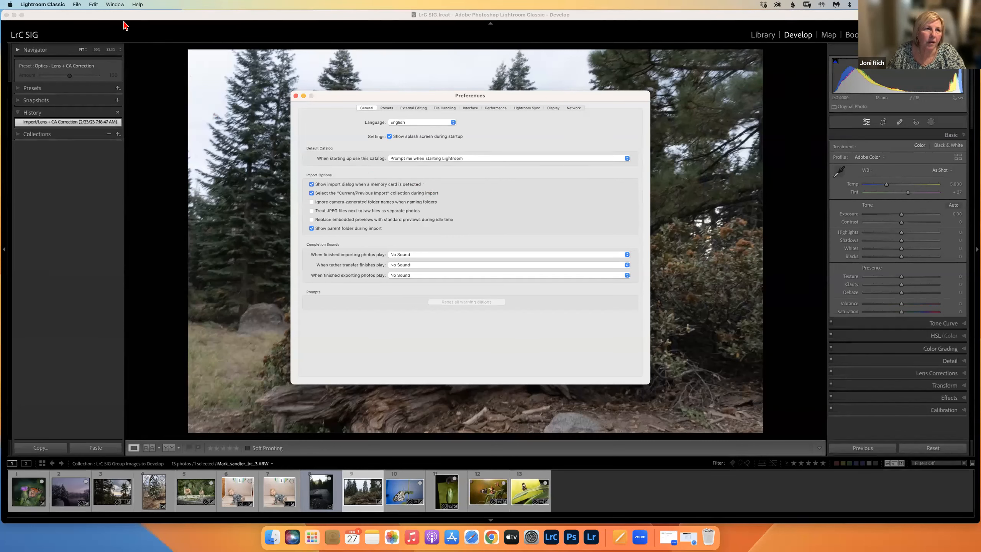
Step: Reopen the preferences from the main window and show the Presets settings
{"action": "left_click", "coordinate": [145, 14]}
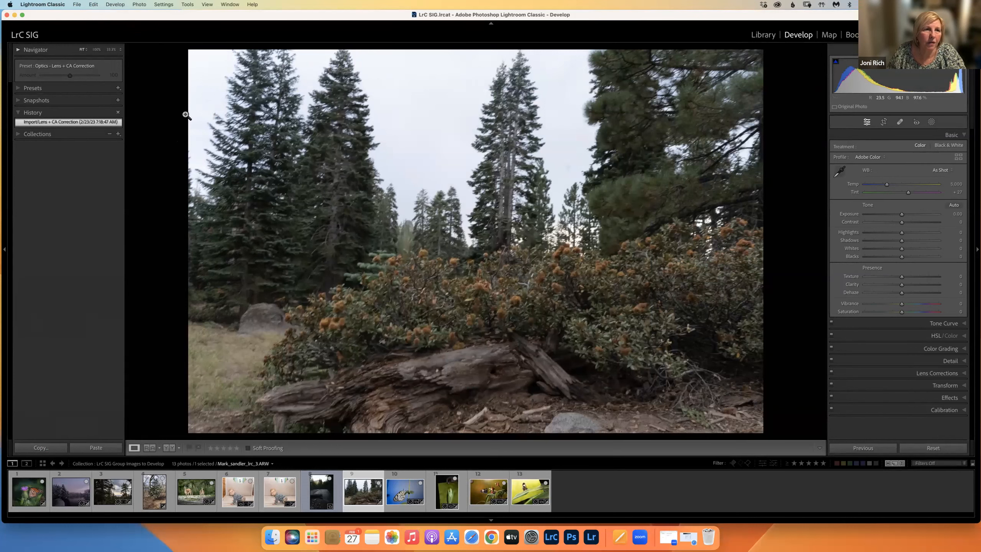
{"action": "left_click", "coordinate": [54, 4]}
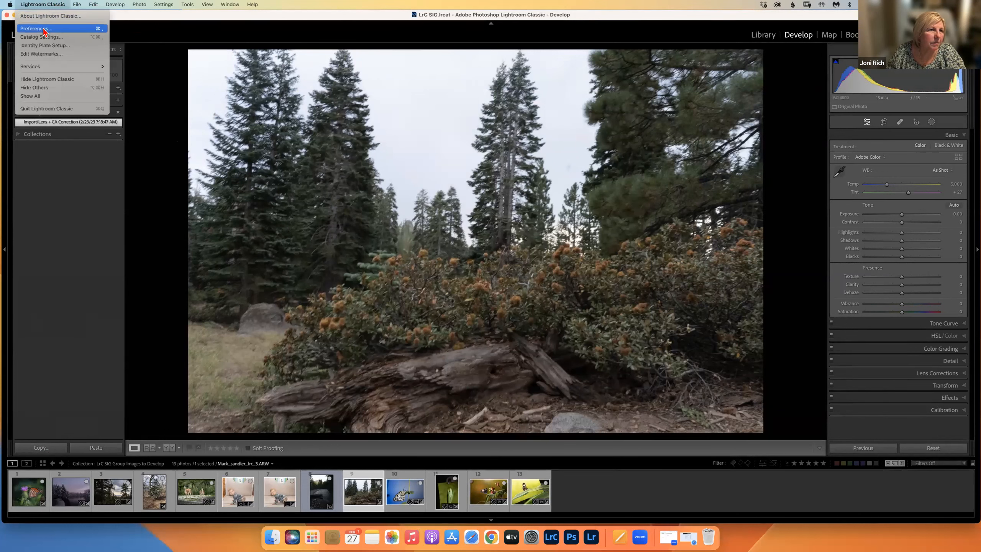
{"action": "left_click", "coordinate": [46, 33]}
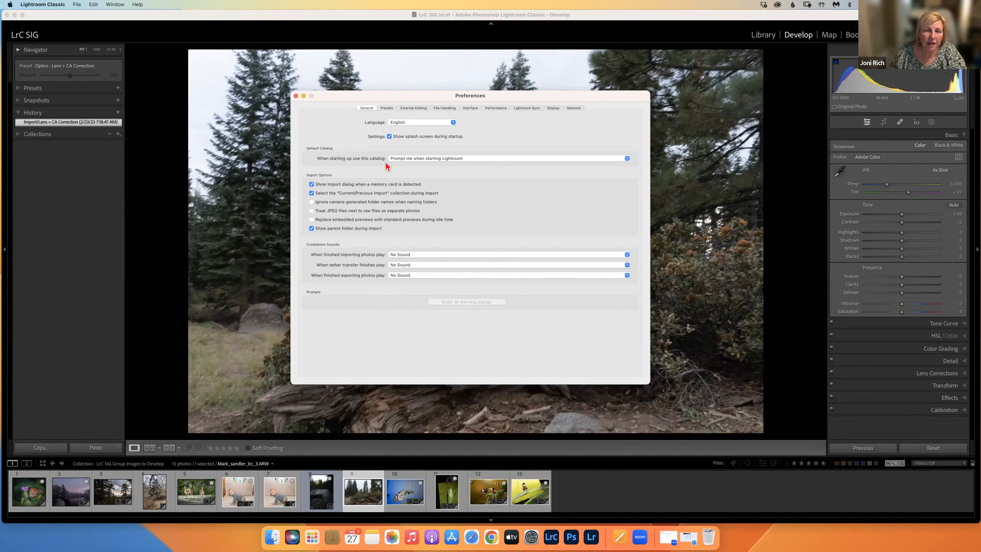
{"action": "left_click", "coordinate": [387, 109]}
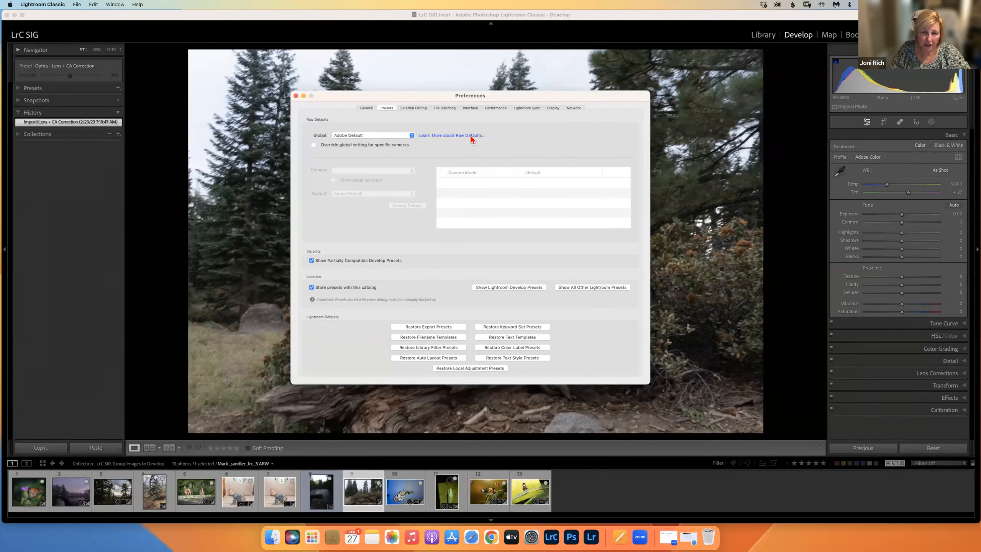
Step: Set the global raw default to Camera Settings and enable overriding the global setting for specific cameras
{"action": "left_click", "coordinate": [411, 135]}
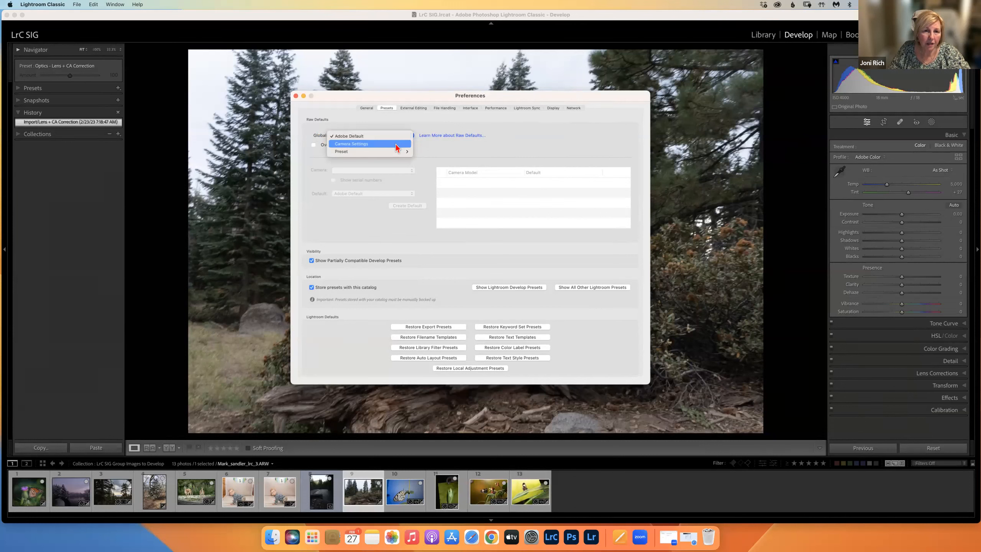
{"action": "left_click", "coordinate": [395, 144]}
{"action": "left_click", "coordinate": [315, 146]}
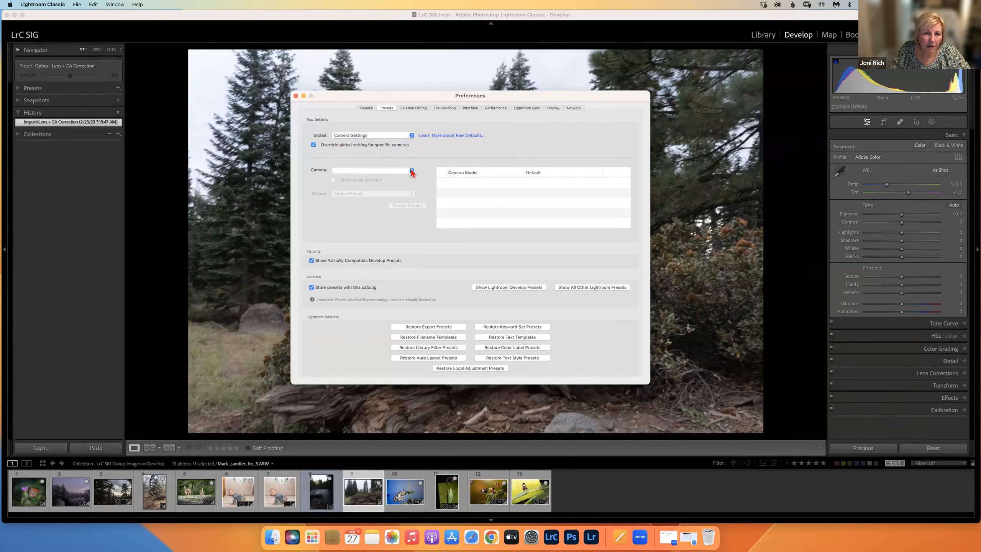
Step: Restore Adobe Default as the global raw default and toggle the specific-camera override off and on again
{"action": "left_click", "coordinate": [412, 135]}
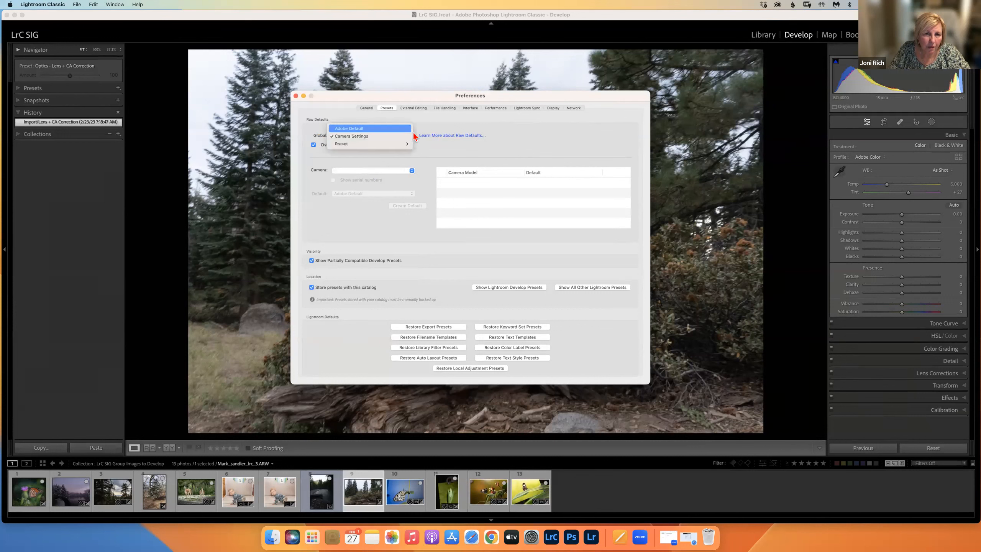
{"action": "left_click", "coordinate": [400, 129]}
{"action": "left_click", "coordinate": [314, 146]}
{"action": "left_click", "coordinate": [314, 146]}
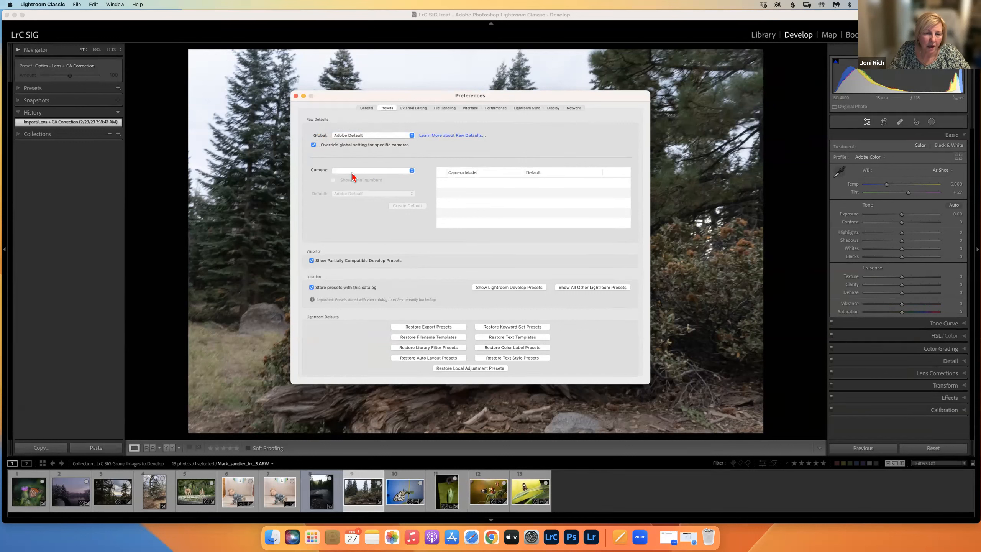
Step: Close the preferences, select the butterfly photo in the filmstrip and reopen the Presets preferences
{"action": "left_click", "coordinate": [297, 97]}
{"action": "left_click", "coordinate": [395, 495]}
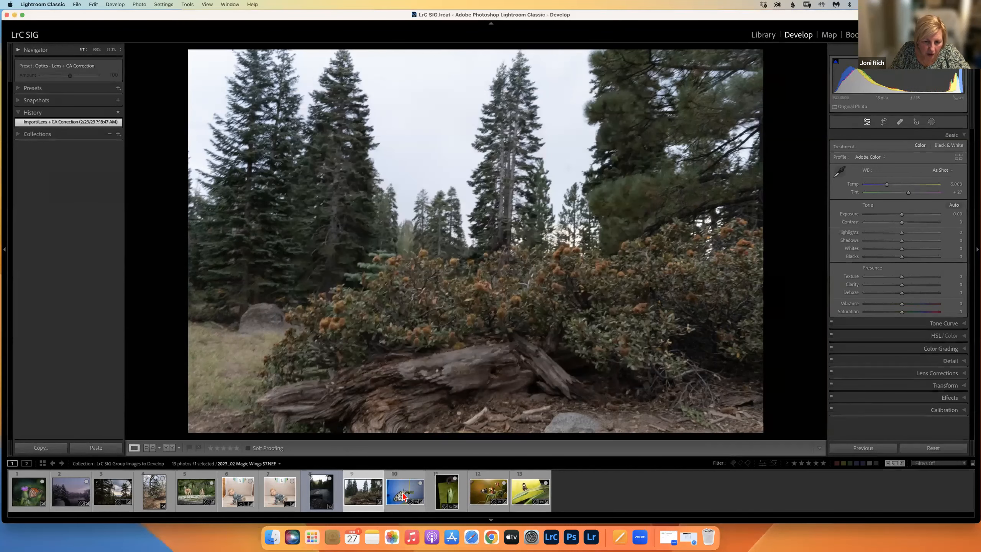
{"action": "left_click", "coordinate": [43, 5]}
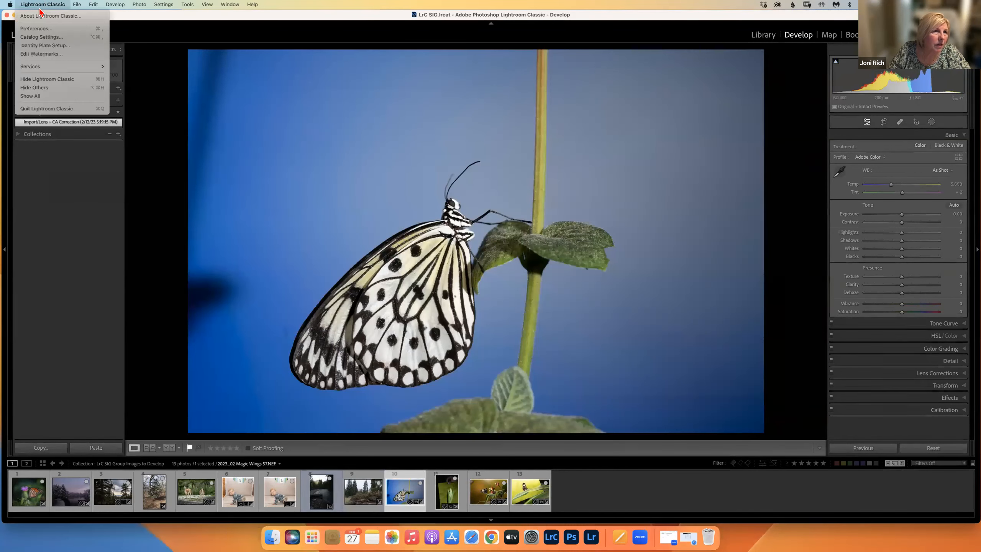
{"action": "left_click", "coordinate": [36, 29]}
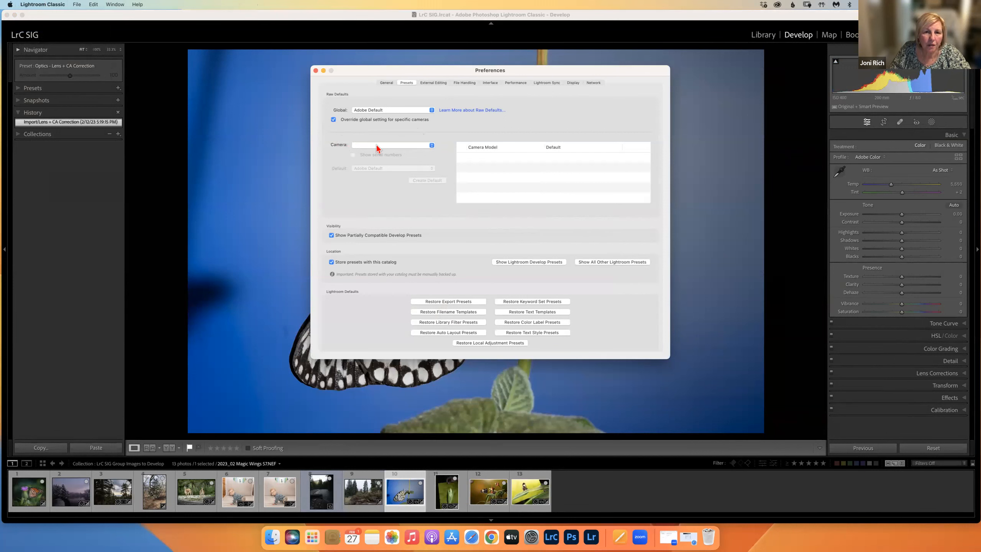
Step: Turn off the specific-camera override and look through the presets available as the global raw default, keeping Adobe Default
{"action": "left_click", "coordinate": [434, 145]}
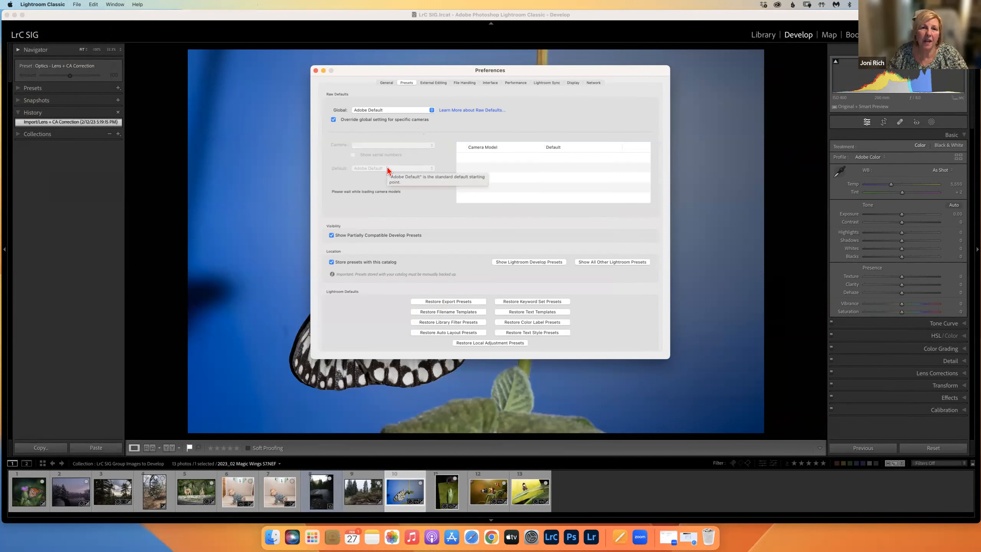
{"action": "left_click", "coordinate": [335, 120]}
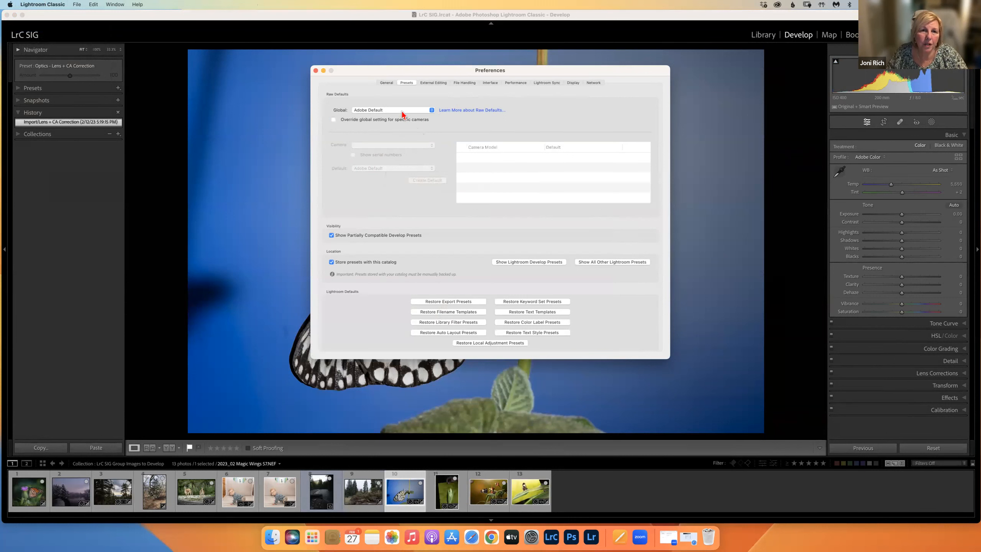
{"action": "left_click", "coordinate": [432, 109]}
{"action": "mouse_move", "coordinate": [402, 128]}
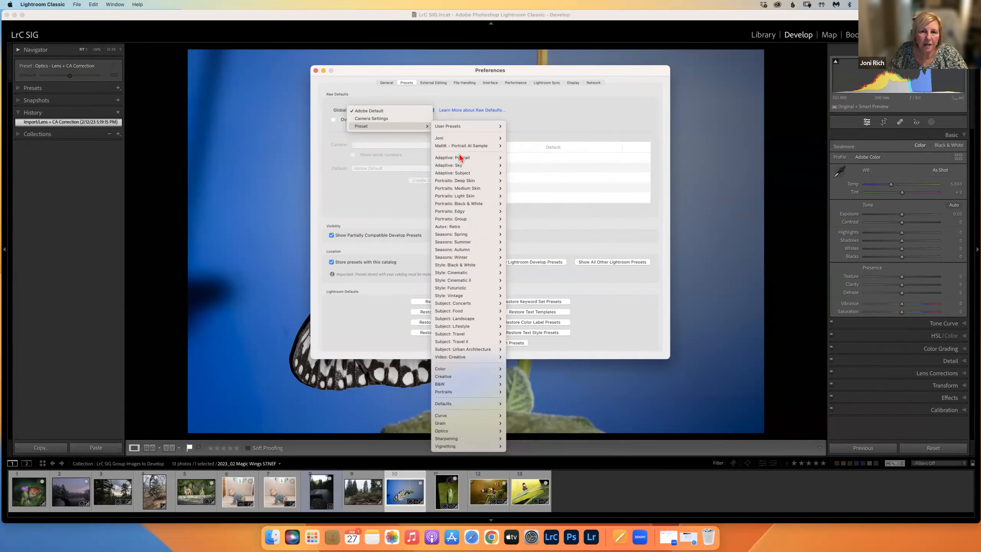
{"action": "mouse_move", "coordinate": [461, 158]}
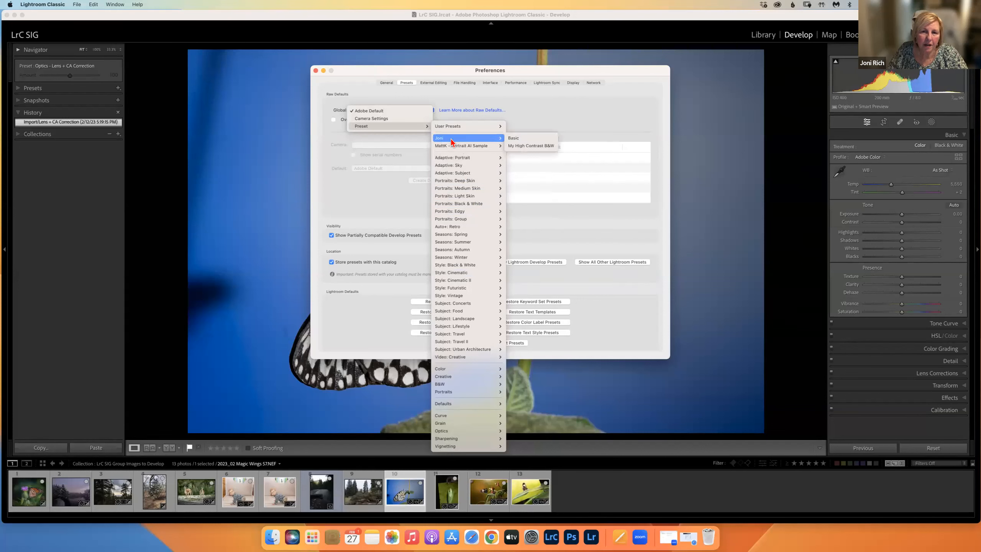
{"action": "left_click", "coordinate": [553, 123]}
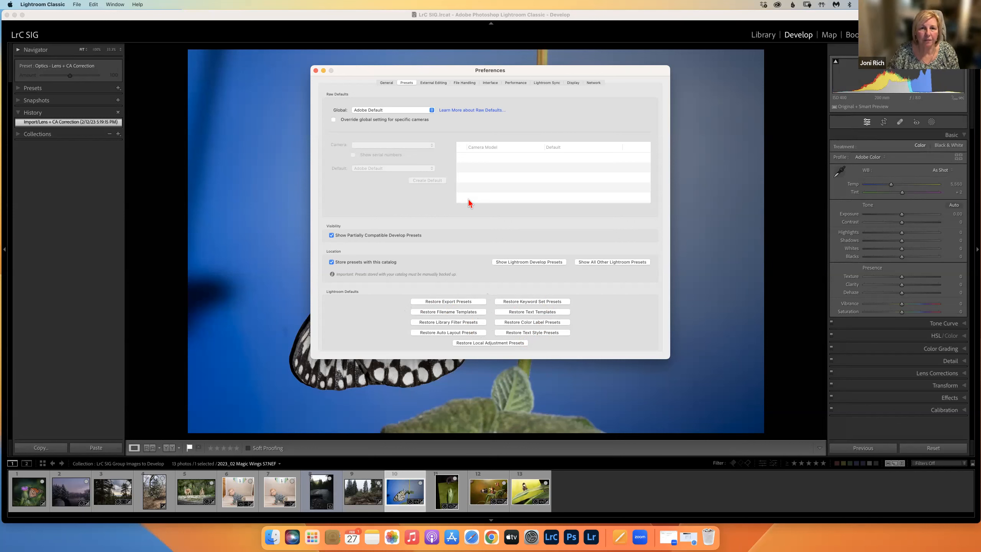
Step: Show the External Editing preferences and check the Photoshop file format choices, keeping TIFF
{"action": "left_click", "coordinate": [433, 85]}
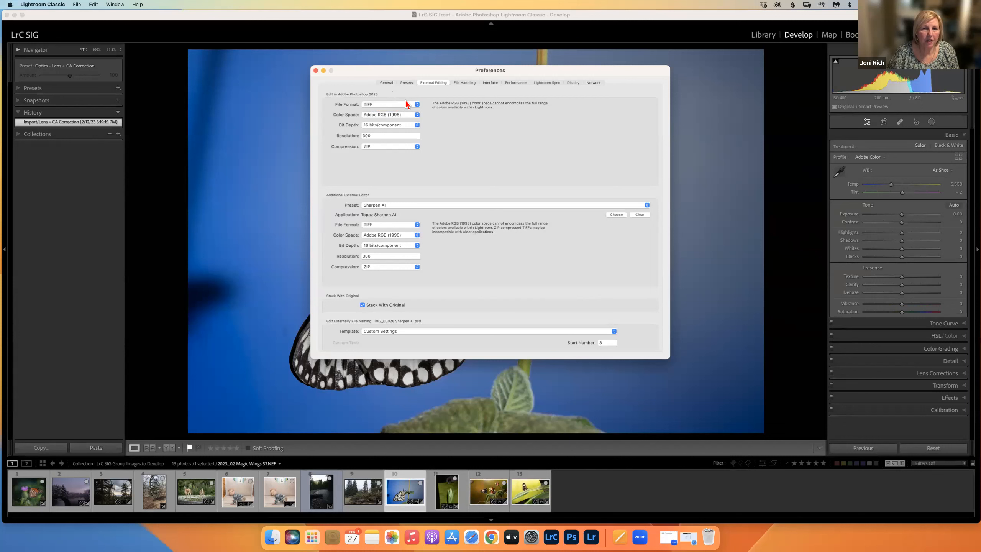
{"action": "left_click", "coordinate": [419, 105]}
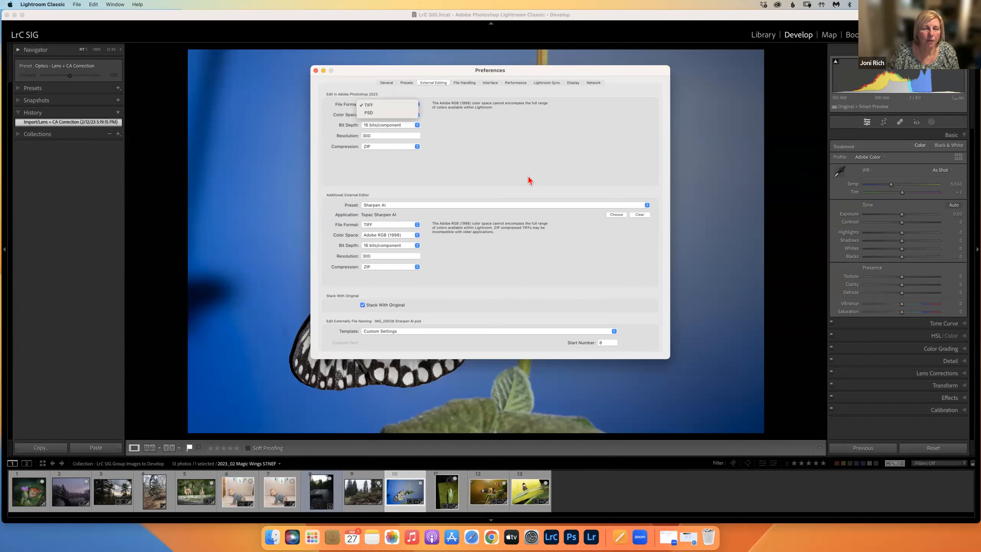
{"action": "left_click", "coordinate": [517, 172]}
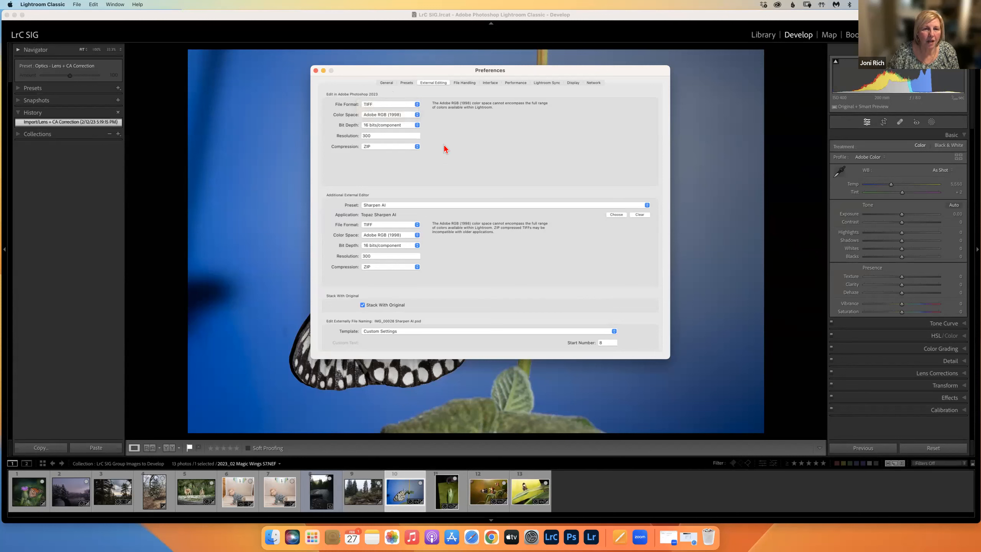
Step: Review the Photoshop color space and bit depth choices, keeping Adobe RGB (1998) and 16 bits/component
{"action": "left_click", "coordinate": [415, 113]}
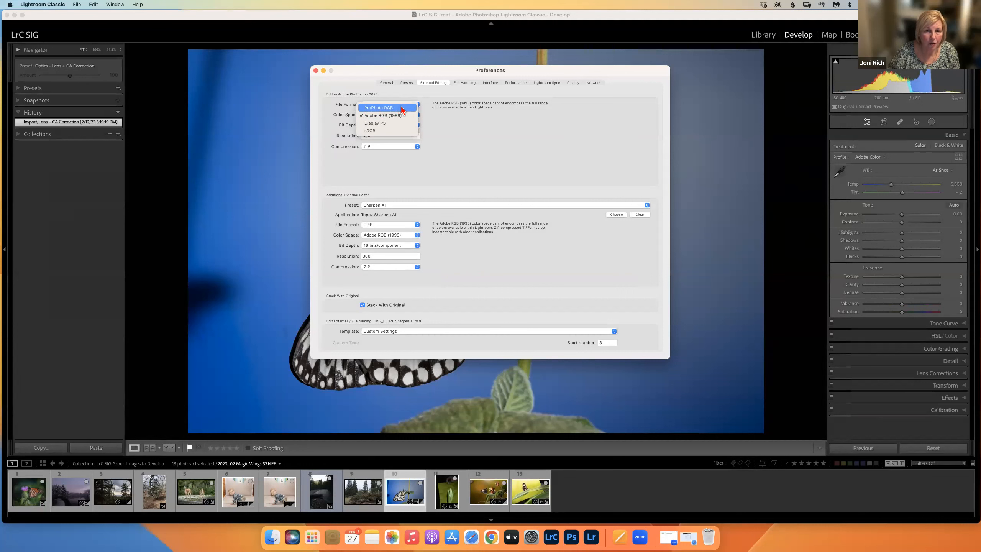
{"action": "left_click", "coordinate": [380, 116]}
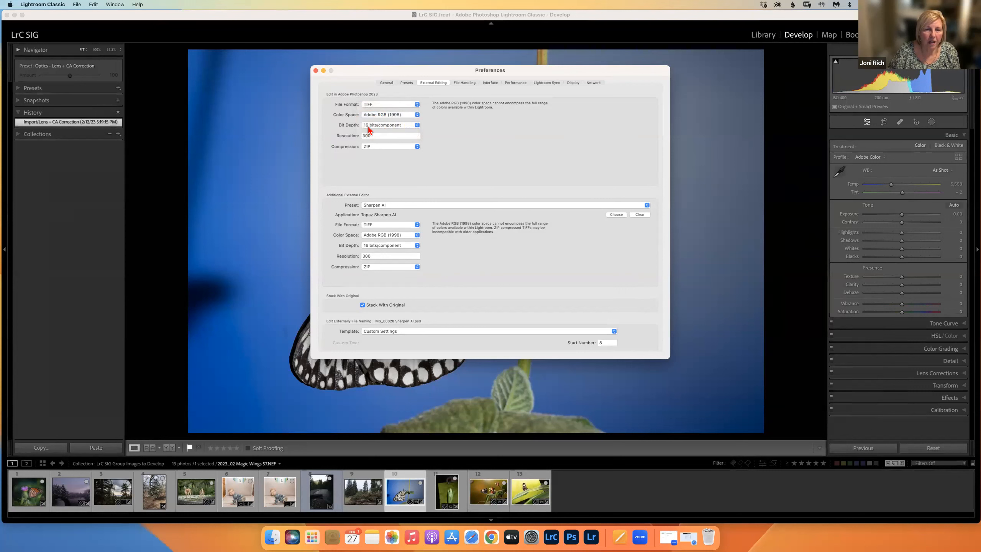
{"action": "left_click", "coordinate": [416, 126]}
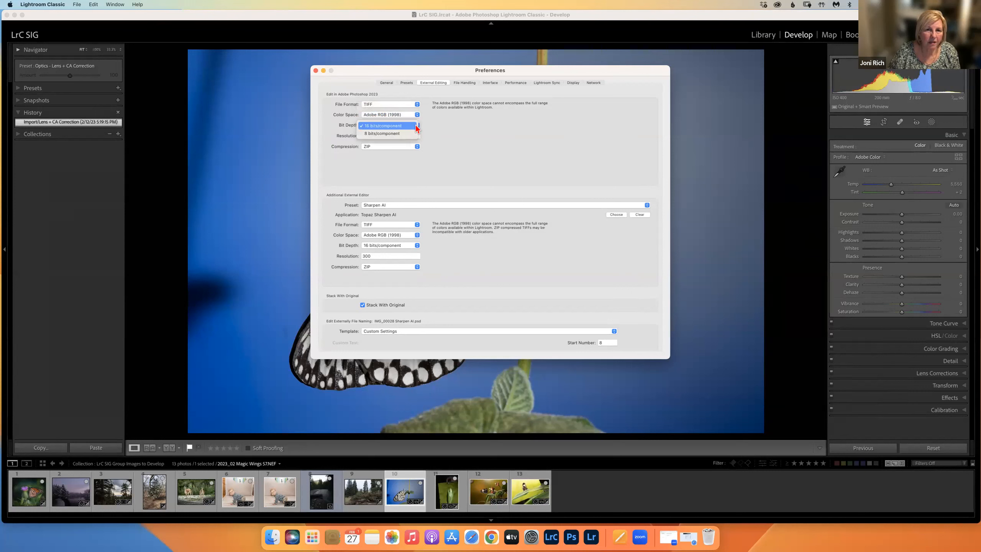
{"action": "left_click", "coordinate": [416, 127]}
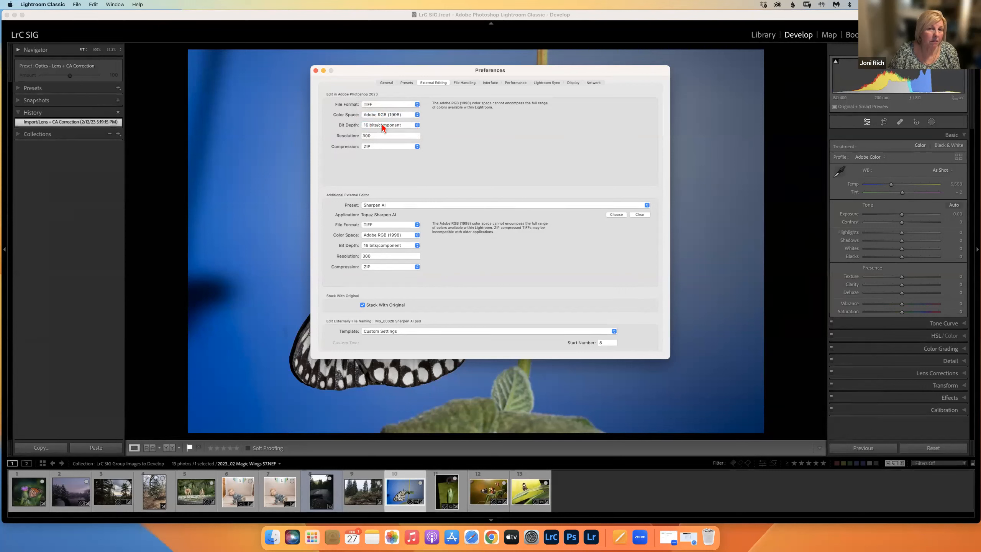
{"action": "left_click", "coordinate": [381, 150]}
{"action": "left_click", "coordinate": [379, 151]}
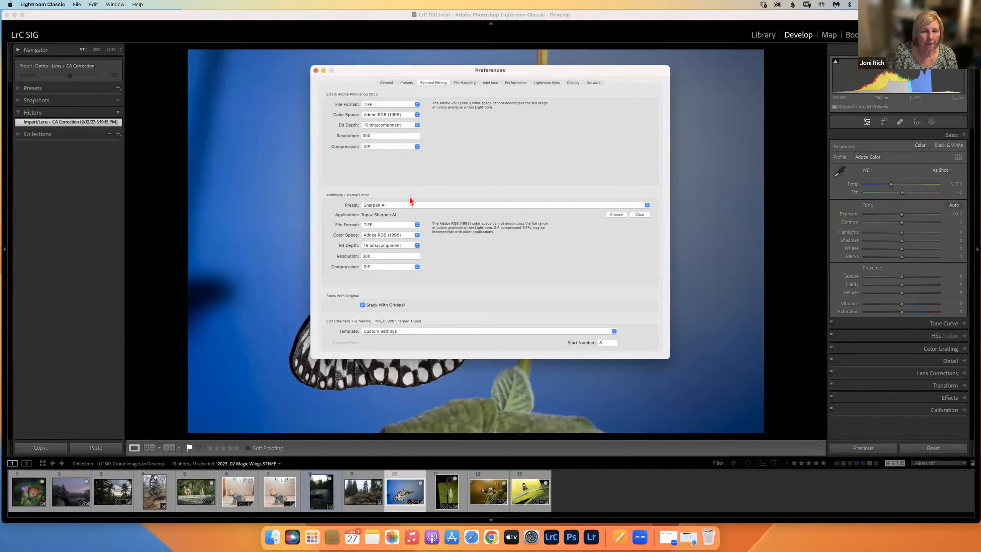
Step: Select the Helicon preset as the additional external editor and inspect the filename template without changing it
{"action": "left_click", "coordinate": [392, 205]}
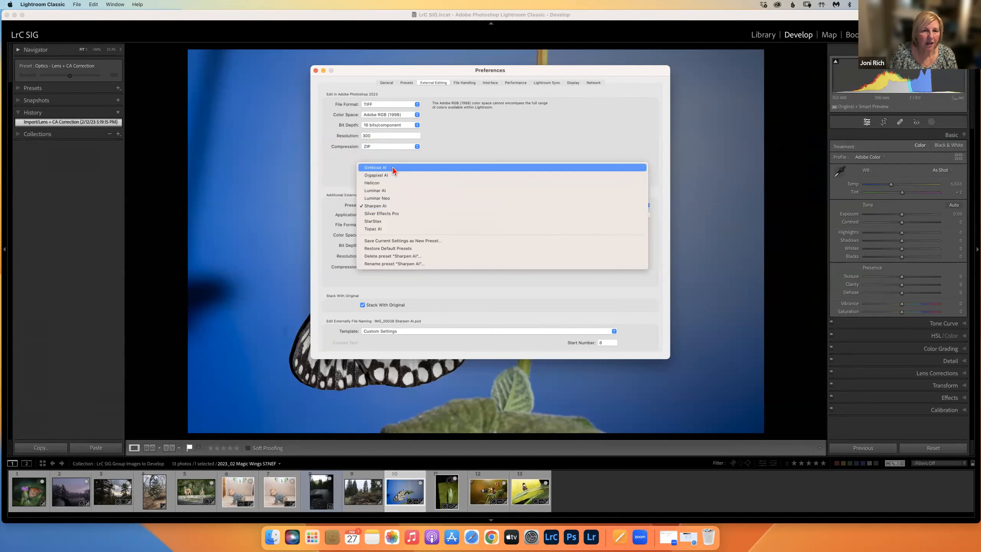
{"action": "left_click", "coordinate": [375, 184]}
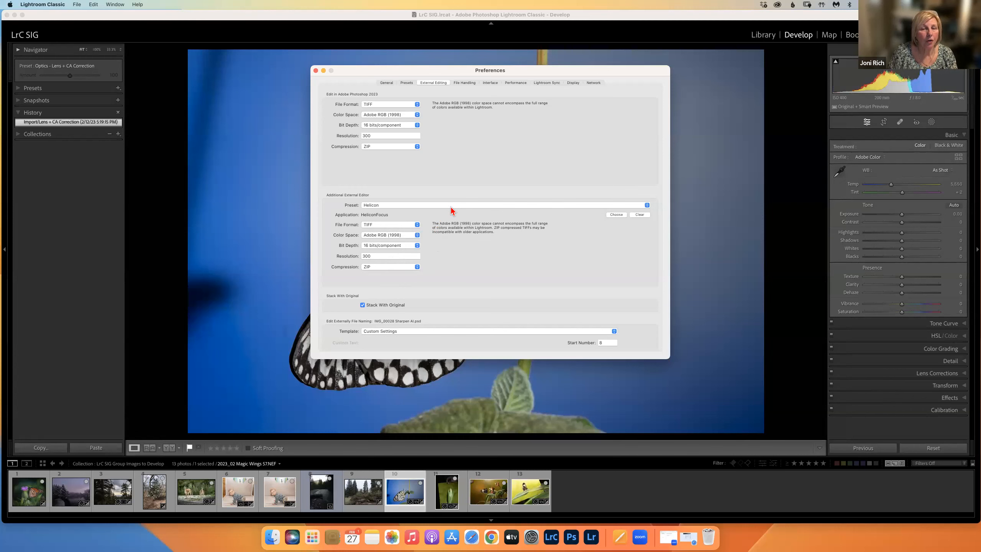
{"action": "left_click", "coordinate": [400, 332]}
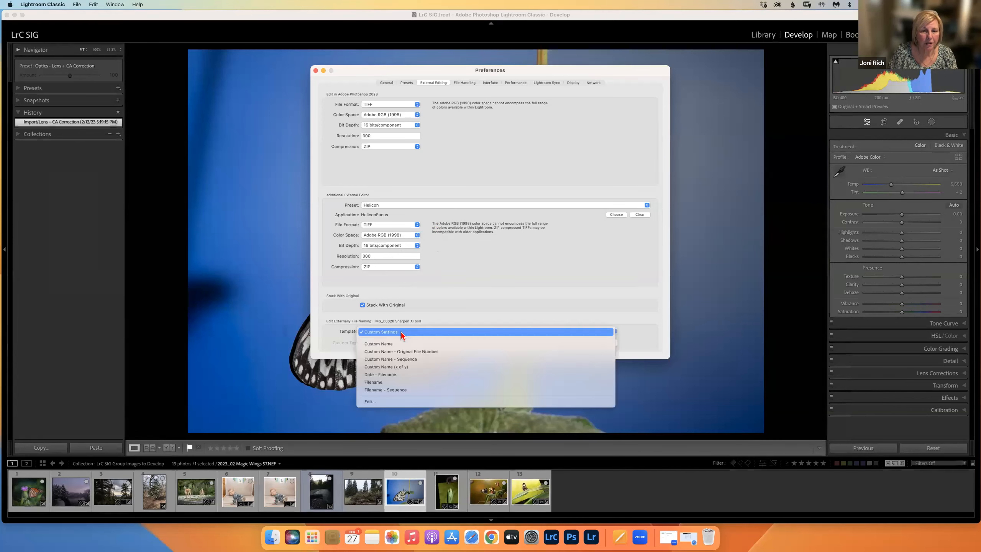
{"action": "left_click", "coordinate": [373, 403]}
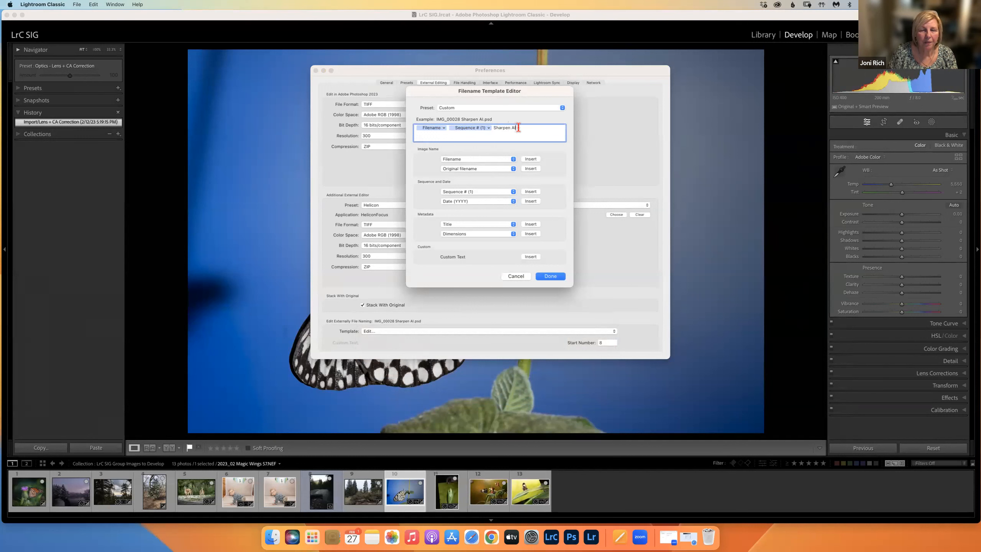
{"action": "left_click", "coordinate": [510, 276]}
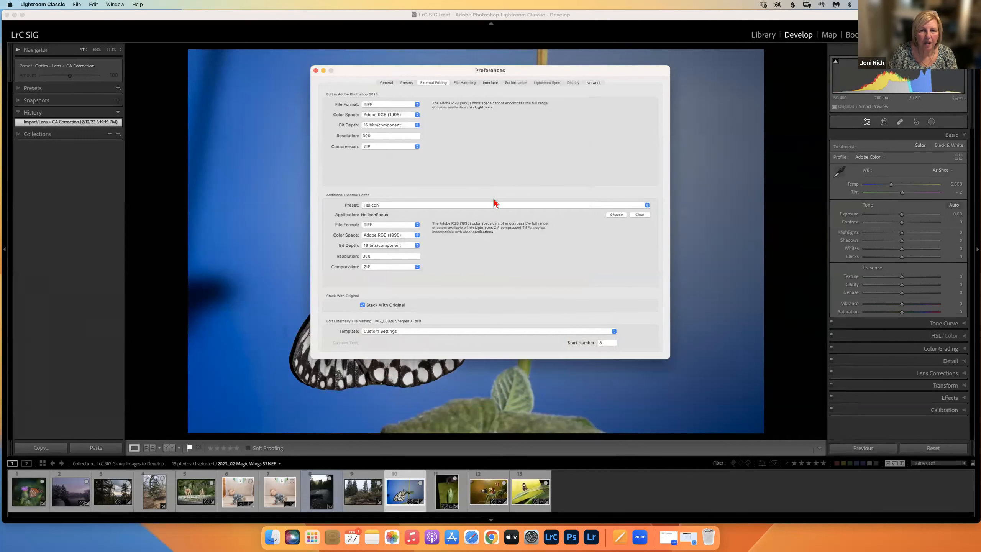
Step: Choose Topaz Photo AI from the Applications folder as the additional external editor application
{"action": "left_click", "coordinate": [614, 215]}
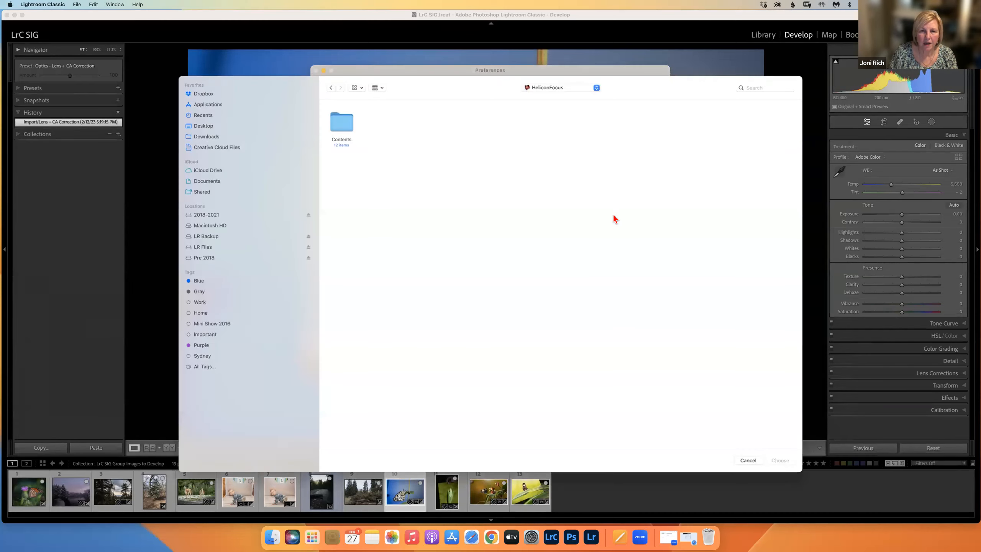
{"action": "left_click", "coordinate": [561, 89]}
{"action": "left_click", "coordinate": [555, 97]}
{"action": "left_click", "coordinate": [556, 89]}
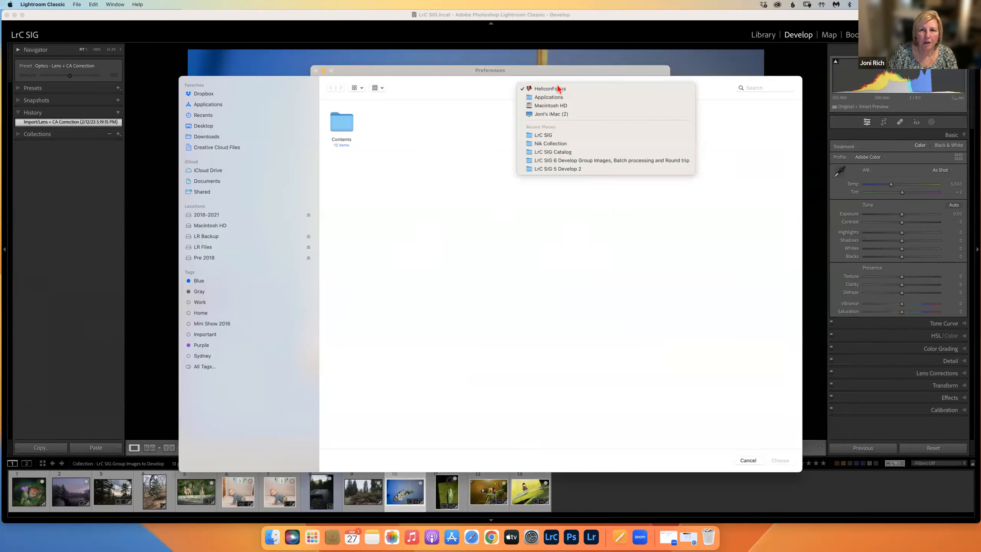
{"action": "left_click", "coordinate": [555, 98]}
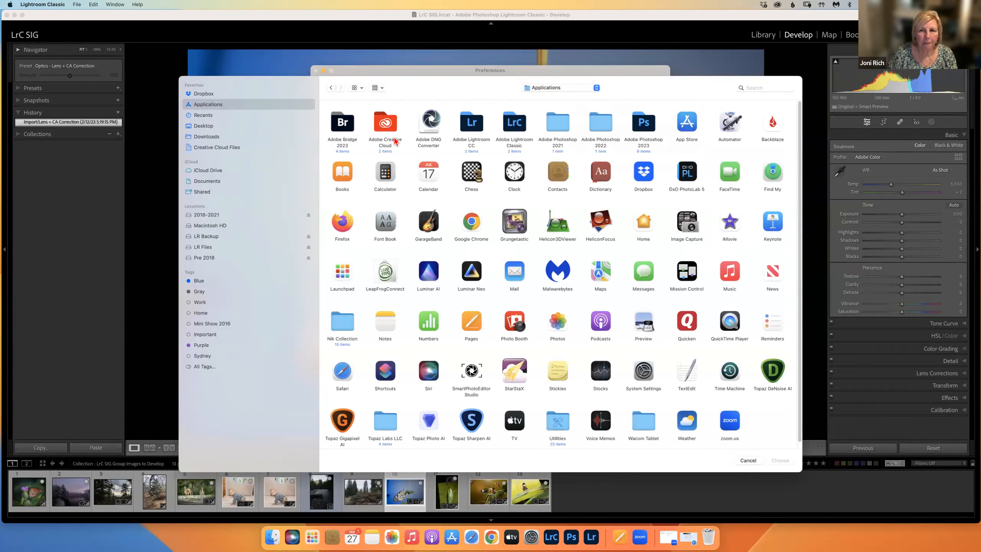
{"action": "left_click", "coordinate": [428, 421]}
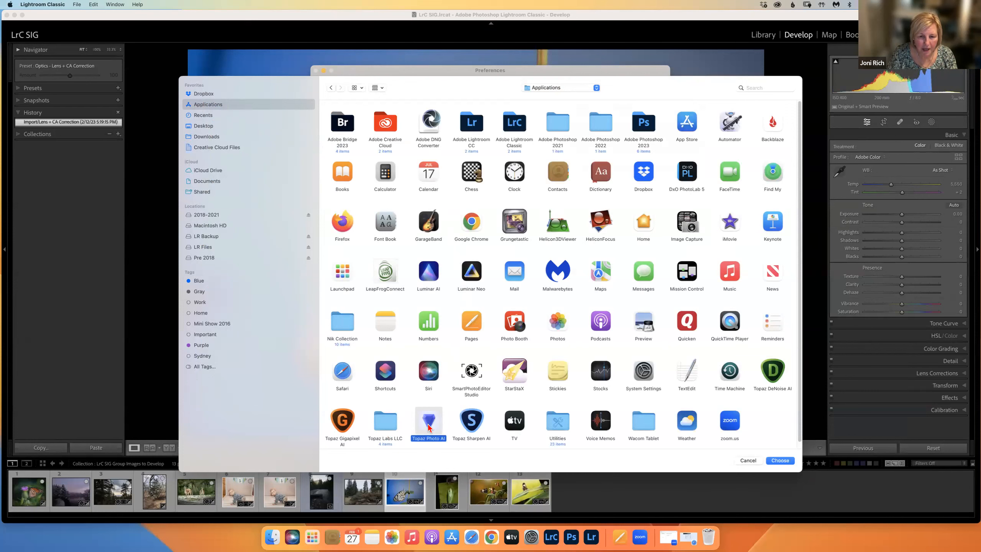
{"action": "left_click", "coordinate": [781, 461]}
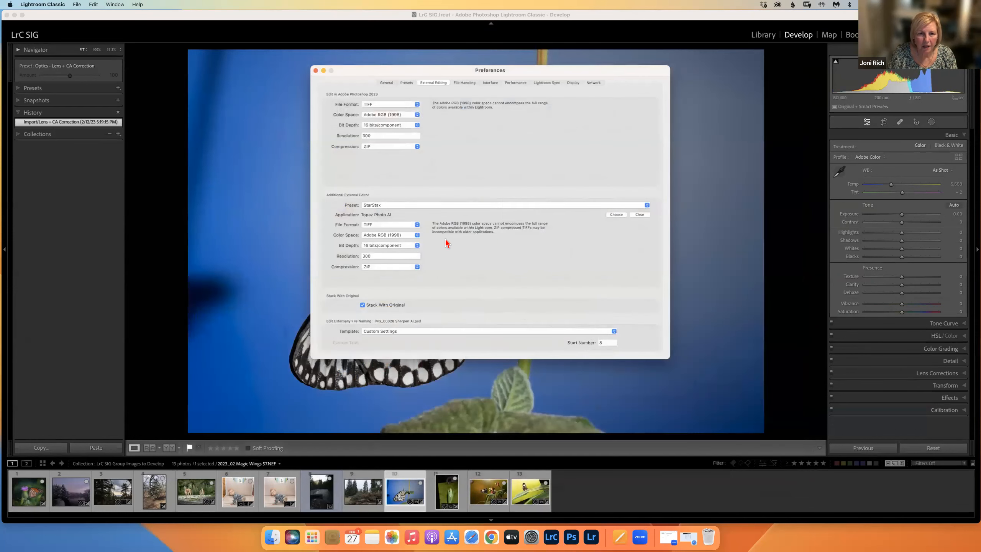
Step: Replace the custom text in the external-edit filename template with "Topaz AI", keeping the Filename and Sequence # (1) tokens
{"action": "left_click", "coordinate": [401, 332]}
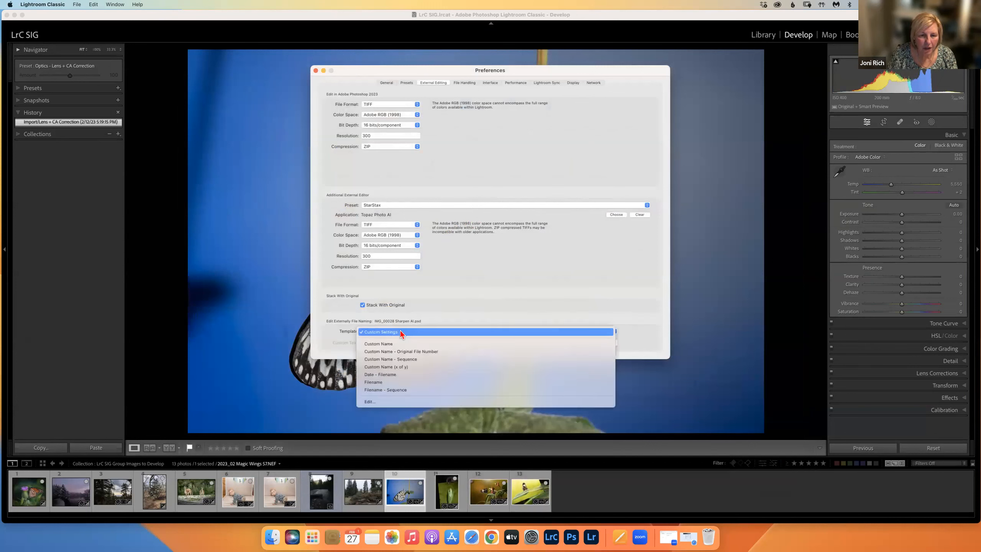
{"action": "left_click", "coordinate": [374, 402]}
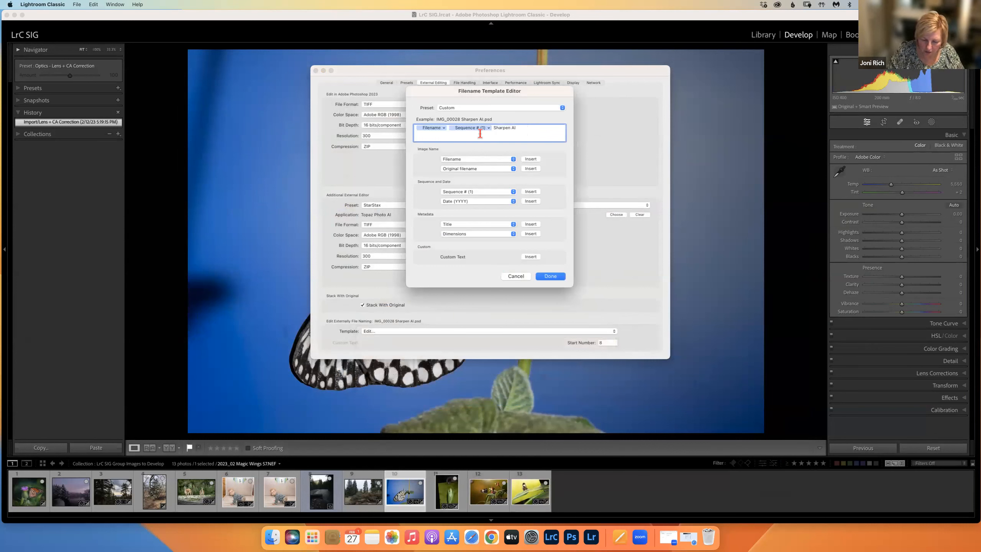
{"action": "key", "text": "BackSpace"}
{"action": "key", "text": "BackSpace"}
{"action": "key", "text": "BackSpace"}
{"action": "key", "text": "BackSpace"}
{"action": "key", "text": "BackSpace"}
{"action": "key", "text": "BackSpace"}
{"action": "key", "text": "BackSpace"}
{"action": "key", "text": "BackSpace"}
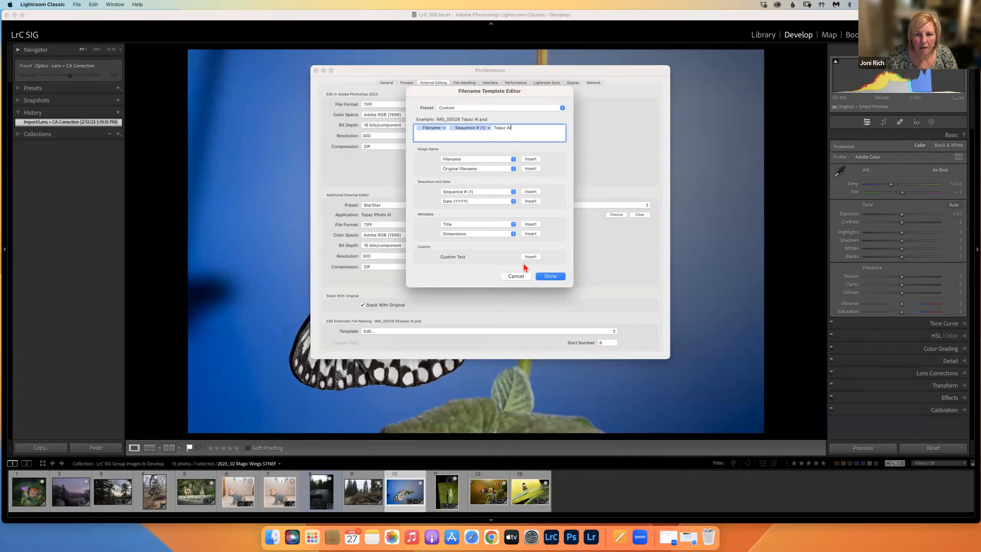
{"action": "left_click", "coordinate": [543, 276]}
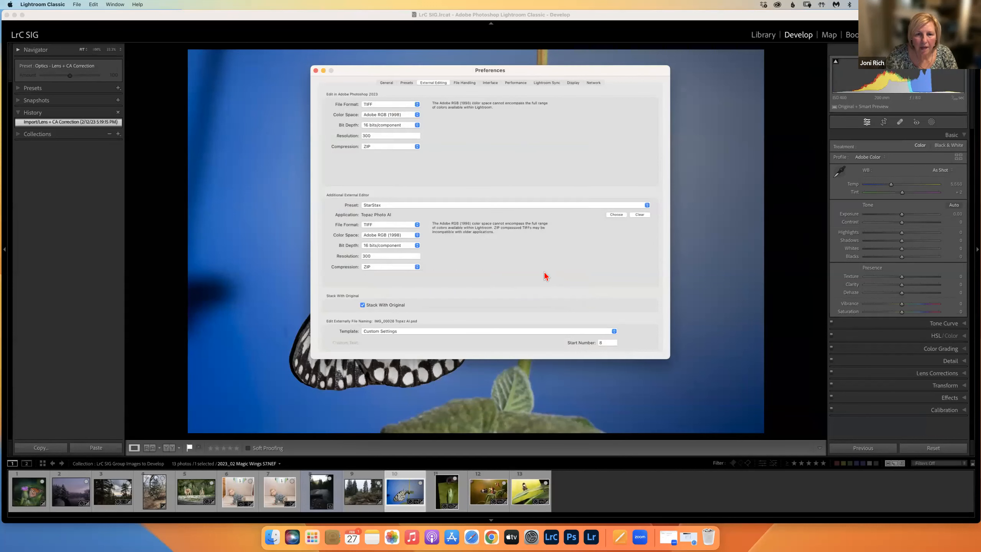
Step: Try to save the current external editor settings as a new preset named "Topaz AI"
{"action": "left_click", "coordinate": [491, 203]}
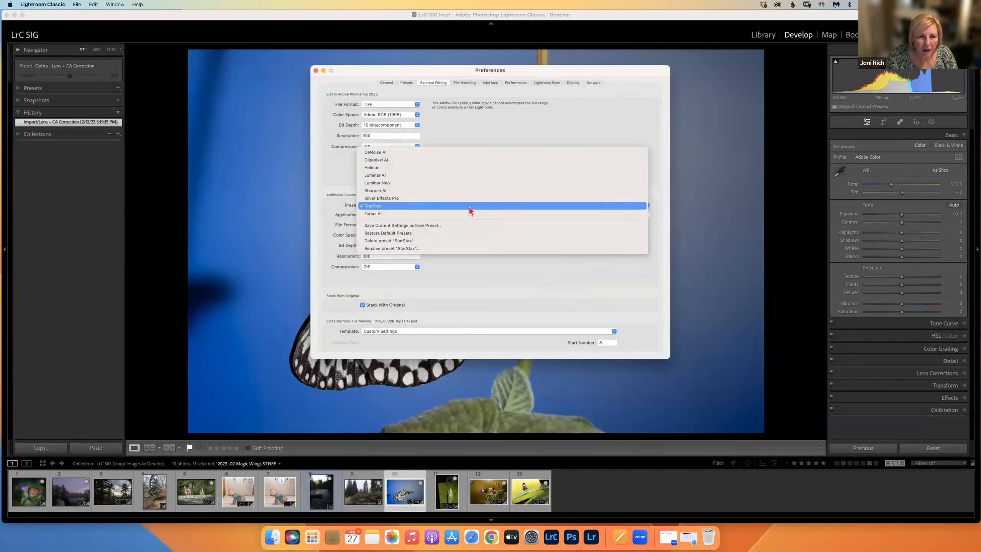
{"action": "left_click", "coordinate": [422, 225]}
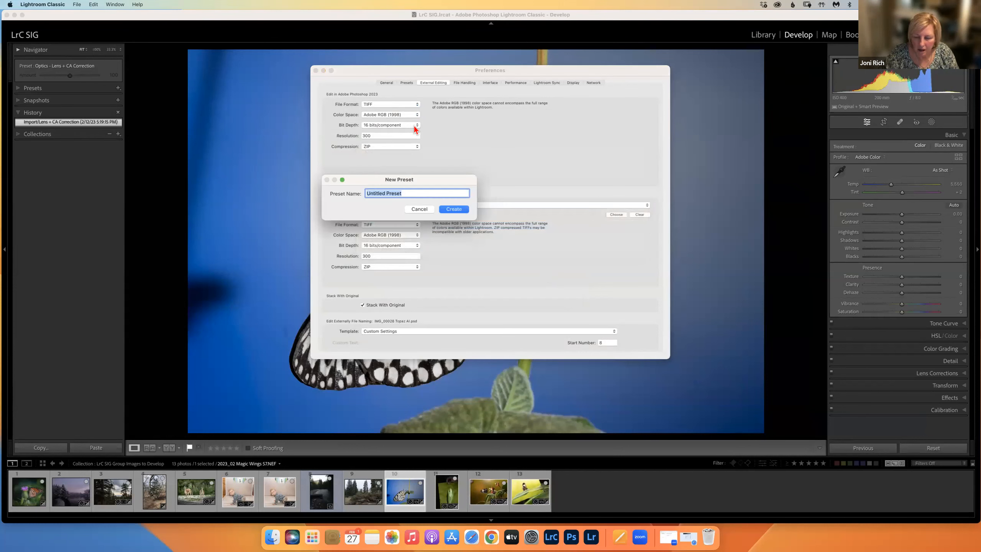
{"action": "type", "text": "Topa"}
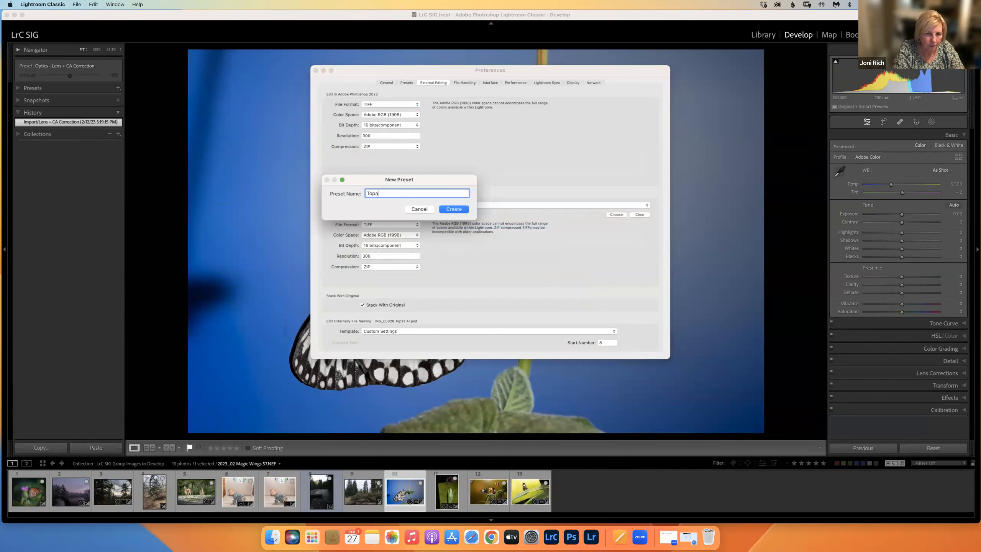
{"action": "type", "text": "z AI"}
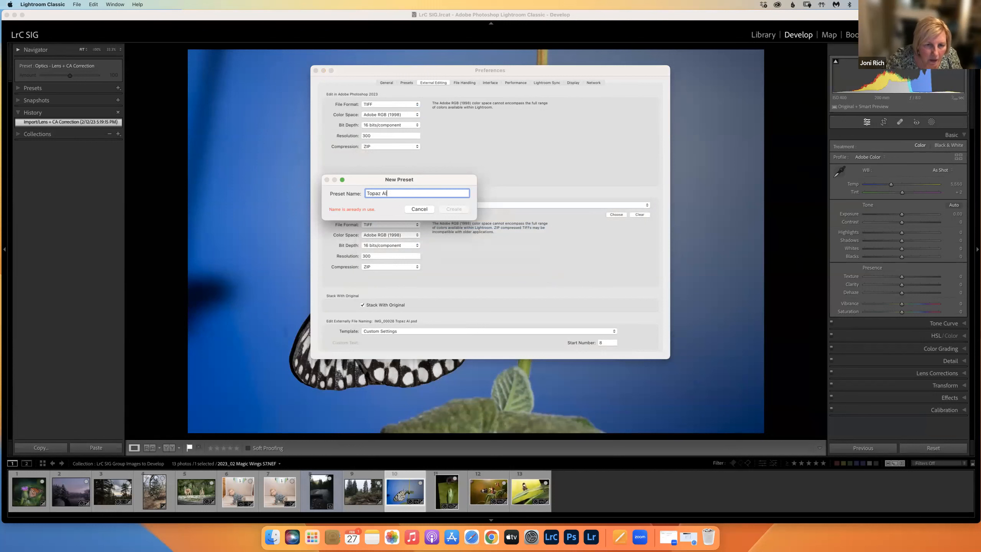
{"action": "left_click", "coordinate": [418, 208]}
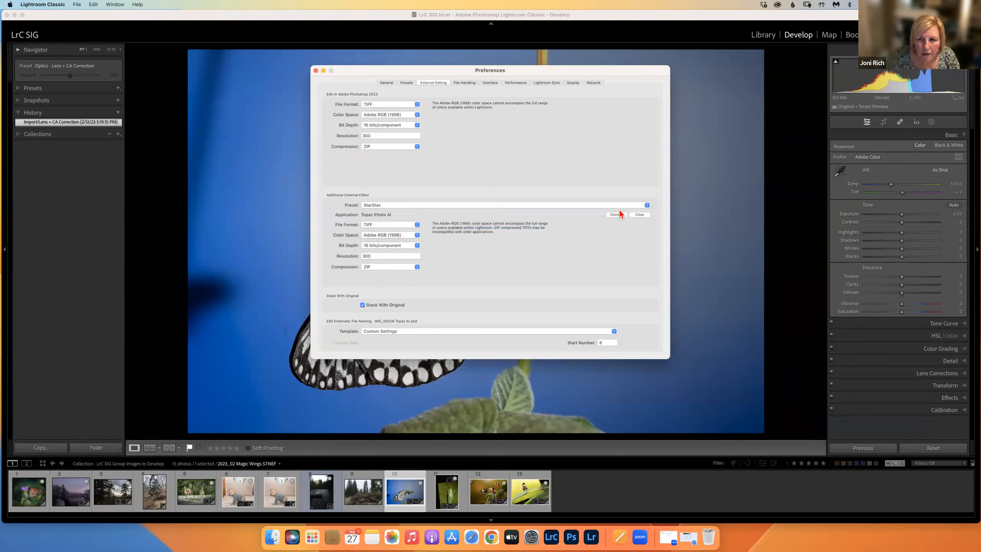
Step: Select the Topaz AI external editor preset and delete it
{"action": "left_click", "coordinate": [633, 205]}
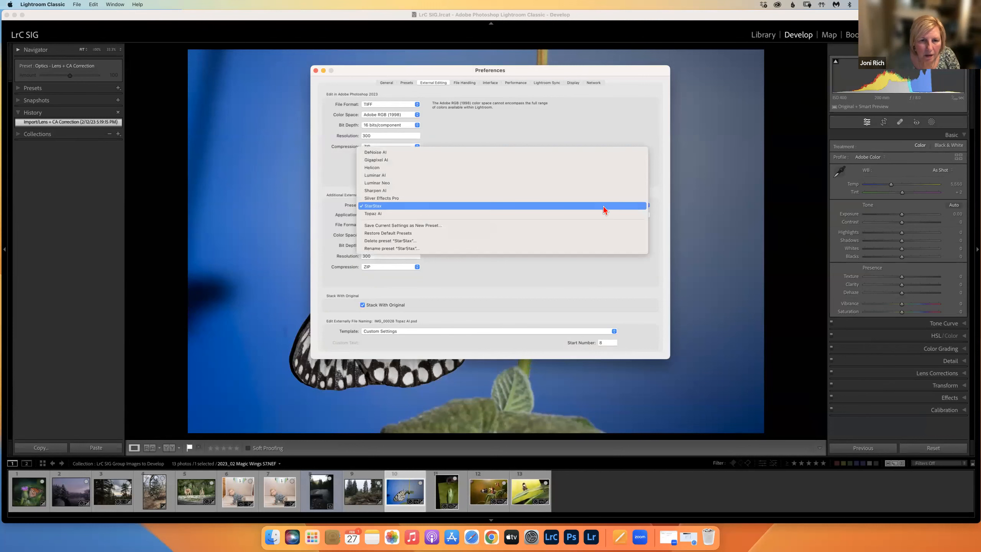
{"action": "left_click", "coordinate": [380, 215]}
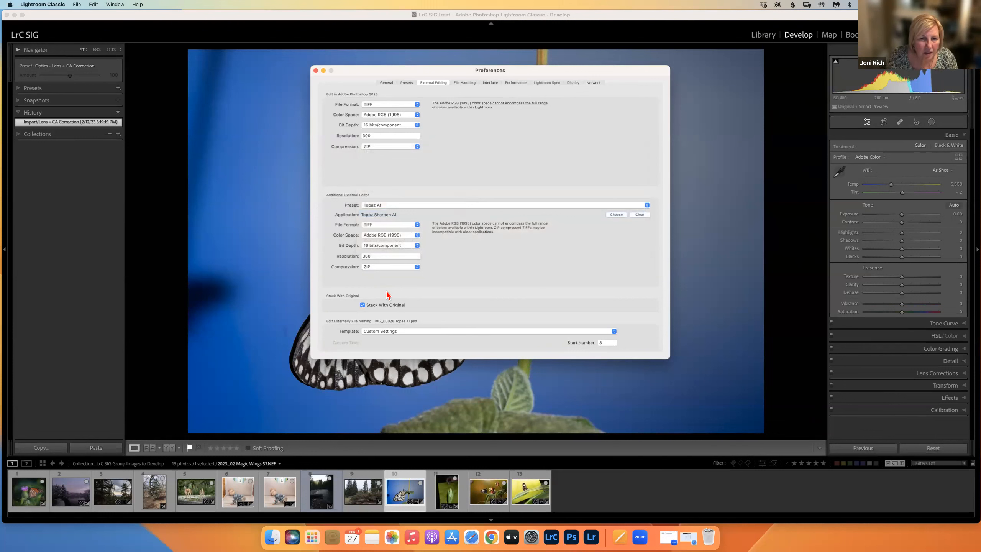
{"action": "left_click", "coordinate": [412, 205]}
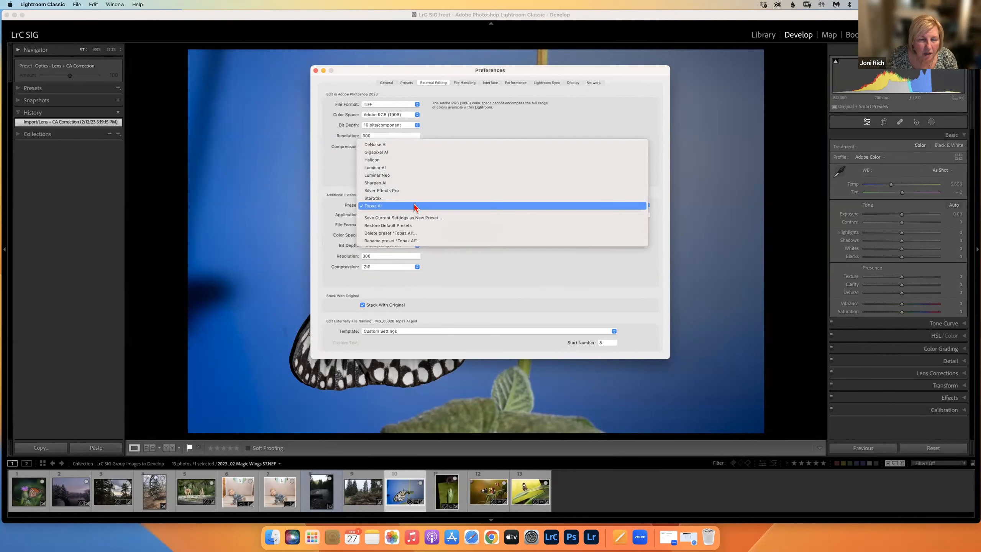
{"action": "left_click", "coordinate": [399, 233]}
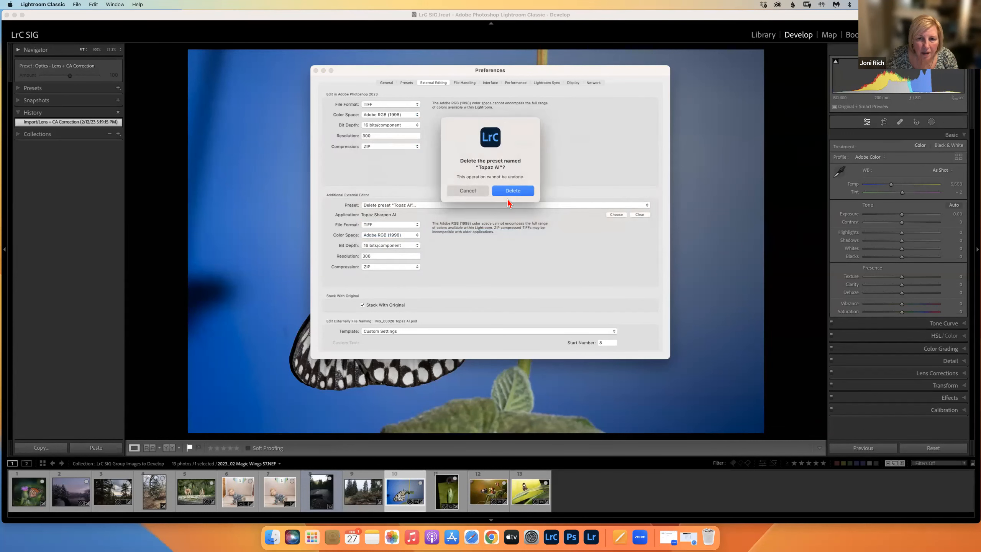
{"action": "left_click", "coordinate": [518, 194]}
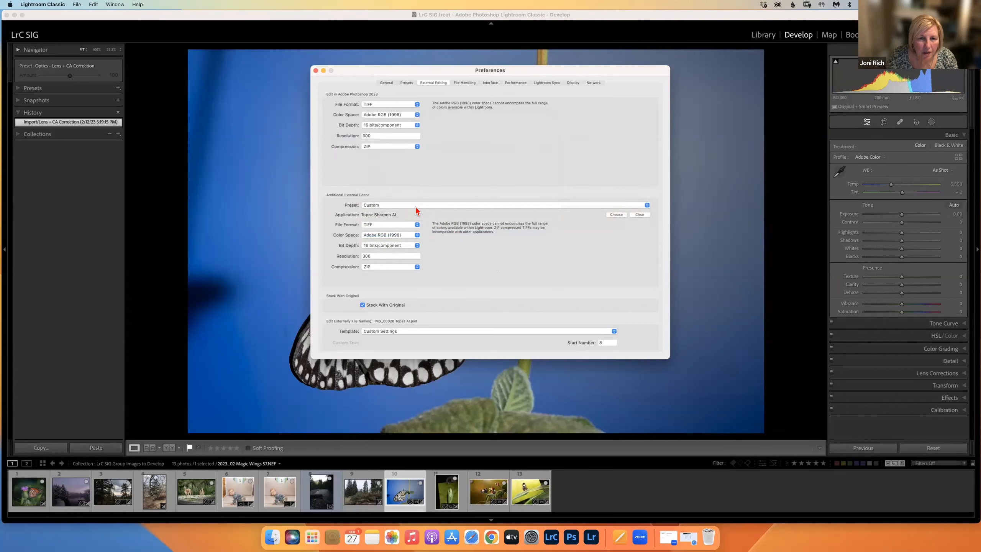
Step: Choose Topaz Photo AI from the Applications folder as the application for the additional external editor
{"action": "left_click", "coordinate": [606, 215]}
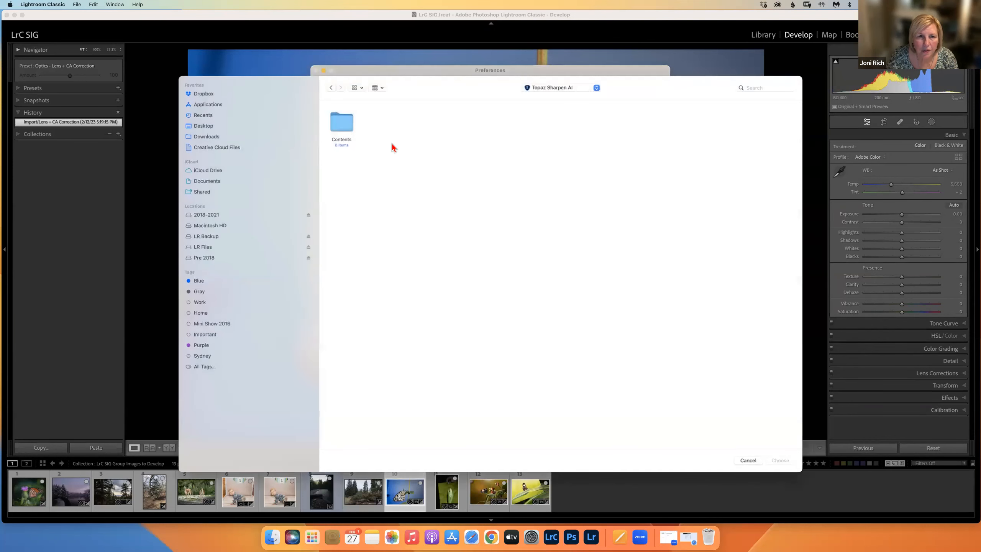
{"action": "left_click", "coordinate": [554, 88]}
{"action": "left_click", "coordinate": [550, 97]}
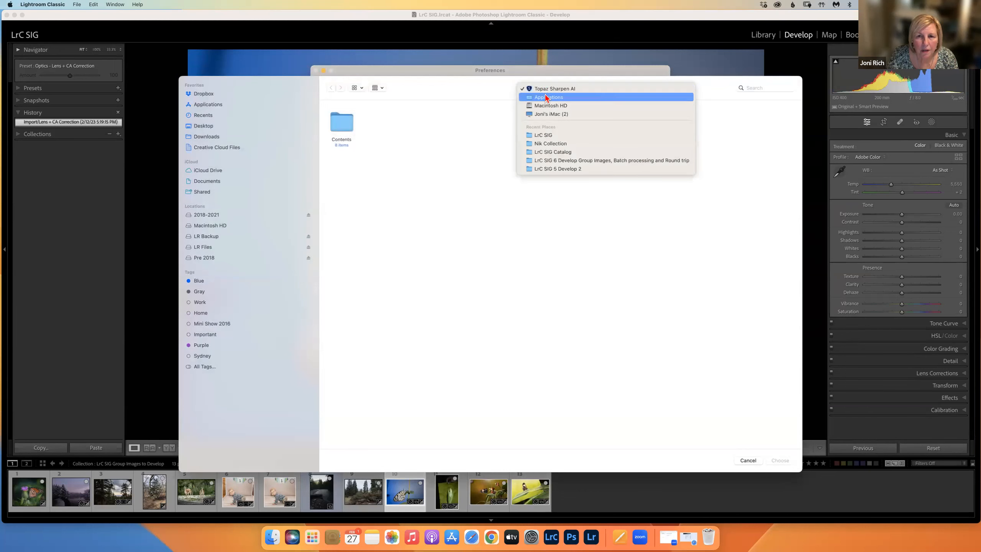
{"action": "left_click", "coordinate": [428, 422]}
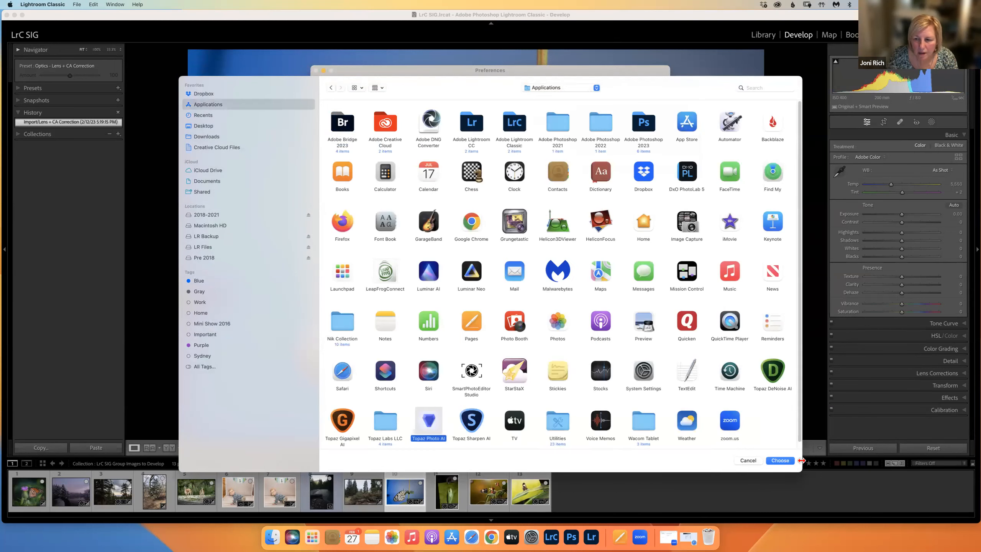
{"action": "left_click", "coordinate": [780, 461]}
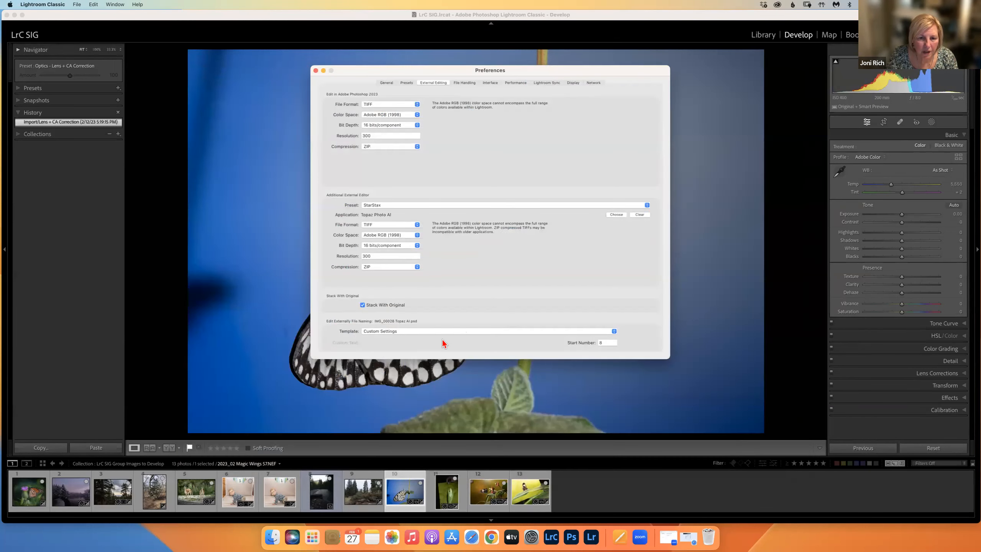
Step: Check the tokens and custom text in the external-edit filename template and accept them unchanged
{"action": "left_click", "coordinate": [436, 331]}
{"action": "left_click", "coordinate": [387, 401]}
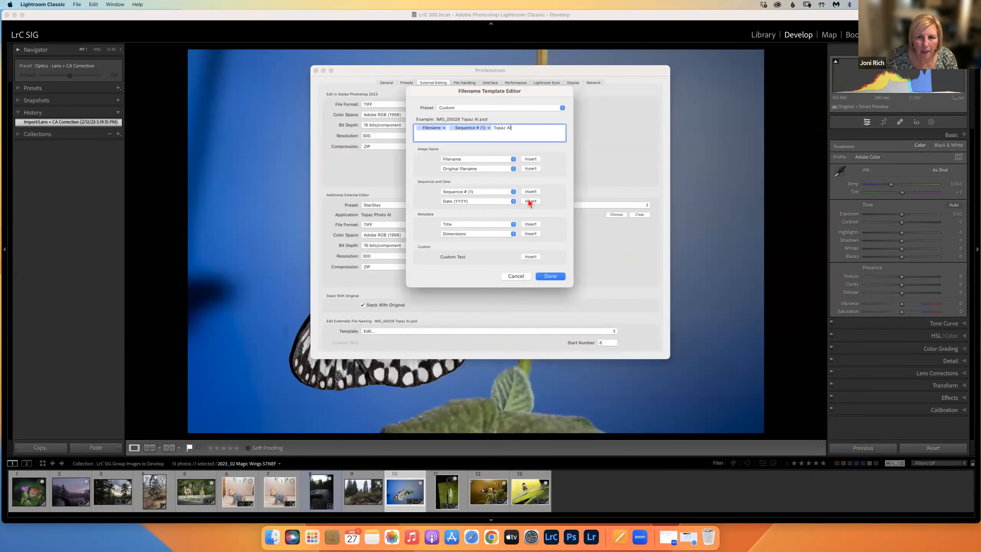
{"action": "left_click", "coordinate": [549, 276]}
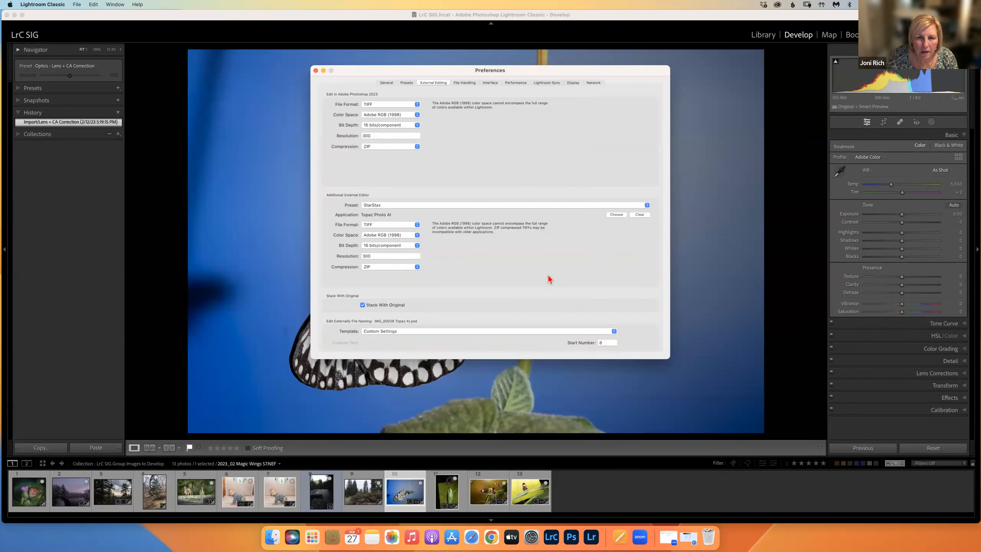
Step: Save the current additional external editor settings as a new preset named "Topaz AI"
{"action": "left_click", "coordinate": [503, 204]}
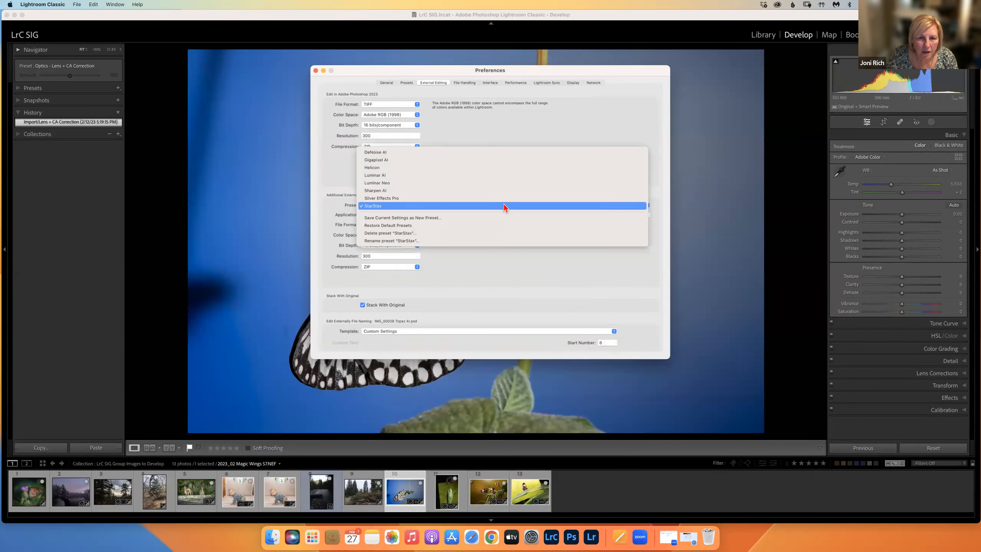
{"action": "left_click", "coordinate": [421, 219]}
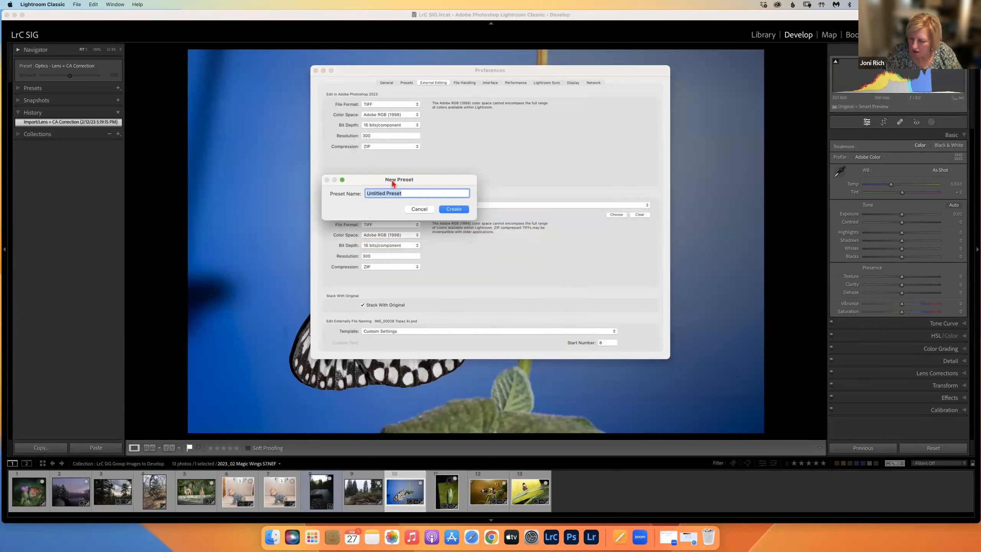
{"action": "type", "text": "Toa"}
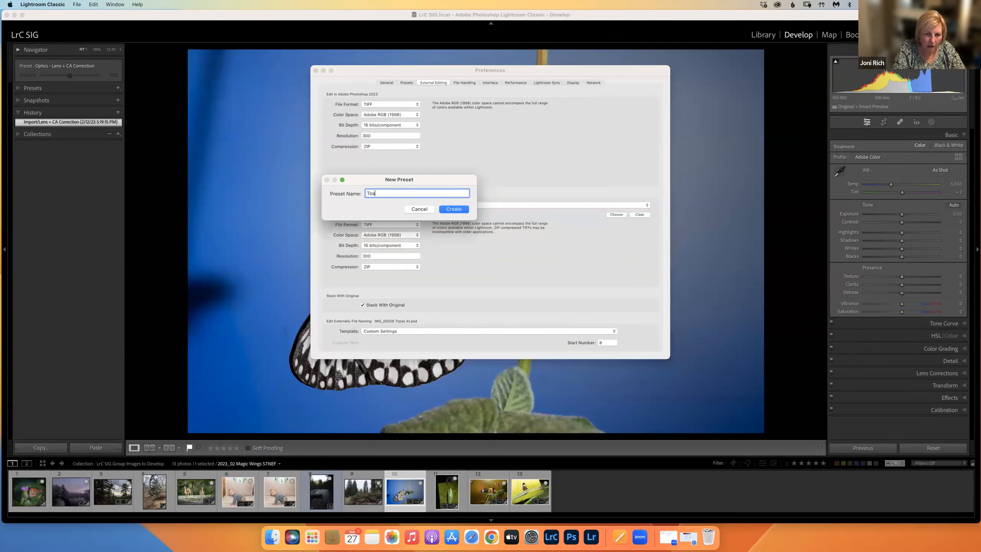
{"action": "key", "text": "BackSpace"}
{"action": "key", "text": "BackSpace"}
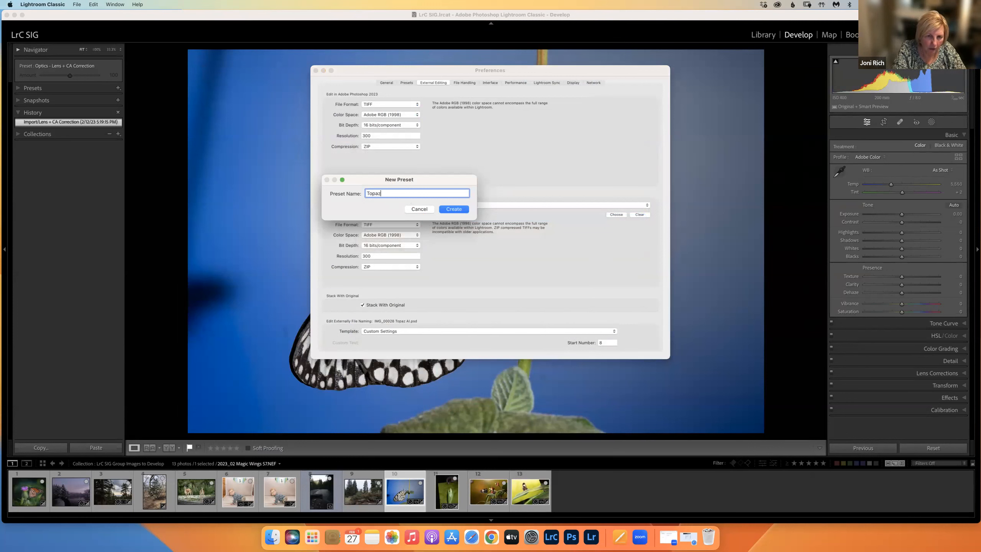
{"action": "key", "text": "Return"}
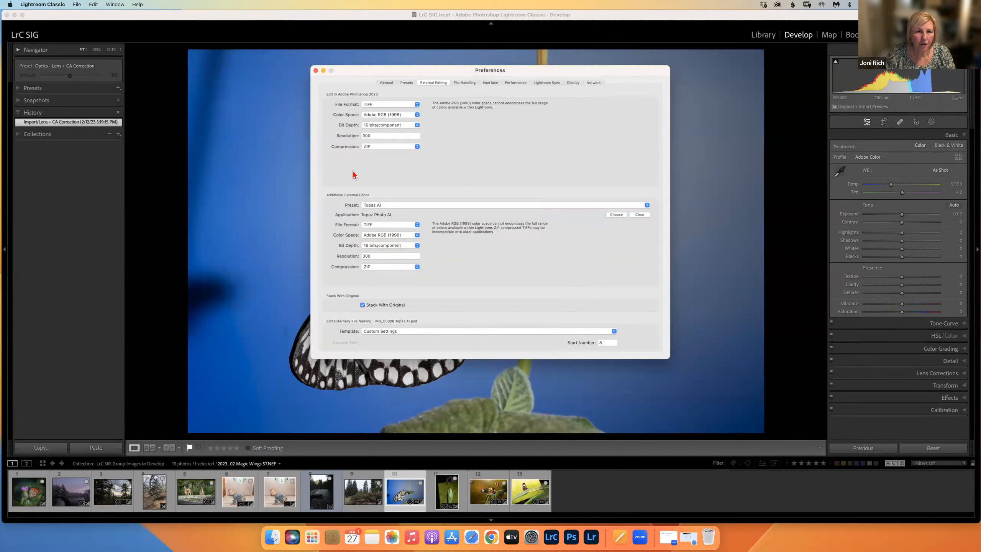
Step: Close the preferences and check the butterfly photo's Edit In options for the Topaz AI preset
{"action": "left_click", "coordinate": [316, 71]}
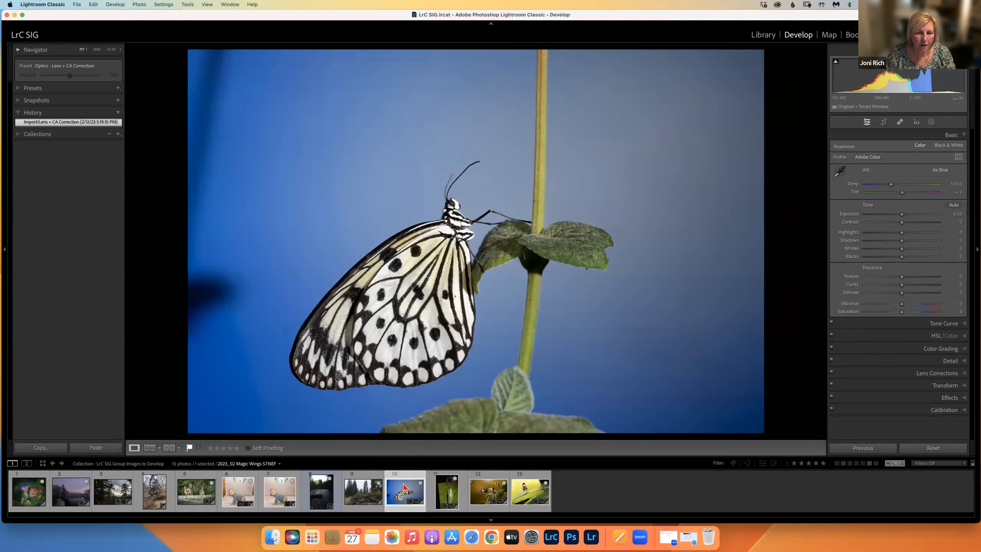
{"action": "right_click", "coordinate": [441, 301]}
{"action": "mouse_move", "coordinate": [458, 347]}
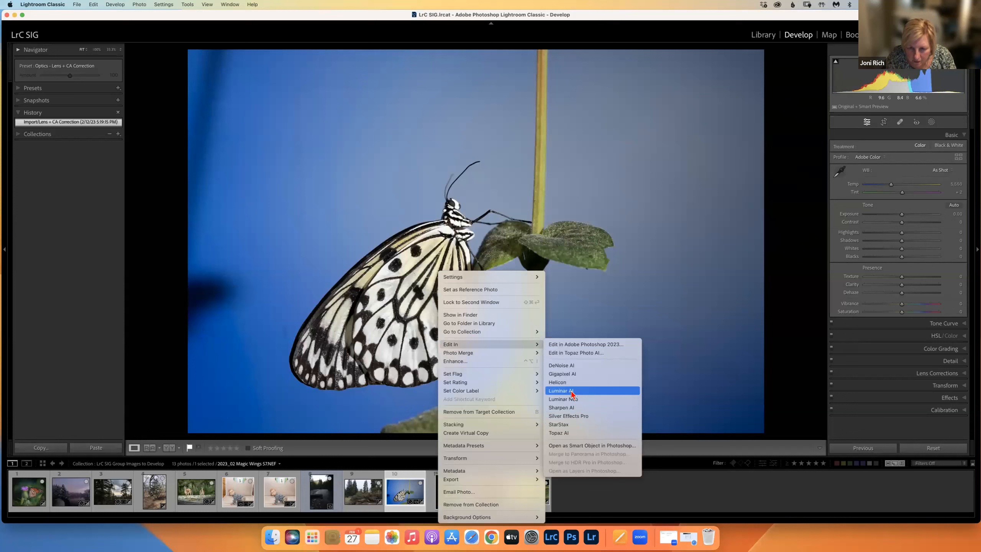
{"action": "left_click", "coordinate": [564, 433]}
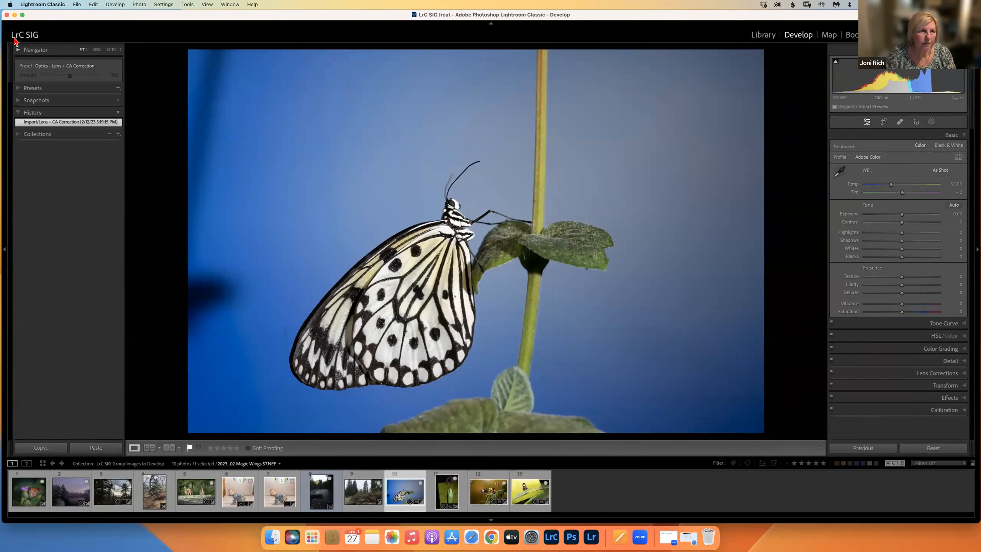
Step: Reopen the preferences and select the Gigapixel AI preset for the additional external editor
{"action": "left_click", "coordinate": [48, 5]}
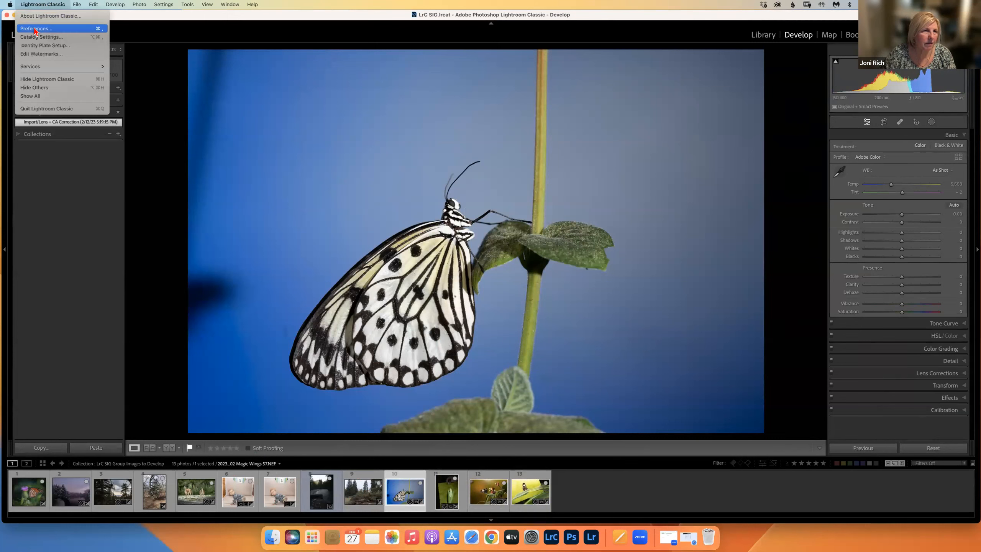
{"action": "left_click", "coordinate": [36, 31]}
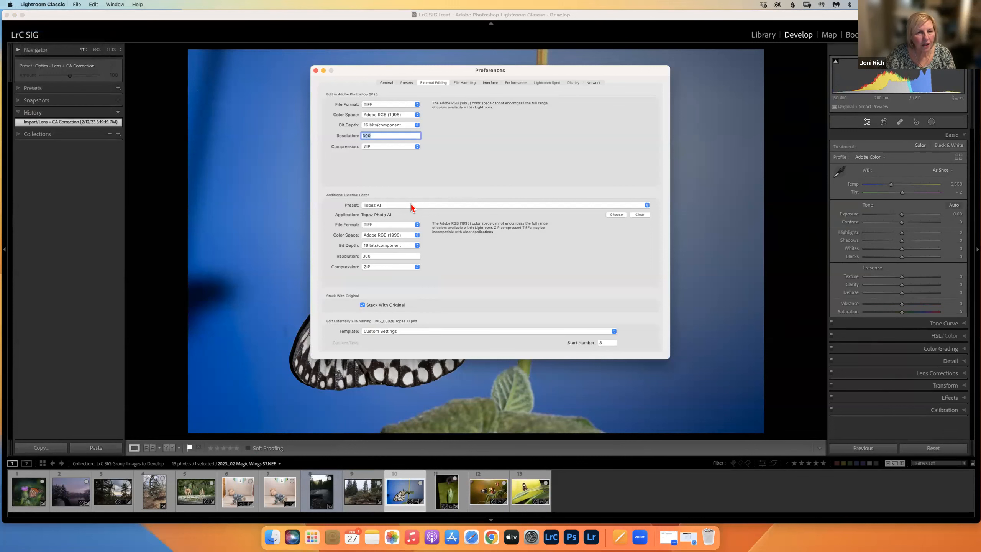
{"action": "left_click", "coordinate": [414, 204]}
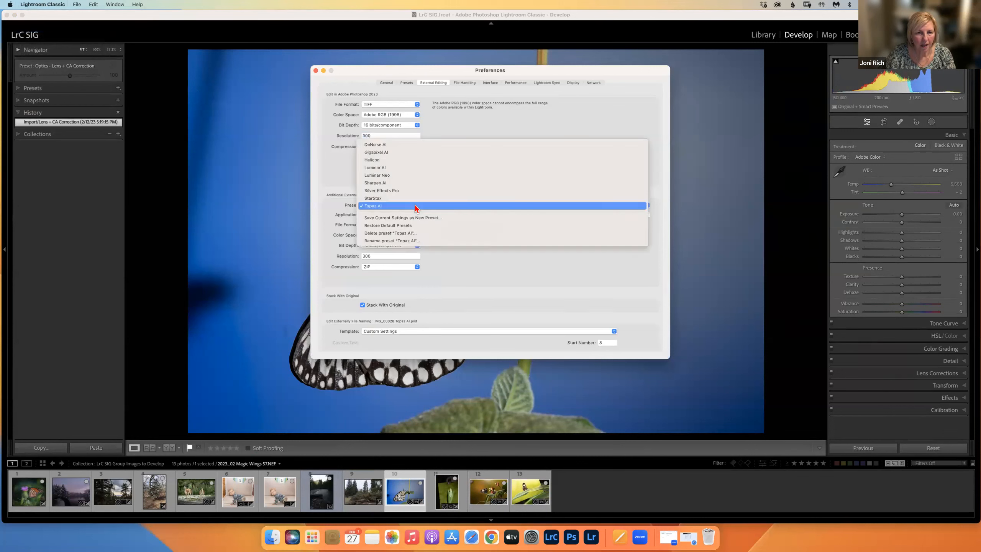
{"action": "left_click", "coordinate": [399, 152]}
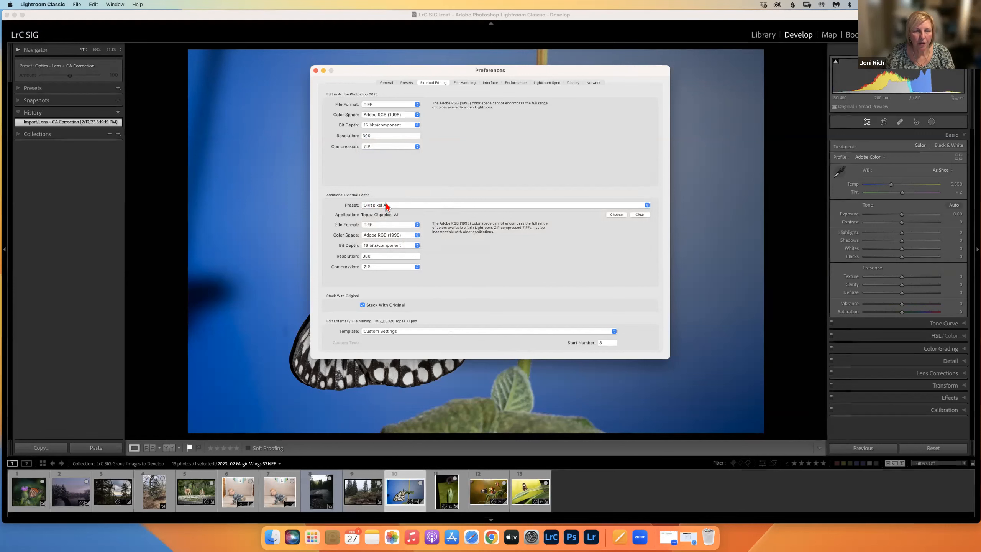
Step: Try to choose Adobe Photoshop 2023 from the Applications folder as the additional external editor application
{"action": "left_click", "coordinate": [614, 215]}
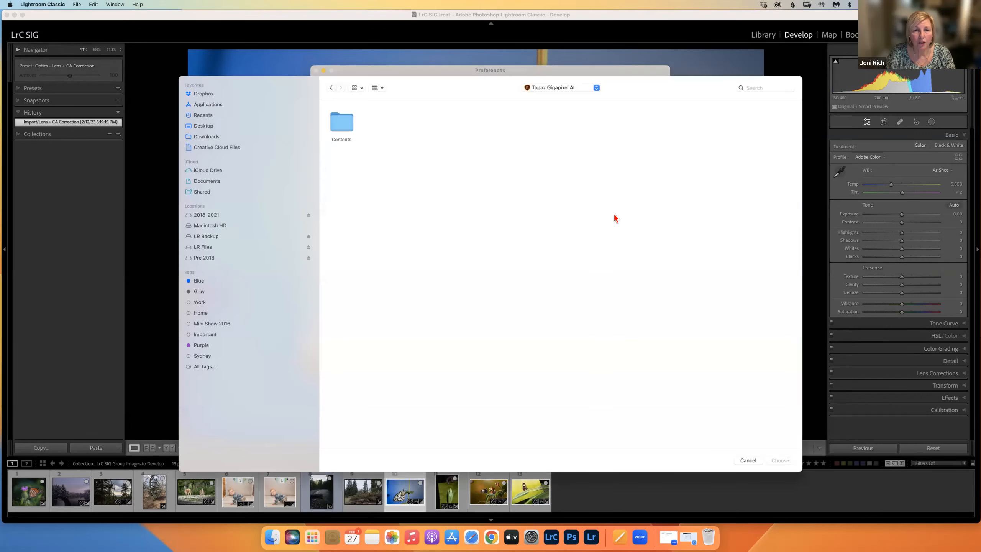
{"action": "left_click", "coordinate": [553, 88]}
{"action": "left_click", "coordinate": [550, 101]}
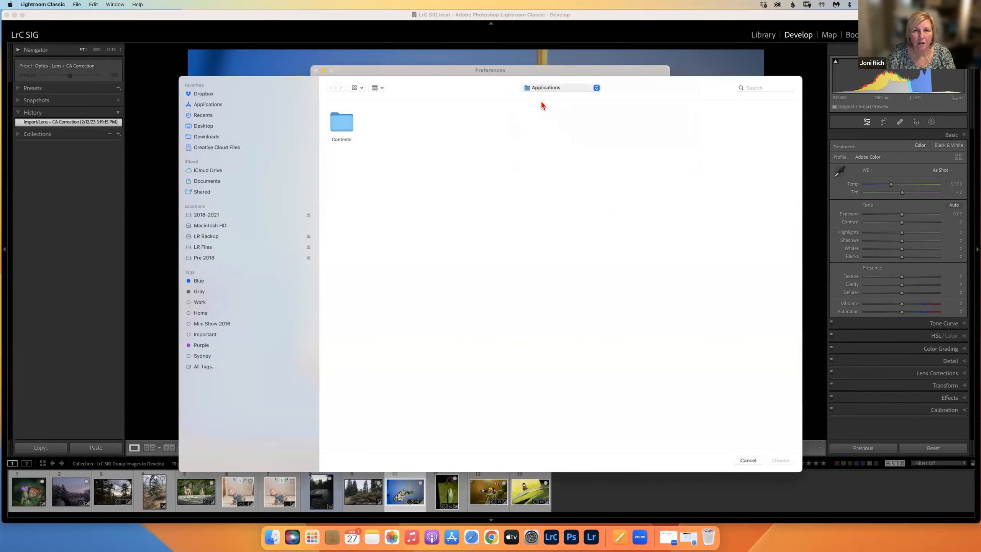
{"action": "double_click", "coordinate": [645, 126]}
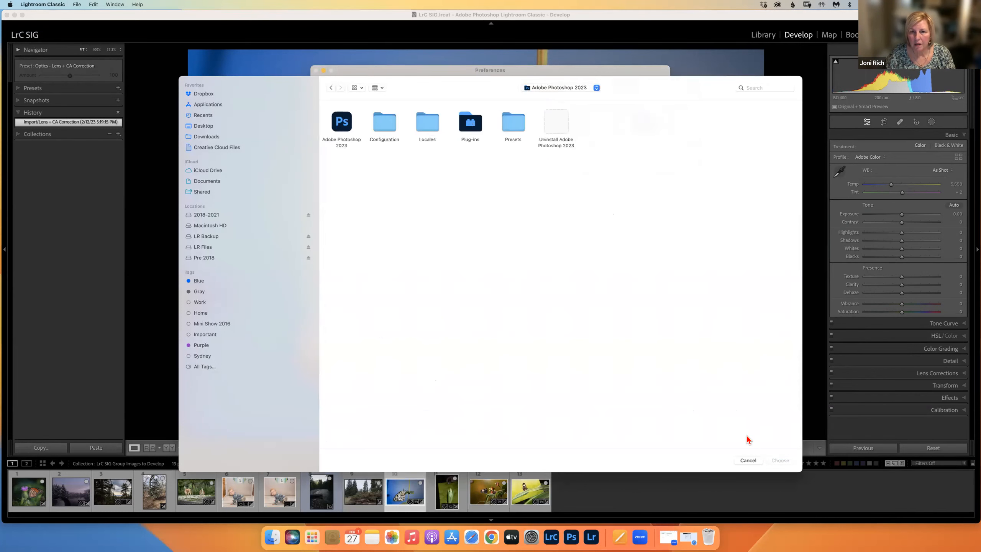
{"action": "left_click", "coordinate": [340, 123]}
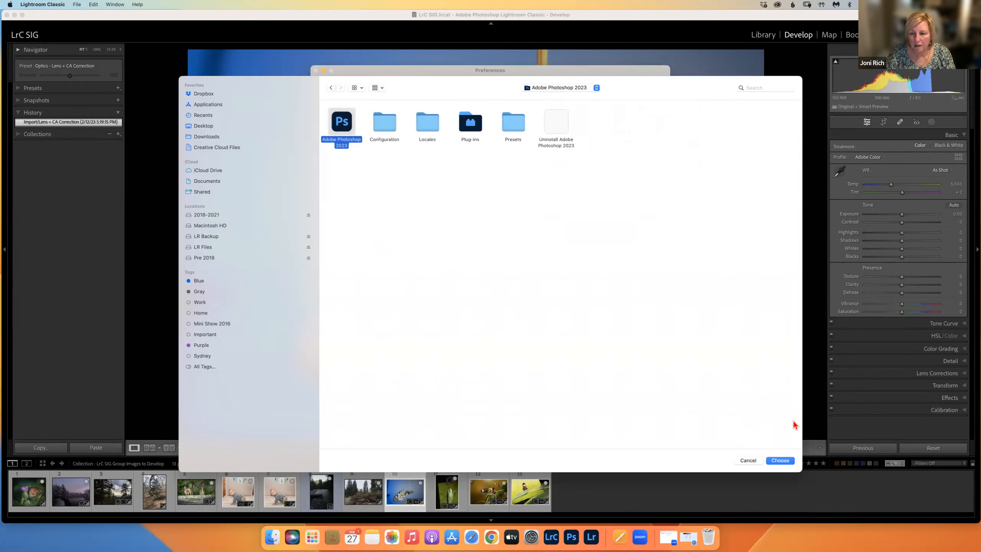
{"action": "left_click", "coordinate": [780, 460]}
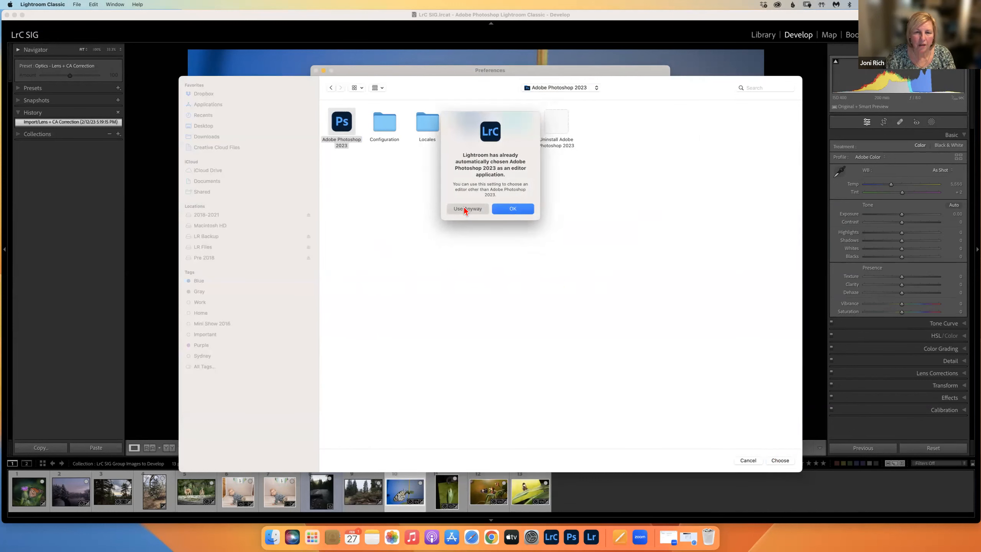
{"action": "left_click", "coordinate": [506, 213]}
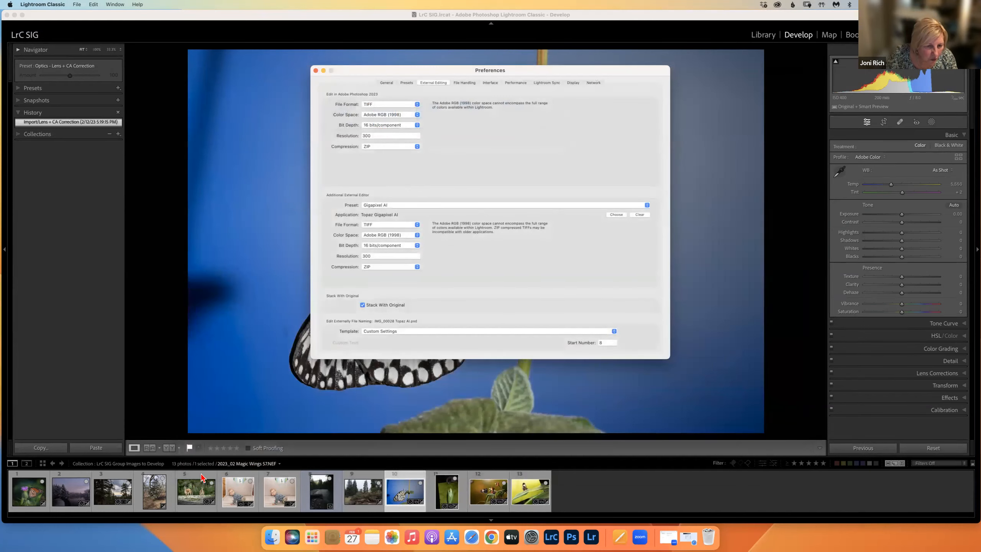
Step: Leave the preferences, view the edited toddler photo in Develop, and return to the butterfly photo
{"action": "left_click", "coordinate": [270, 493]}
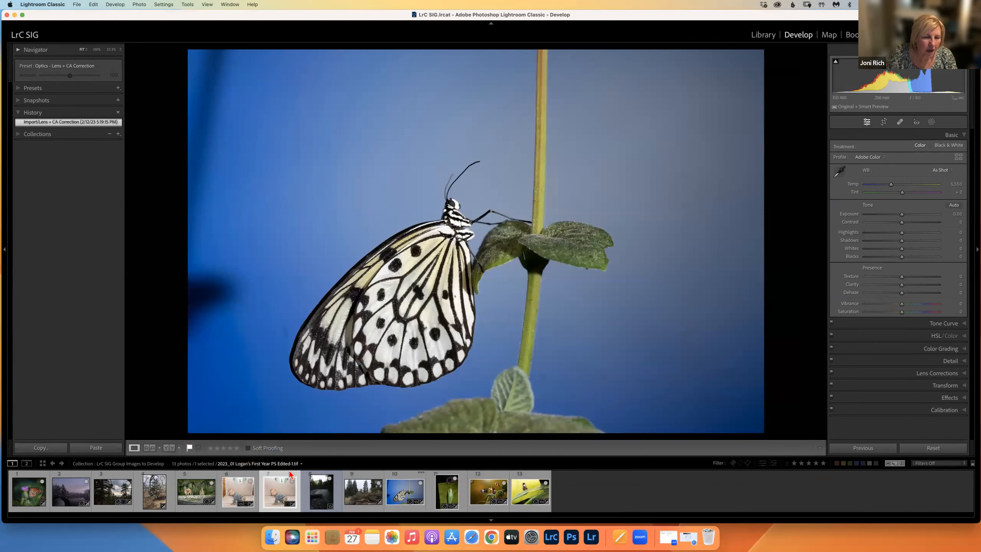
{"action": "left_click", "coordinate": [292, 473]}
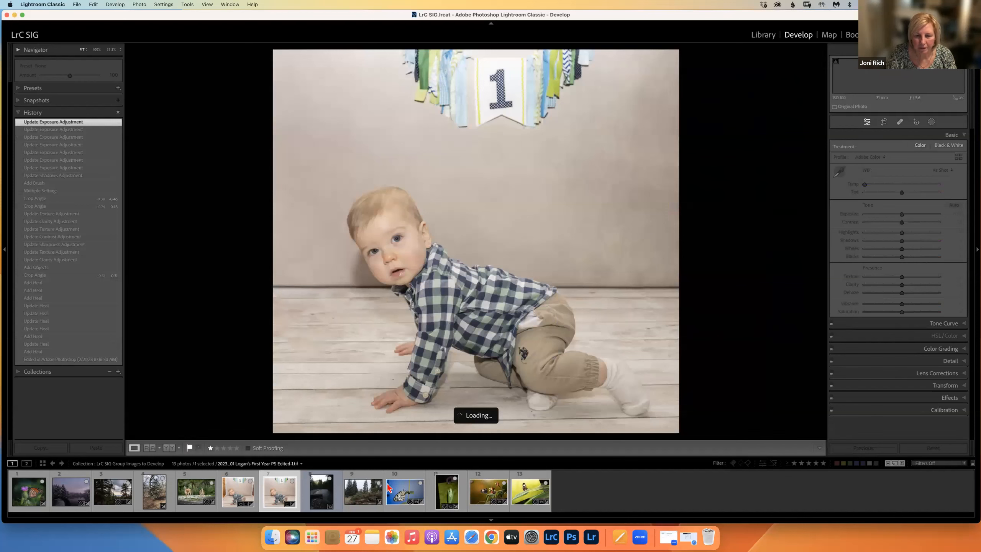
{"action": "left_click", "coordinate": [409, 498]}
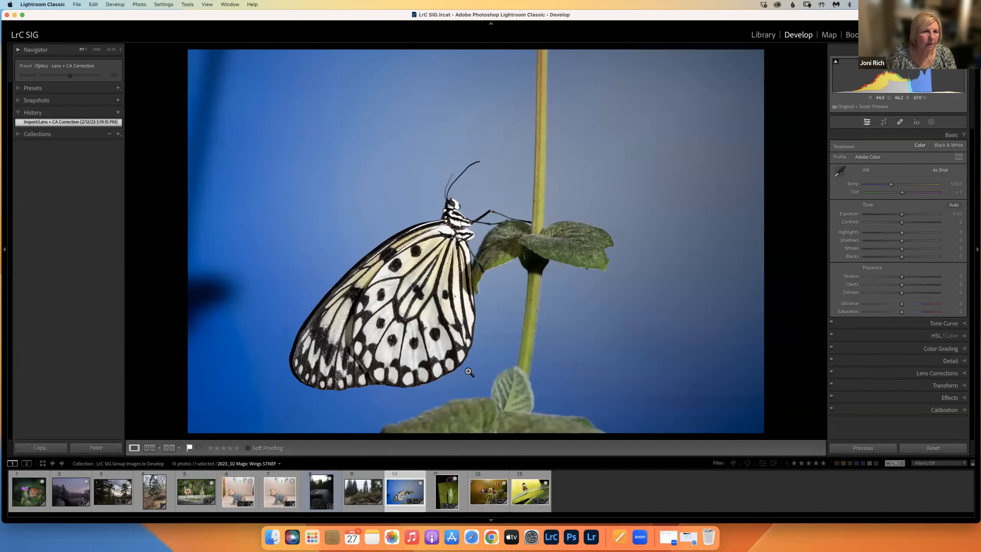
Step: Reopen the preferences and examine the File Handling settings for DNG import, metadata and file names
{"action": "left_click", "coordinate": [51, 5]}
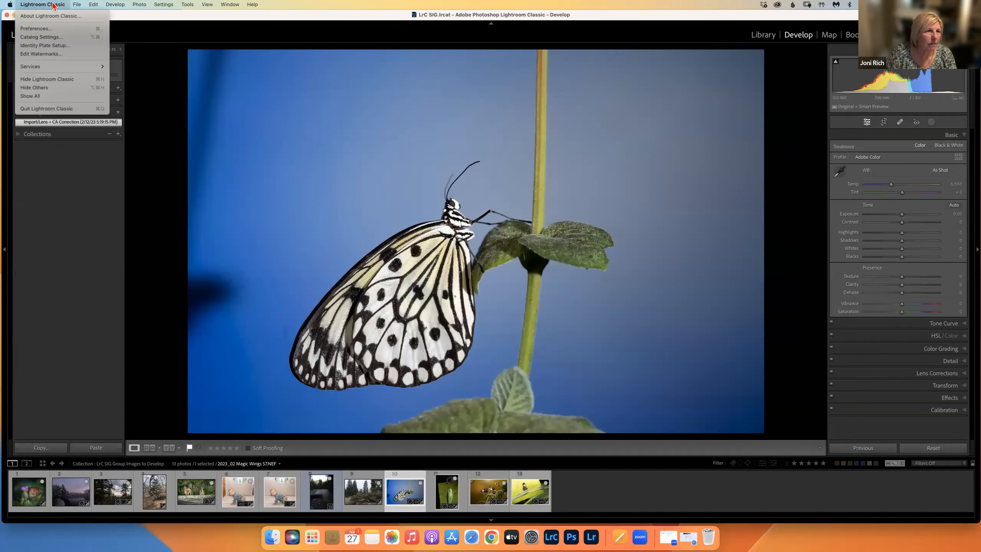
{"action": "left_click", "coordinate": [44, 28]}
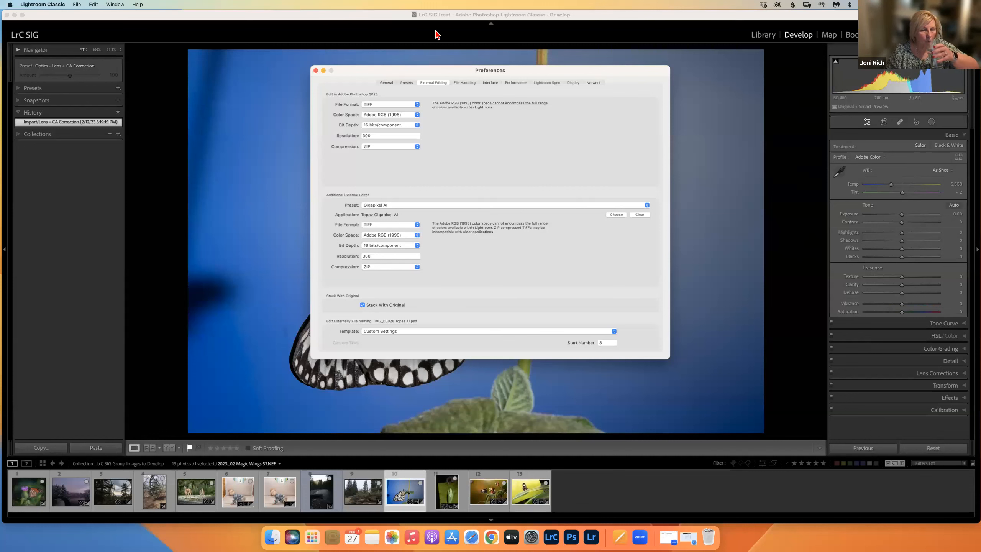
{"action": "left_click", "coordinate": [463, 83]}
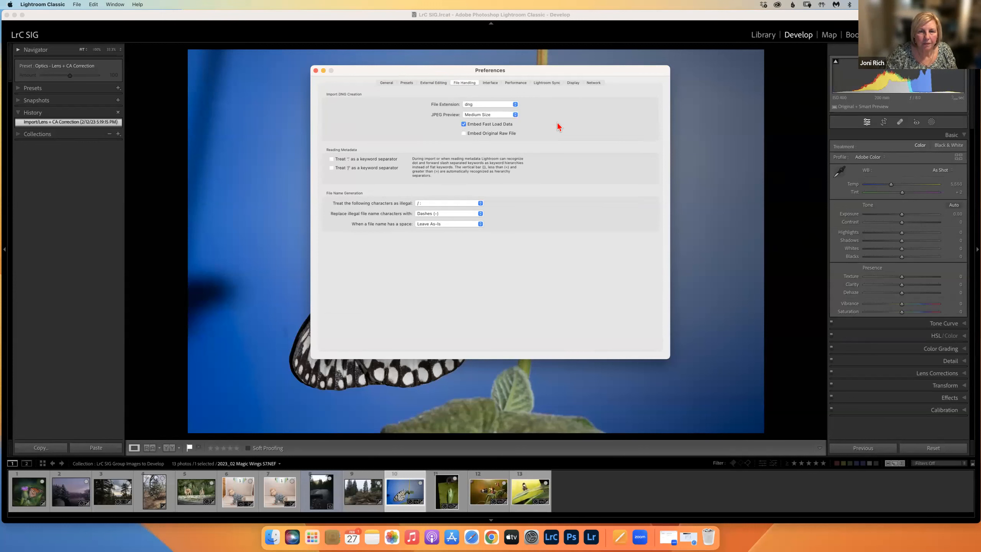
Step: Examine the Interface preferences, turning the filmstrip's Show badges option off and back on
{"action": "left_click", "coordinate": [491, 83]}
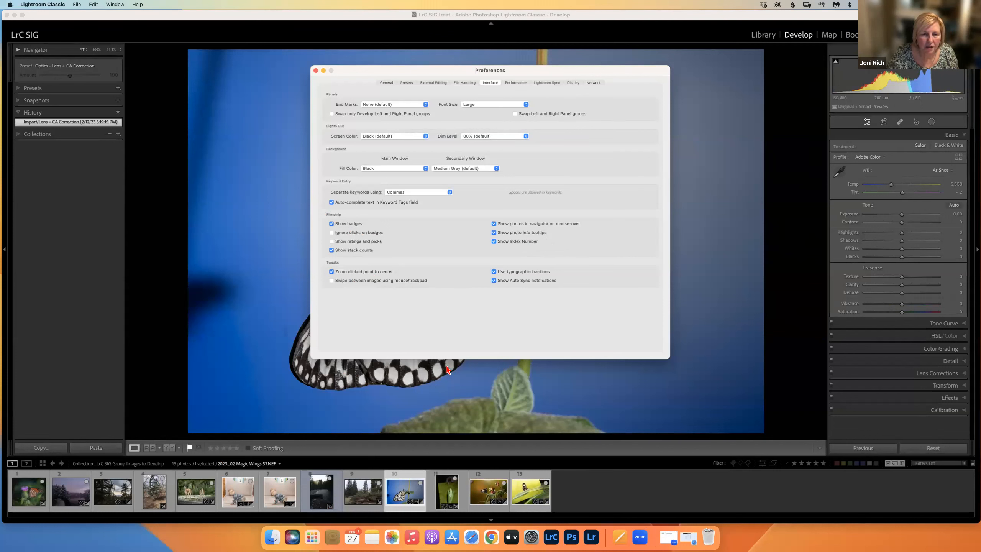
{"action": "left_click", "coordinate": [332, 224]}
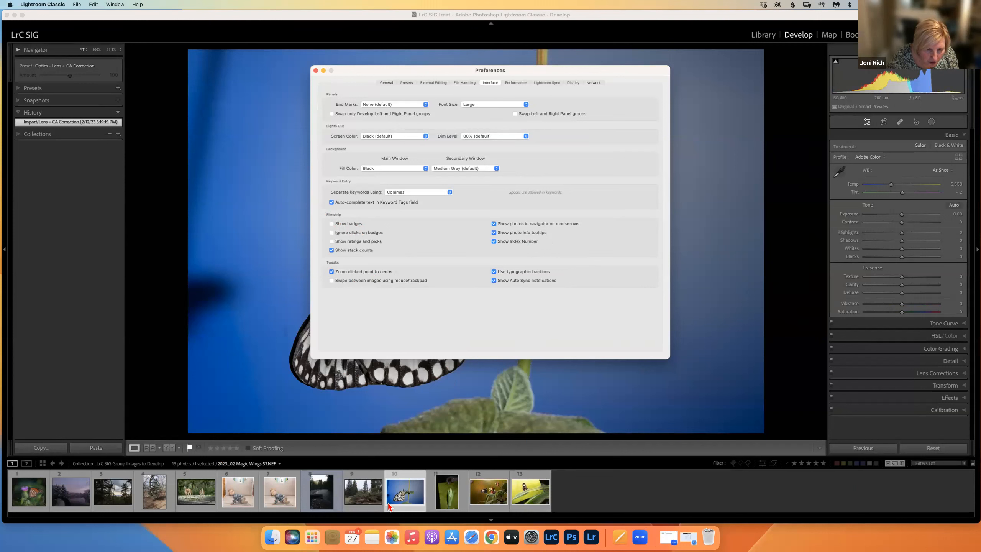
{"action": "left_click", "coordinate": [332, 224]}
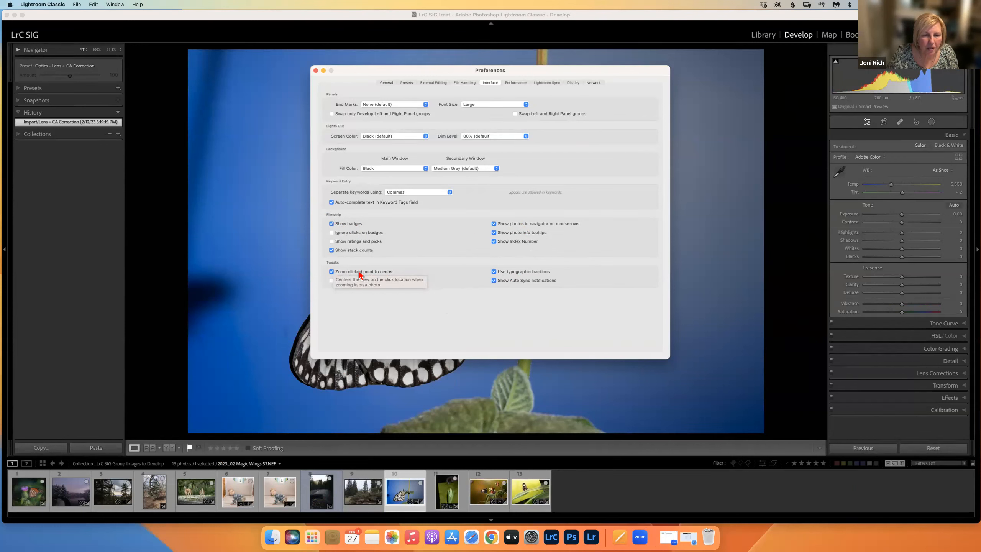
Step: Disable Zoom clicked point to center, leave the preferences and test zooming at several points on the butterfly photo
{"action": "left_click", "coordinate": [331, 271]}
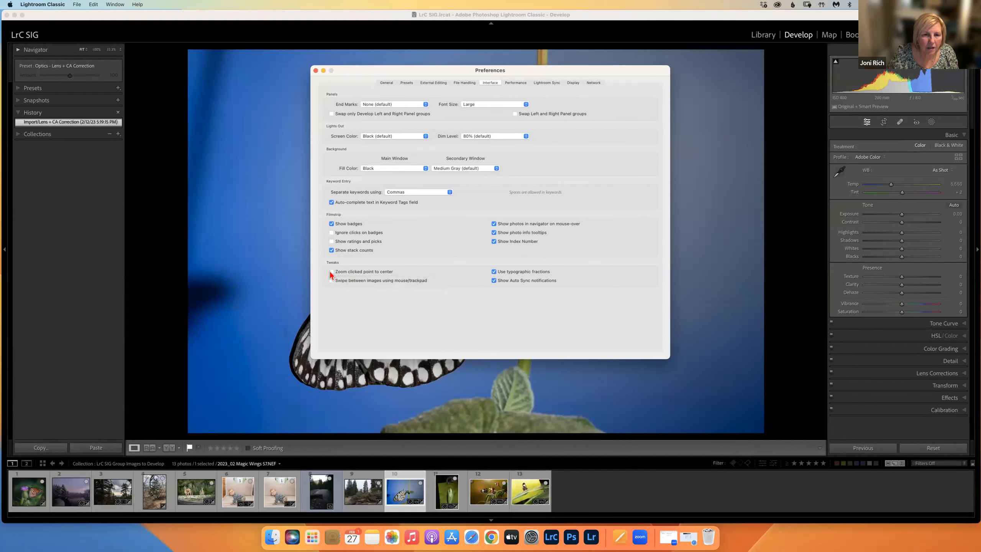
{"action": "left_click", "coordinate": [316, 71]}
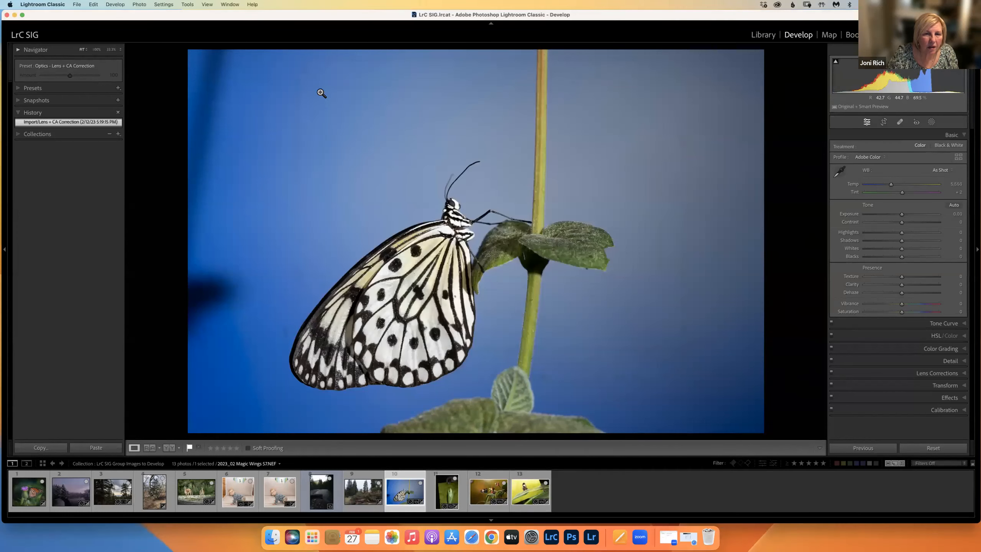
{"action": "left_click", "coordinate": [541, 97]}
{"action": "left_click", "coordinate": [540, 99]}
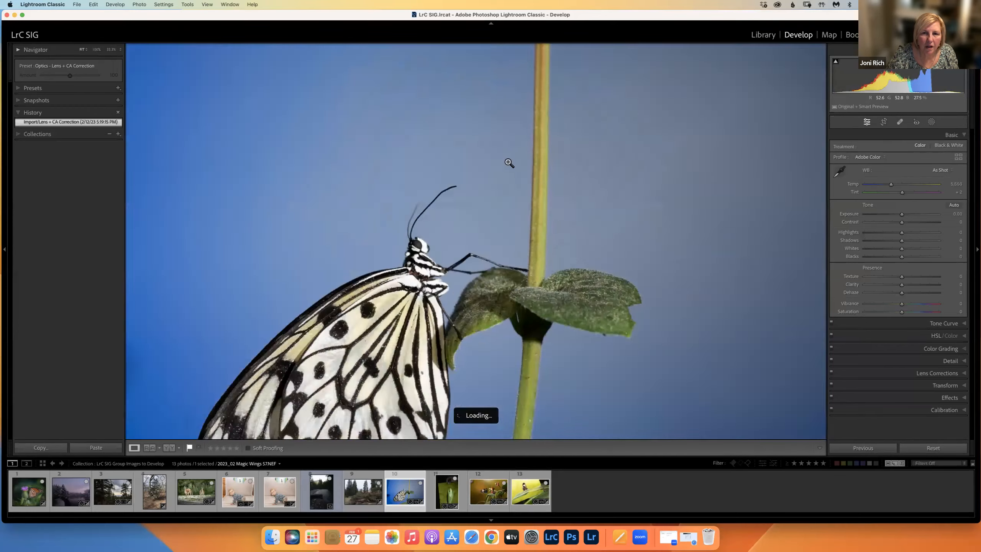
{"action": "left_click", "coordinate": [447, 249]}
{"action": "left_click", "coordinate": [447, 249]}
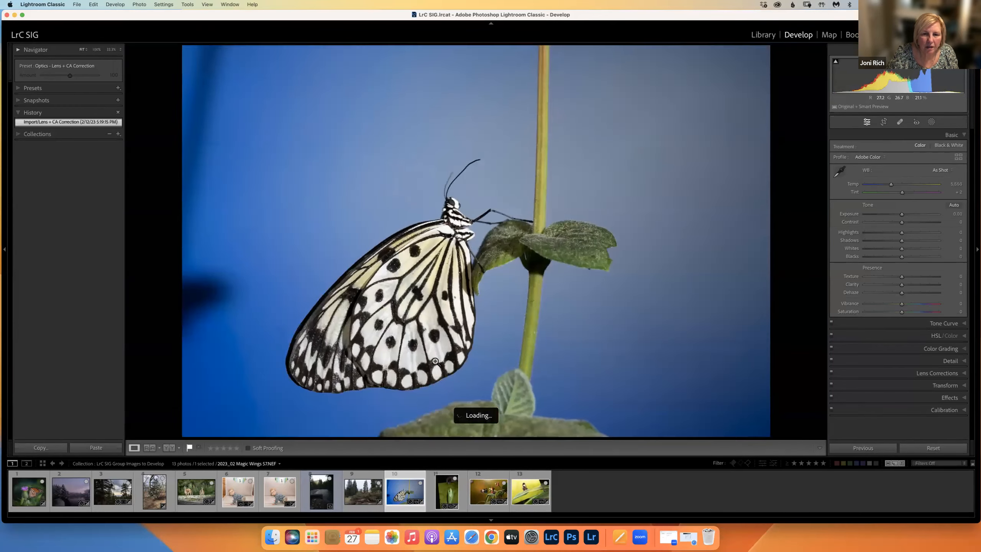
{"action": "left_click", "coordinate": [508, 400]}
{"action": "left_click", "coordinate": [508, 399]}
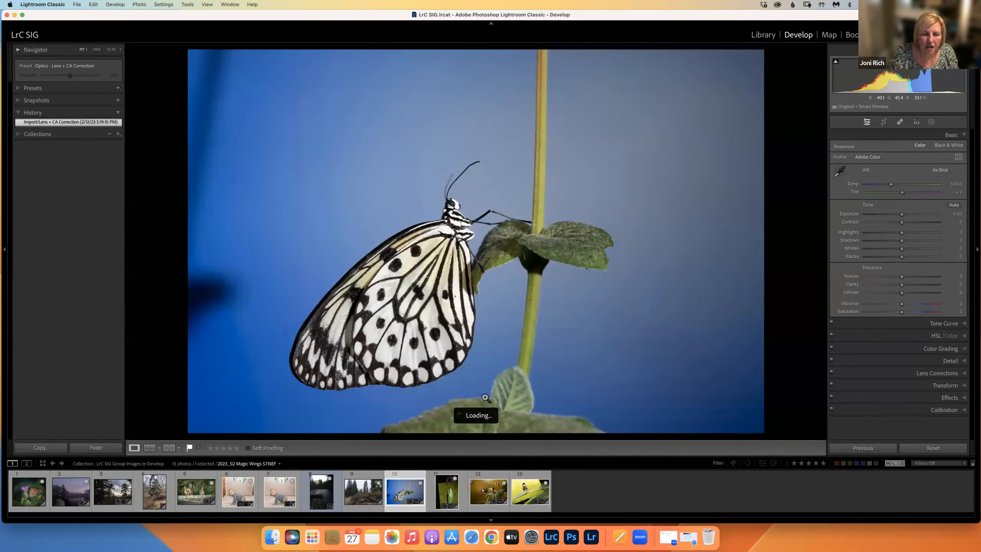
Step: Reopen the preferences, enable Zoom clicked point to center, and close them
{"action": "left_click", "coordinate": [46, 5]}
{"action": "left_click", "coordinate": [37, 28]}
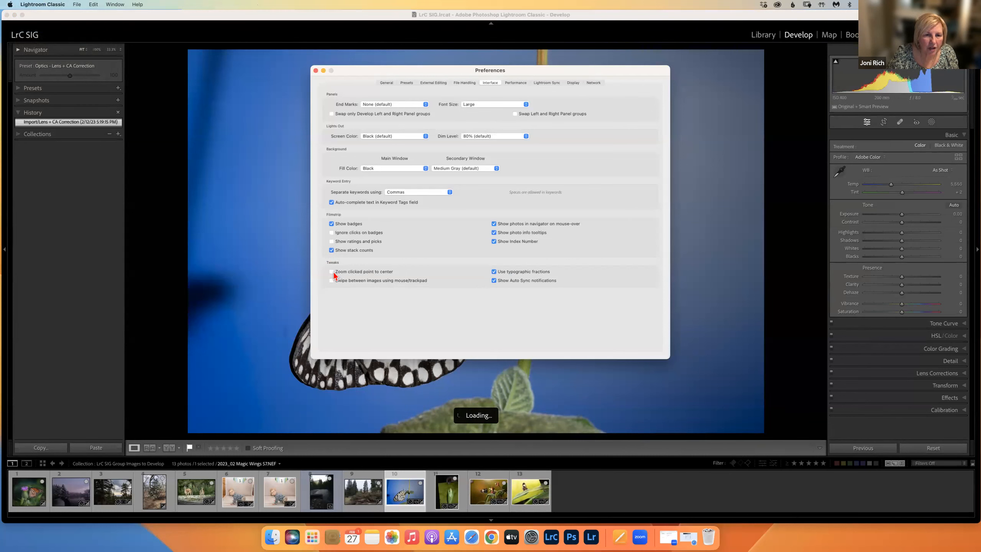
{"action": "left_click", "coordinate": [316, 71]}
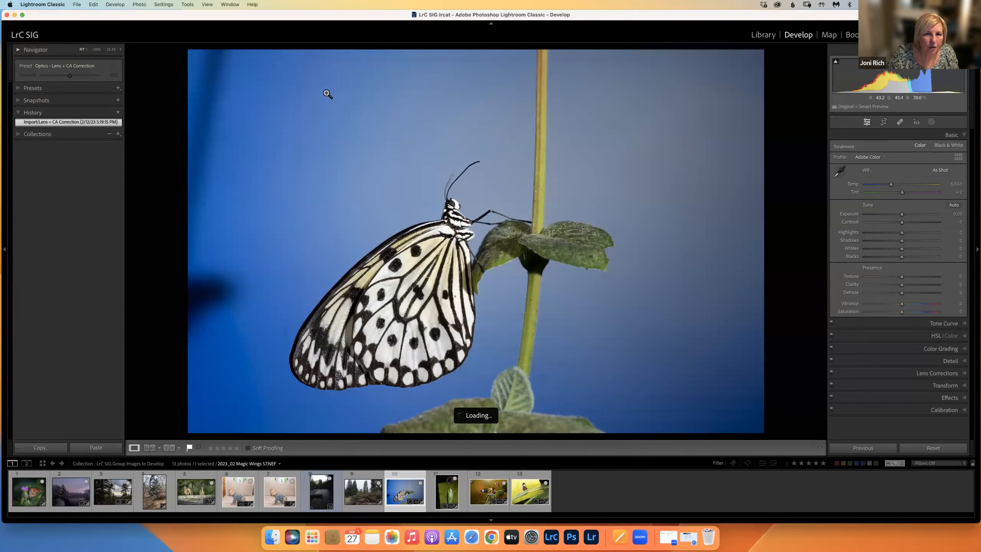
Step: Zoom in and out on the sky, leaves and head of the butterfly photo to check how clicked points are centered
{"action": "left_click", "coordinate": [643, 116]}
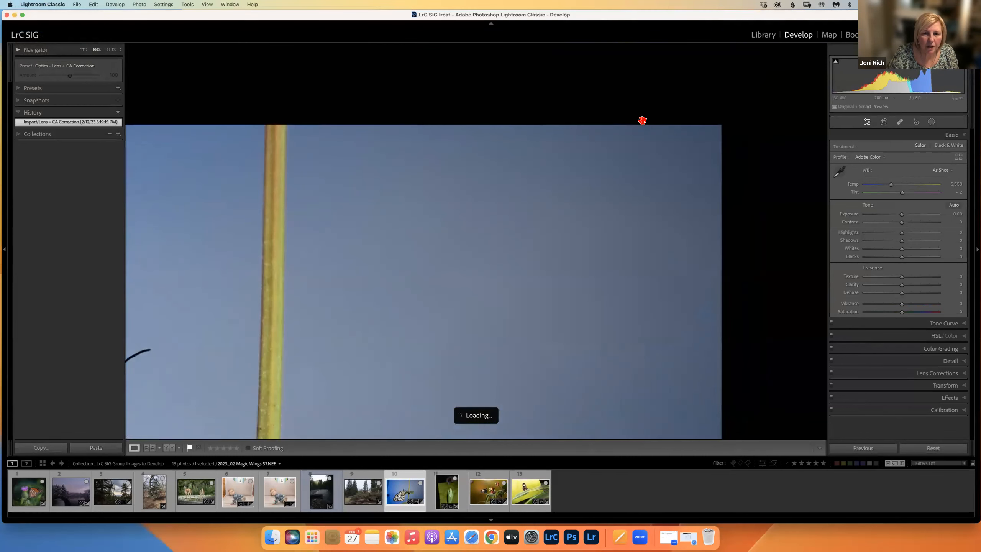
{"action": "left_click", "coordinate": [616, 163]}
{"action": "left_click", "coordinate": [621, 169]}
{"action": "left_click", "coordinate": [620, 177]}
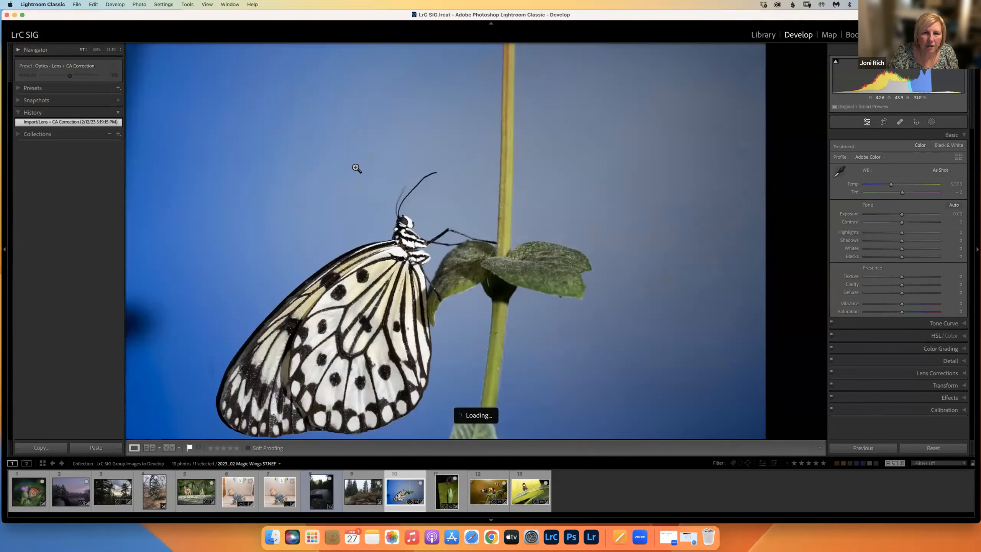
{"action": "left_click", "coordinate": [327, 162]}
{"action": "left_click", "coordinate": [325, 163]}
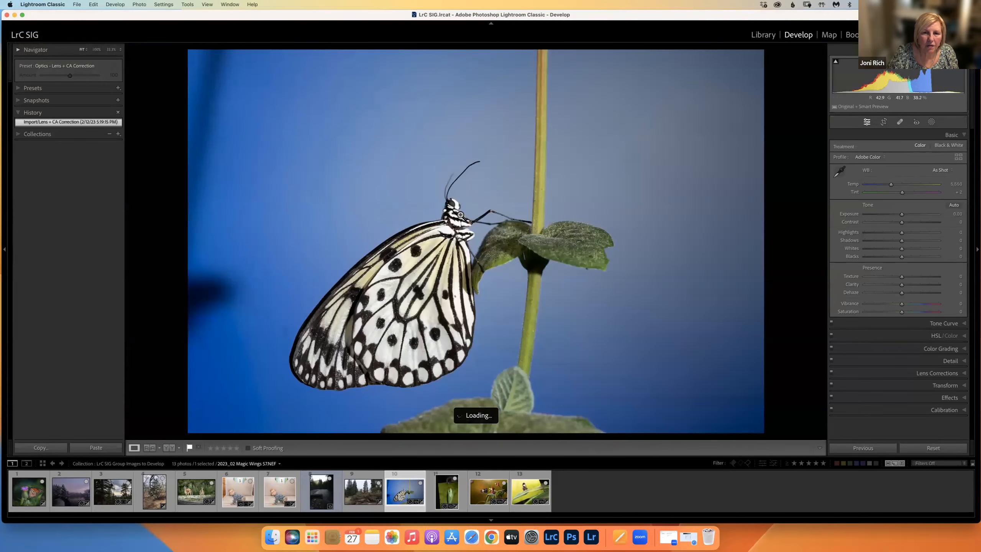
{"action": "left_click", "coordinate": [624, 322]}
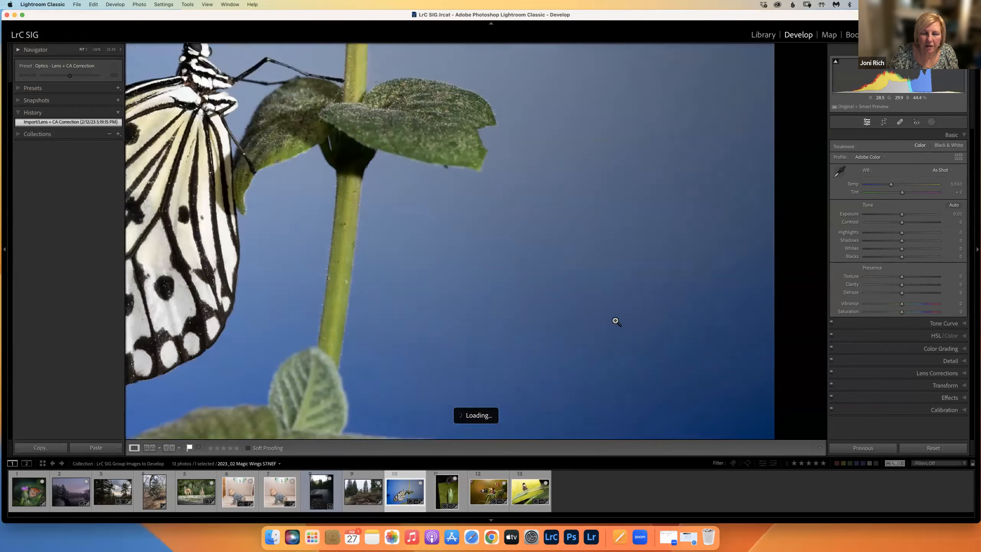
{"action": "left_click", "coordinate": [614, 320]}
{"action": "left_click", "coordinate": [460, 236]}
{"action": "left_click", "coordinate": [460, 236]}
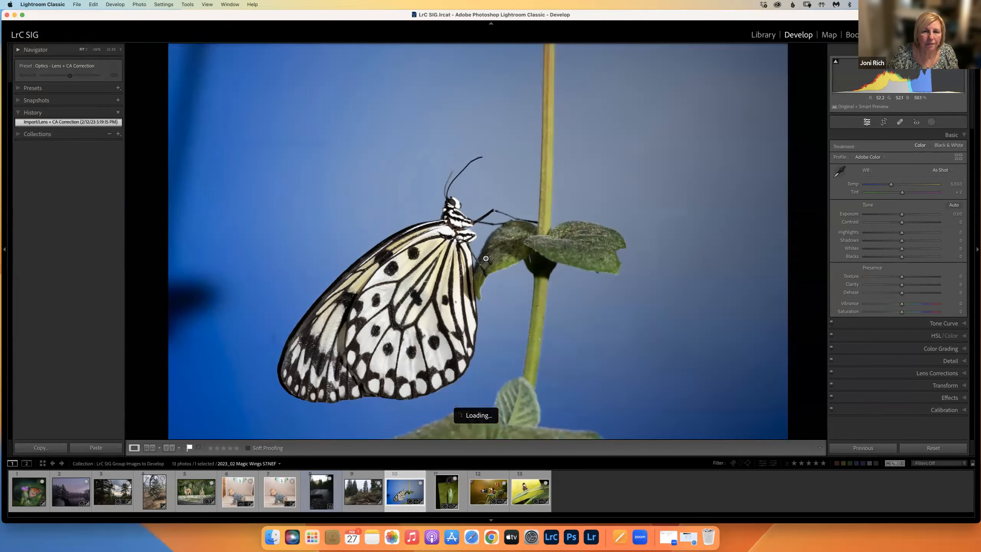
{"action": "left_click", "coordinate": [460, 200]}
{"action": "left_click", "coordinate": [460, 199]}
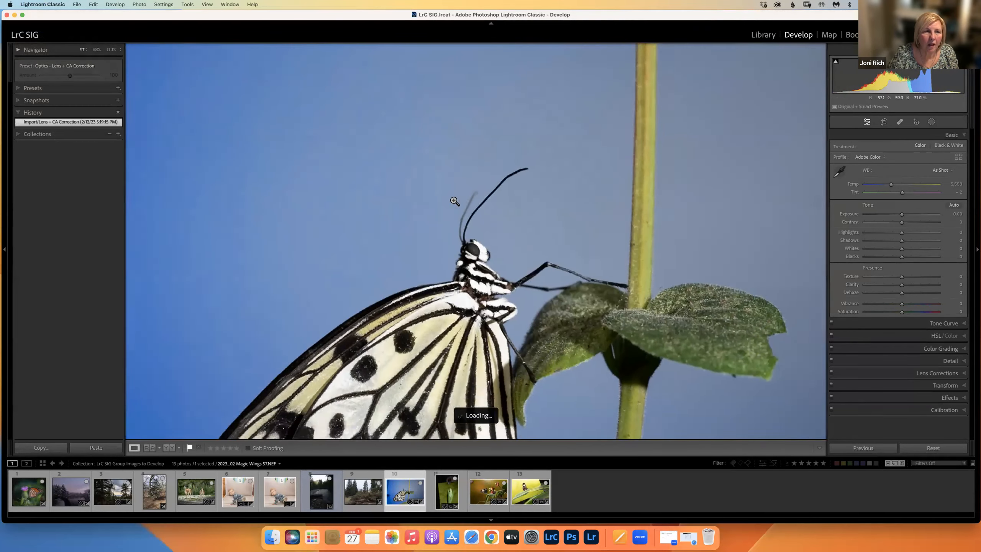
Step: Turn Zoom clicked point to center off once more in the preferences and compare the zoom behavior on the butterfly photo
{"action": "left_click", "coordinate": [43, 4]}
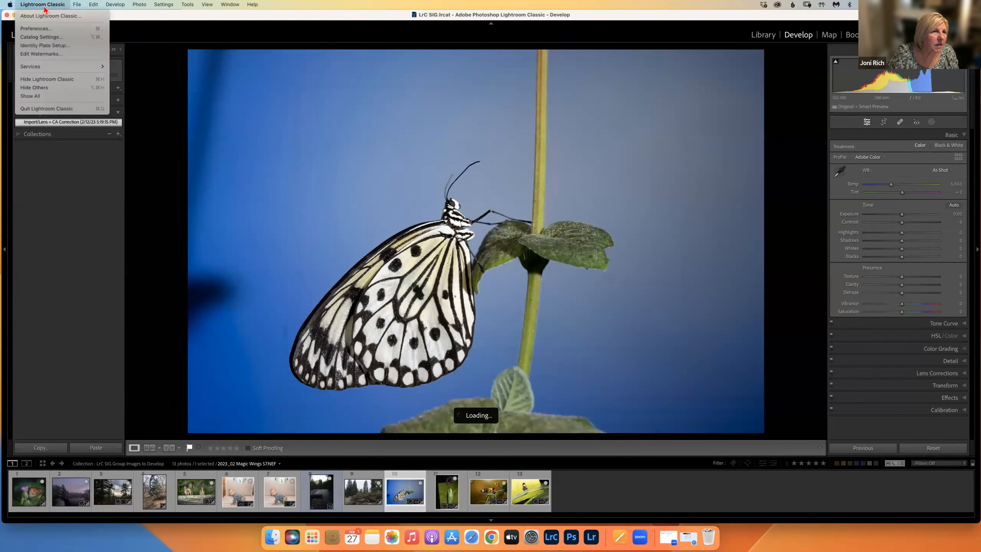
{"action": "left_click", "coordinate": [37, 29]}
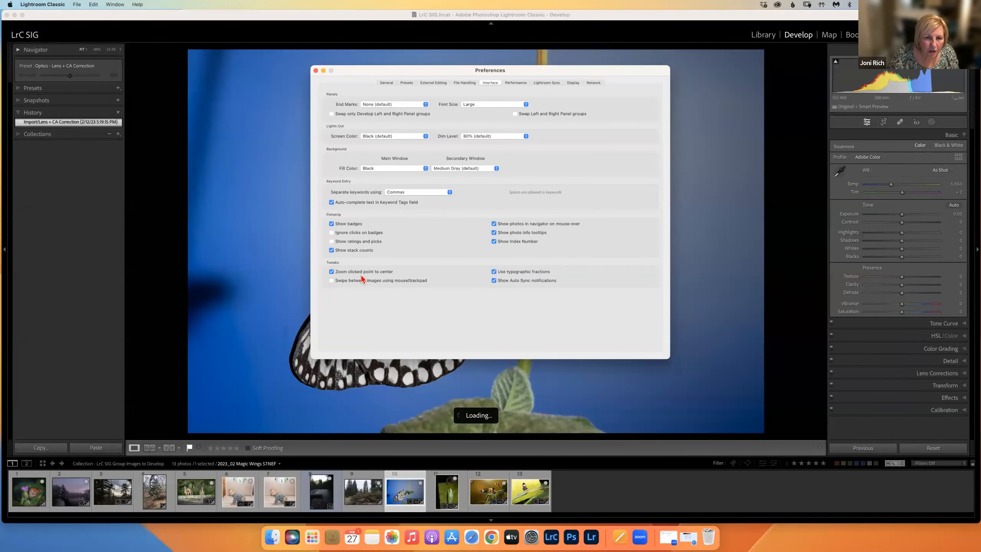
{"action": "left_click", "coordinate": [331, 272]}
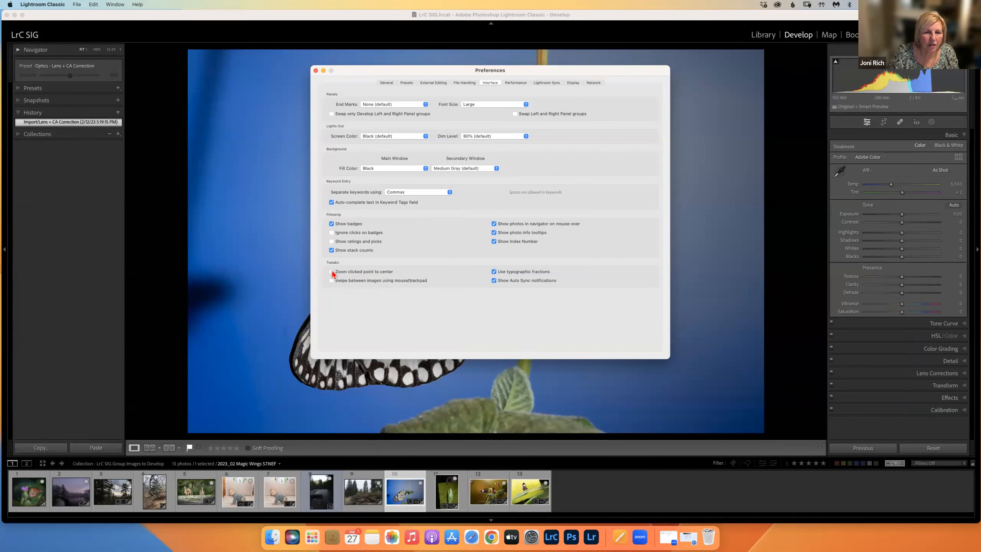
{"action": "left_click", "coordinate": [316, 70]}
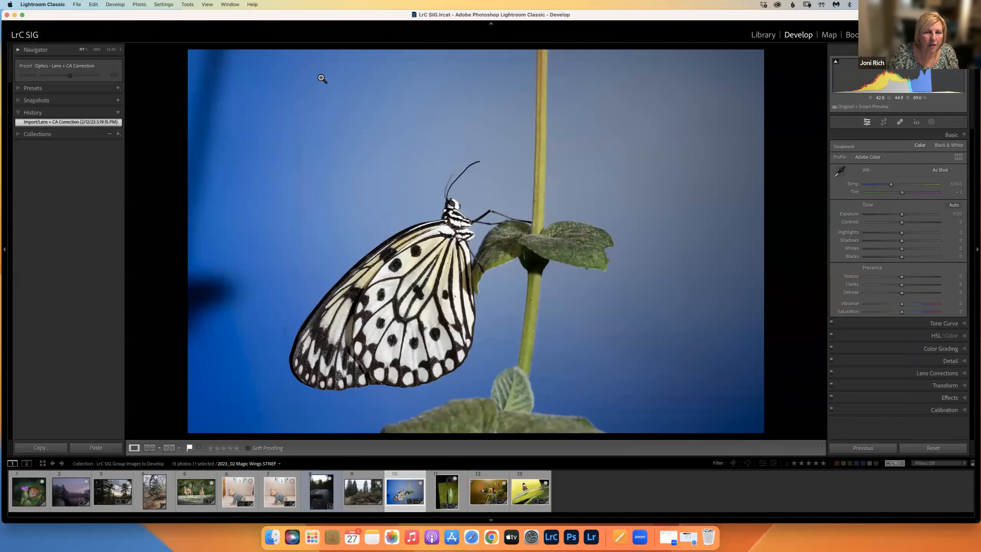
{"action": "left_click", "coordinate": [465, 119]}
{"action": "left_click", "coordinate": [455, 125]}
{"action": "left_click", "coordinate": [667, 122]}
{"action": "left_click", "coordinate": [546, 134]}
{"action": "left_click", "coordinate": [323, 194]}
{"action": "left_click_drag", "start_coordinate": [322, 195], "coordinate": [309, 177]}
Step: Reopen the Interface preferences and restore Zoom clicked point to center
{"action": "left_click", "coordinate": [43, 4]}
{"action": "left_click", "coordinate": [36, 29]}
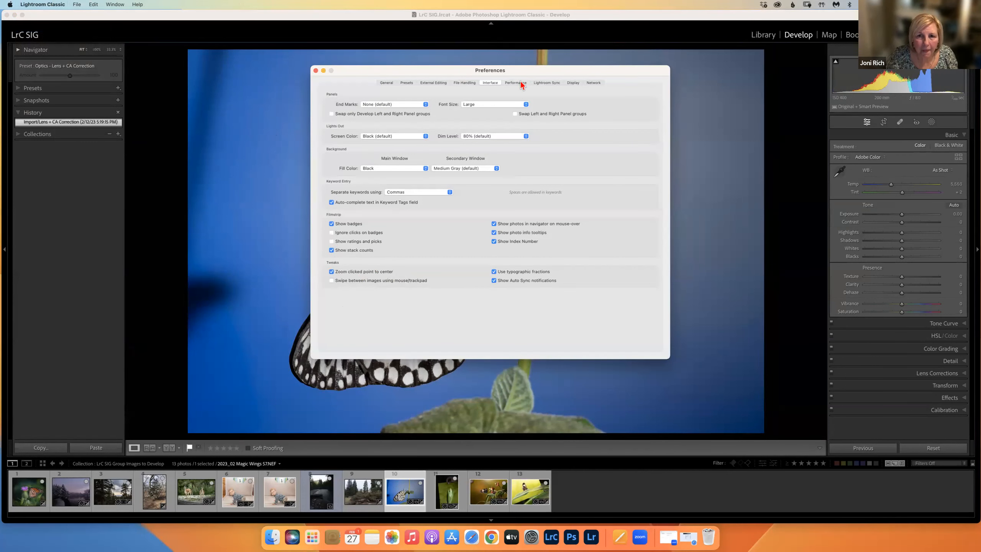
{"action": "right_click", "coordinate": [512, 63]}
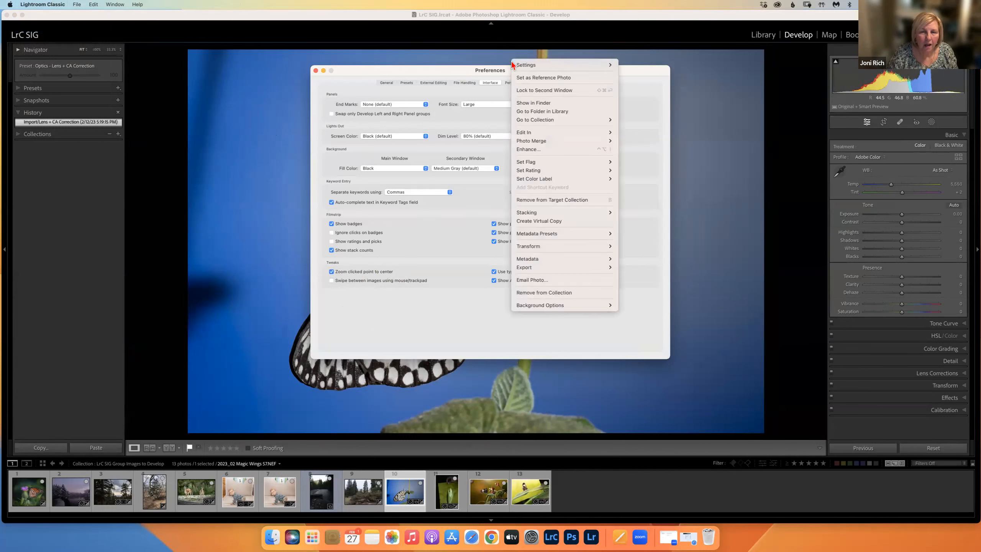
{"action": "left_click", "coordinate": [442, 96]}
Step: Examine the Performance preferences, including the graphics processor options and the Camera Raw cache's maximum size and location
{"action": "left_click", "coordinate": [510, 82]}
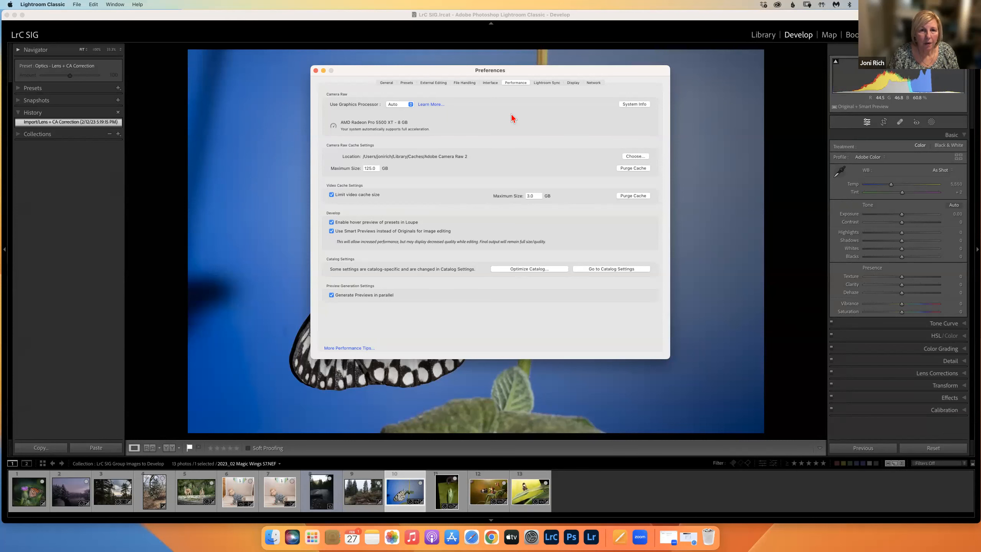
{"action": "left_click", "coordinate": [410, 104]}
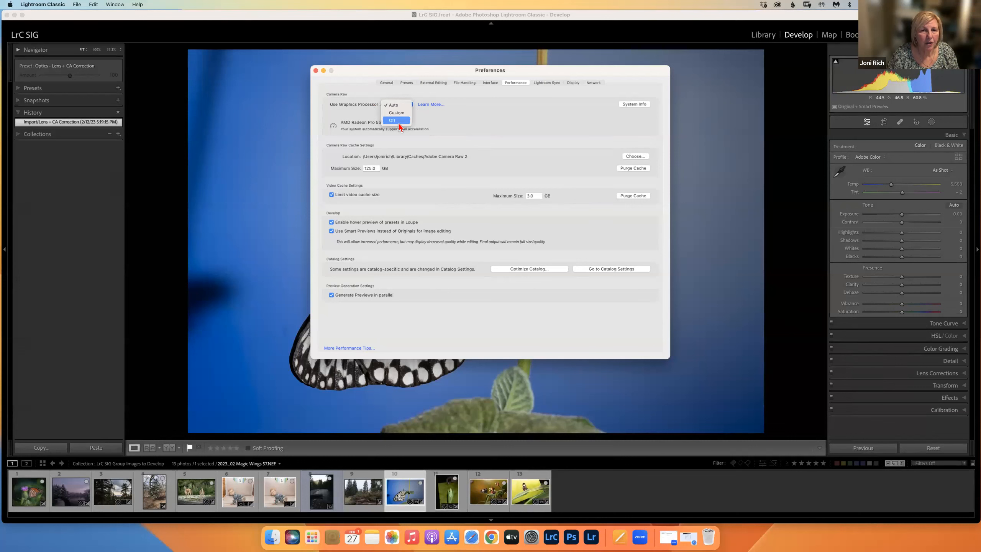
{"action": "left_click", "coordinate": [429, 112]}
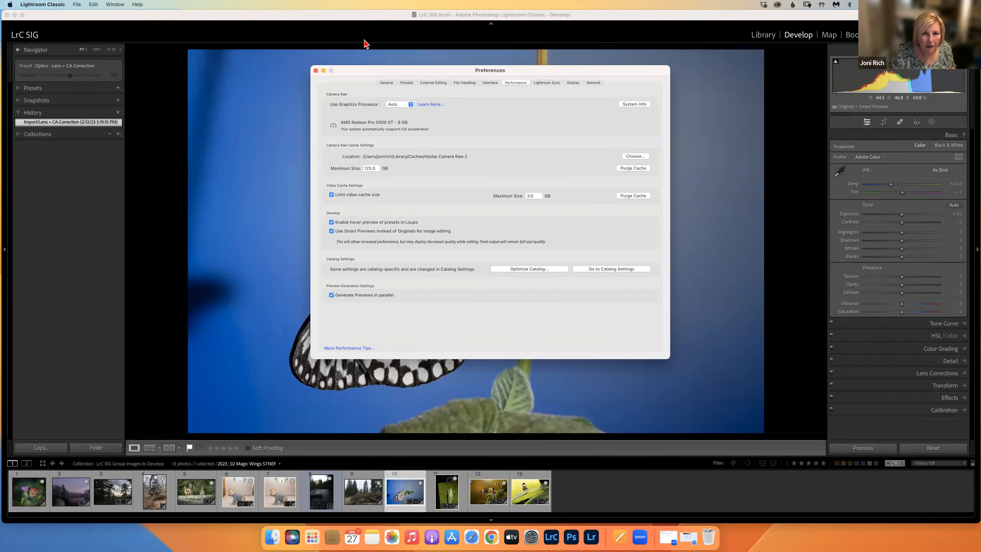
{"action": "left_click", "coordinate": [366, 168]}
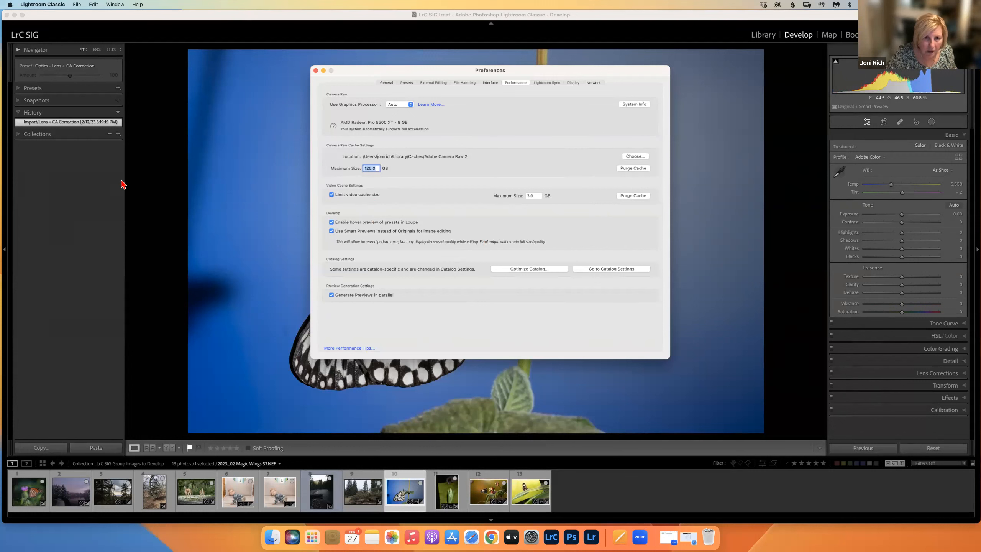
{"action": "left_click", "coordinate": [396, 176]}
{"action": "left_click", "coordinate": [376, 169]}
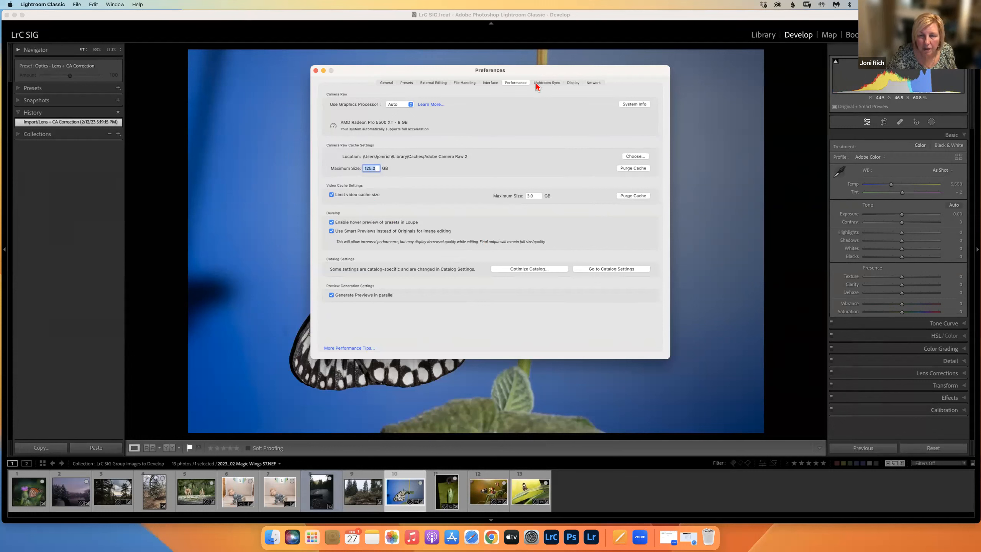
{"action": "left_click", "coordinate": [409, 157]}
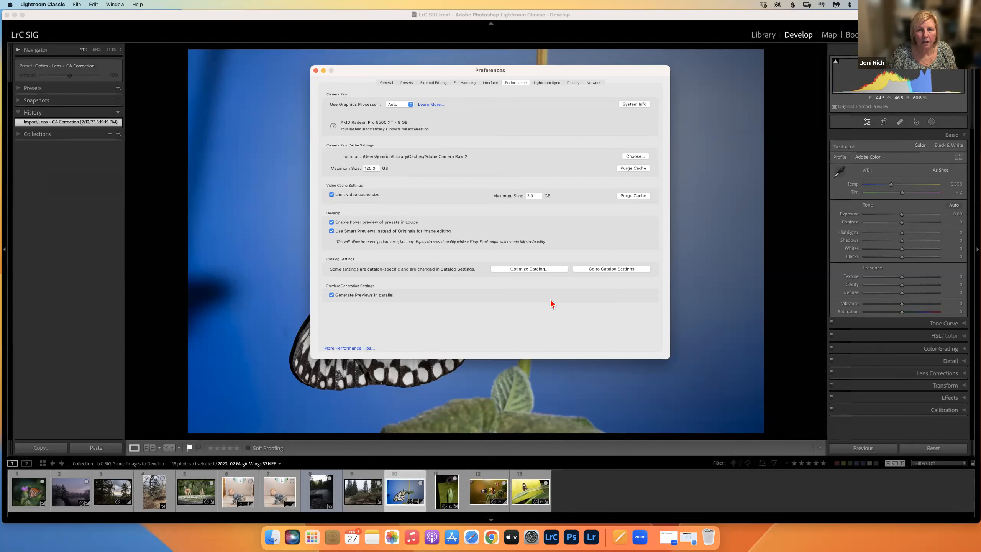
Step: Review the Lightroom Sync, Display, Network and General preferences in turn
{"action": "left_click", "coordinate": [545, 81]}
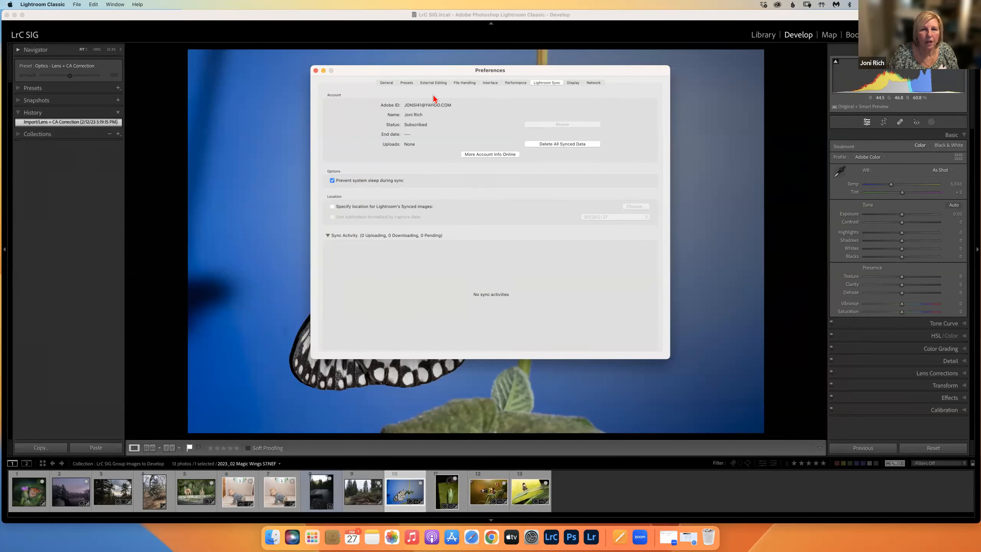
{"action": "left_click", "coordinate": [575, 83]}
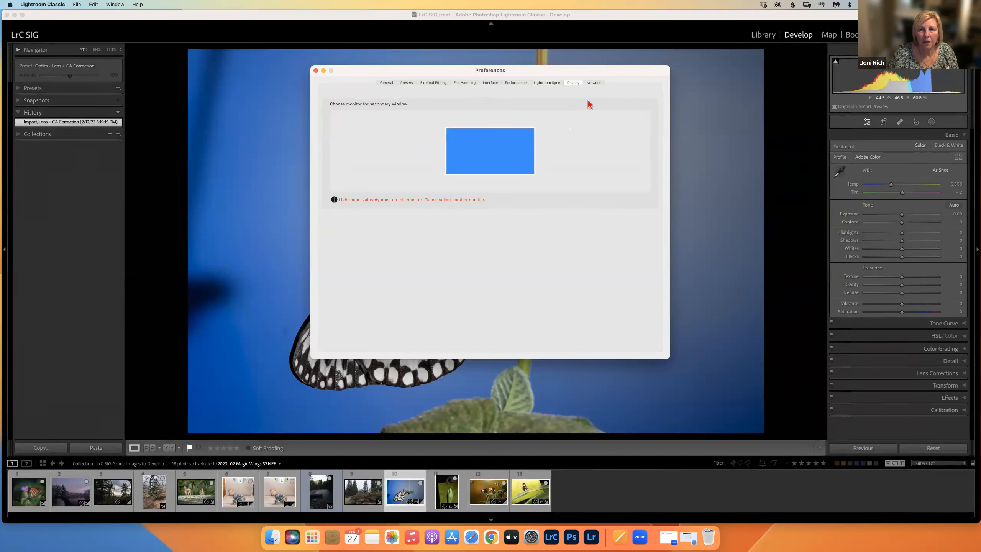
{"action": "left_click", "coordinate": [594, 83]}
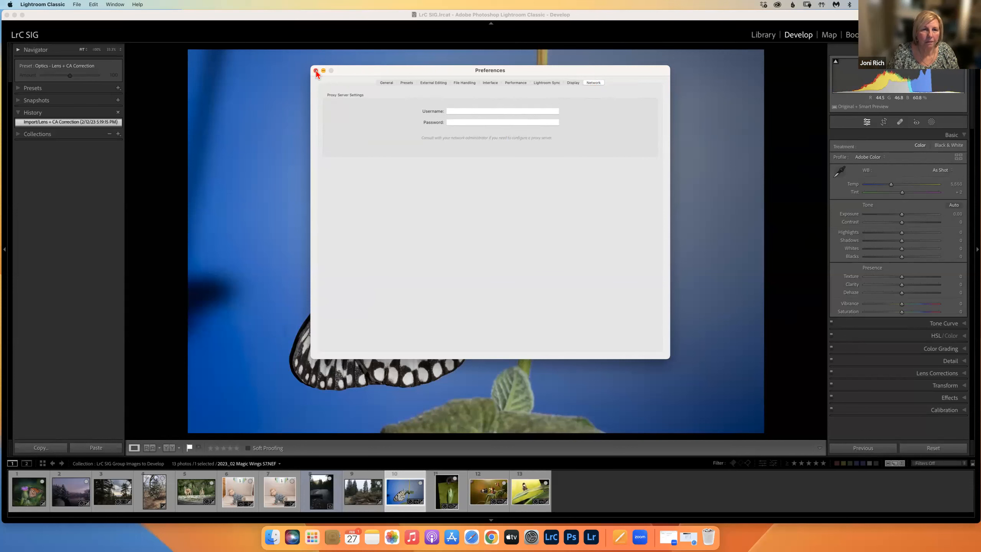
{"action": "left_click", "coordinate": [387, 82]}
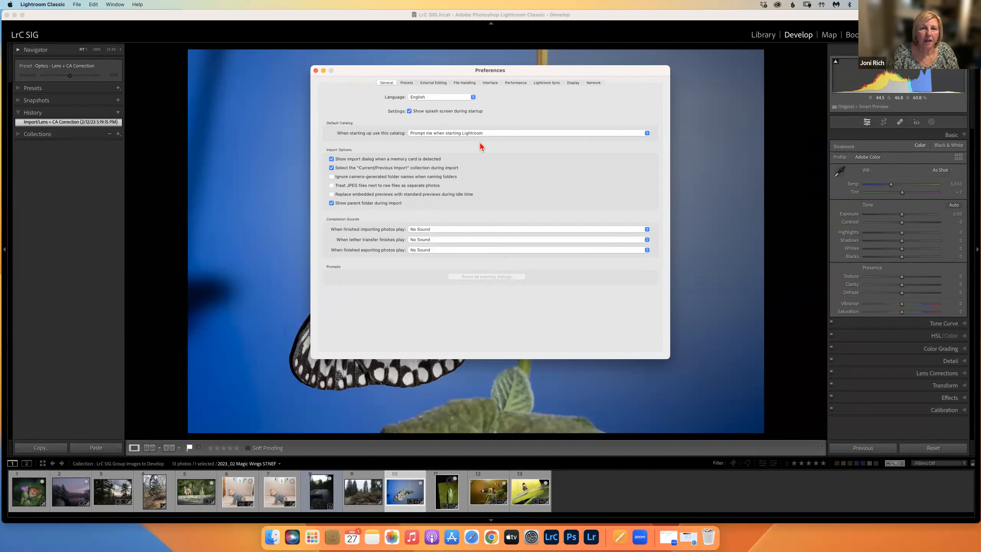
Step: Recheck the Performance preferences, close them, and look through the General, File Handling and Metadata catalog settings
{"action": "left_click", "coordinate": [515, 83]}
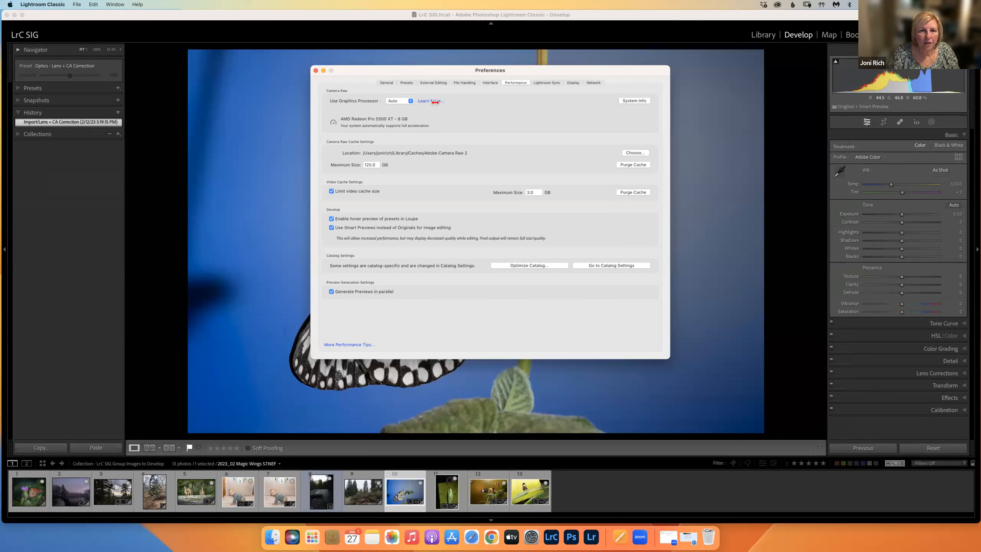
{"action": "left_click", "coordinate": [316, 71]}
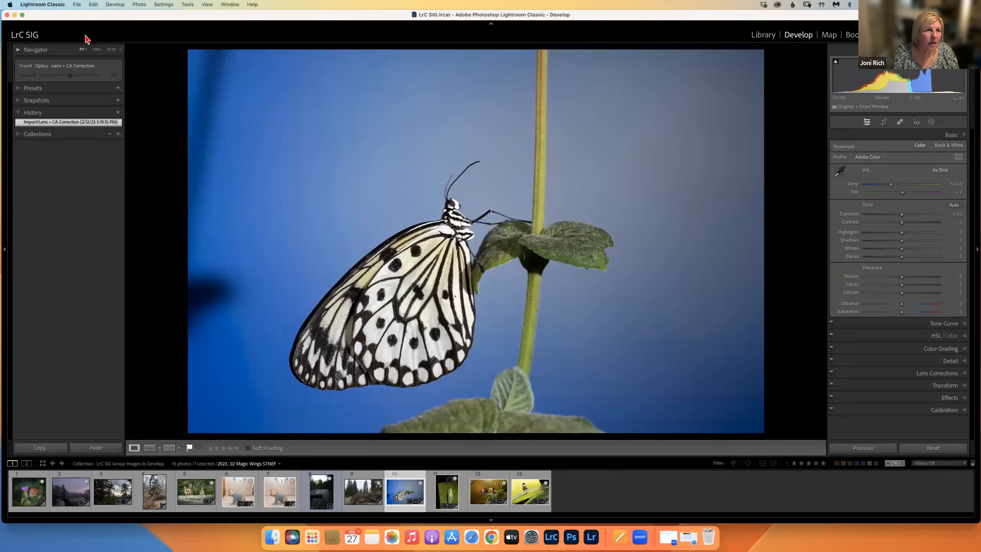
{"action": "left_click", "coordinate": [49, 5]}
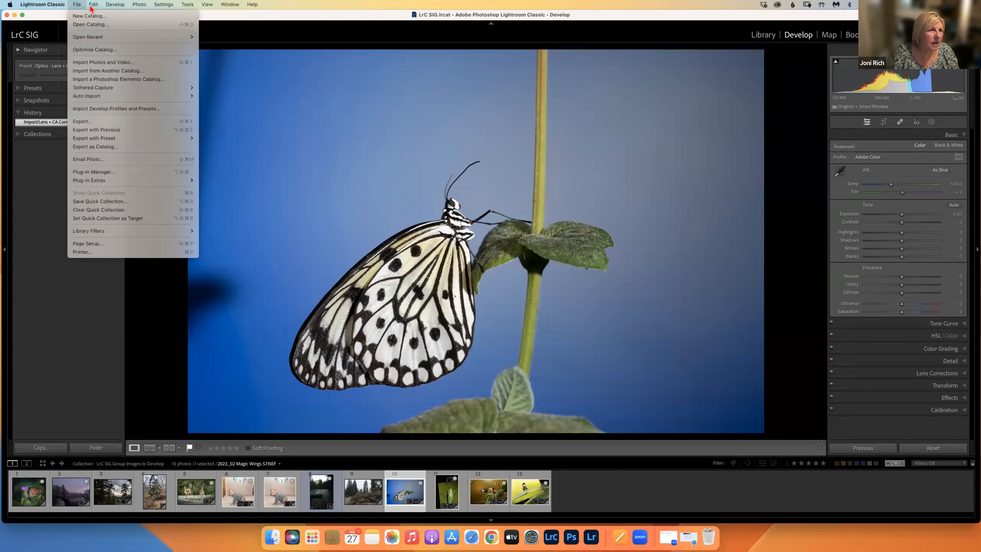
{"action": "mouse_move", "coordinate": [96, 6]}
{"action": "mouse_move", "coordinate": [47, 5]}
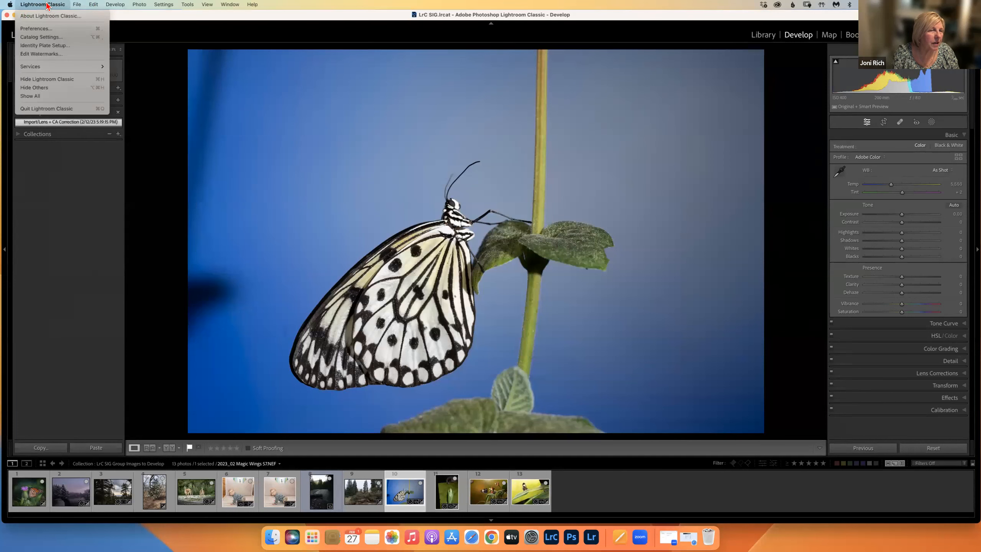
{"action": "left_click", "coordinate": [40, 37]}
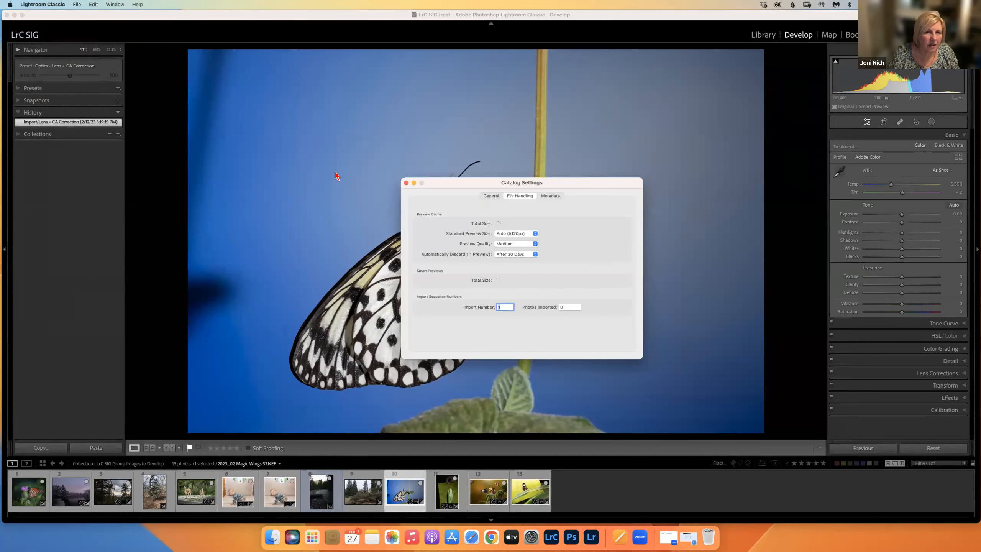
{"action": "left_click", "coordinate": [490, 196]}
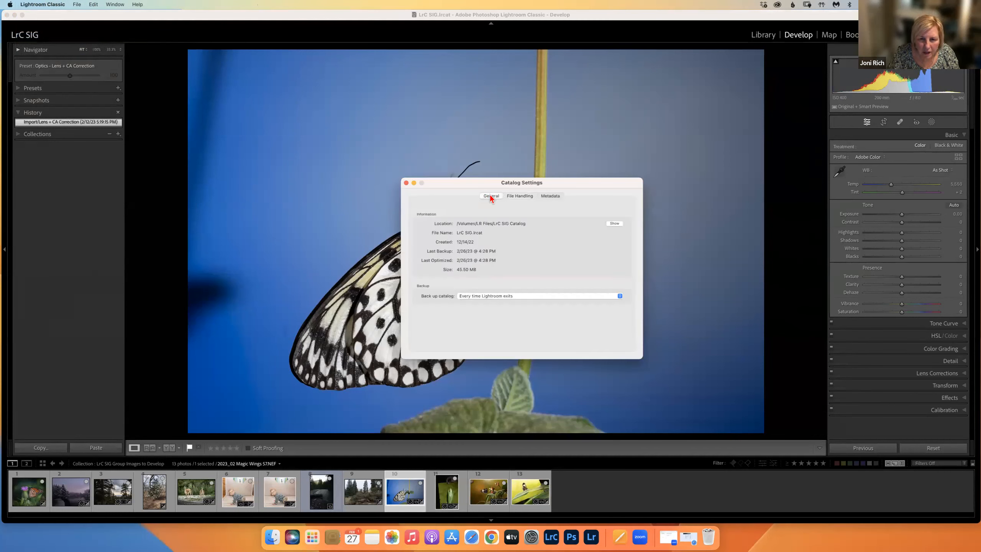
{"action": "left_click", "coordinate": [518, 196]}
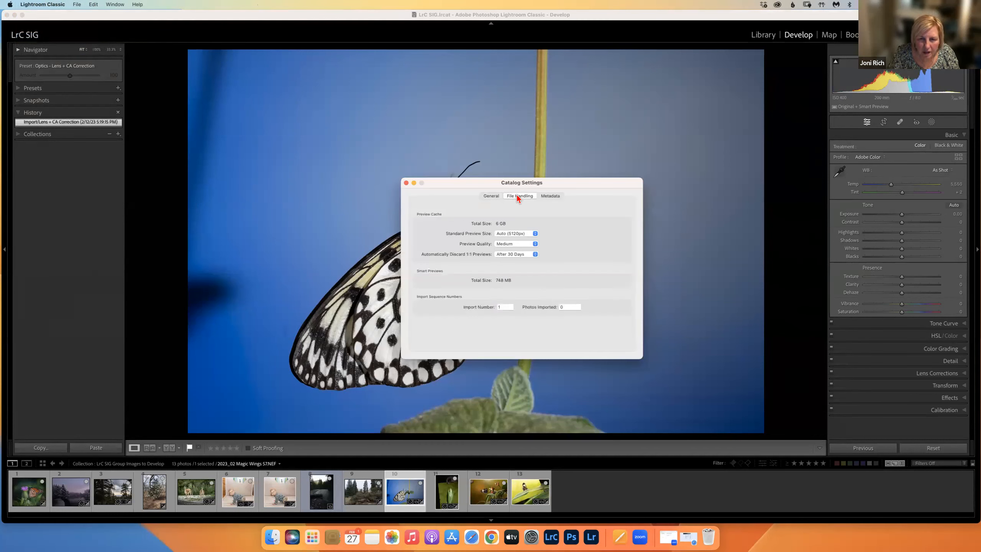
{"action": "left_click", "coordinate": [547, 196]}
{"action": "left_click", "coordinate": [406, 183]}
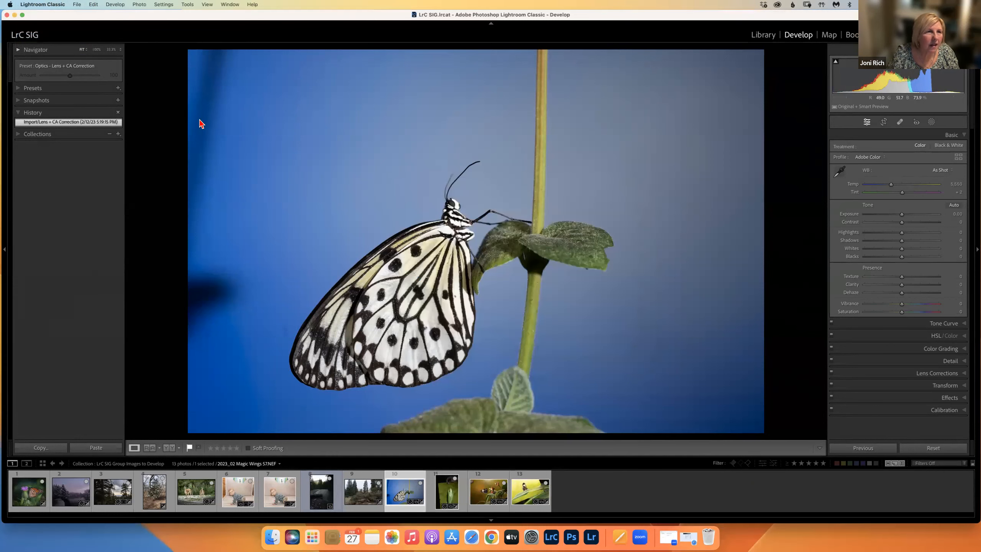
Step: Set the Camera Raw cache's maximum size to 25 GB in the Performance preferences and close them
{"action": "left_click", "coordinate": [51, 5]}
{"action": "left_click", "coordinate": [36, 30]}
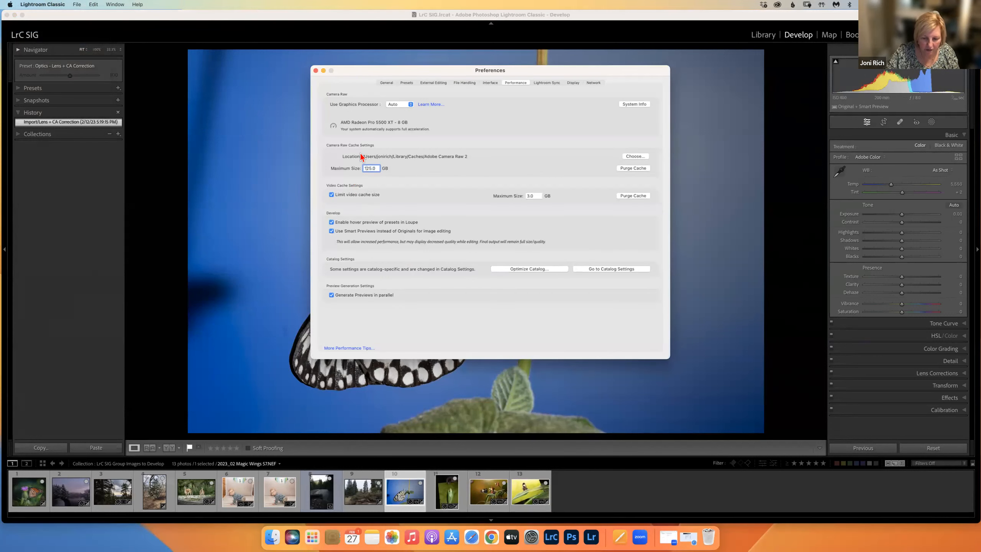
{"action": "left_click", "coordinate": [315, 71]}
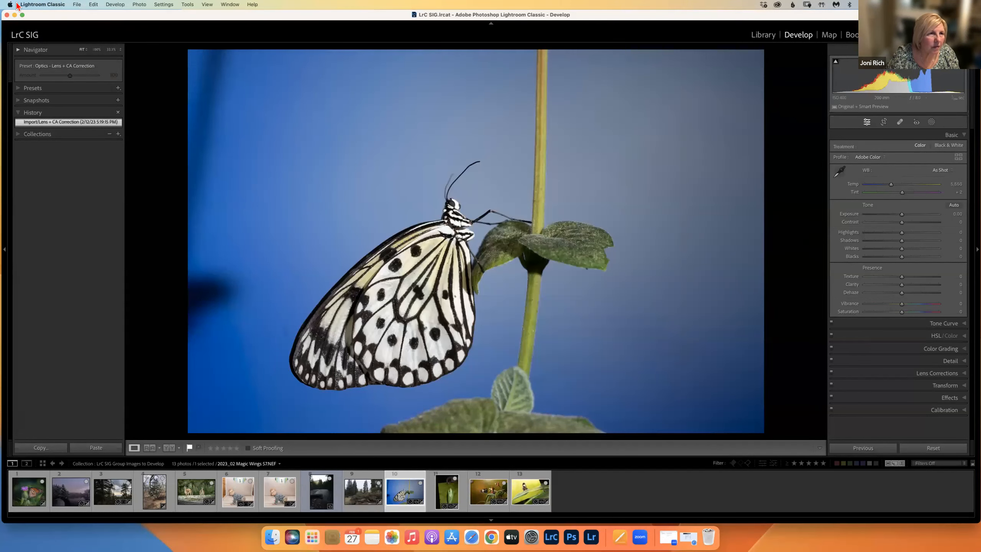
{"action": "left_click", "coordinate": [34, 5]}
{"action": "left_click", "coordinate": [28, 29]}
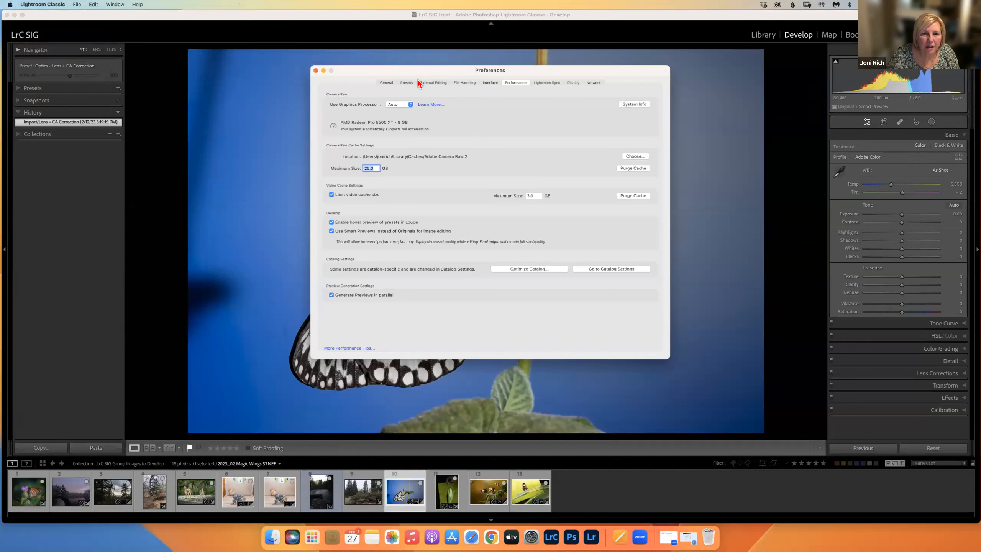
{"action": "left_click", "coordinate": [412, 170]}
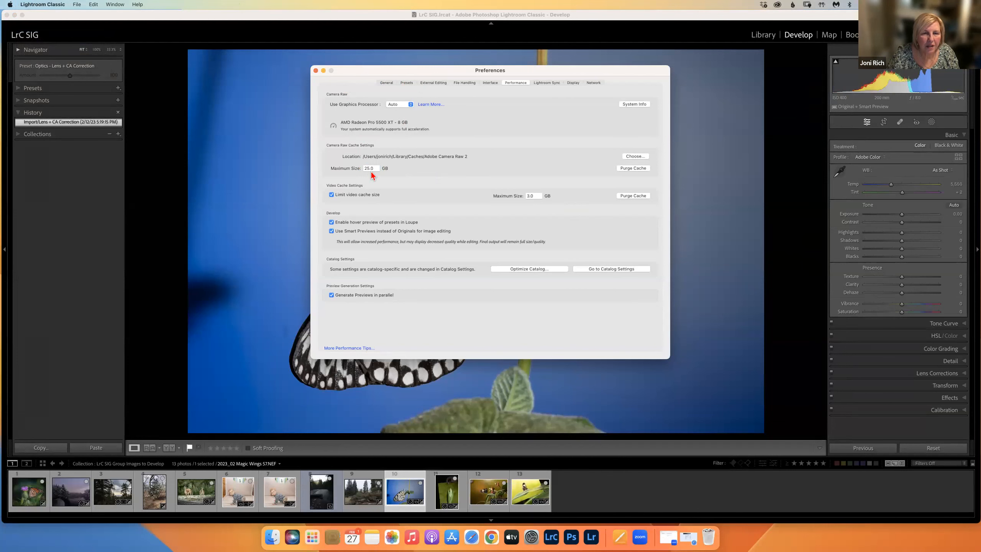
{"action": "left_click", "coordinate": [315, 70]}
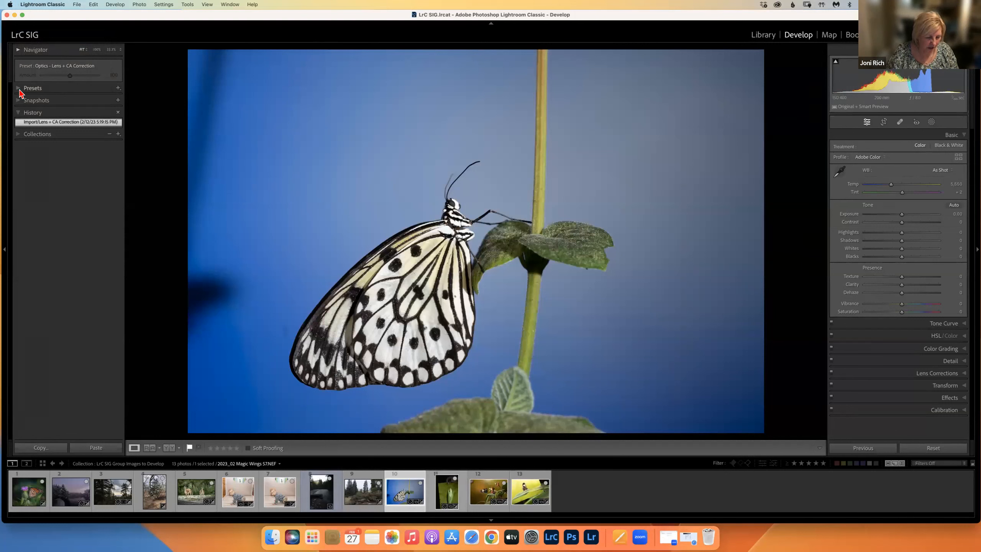
Step: Reopen the catalog settings, move the dialog off the butterfly's leaves, and review the General information about the catalog
{"action": "left_click", "coordinate": [58, 4]}
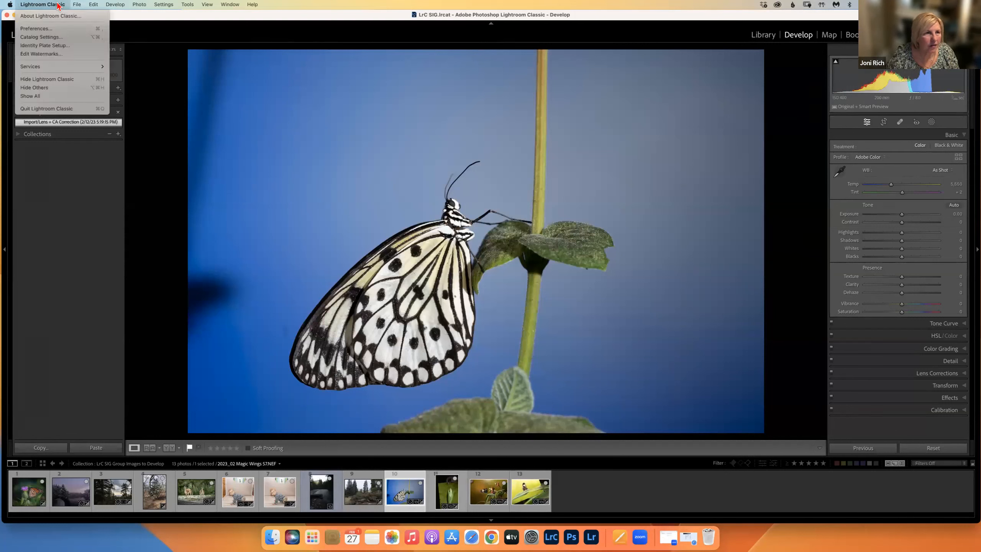
{"action": "left_click", "coordinate": [37, 37]}
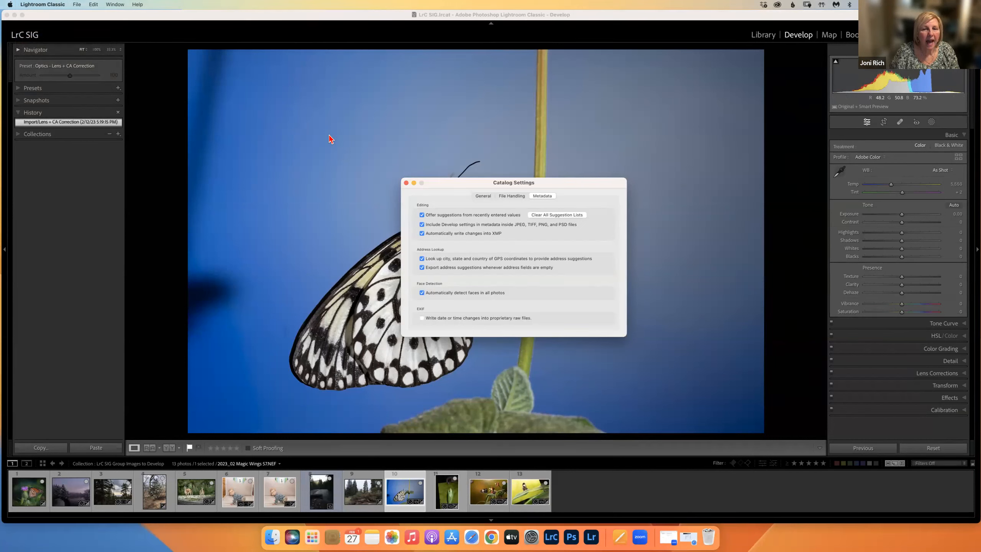
{"action": "left_click", "coordinate": [483, 196]}
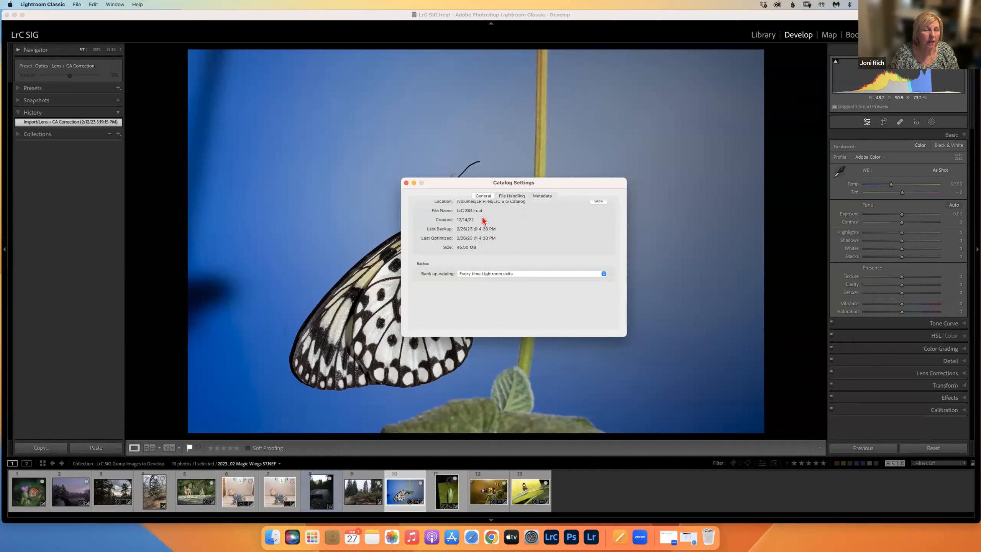
{"action": "left_click_drag", "start_coordinate": [487, 182], "coordinate": [419, 132]}
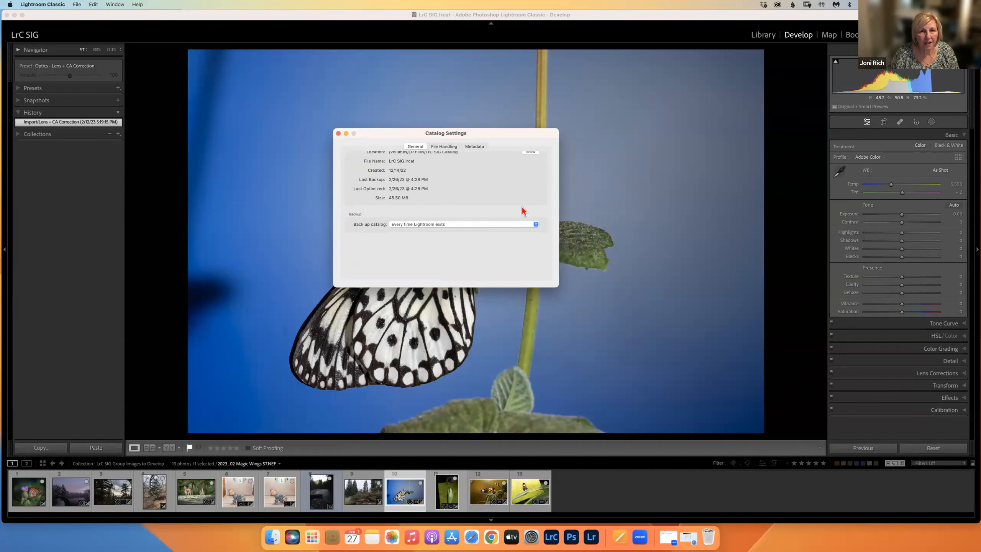
{"action": "left_click", "coordinate": [338, 133]}
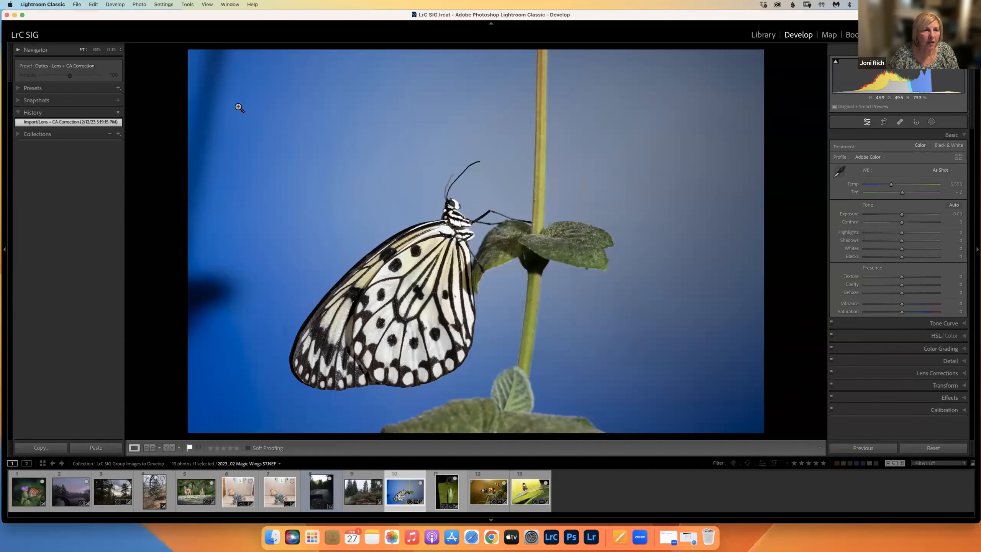
{"action": "left_click", "coordinate": [49, 5]}
{"action": "left_click", "coordinate": [40, 38]}
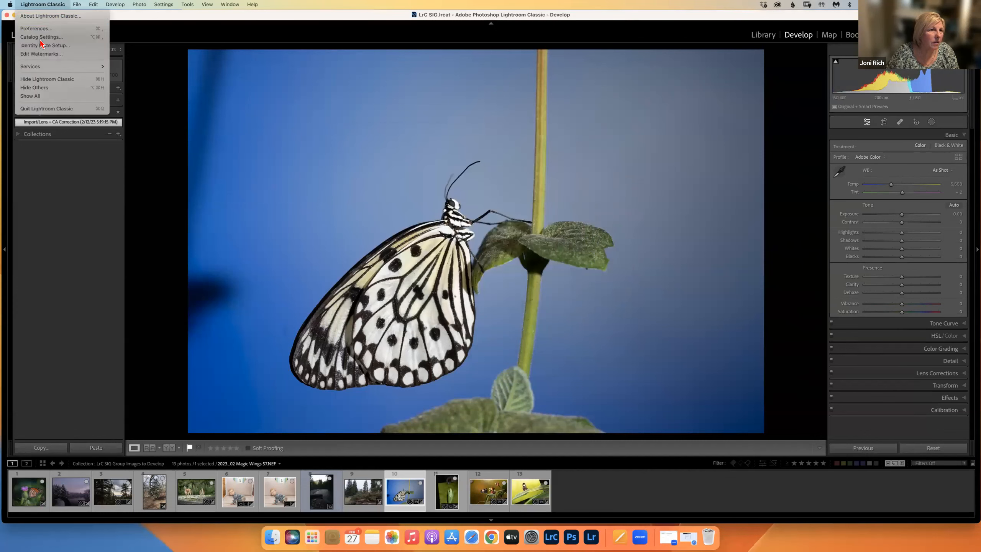
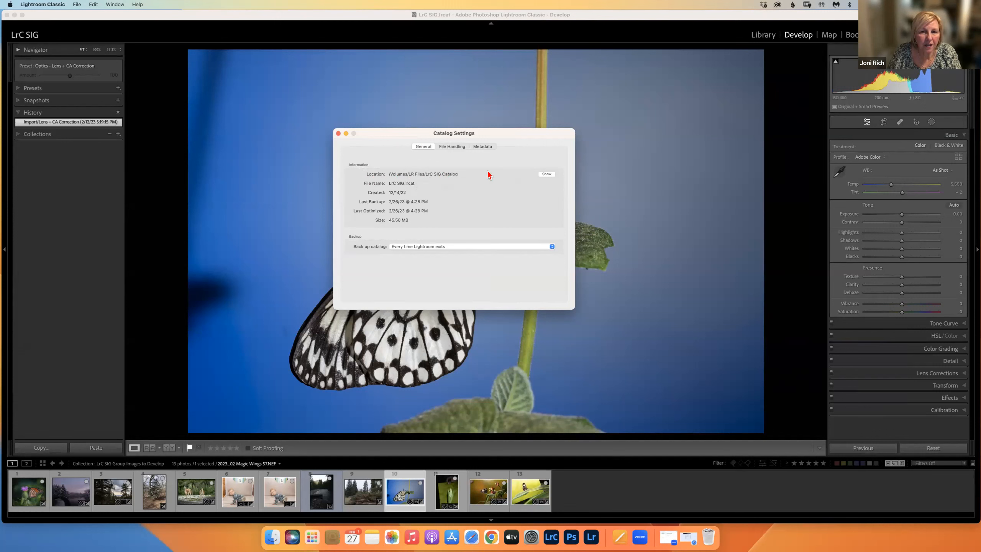
Step: Show the catalog's location in Finder, look inside the LrC SIG Catalog folder, and close the window
{"action": "left_click", "coordinate": [546, 174]}
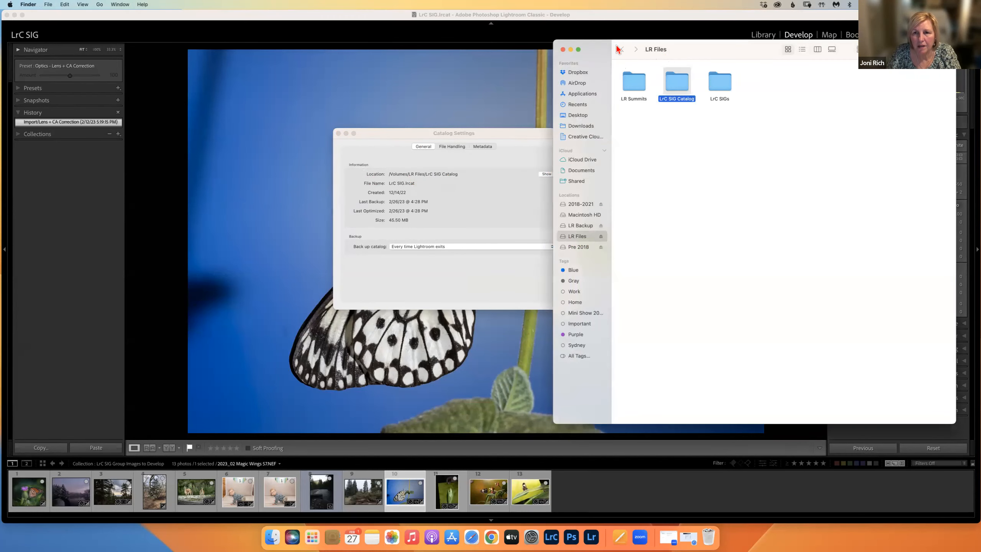
{"action": "left_click_drag", "start_coordinate": [665, 47], "coordinate": [581, 45]}
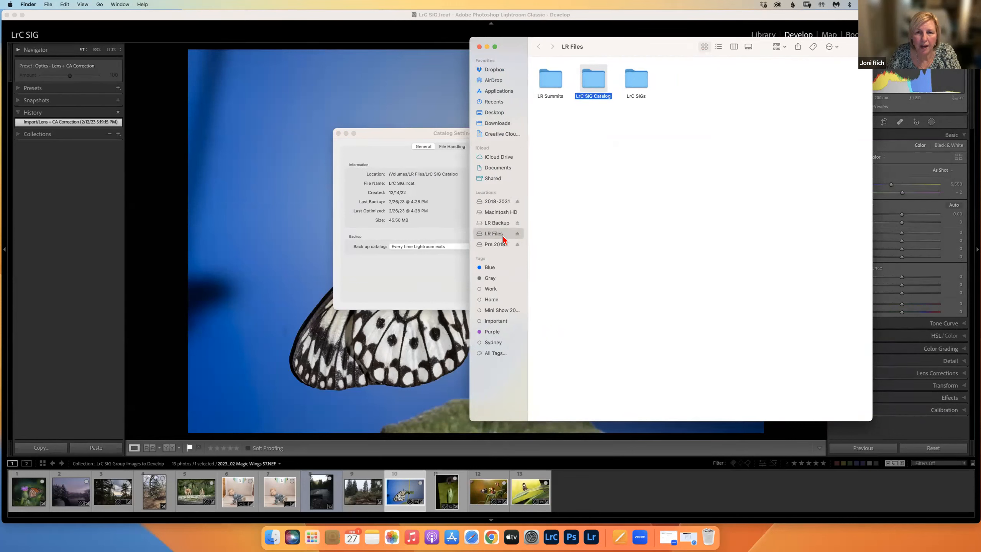
{"action": "double_click", "coordinate": [594, 80]}
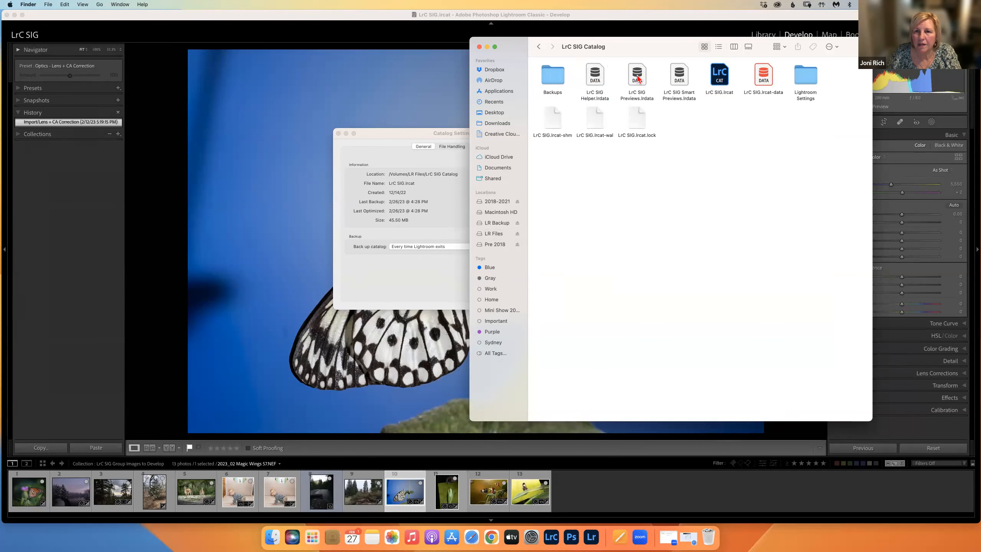
{"action": "left_click", "coordinate": [538, 46]}
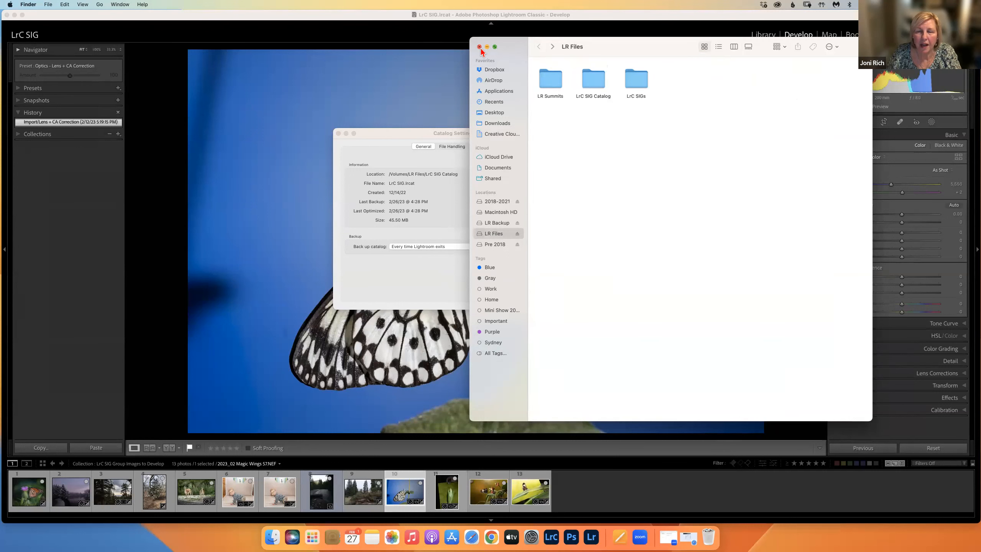
{"action": "left_click", "coordinate": [479, 46]}
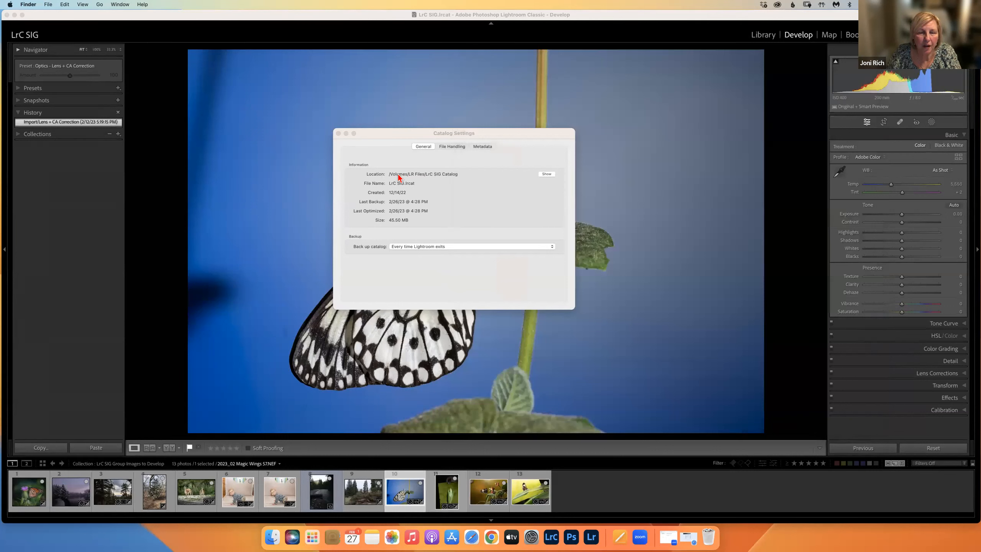
Step: Open a new Finder window and locate the catalog files manually in LrC SIG Catalog on the LR Files drive
{"action": "left_click", "coordinate": [272, 536]}
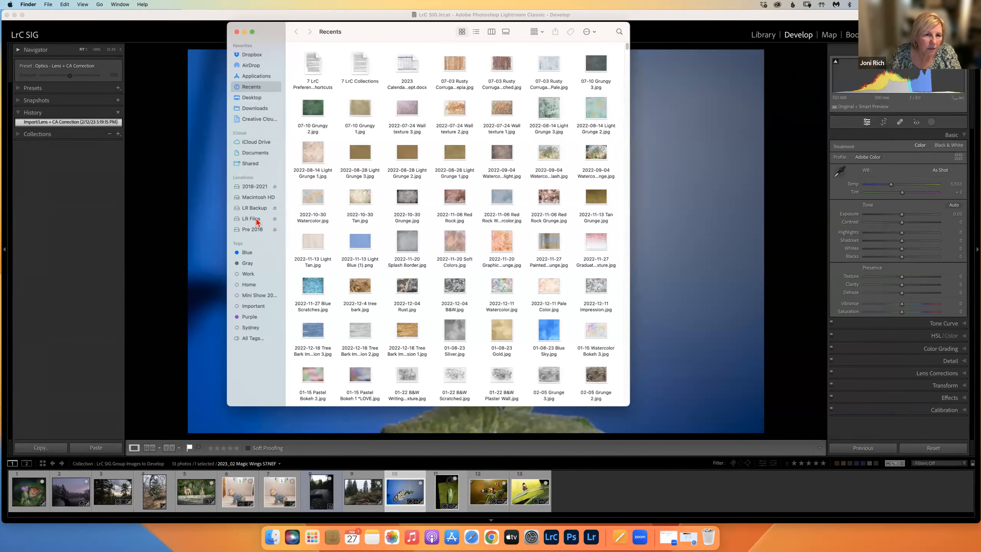
{"action": "left_click", "coordinate": [257, 219]}
{"action": "left_click", "coordinate": [352, 65]}
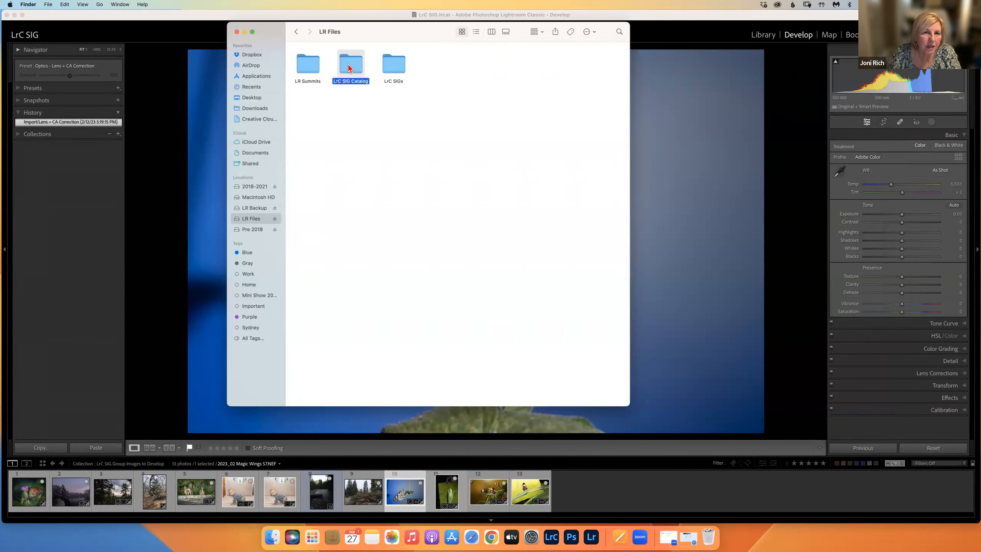
{"action": "double_click", "coordinate": [348, 66]}
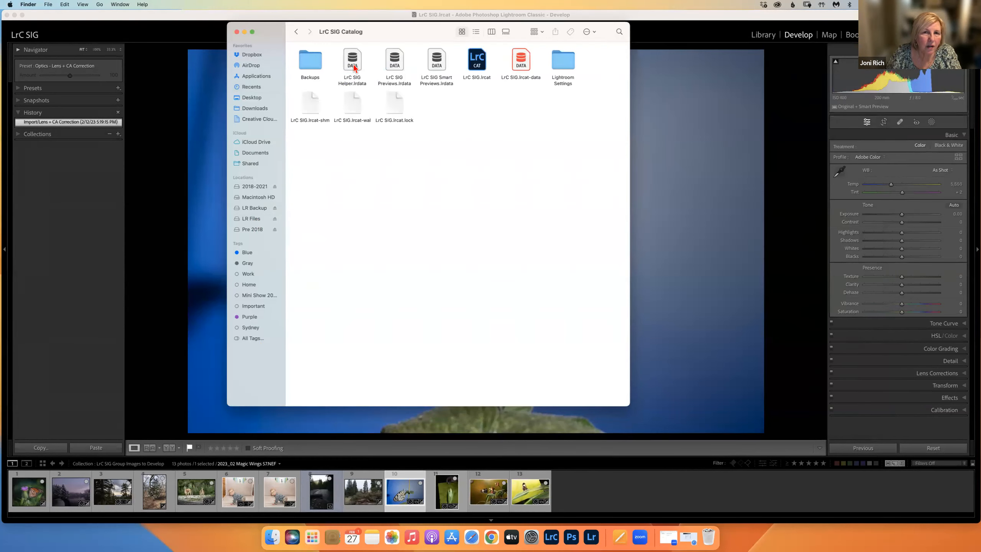
{"action": "left_click", "coordinate": [237, 32]}
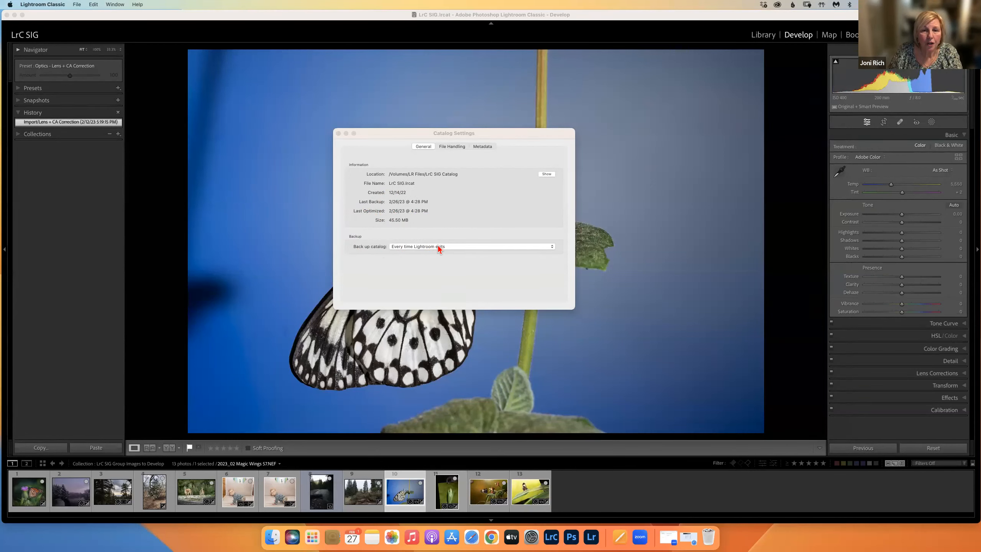
Step: Review the catalog backup frequency choices, keeping Every time Lightroom exits
{"action": "left_click", "coordinate": [441, 247]}
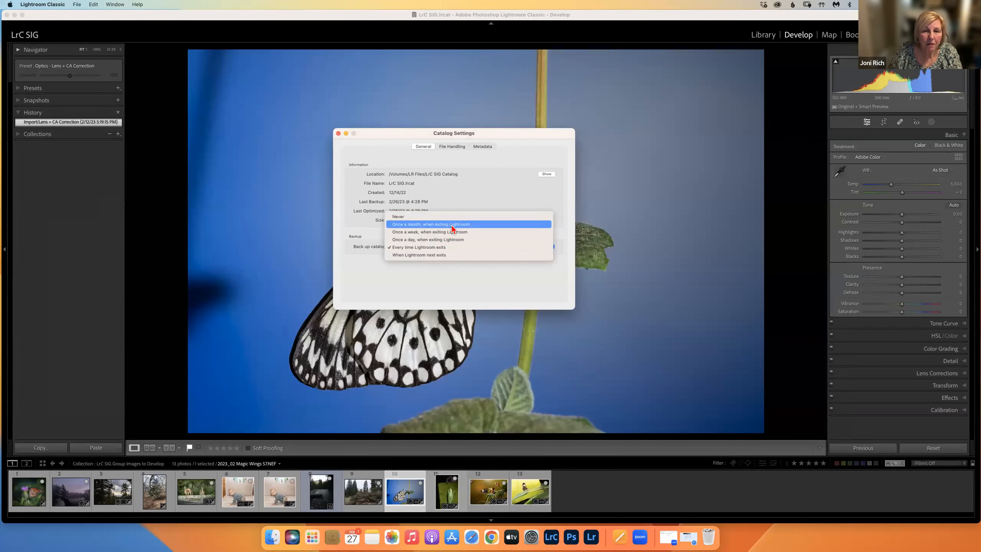
{"action": "left_click", "coordinate": [436, 248]}
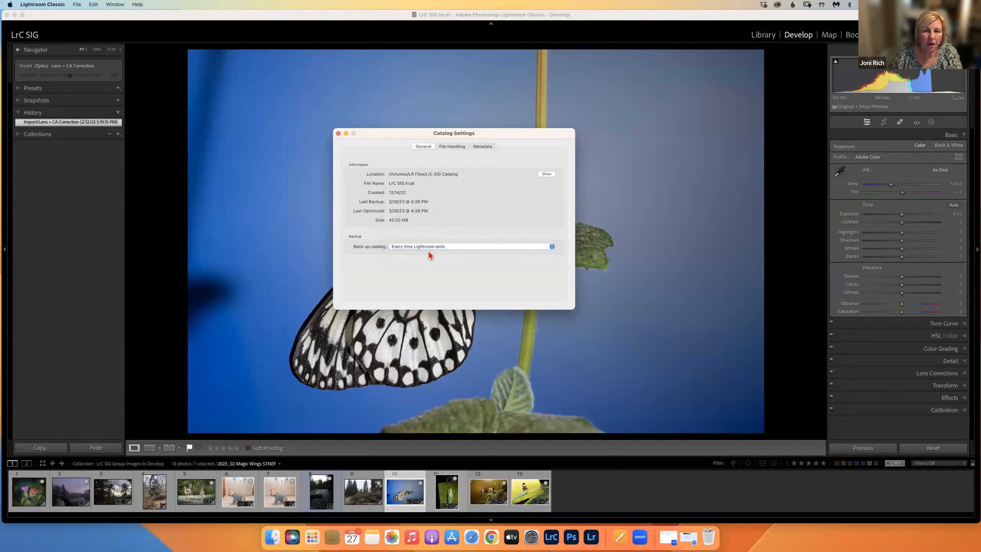
{"action": "left_click", "coordinate": [552, 247]}
{"action": "left_click", "coordinate": [552, 247]}
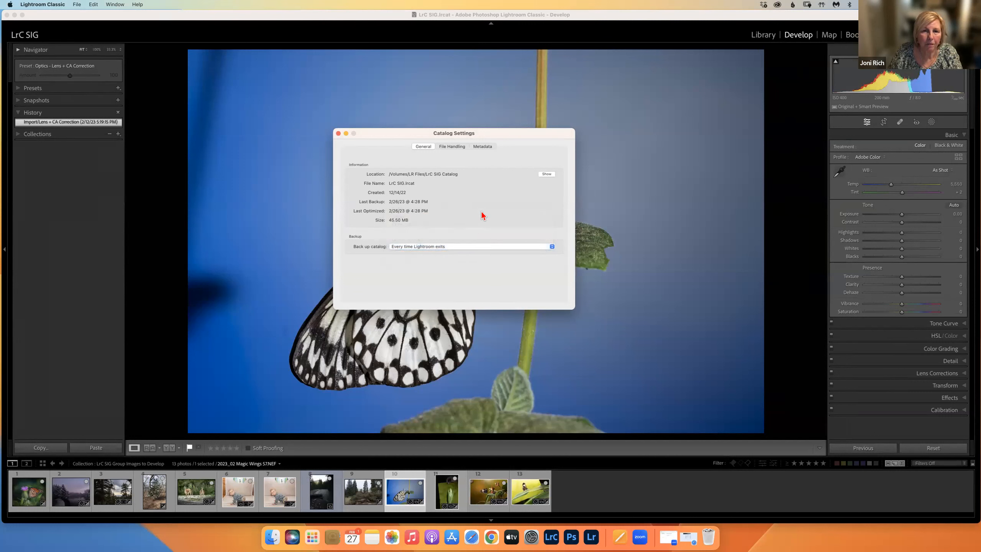
Step: Review the Standard Preview Size choices in the catalog's File Handling settings, keeping Auto (5120px)
{"action": "left_click", "coordinate": [452, 147]}
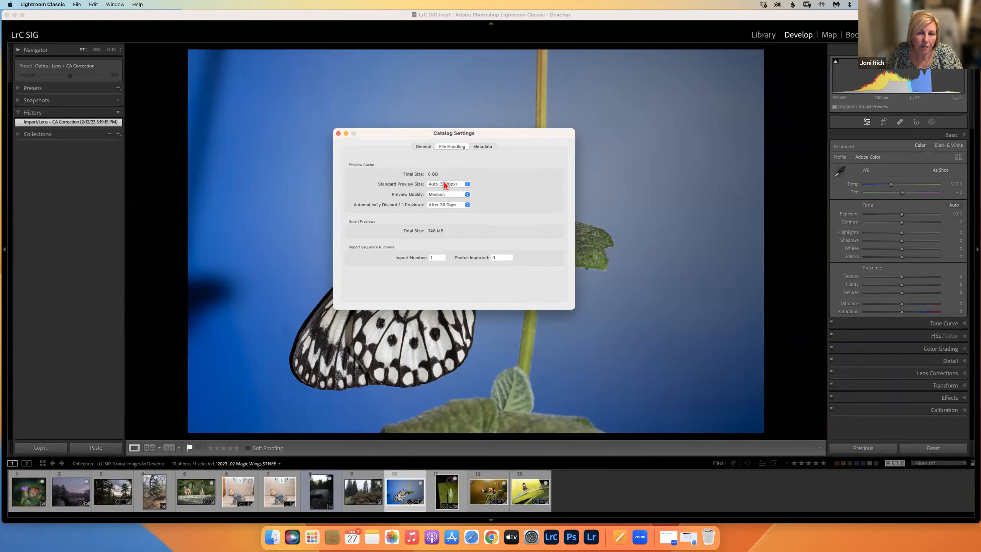
{"action": "left_click", "coordinate": [468, 187]}
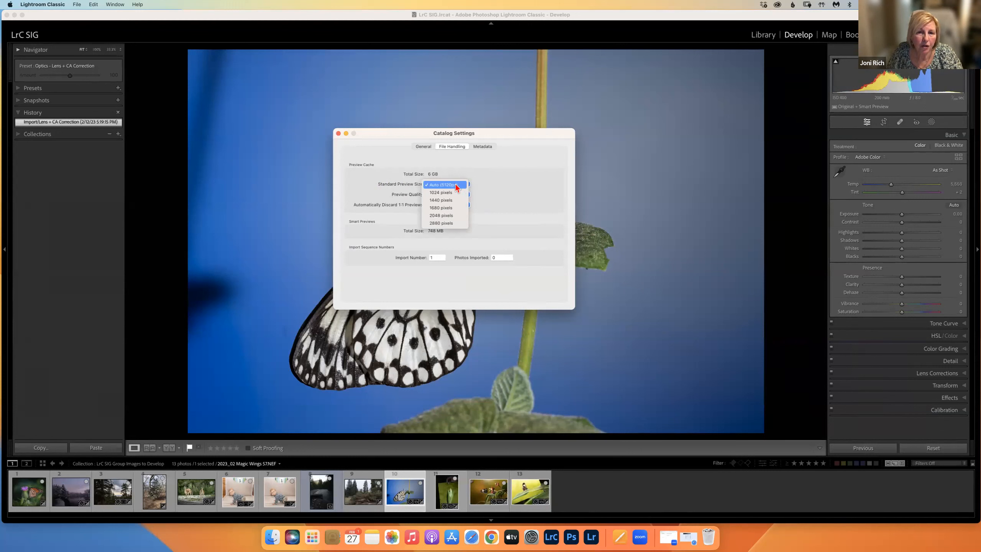
{"action": "left_click", "coordinate": [459, 185]}
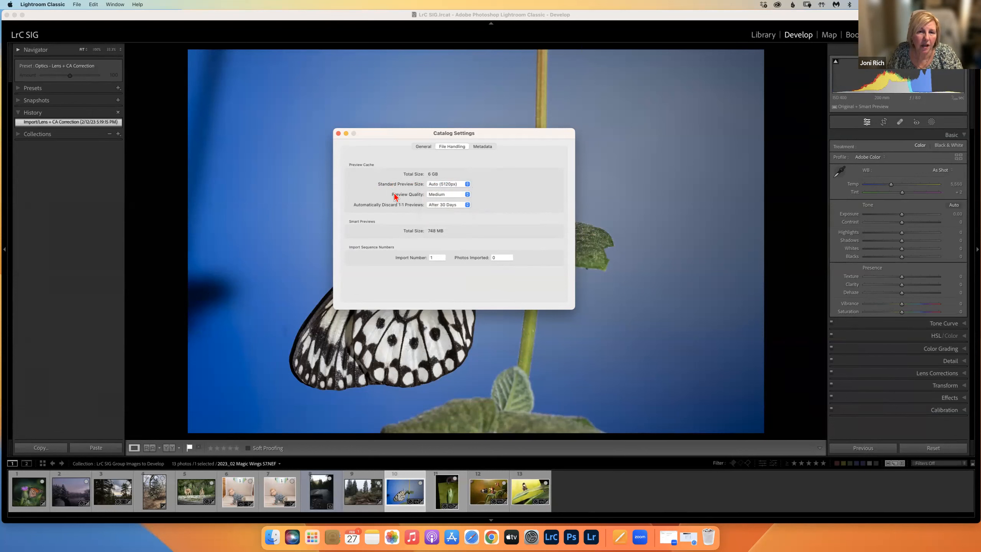
Step: Review the catalog's Preview Quality and 1:1 preview discard choices and its Metadata settings, keeping Medium and After 30 Days, and close Catalog Settings
{"action": "left_click", "coordinate": [443, 196]}
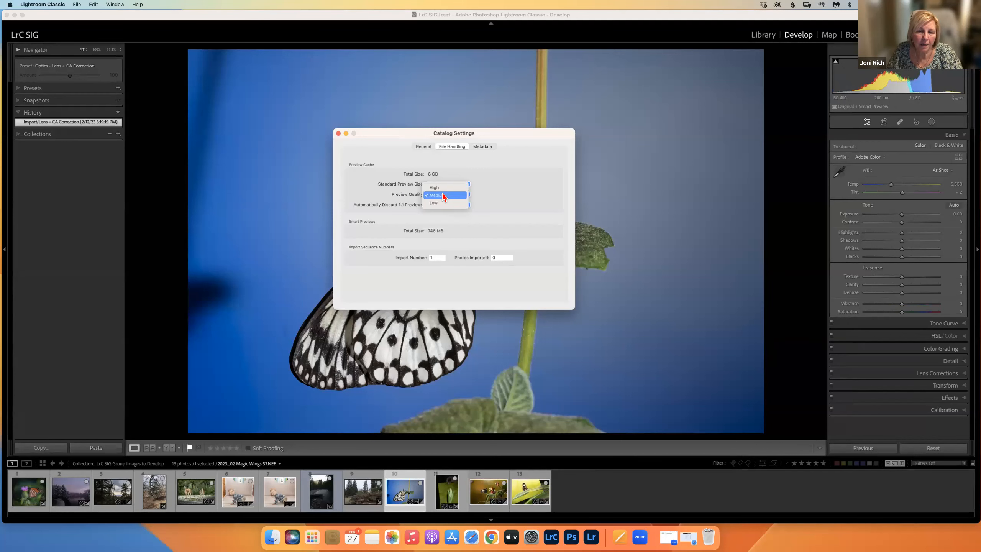
{"action": "left_click", "coordinate": [444, 197]}
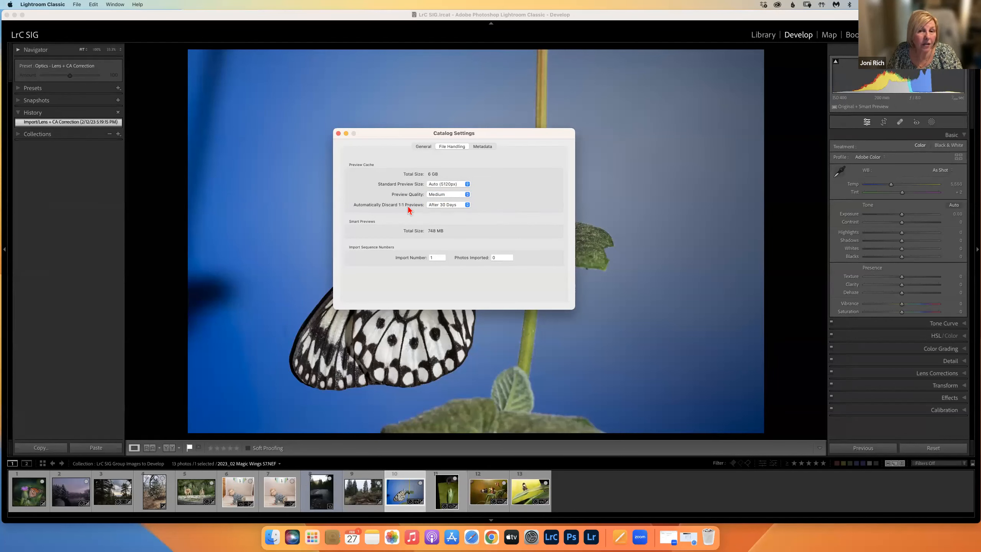
{"action": "left_click", "coordinate": [442, 205]}
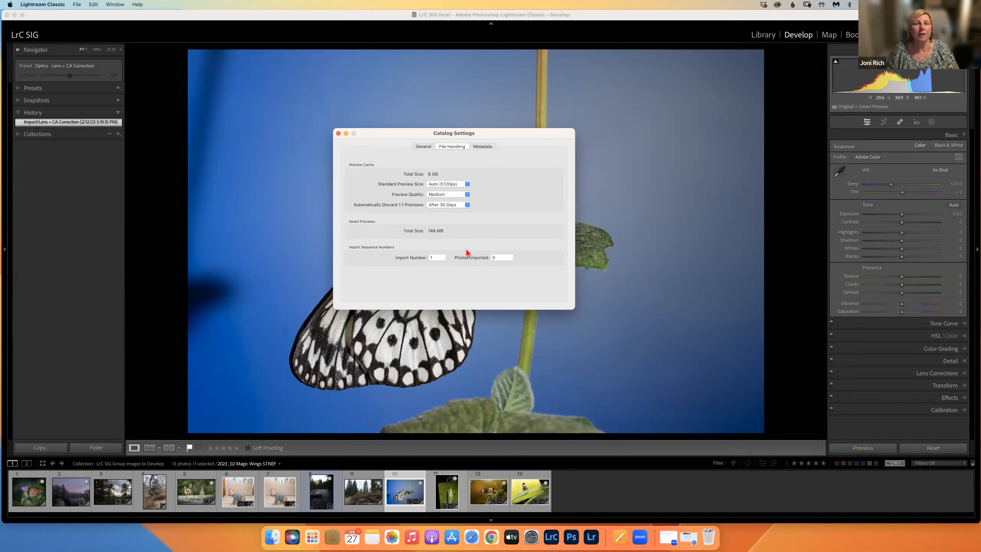
{"action": "left_click", "coordinate": [489, 147]}
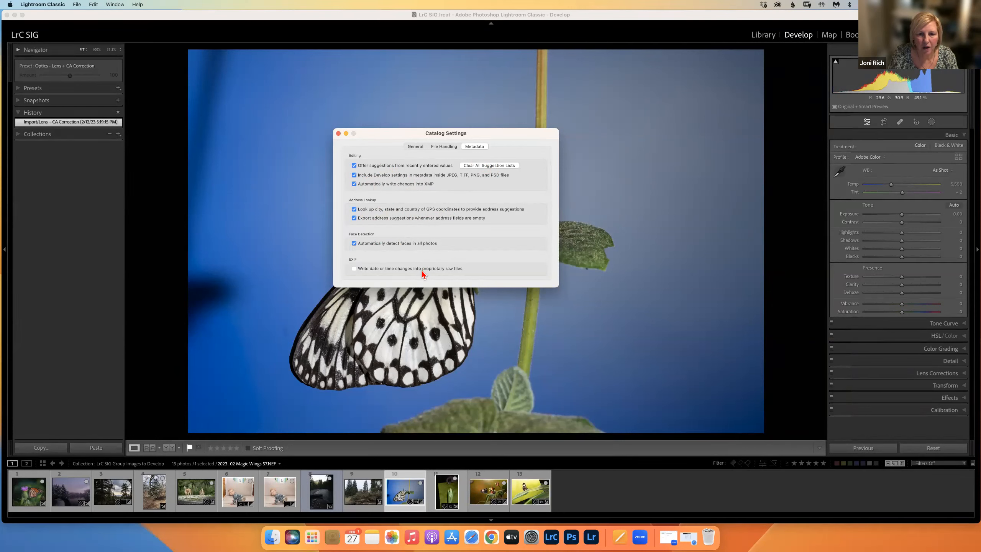
{"action": "left_click", "coordinate": [338, 133]}
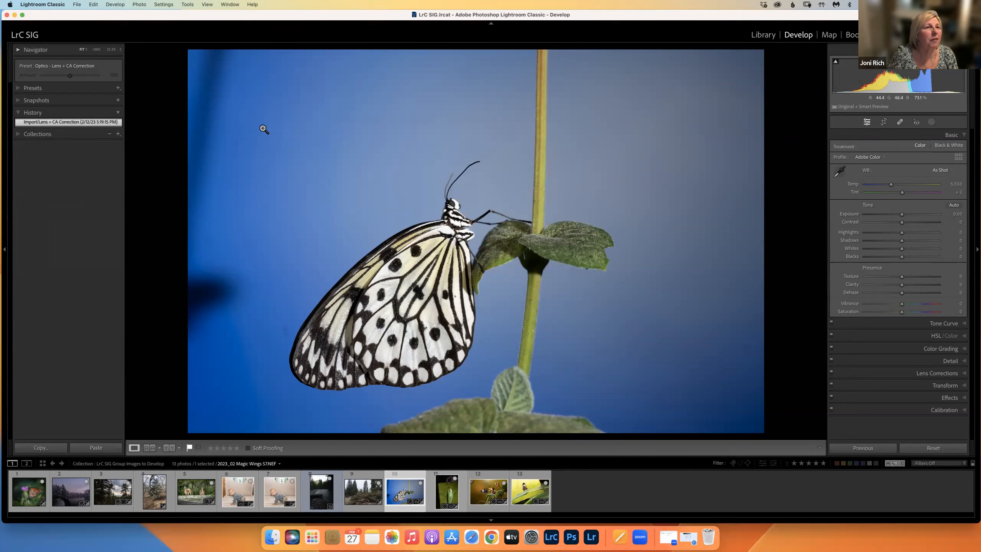
{"action": "left_click", "coordinate": [54, 4]}
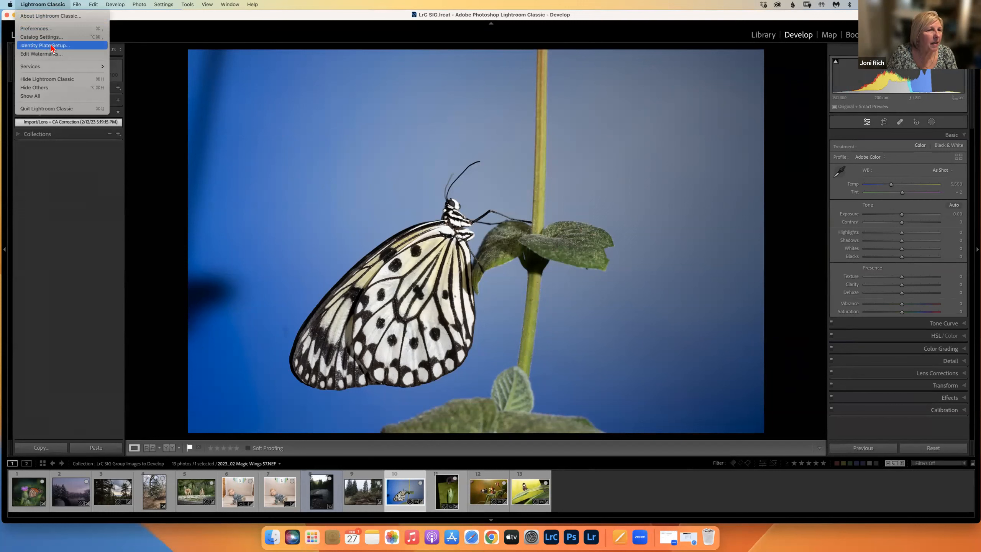
{"action": "left_click", "coordinate": [139, 34]}
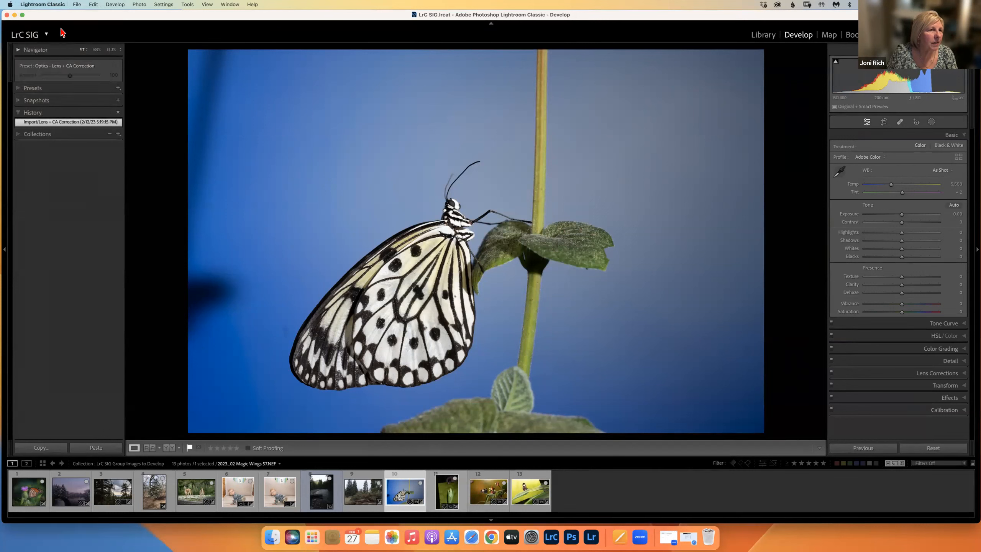
{"action": "left_click", "coordinate": [47, 35]}
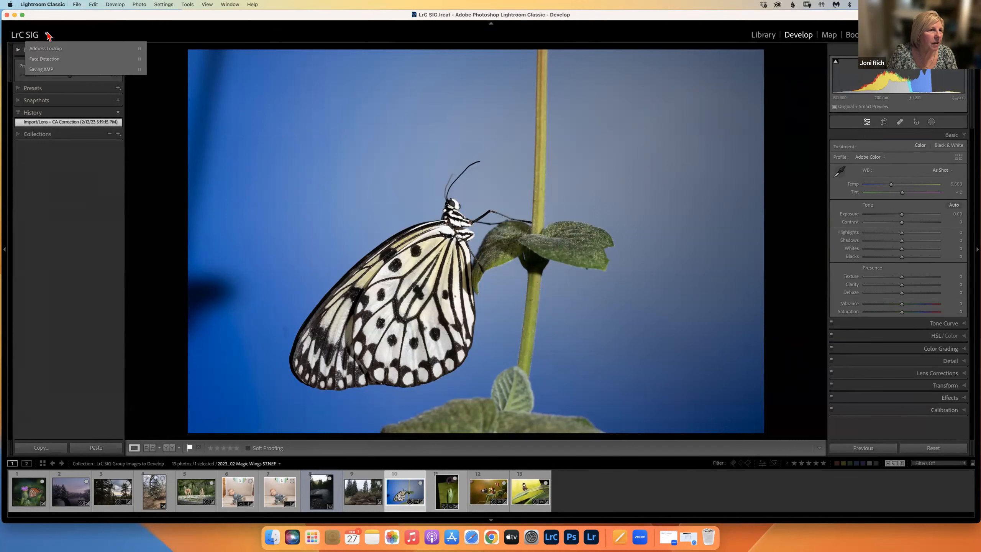
{"action": "left_click", "coordinate": [64, 30]}
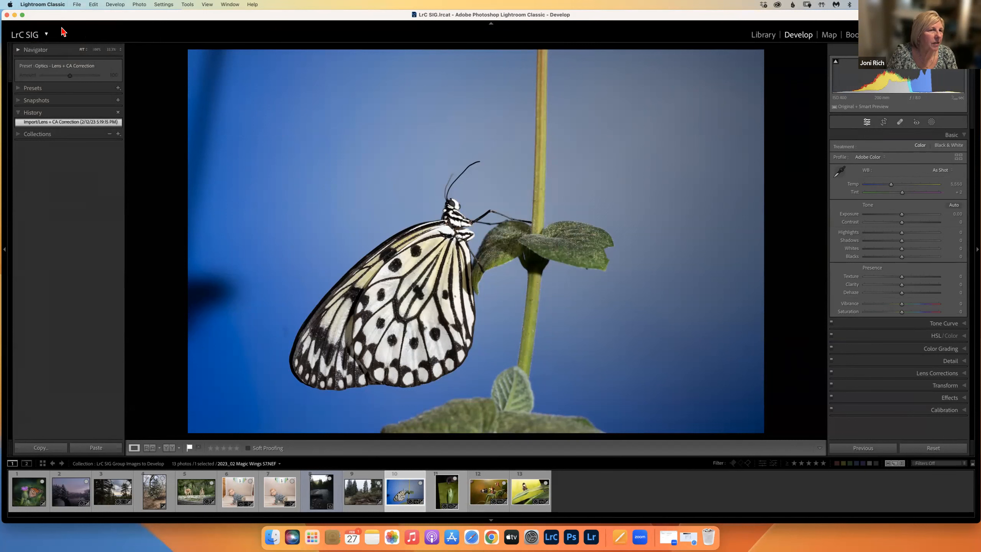
Step: Open the Identity Plate setup and review the available identity plate types, keeping Personalized
{"action": "left_click", "coordinate": [38, 5]}
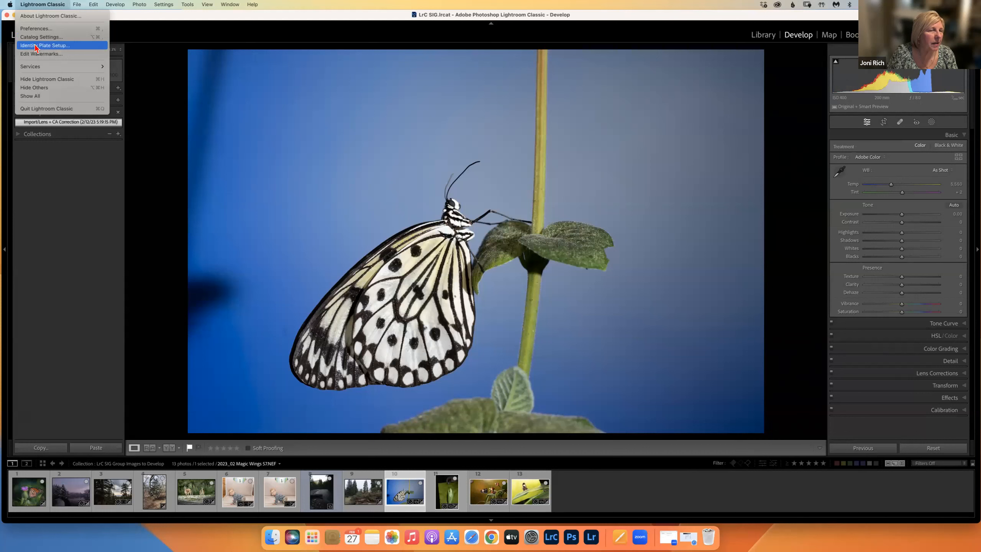
{"action": "mouse_move", "coordinate": [94, 5]}
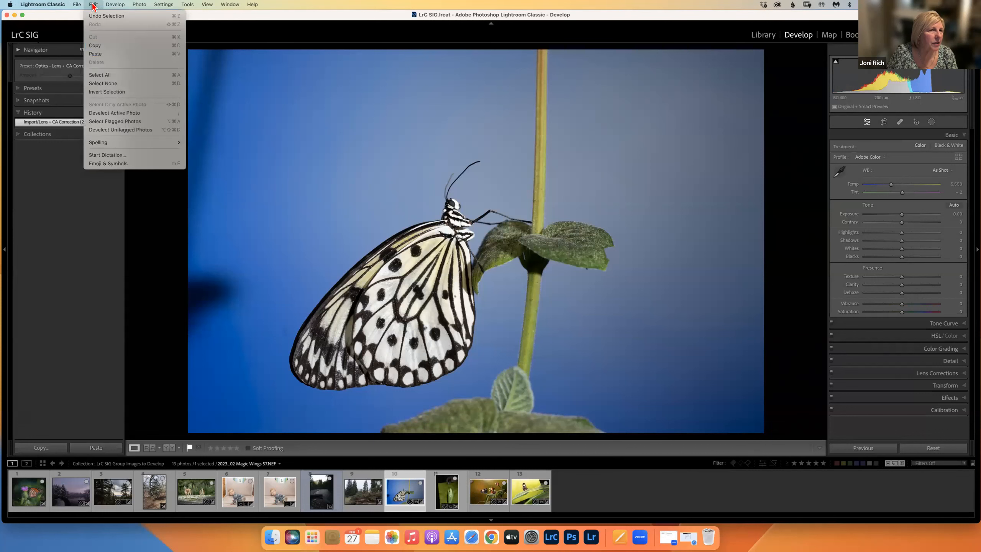
{"action": "mouse_move", "coordinate": [41, 4]}
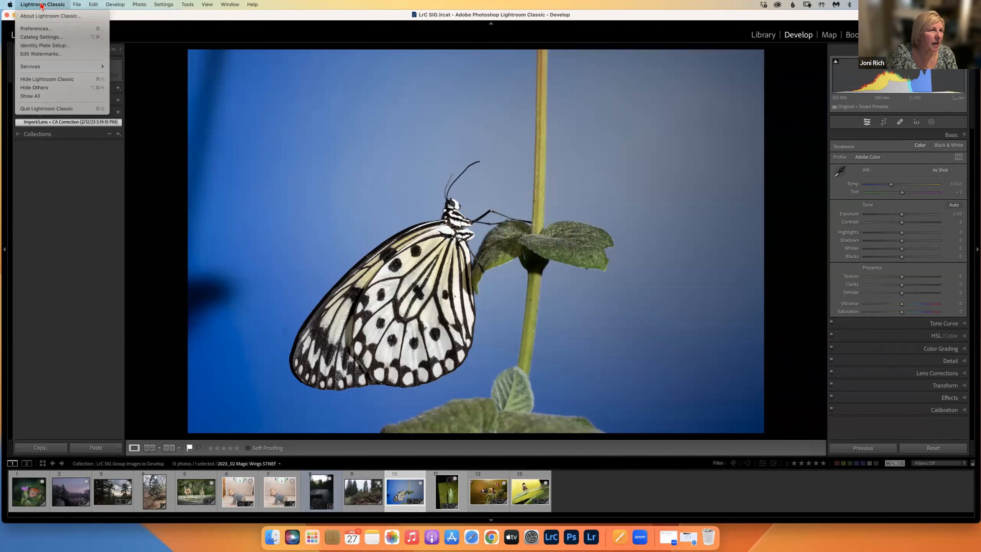
{"action": "left_click", "coordinate": [42, 46]}
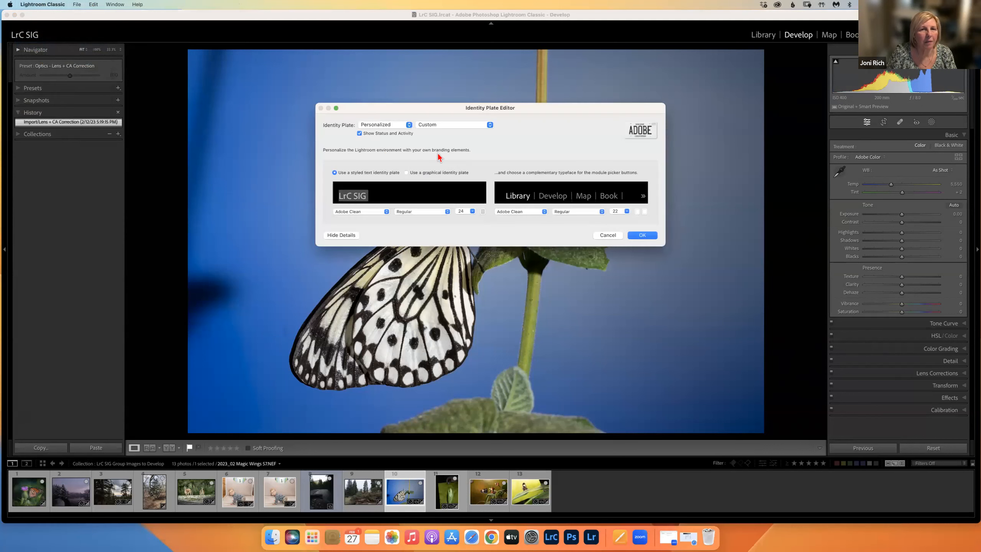
{"action": "left_click", "coordinate": [408, 126]}
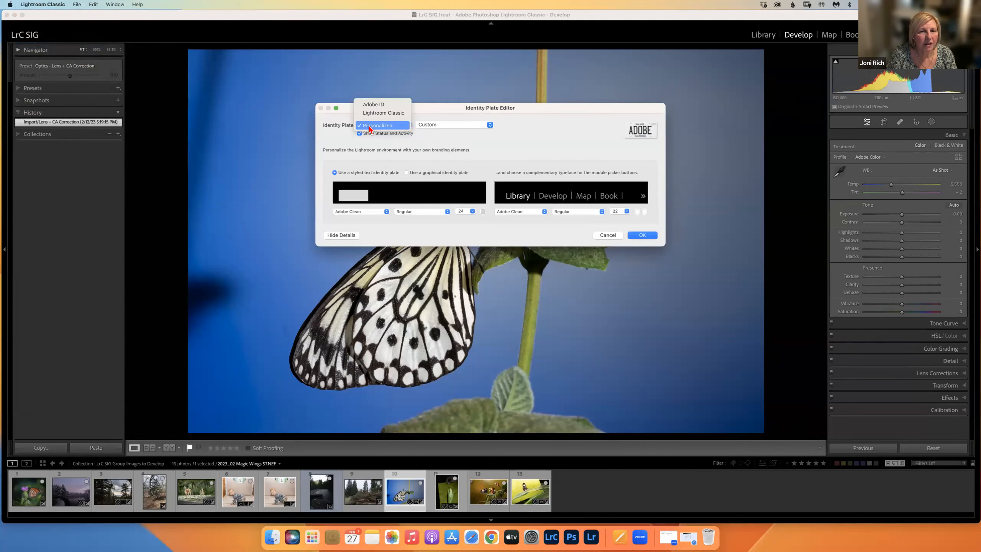
{"action": "left_click", "coordinate": [425, 140]}
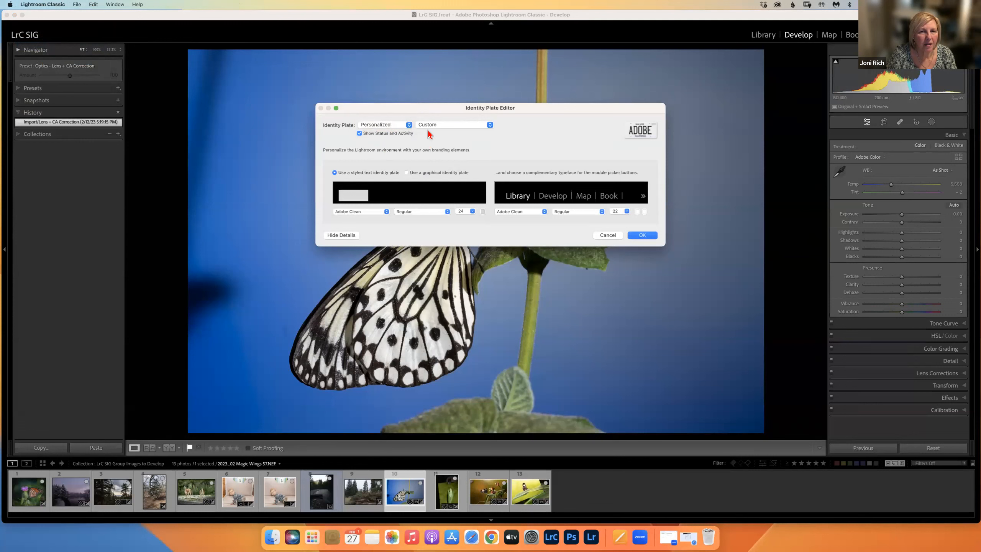
Step: Review the editable text, font, style and size choices for the LrC SIG identity plate, keeping Adobe Clean Regular at size 24
{"action": "left_click", "coordinate": [386, 195]}
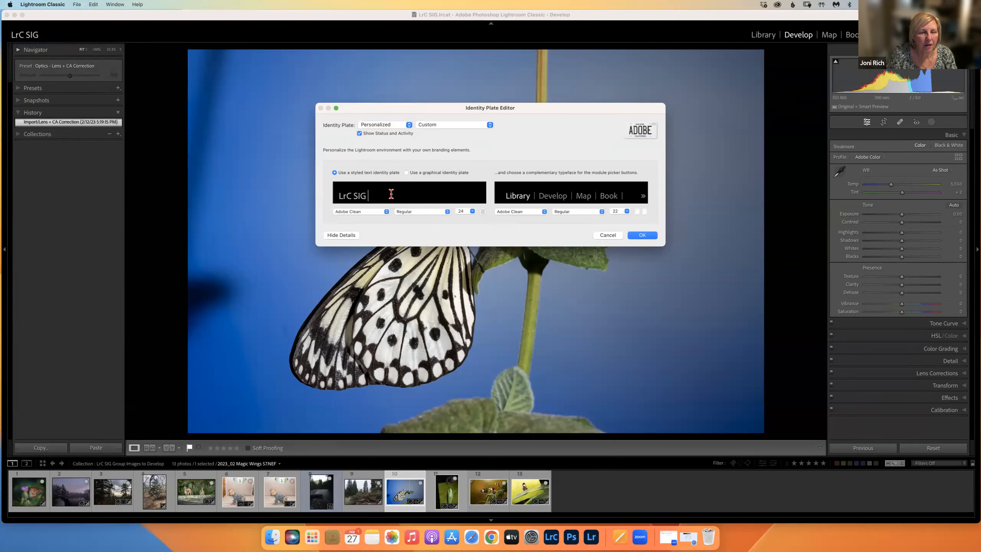
{"action": "left_click_drag", "start_coordinate": [384, 195], "coordinate": [329, 200]}
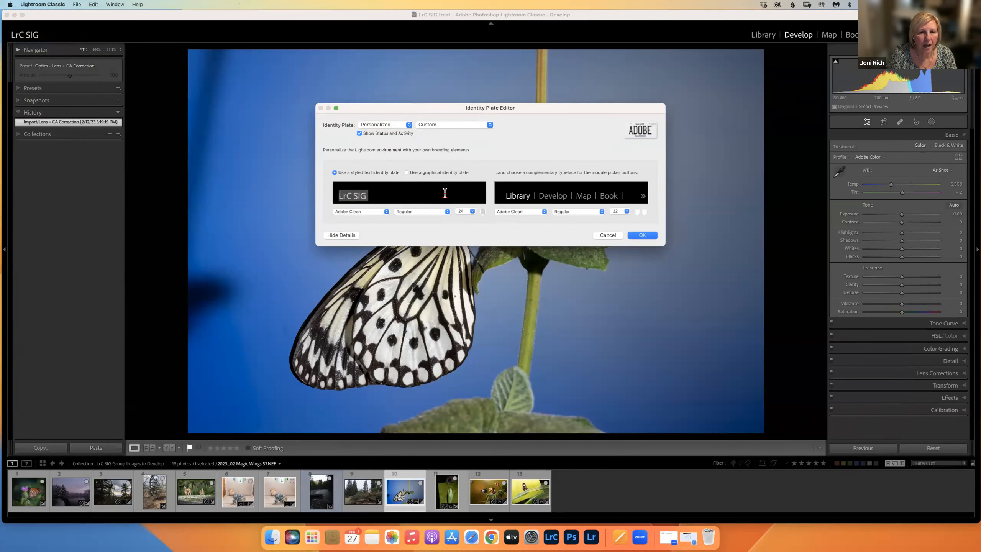
{"action": "left_click", "coordinate": [387, 212]}
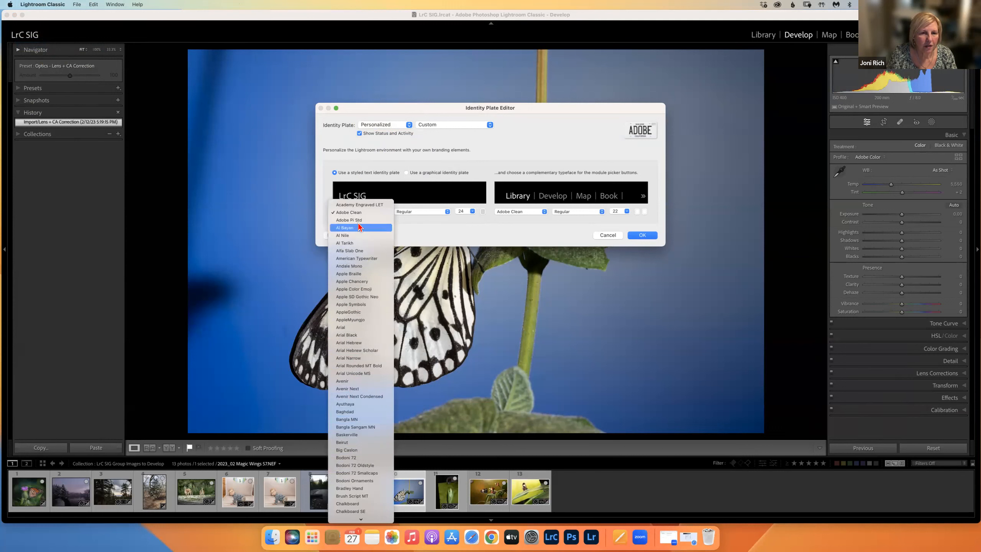
{"action": "left_click", "coordinate": [410, 227]}
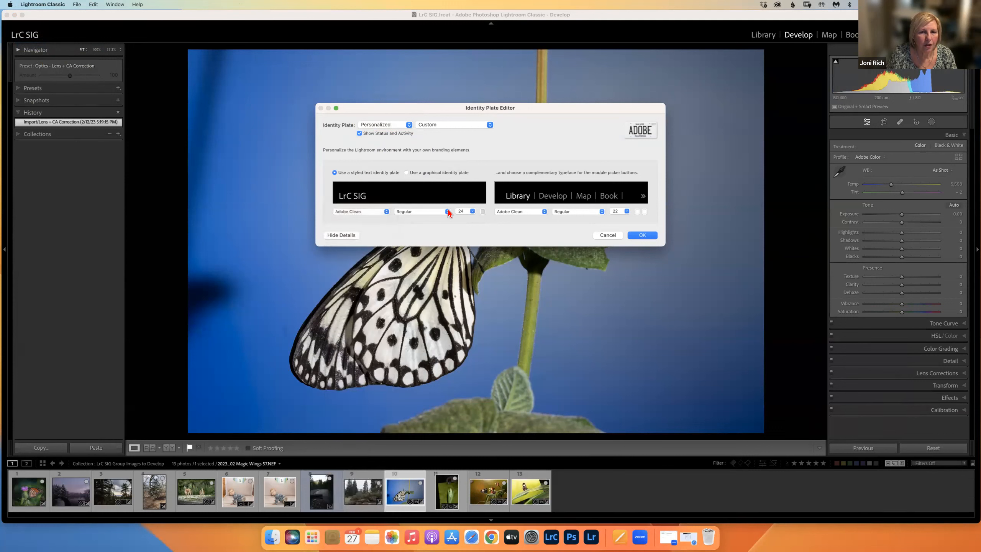
{"action": "left_click", "coordinate": [448, 211]}
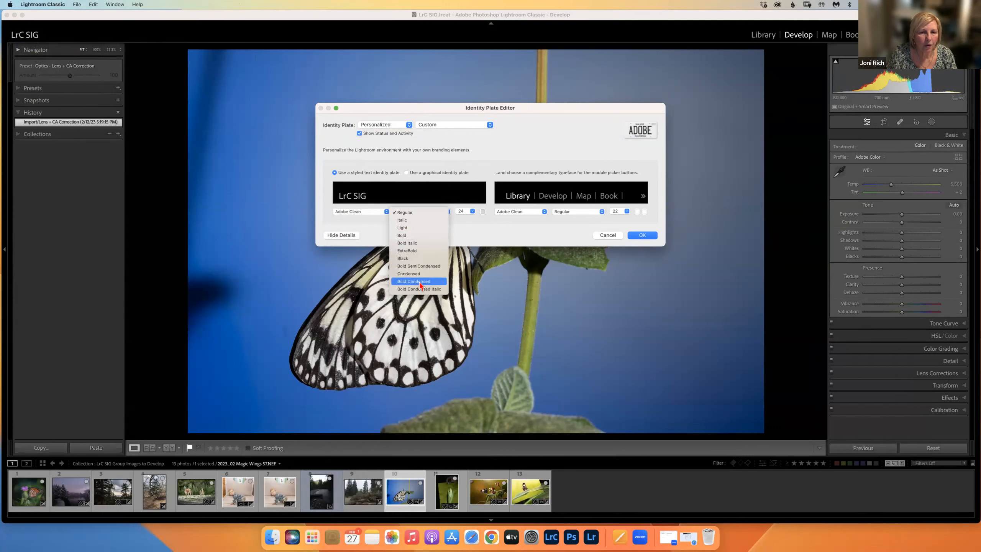
{"action": "left_click", "coordinate": [461, 224]}
{"action": "left_click", "coordinate": [473, 211]}
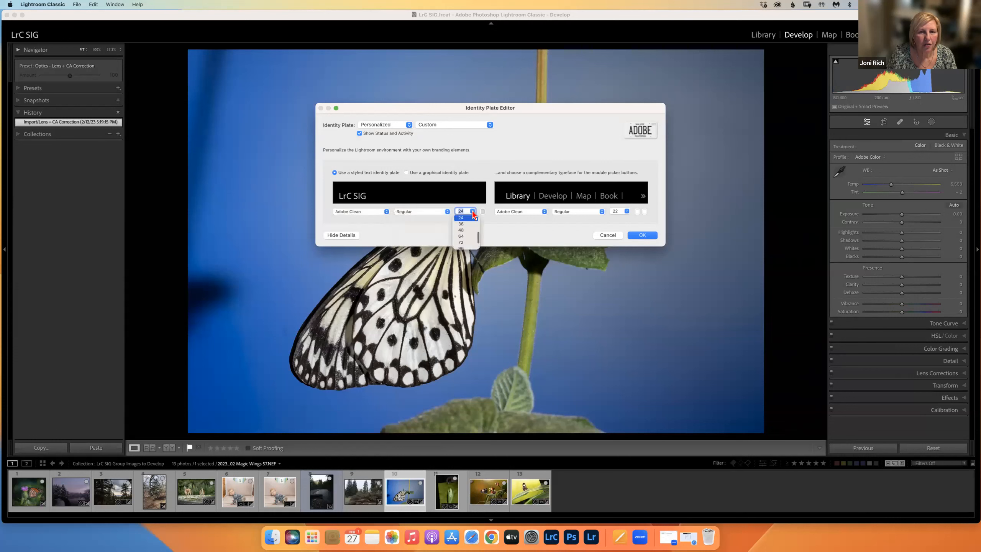
{"action": "left_click", "coordinate": [490, 227]}
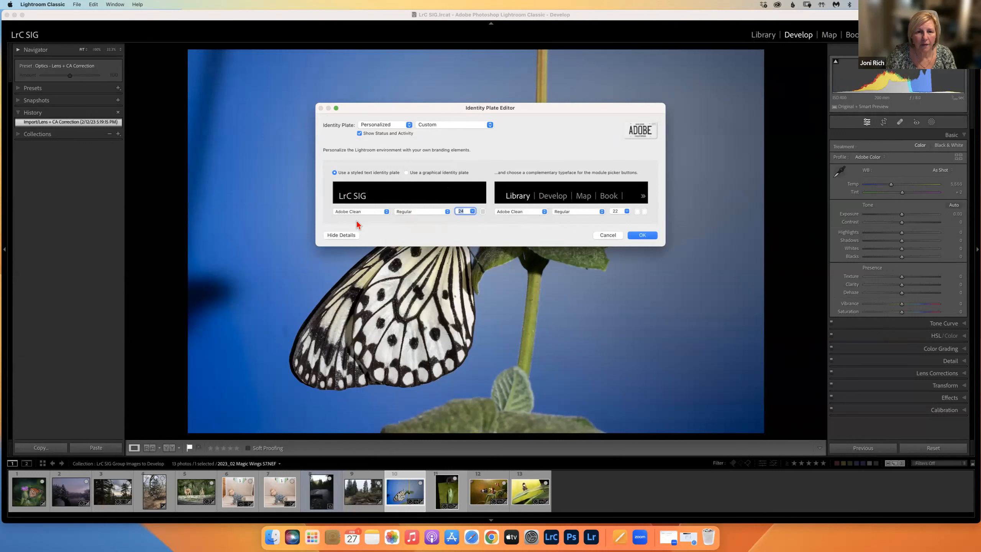
Step: Try Arial Black and Arial Italic as the typeface for the module picker buttons
{"action": "left_click", "coordinate": [544, 212]}
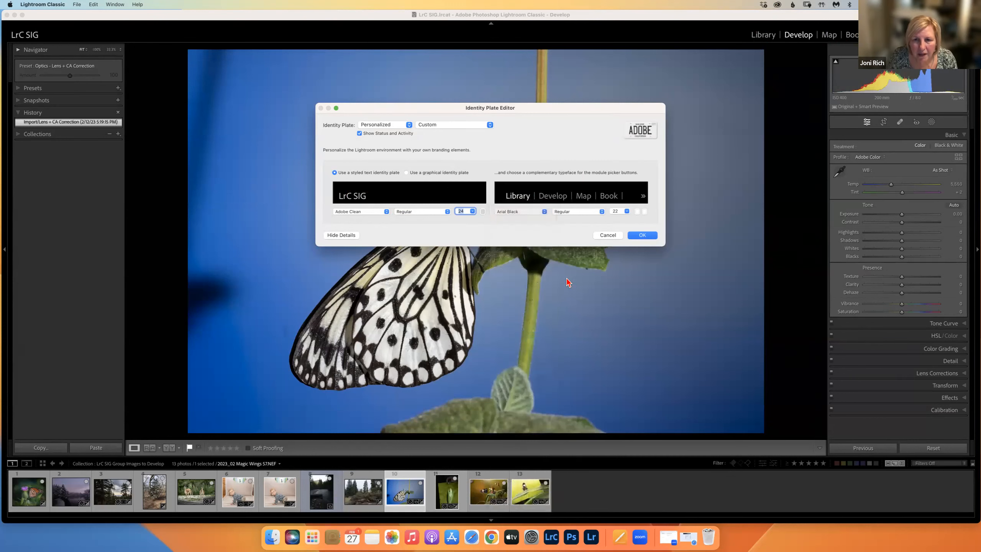
{"action": "left_click", "coordinate": [514, 335]}
{"action": "left_click", "coordinate": [598, 214]}
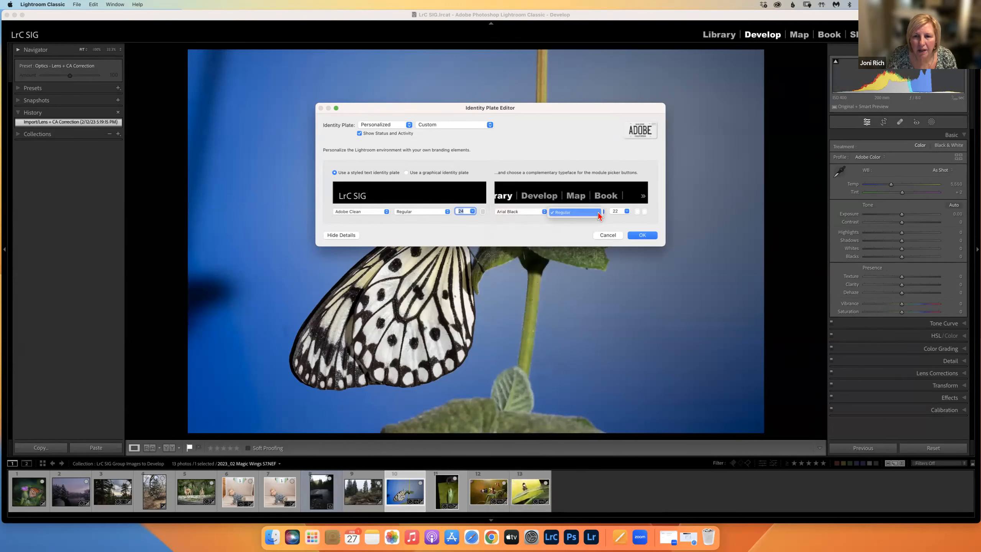
{"action": "left_click", "coordinate": [599, 216]}
{"action": "left_click", "coordinate": [541, 212]}
{"action": "left_click", "coordinate": [537, 207]}
{"action": "left_click", "coordinate": [600, 214]}
{"action": "left_click", "coordinate": [591, 226]}
Step: Try other text sizes for the module picker buttons, including 10, and cancel the Identity Plate Editor
{"action": "left_click", "coordinate": [627, 212]}
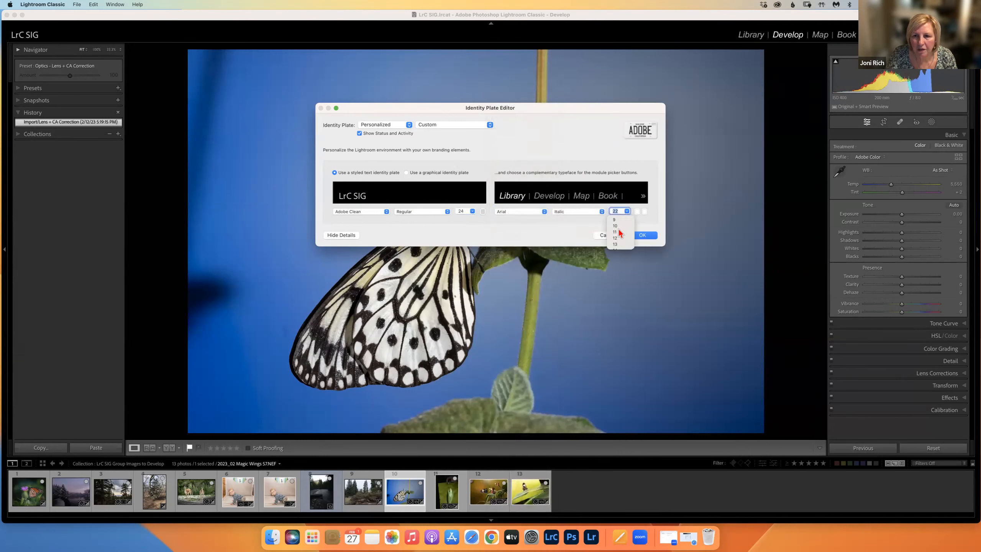
{"action": "left_click", "coordinate": [615, 226]}
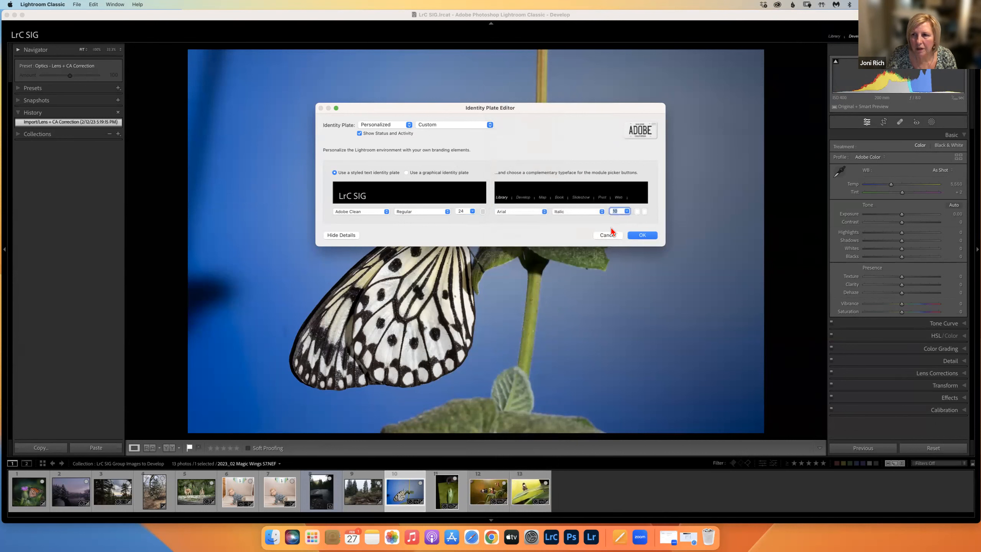
{"action": "left_click", "coordinate": [627, 212]}
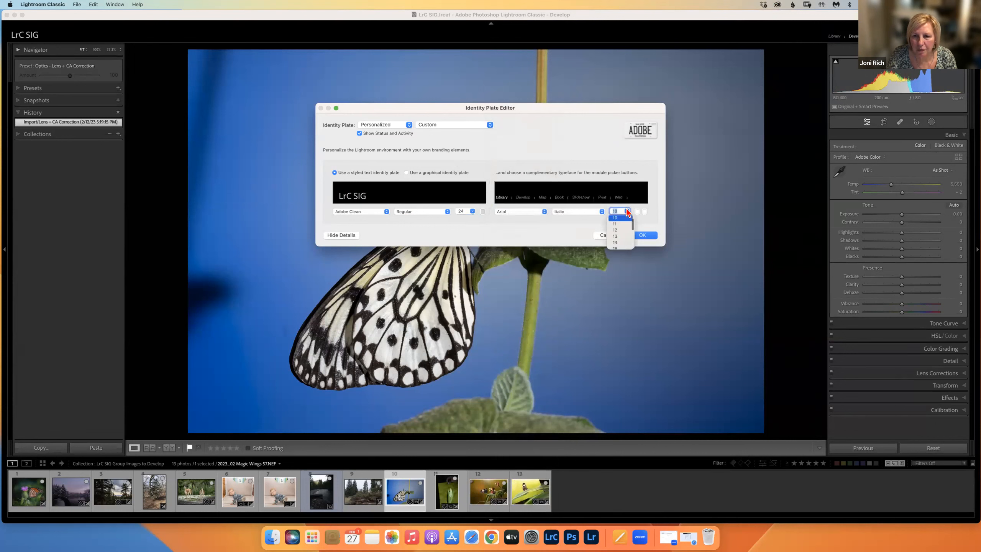
{"action": "left_click", "coordinate": [616, 243]}
{"action": "left_click", "coordinate": [611, 236]}
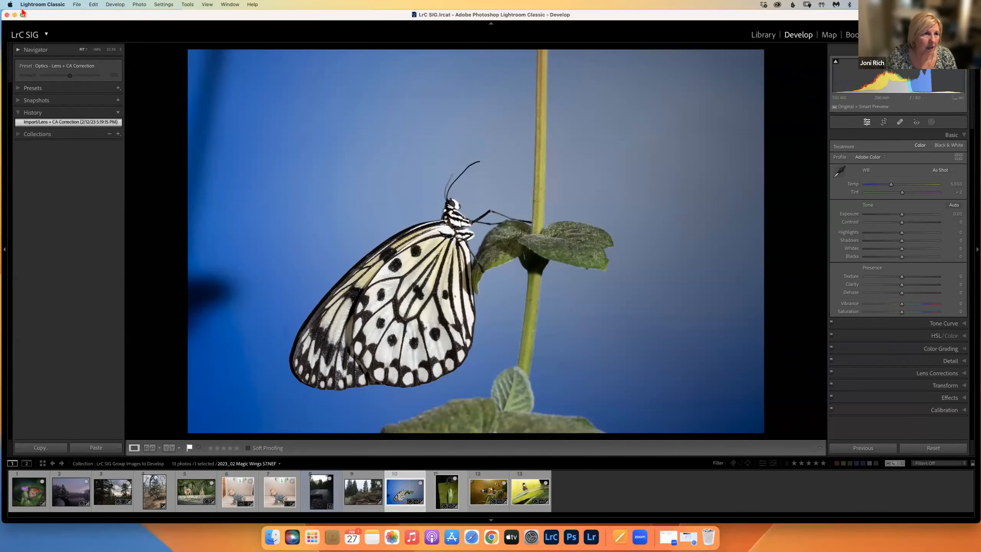
Step: Reopen the Identity Plate Editor, look over its personalized plate settings, and accept them
{"action": "left_click", "coordinate": [38, 4]}
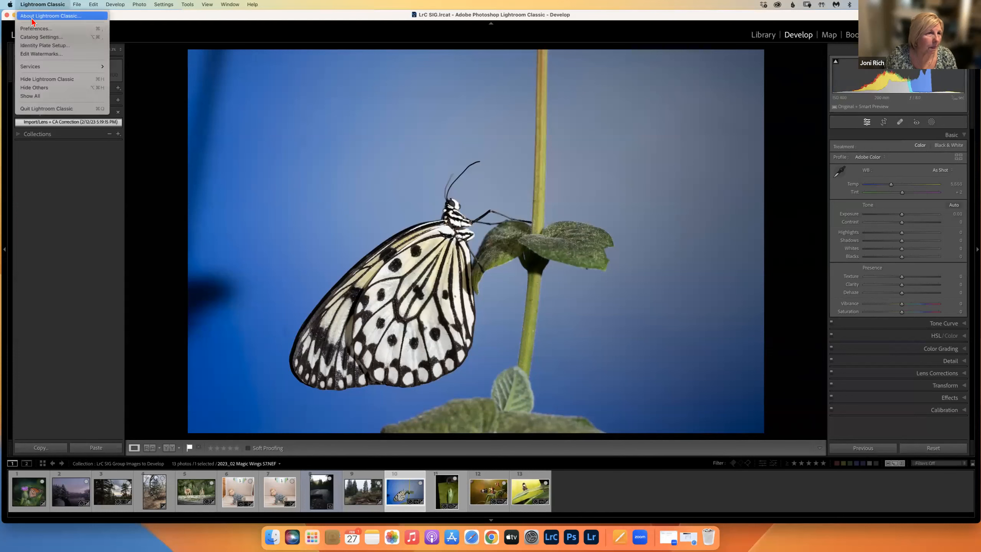
{"action": "left_click", "coordinate": [45, 45]}
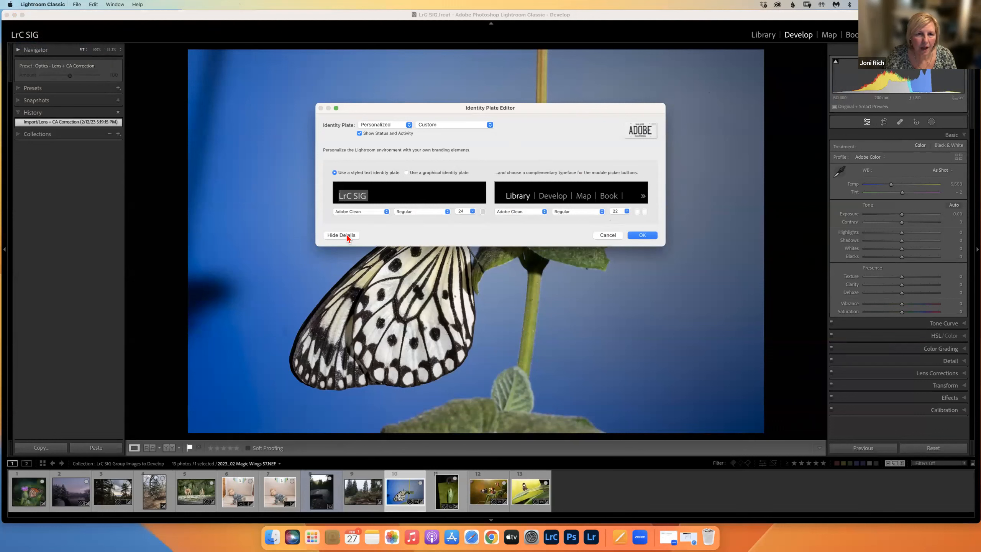
{"action": "left_click", "coordinate": [641, 235]}
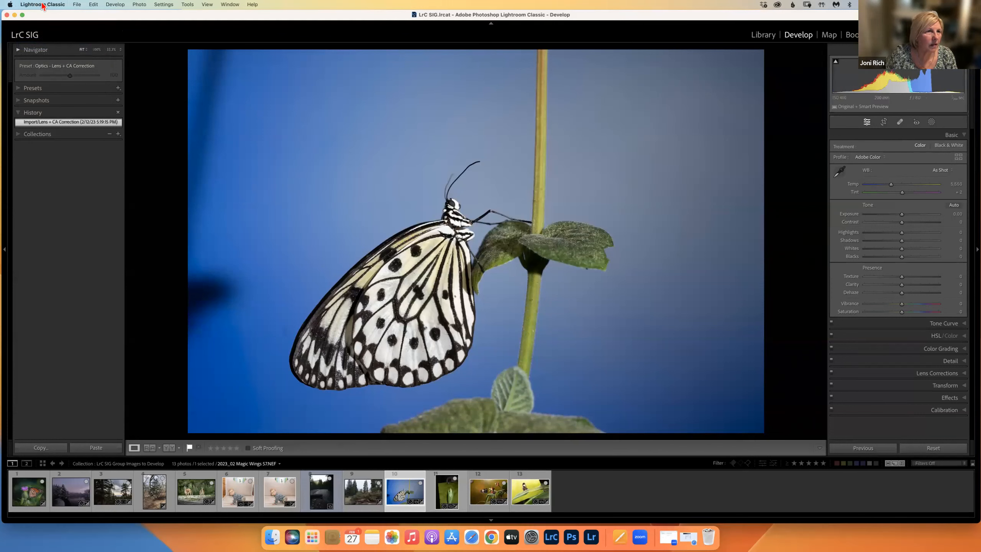
Step: Open the Watermark Editor and review its text, font, shadow and watermark effects options for the custom copyright watermark
{"action": "left_click", "coordinate": [43, 5]}
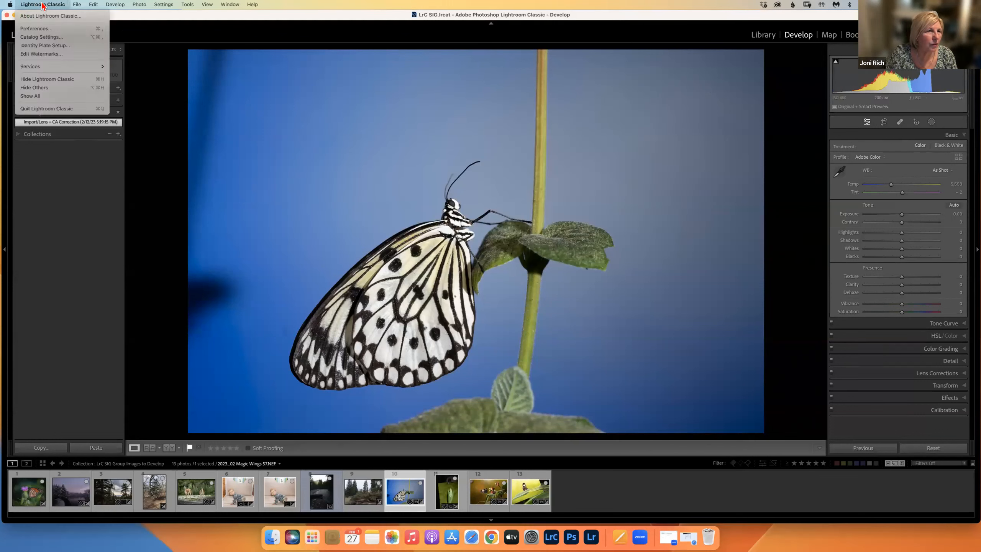
{"action": "left_click", "coordinate": [29, 54]}
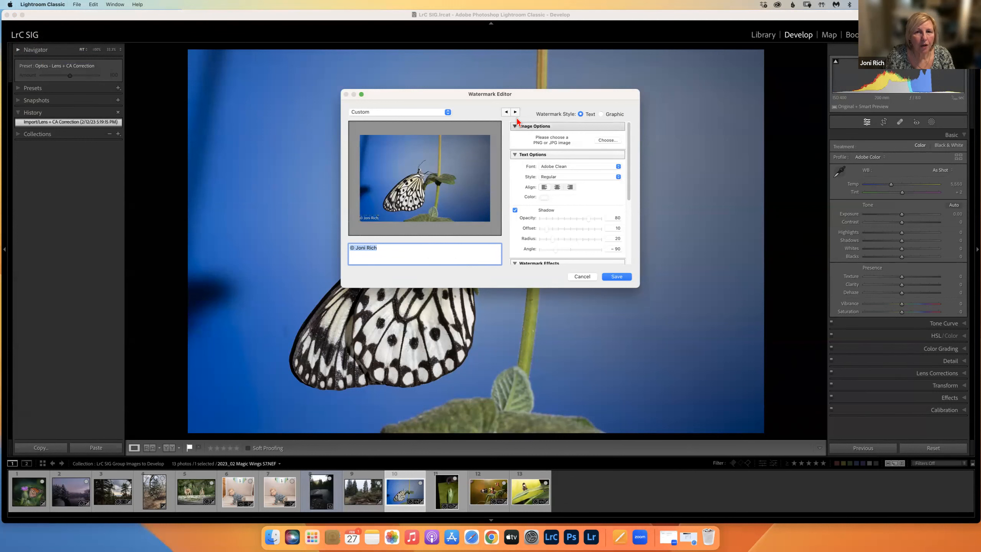
{"action": "left_click", "coordinate": [482, 109]}
{"action": "left_click_drag", "start_coordinate": [445, 92], "coordinate": [358, 75]}
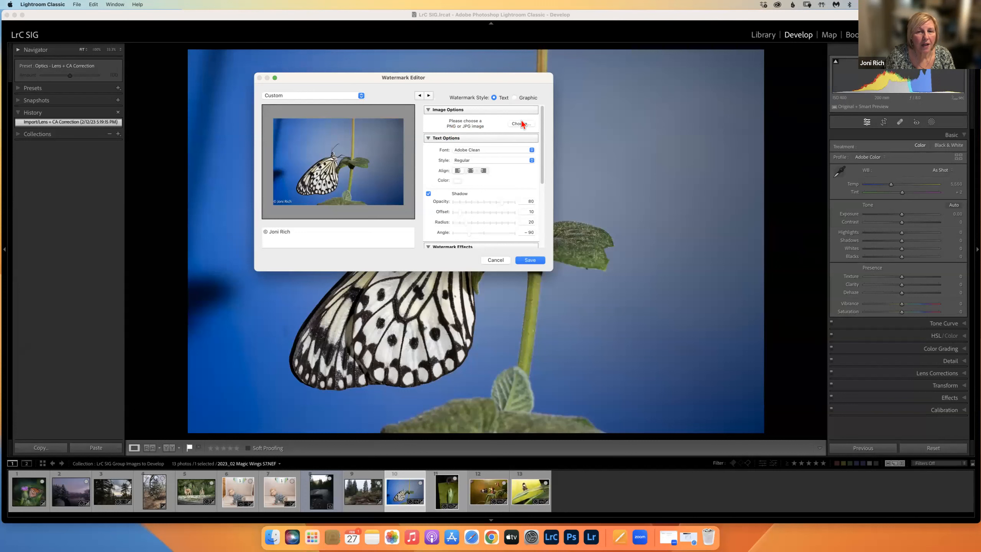
{"action": "left_click", "coordinate": [478, 151]}
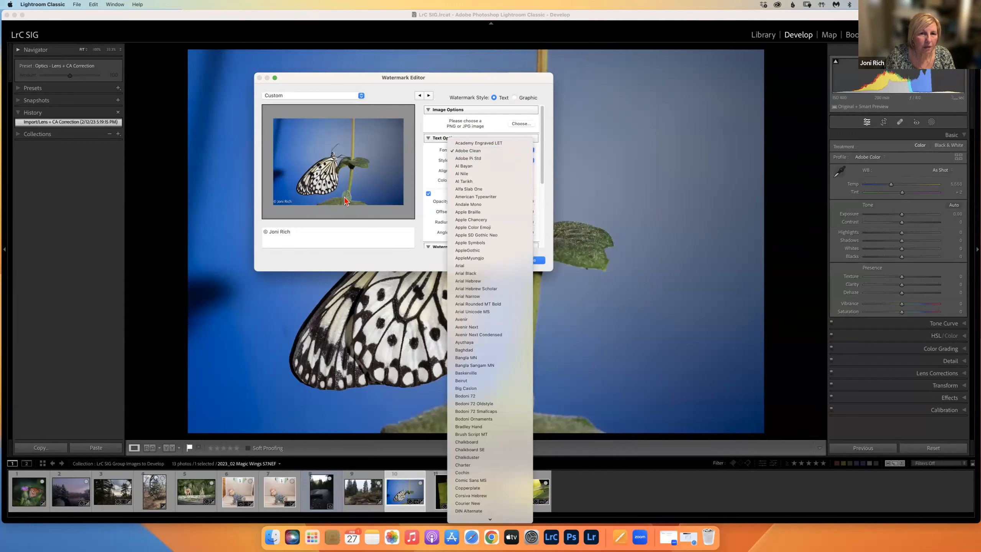
{"action": "left_click", "coordinate": [294, 232]}
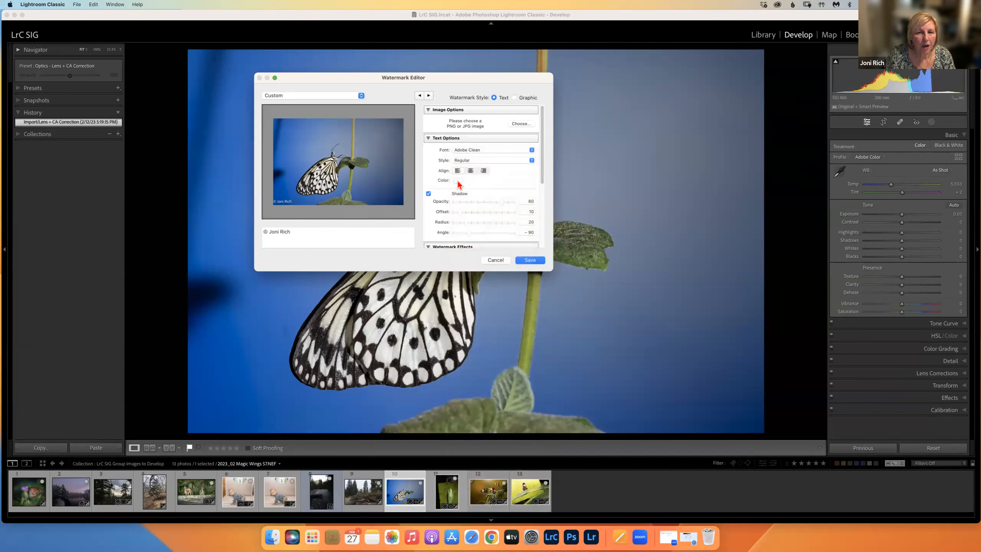
{"action": "scroll", "coordinate": [543, 182], "scroll_direction": "down", "scroll_amount": 2}
{"action": "scroll", "coordinate": [543, 186], "scroll_direction": "down", "scroll_amount": 3}
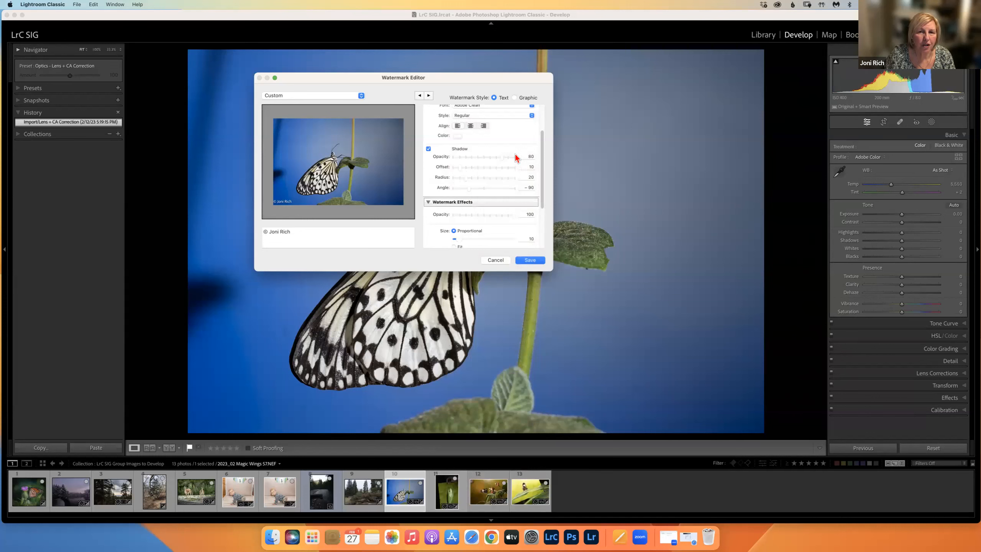
{"action": "scroll", "coordinate": [537, 201], "scroll_direction": "down", "scroll_amount": 7}
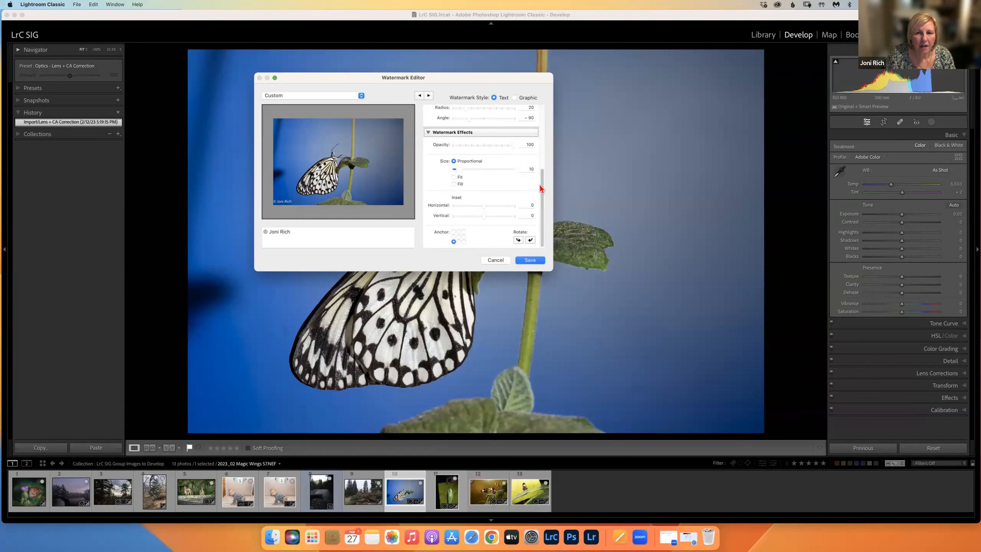
Step: Try the copyright watermark's anchor at different corners of the photo, including the lower-right one, and cancel the Watermark Editor
{"action": "left_click", "coordinate": [454, 231]}
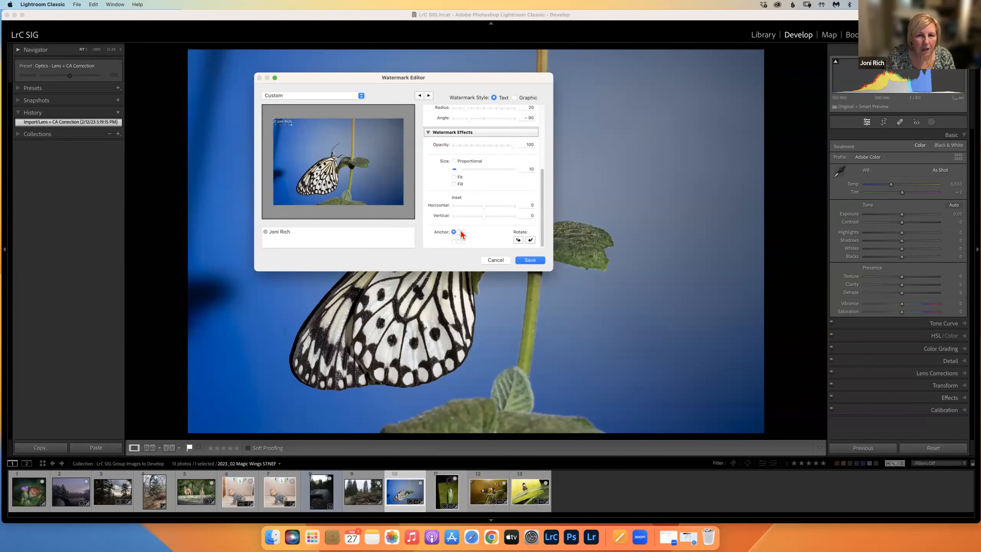
{"action": "left_click", "coordinate": [459, 232]}
{"action": "left_click", "coordinate": [463, 232]}
{"action": "left_click", "coordinate": [463, 241]}
{"action": "left_click", "coordinate": [454, 241]}
{"action": "left_click", "coordinate": [464, 241]}
{"action": "scroll", "coordinate": [543, 222], "scroll_direction": "down", "scroll_amount": 3}
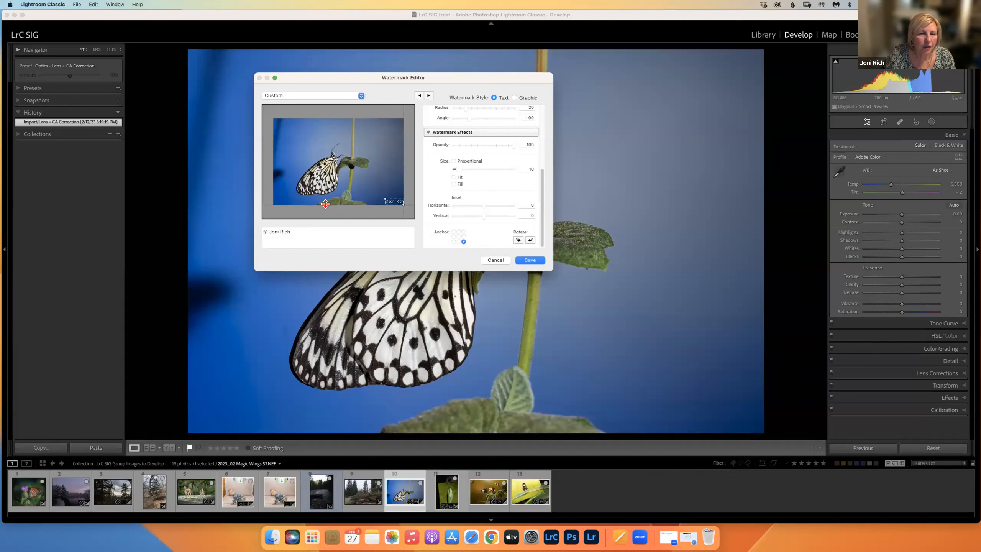
{"action": "left_click_drag", "start_coordinate": [544, 185], "coordinate": [546, 99]}
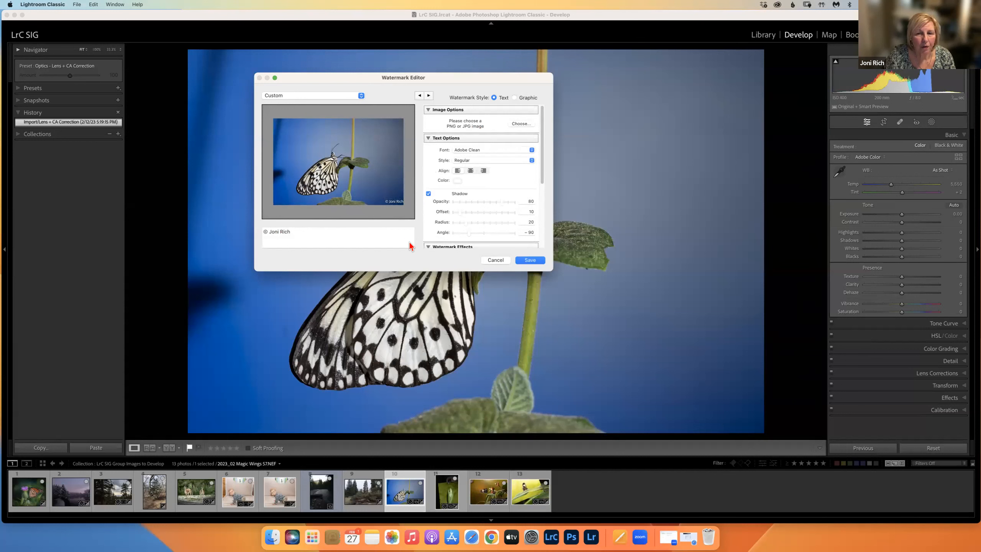
{"action": "left_click", "coordinate": [497, 261]}
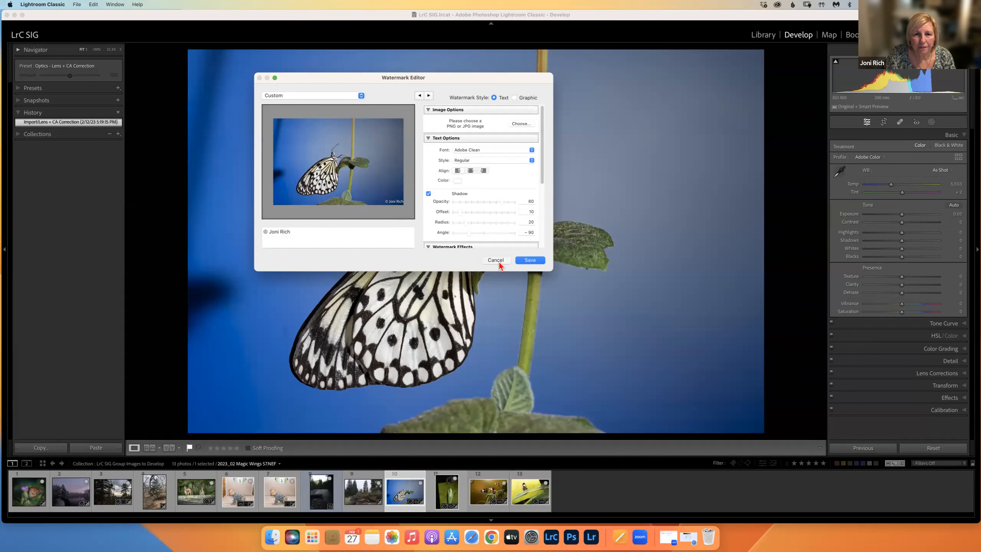
{"action": "left_click", "coordinate": [57, 5]}
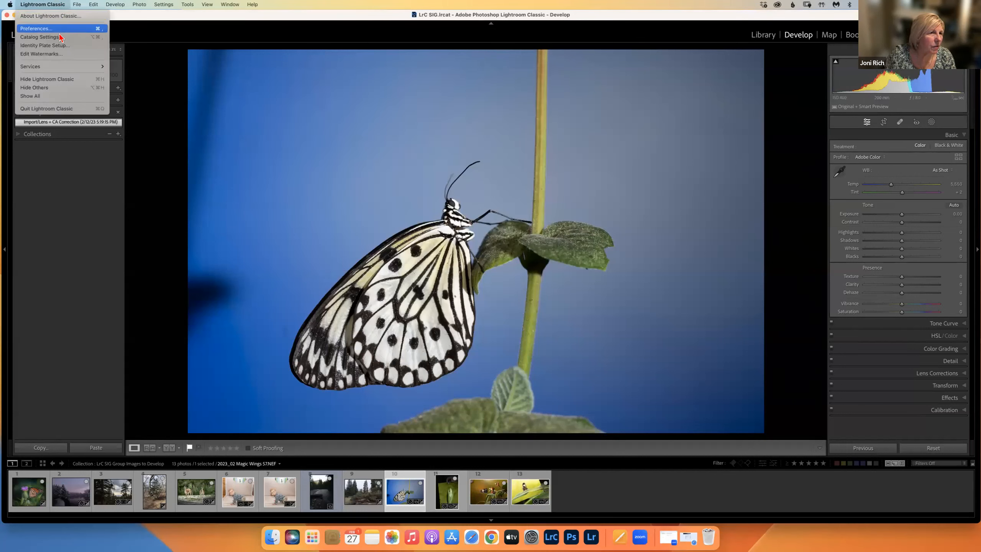
{"action": "left_click", "coordinate": [292, 10]}
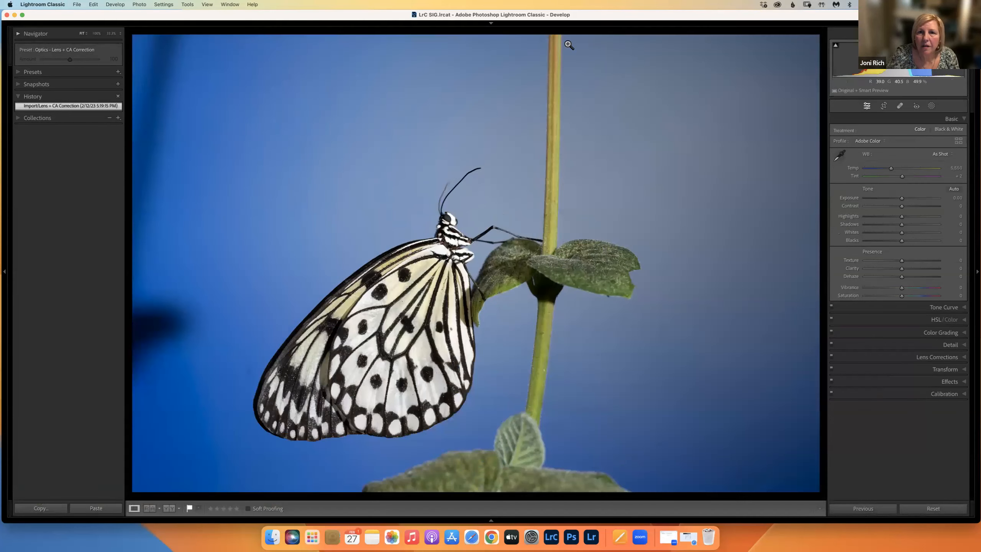
{"action": "left_click", "coordinate": [491, 25]}
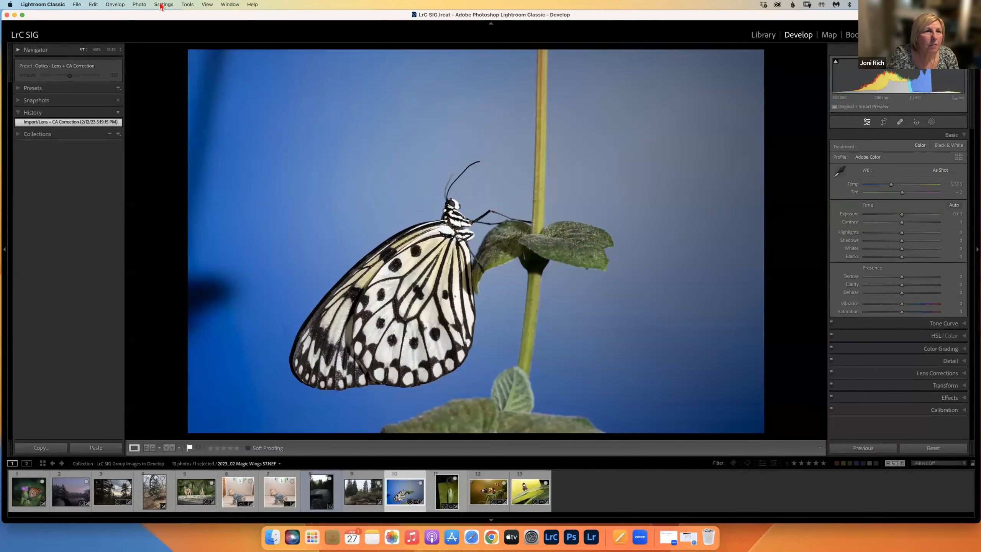
Step: Look up the Create Virtual Copy command and its shortcut for the butterfly photo without making a copy
{"action": "left_click", "coordinate": [138, 4]}
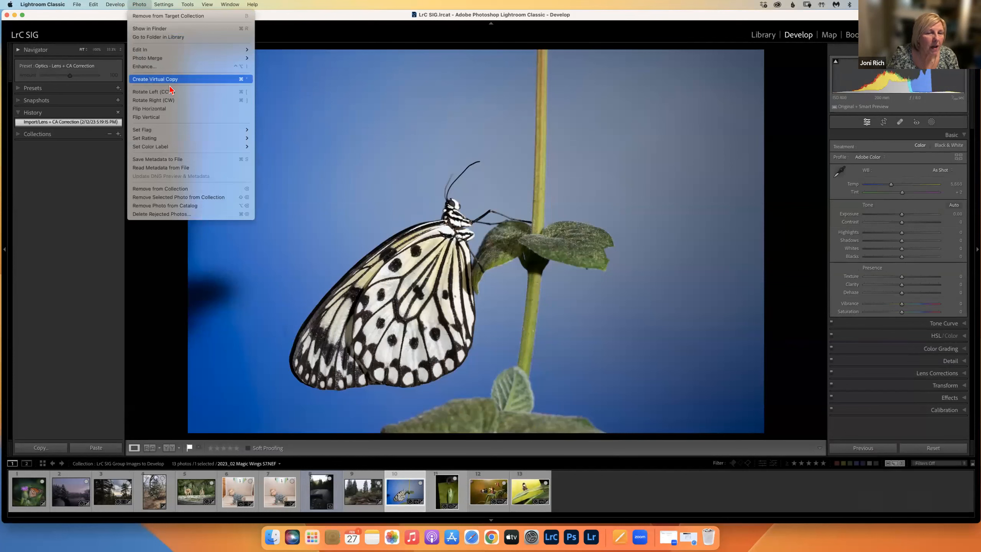
{"action": "left_click", "coordinate": [406, 202]}
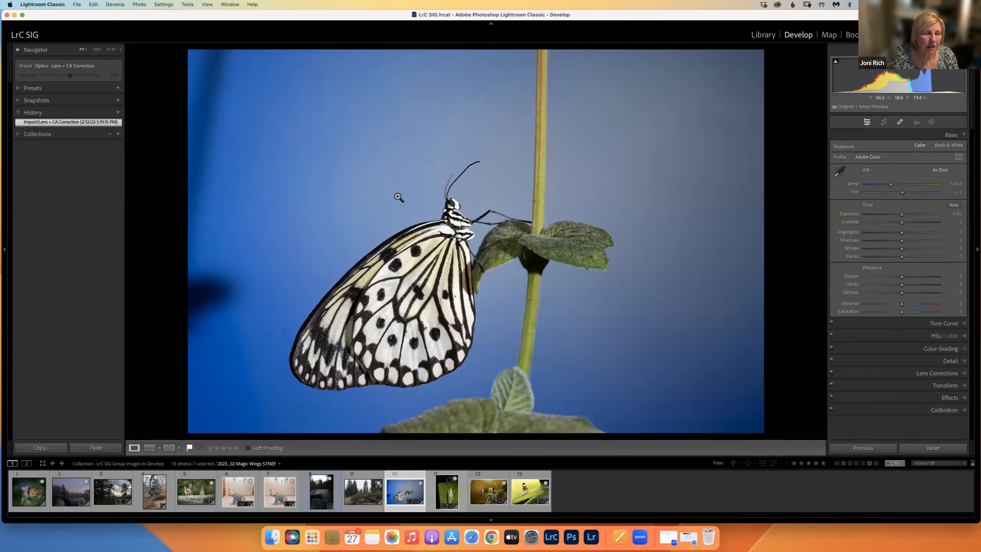
{"action": "right_click", "coordinate": [392, 191]}
{"action": "mouse_move", "coordinate": [395, 195]}
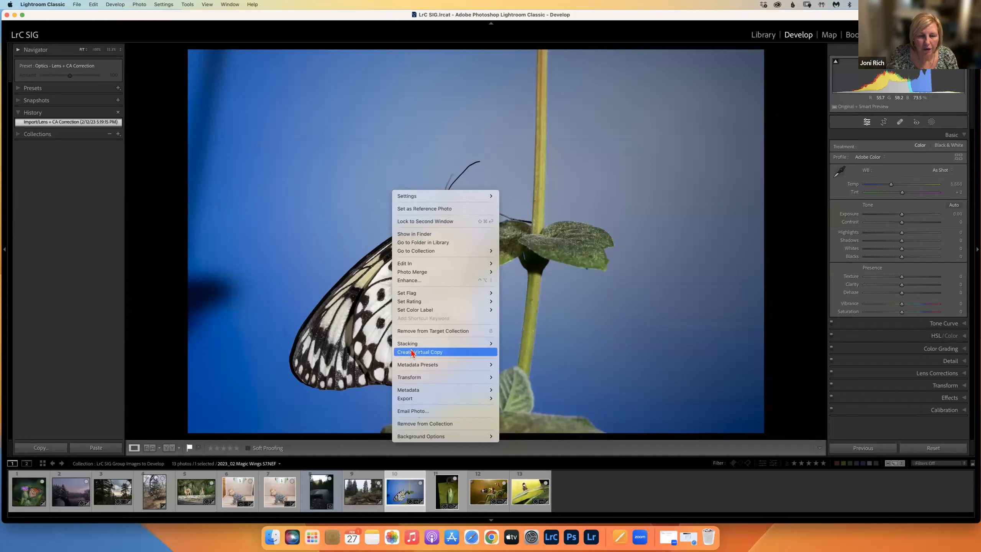
{"action": "left_click", "coordinate": [591, 213]}
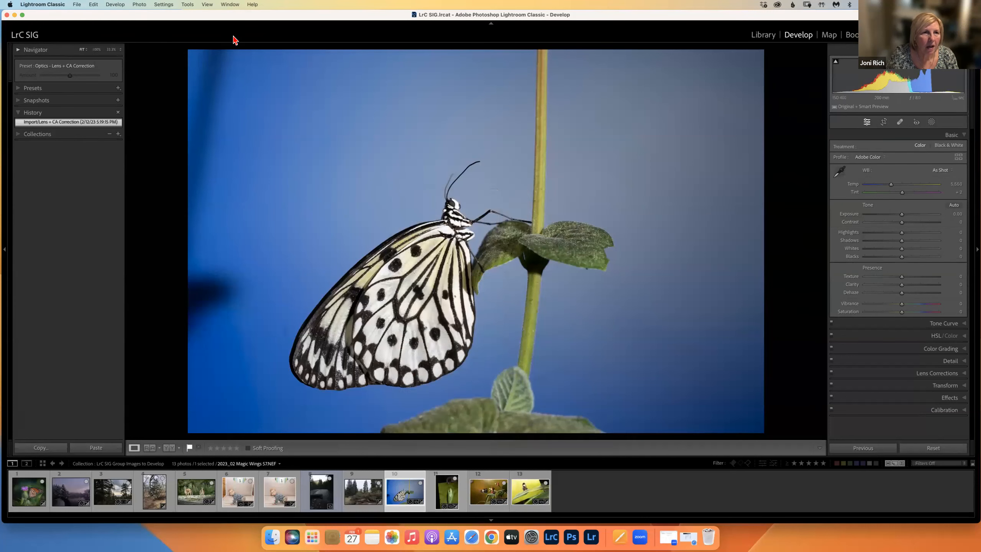
{"action": "left_click", "coordinate": [139, 5]}
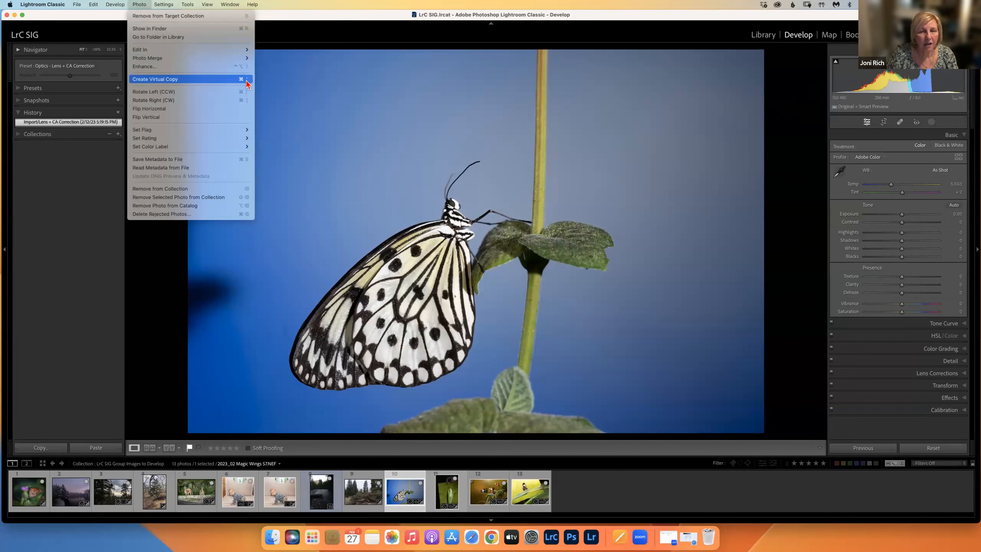
{"action": "right_click", "coordinate": [345, 133]}
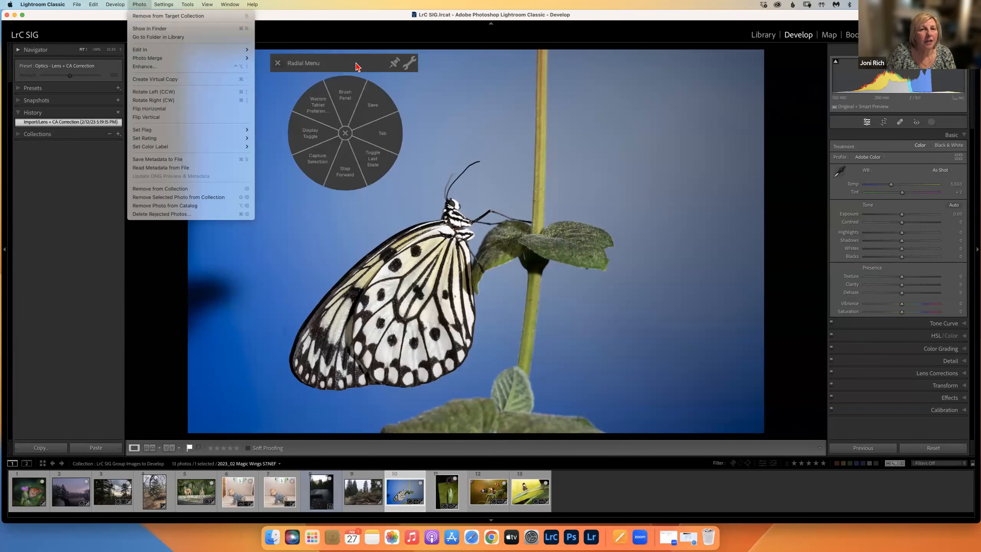
{"action": "left_click", "coordinate": [346, 133]}
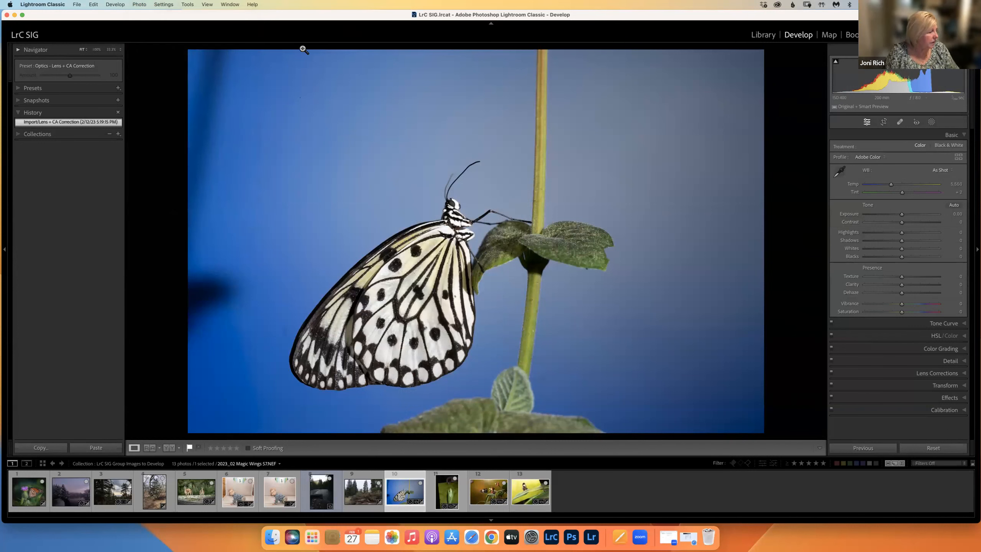
Step: Try to save the butterfly photo's metadata to file and cancel the request
{"action": "key", "text": "super+s"}
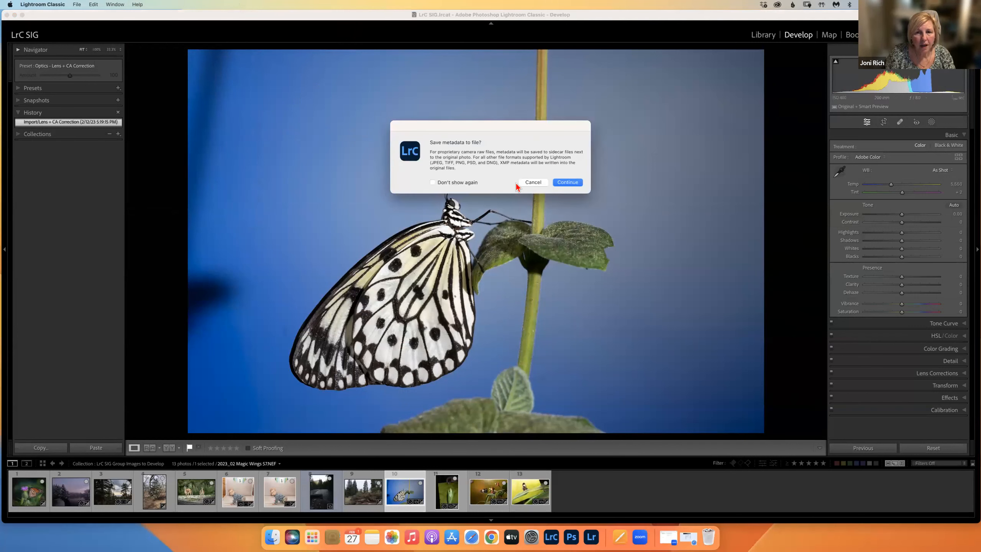
{"action": "left_click", "coordinate": [537, 182]}
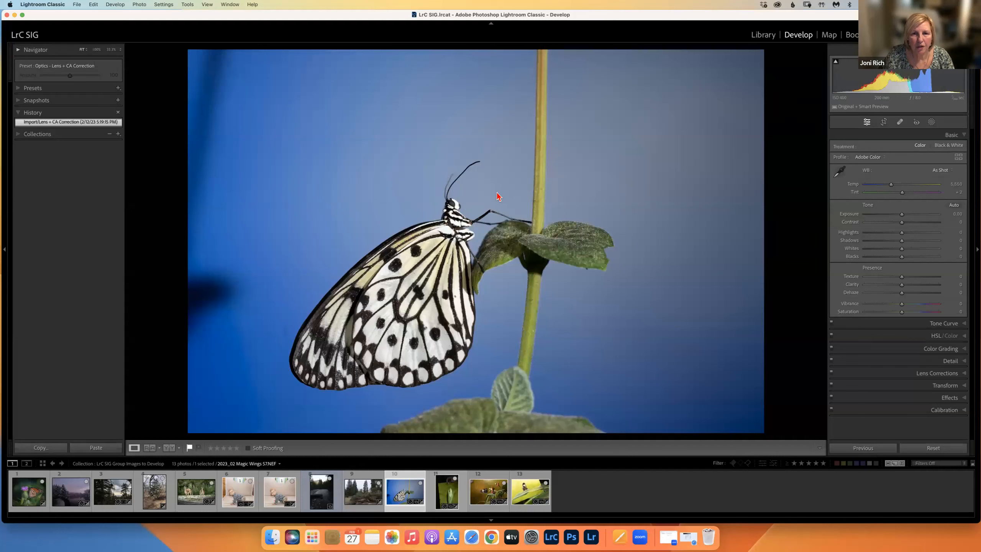
{"action": "left_click", "coordinate": [565, 190]}
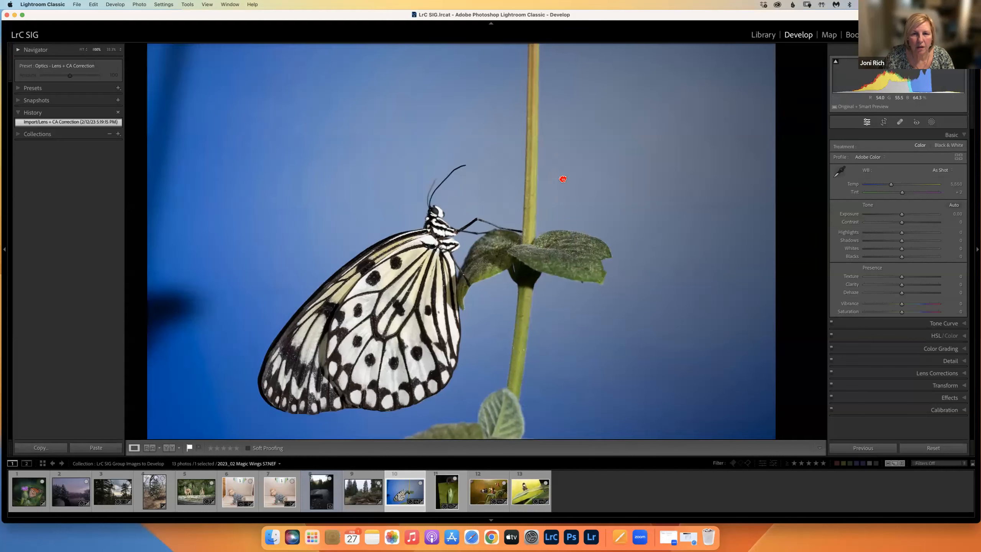
{"action": "left_click", "coordinate": [561, 181]}
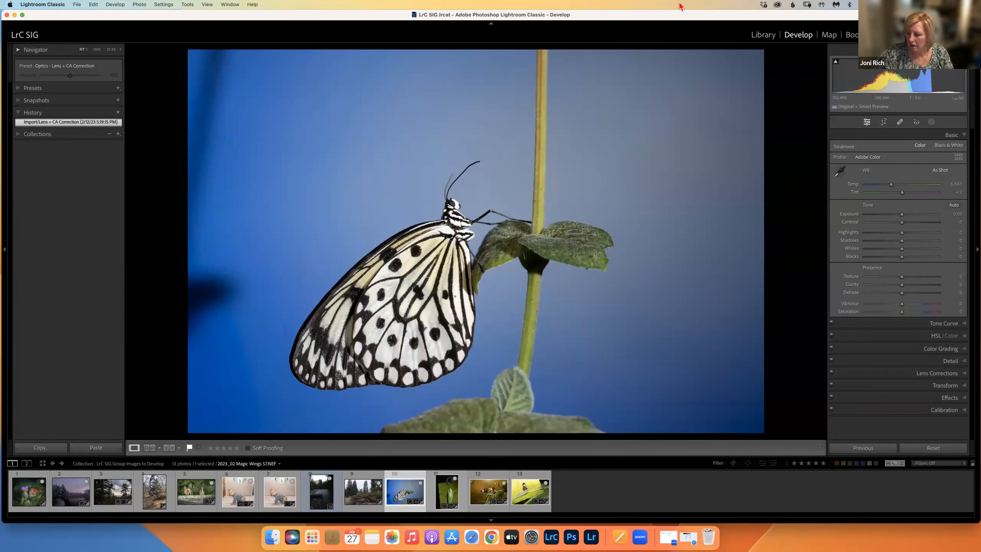
Step: Show the collection in the Library grid and cycle through the Lights Out modes back to normal lighting
{"action": "key", "text": "g"}
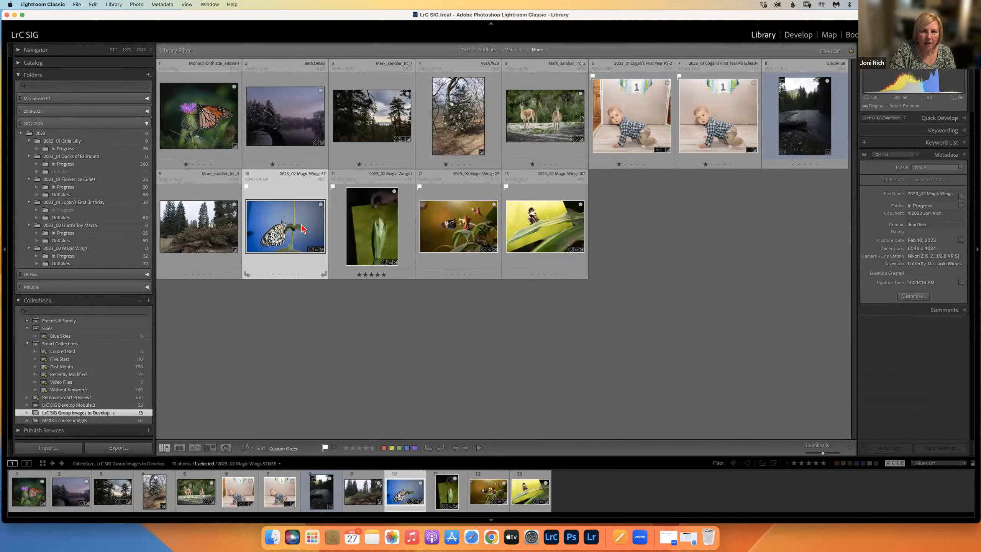
{"action": "key", "text": "l"}
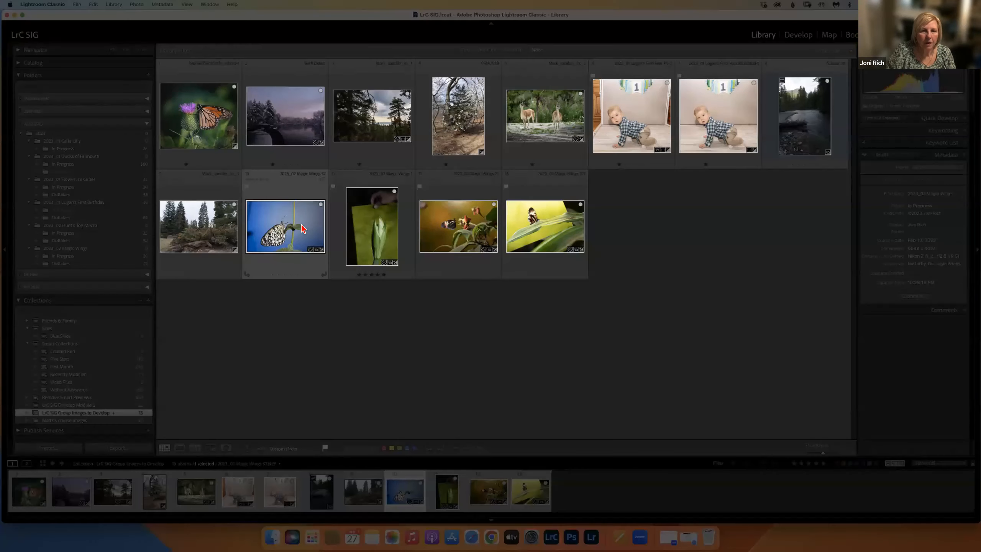
{"action": "left_click", "coordinate": [786, 38]}
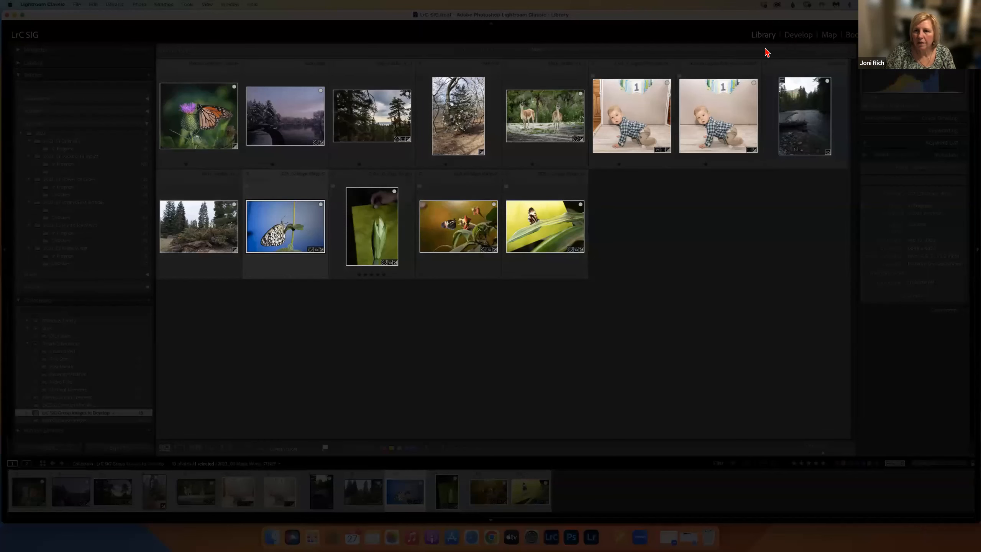
{"action": "key", "text": "g"}
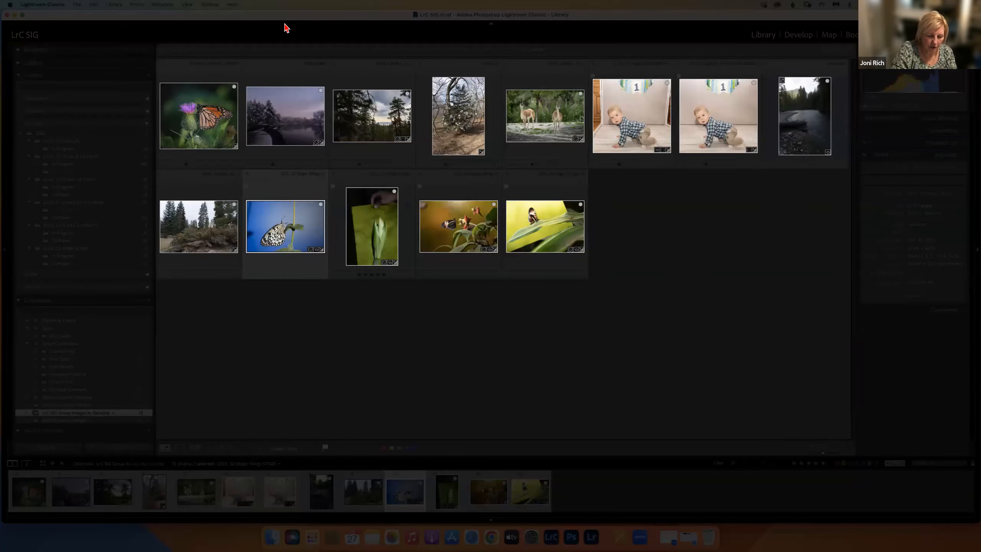
{"action": "key", "text": "l"}
{"action": "key", "text": "l"}
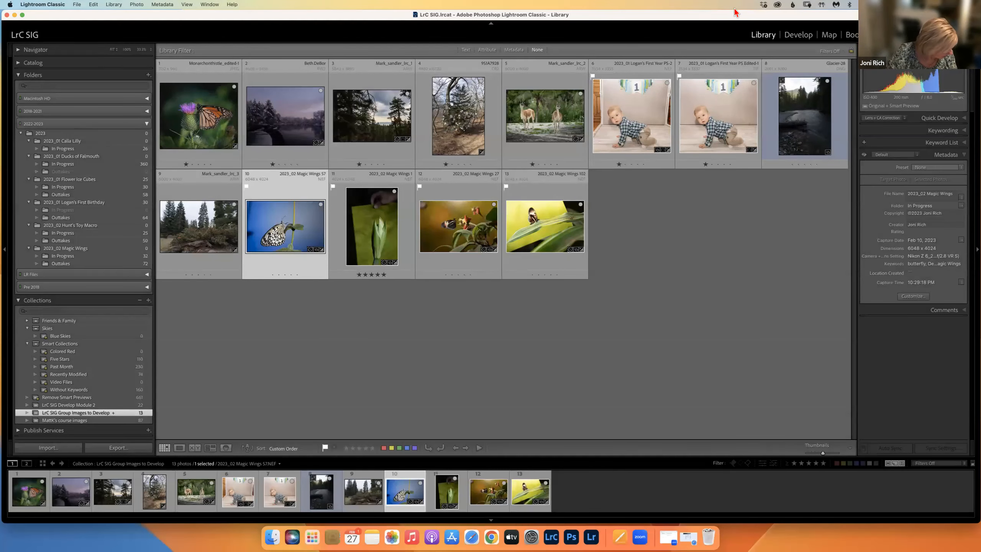
Step: Open the butterfly photo in the Develop module and cycle its Lights Out modes back to normal lighting
{"action": "left_click", "coordinate": [801, 35]}
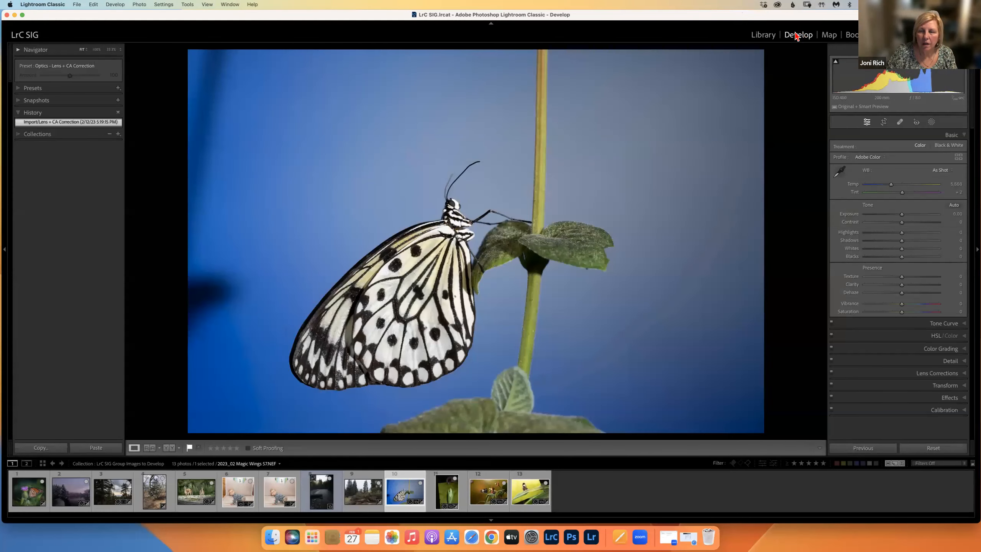
{"action": "key", "text": "l"}
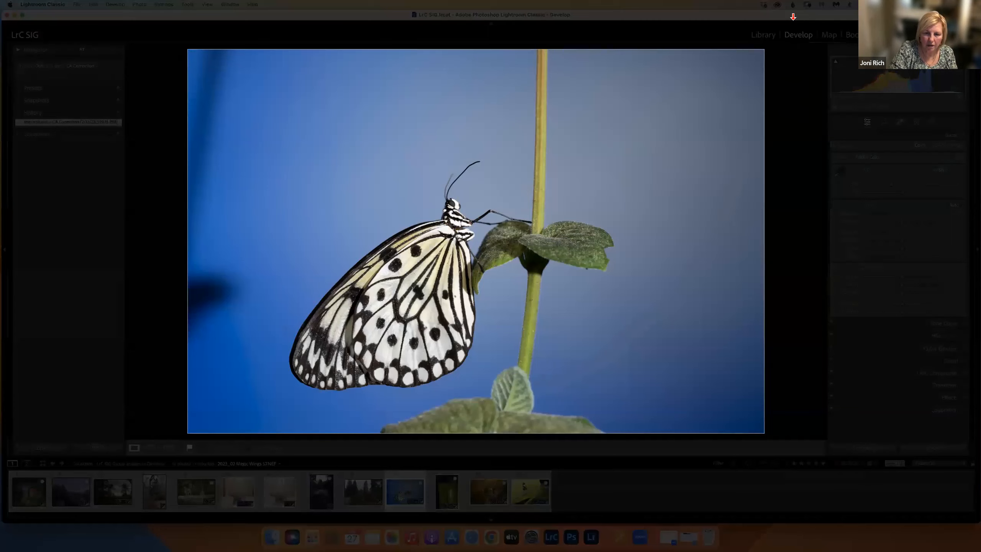
{"action": "key", "text": "l"}
{"action": "key", "text": "l"}
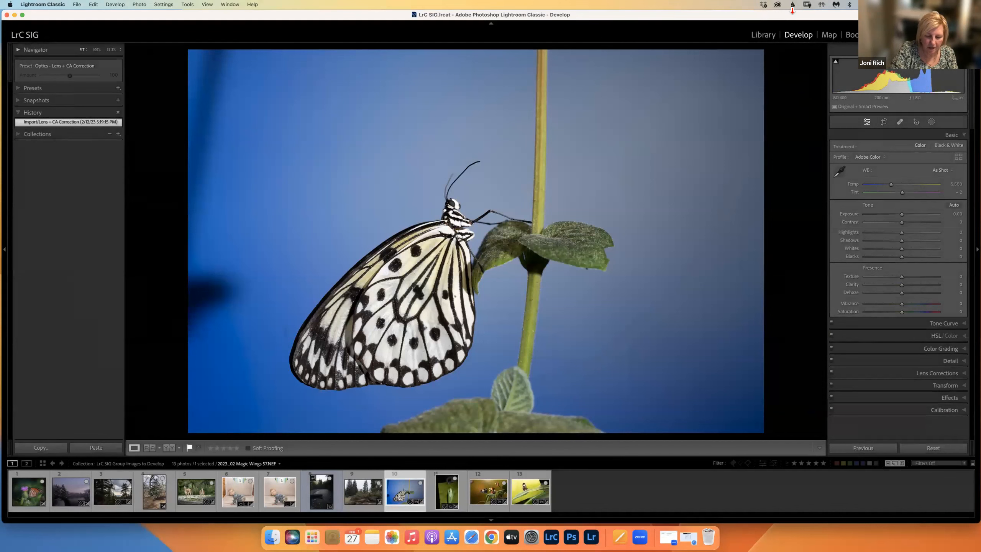
Step: View the butterfly photo in the Library's Loupe view and return to the grid of collection photos
{"action": "key", "text": "e"}
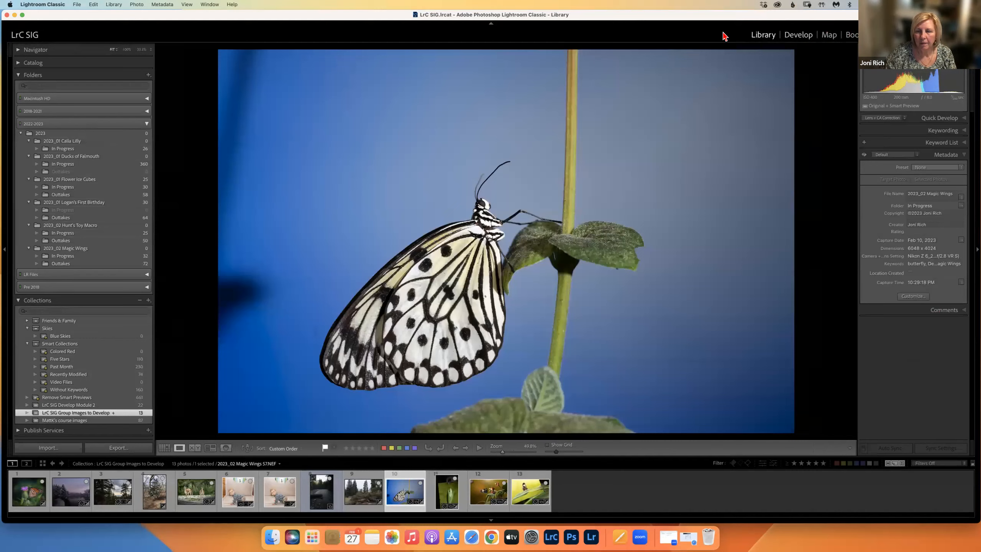
{"action": "key", "text": "g"}
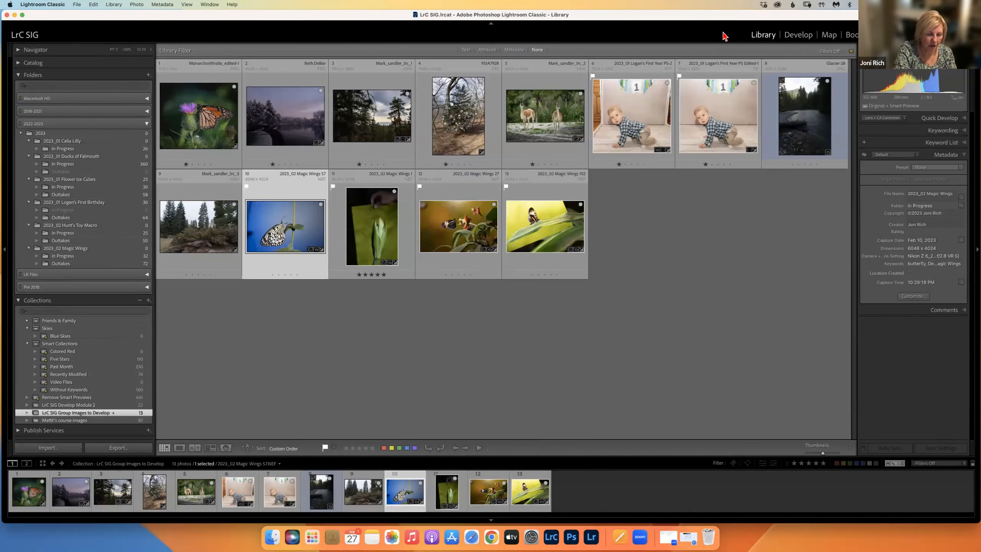
Step: Switch the butterfly photo back and forth between the Library's Loupe view and the grid, finishing in Loupe view
{"action": "key", "text": "e"}
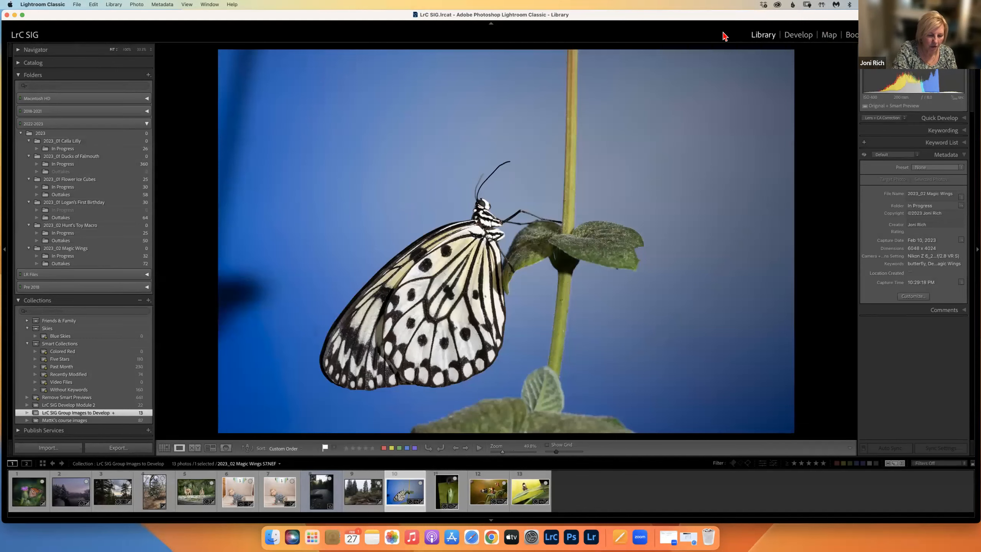
{"action": "key", "text": "g"}
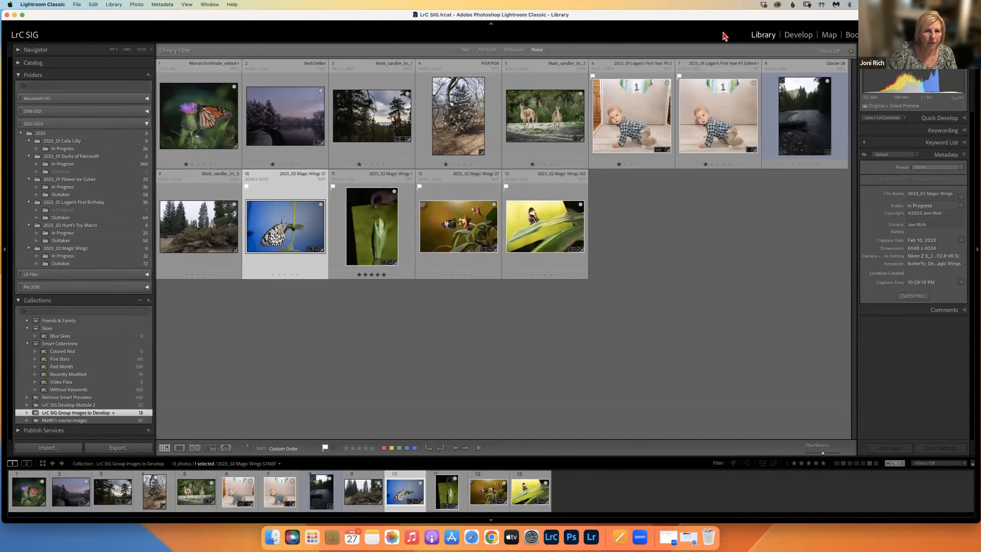
{"action": "double_click", "coordinate": [298, 221]}
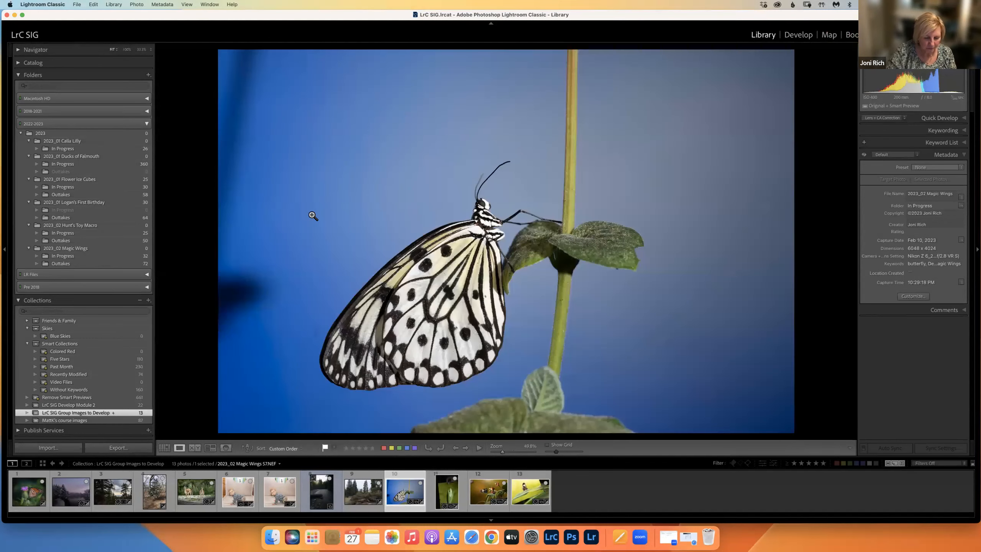
{"action": "key", "text": "g"}
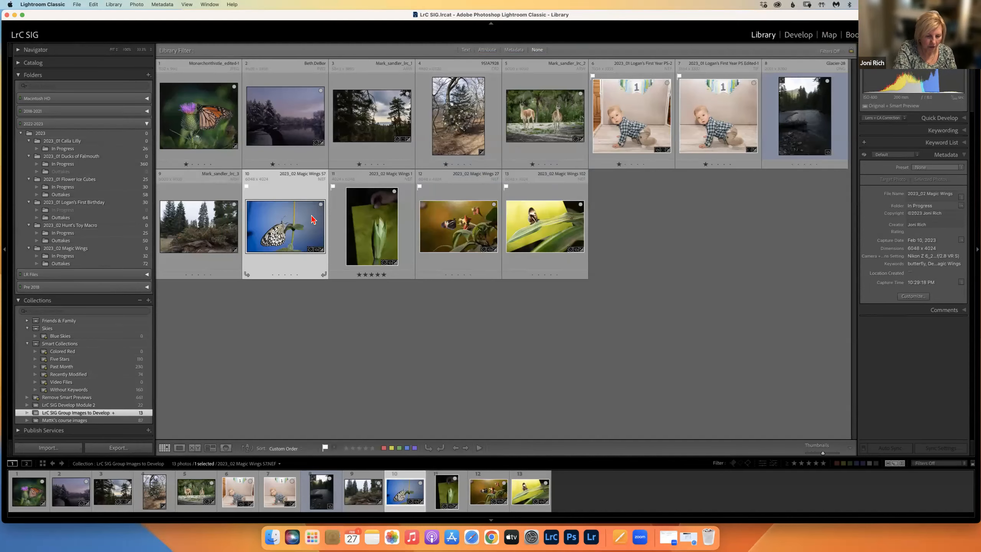
{"action": "double_click", "coordinate": [312, 219]}
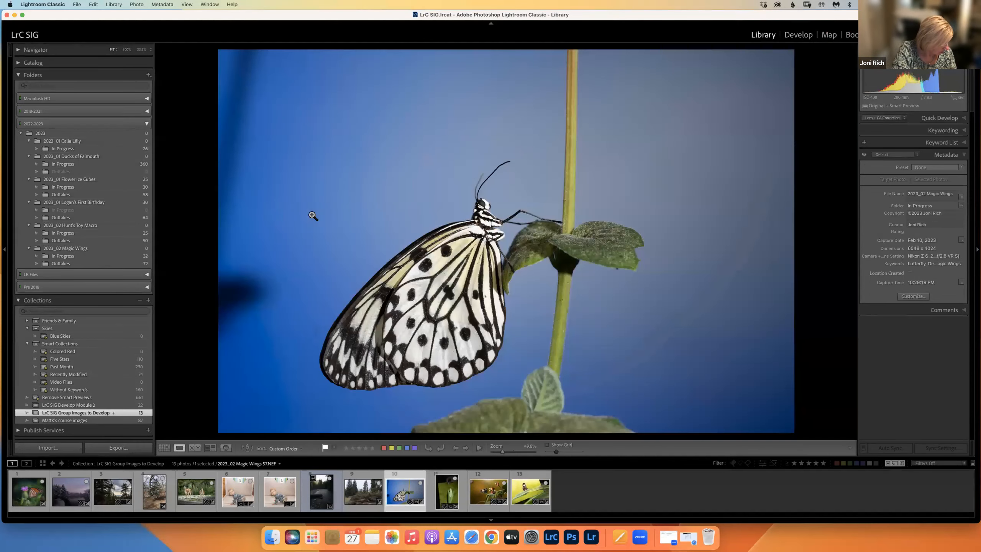
Step: Open the butterfly photo in the Develop module and select all the photos in the filmstrip
{"action": "key", "text": "d"}
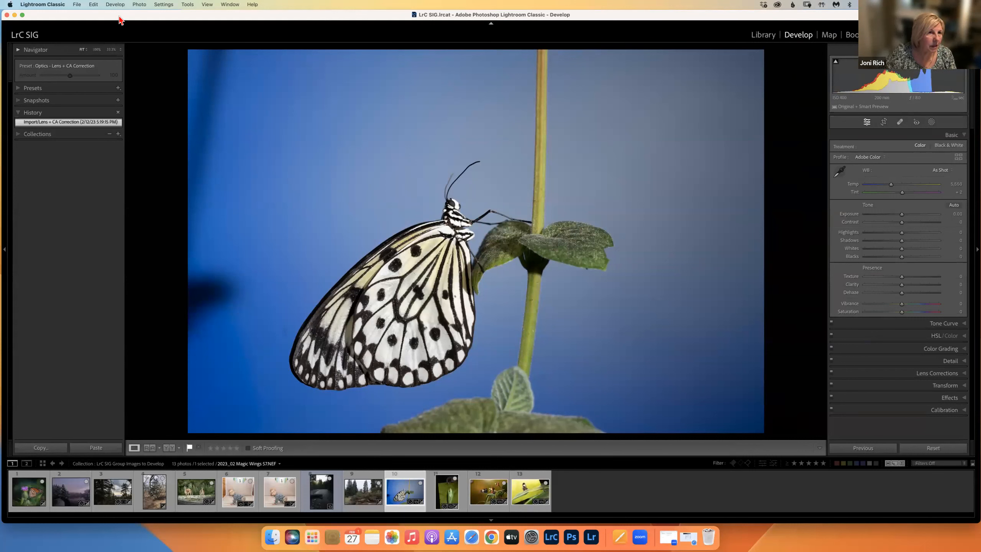
{"action": "left_click", "coordinate": [103, 6]}
{"action": "mouse_move", "coordinate": [96, 5]}
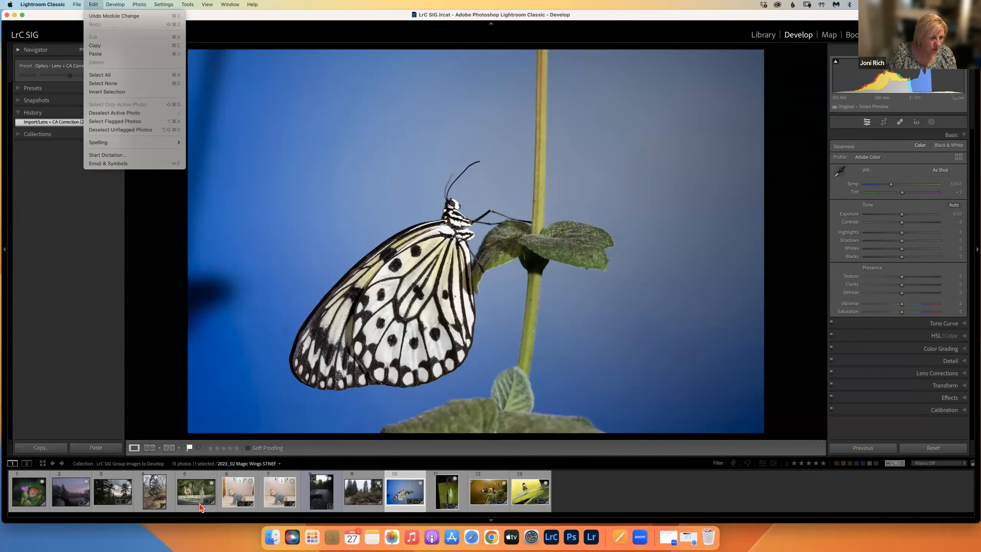
{"action": "left_click", "coordinate": [316, 18]}
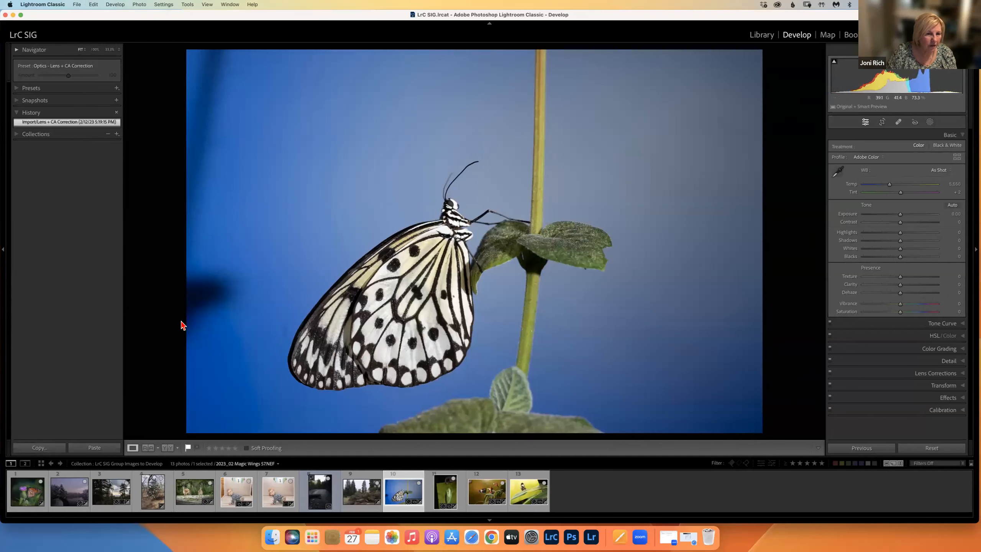
{"action": "key", "text": "super+a"}
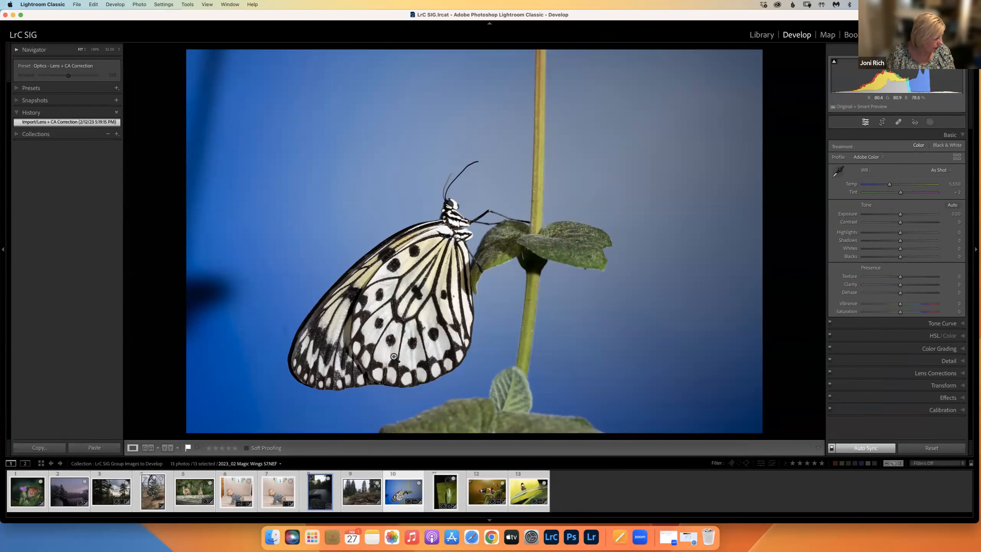
Step: Hide and restore the side panels, hide all panels, preview the butterfly photo in full screen, and bring every panel back
{"action": "key", "text": "Tab"}
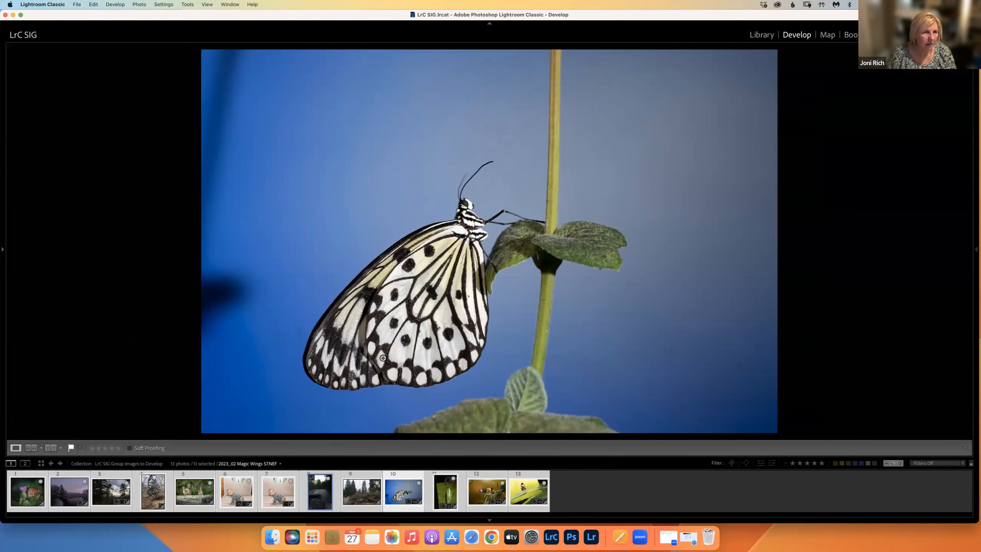
{"action": "key", "text": "Tab"}
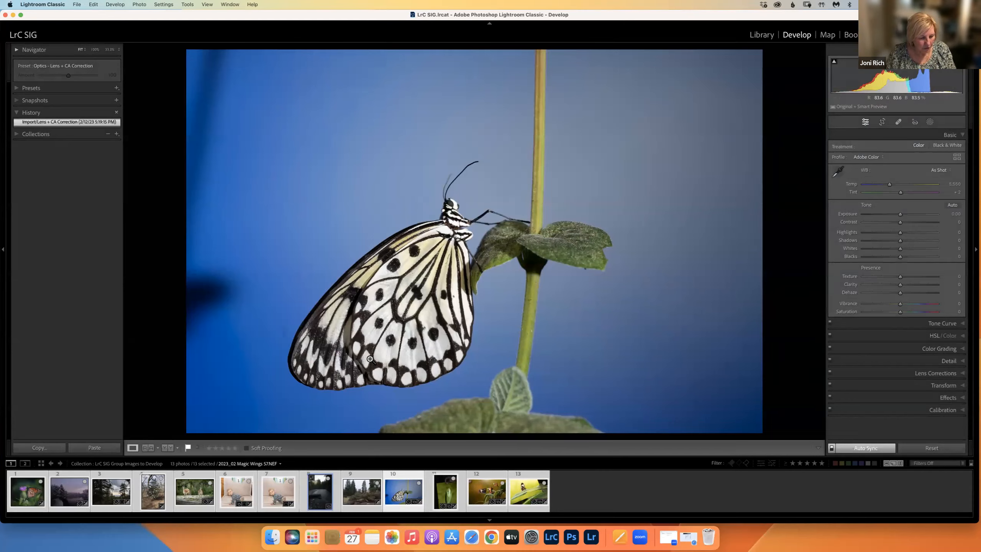
{"action": "key", "text": "shift+Tab"}
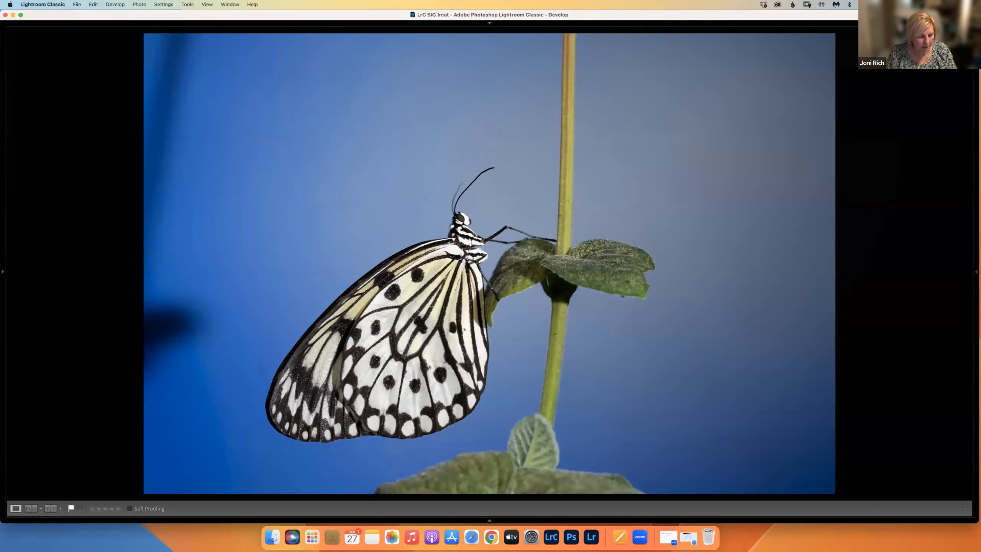
{"action": "key", "text": "f"}
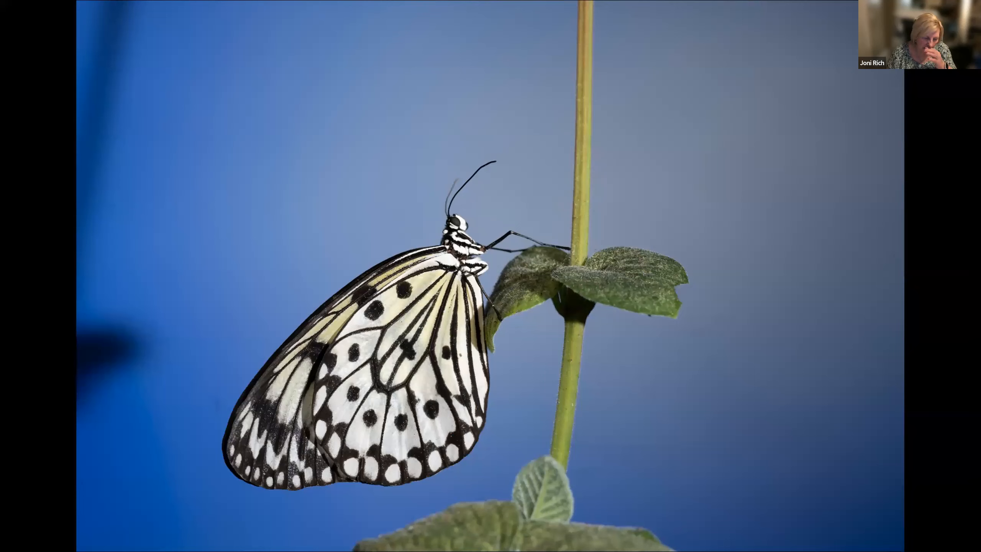
{"action": "key", "text": "f"}
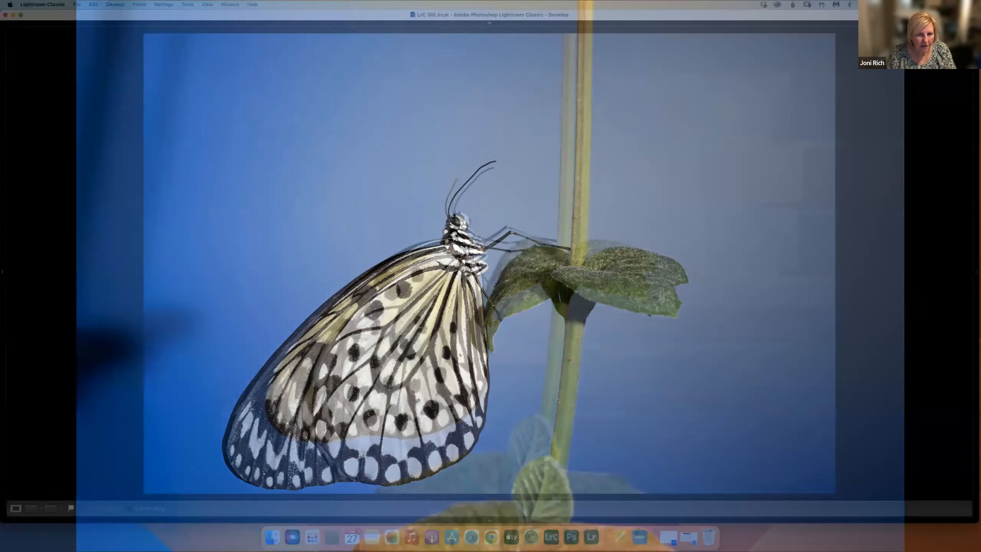
{"action": "key", "text": "shift+Tab"}
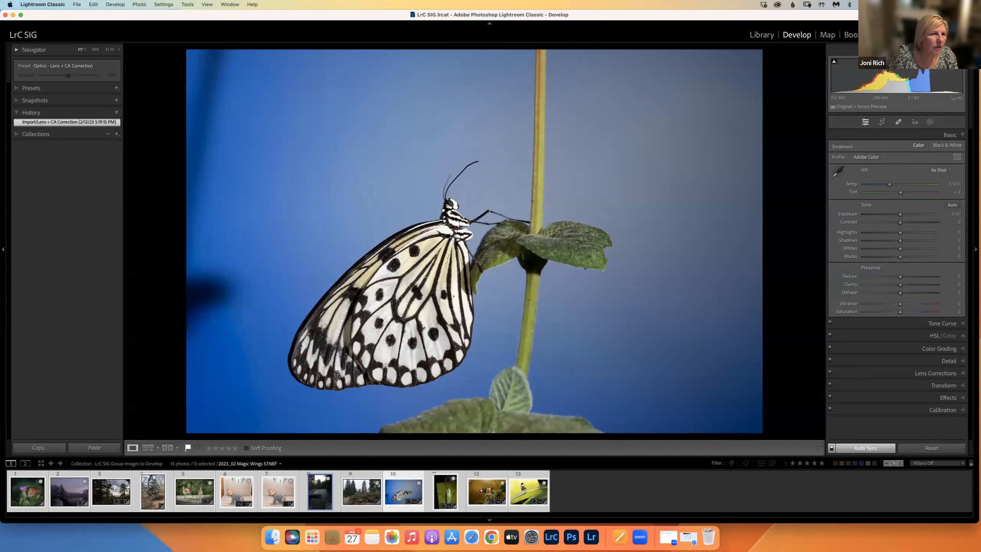
Step: Widen the Develop module's left panel group and narrow it partway back
{"action": "left_click_drag", "start_coordinate": [123, 232], "coordinate": [154, 231]}
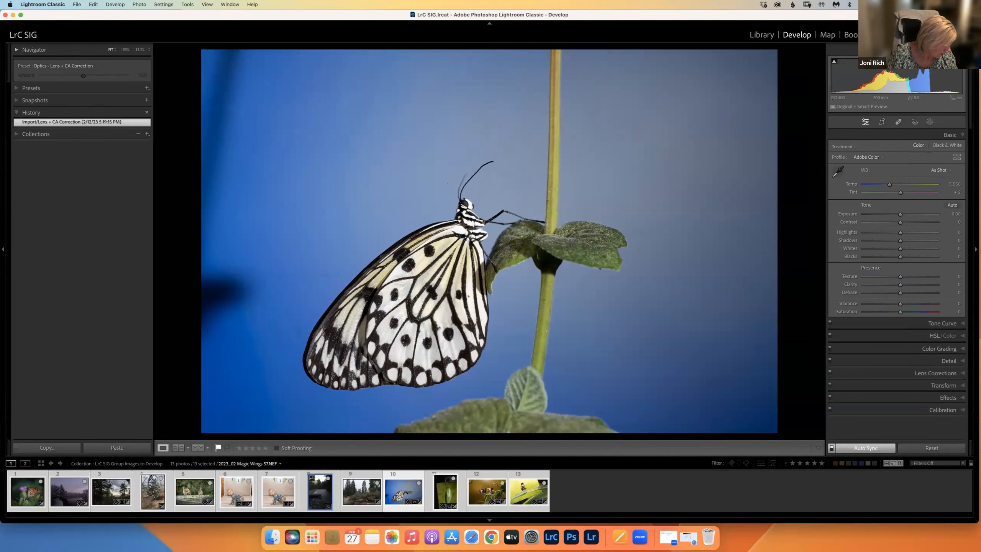
{"action": "key", "text": "alt"}
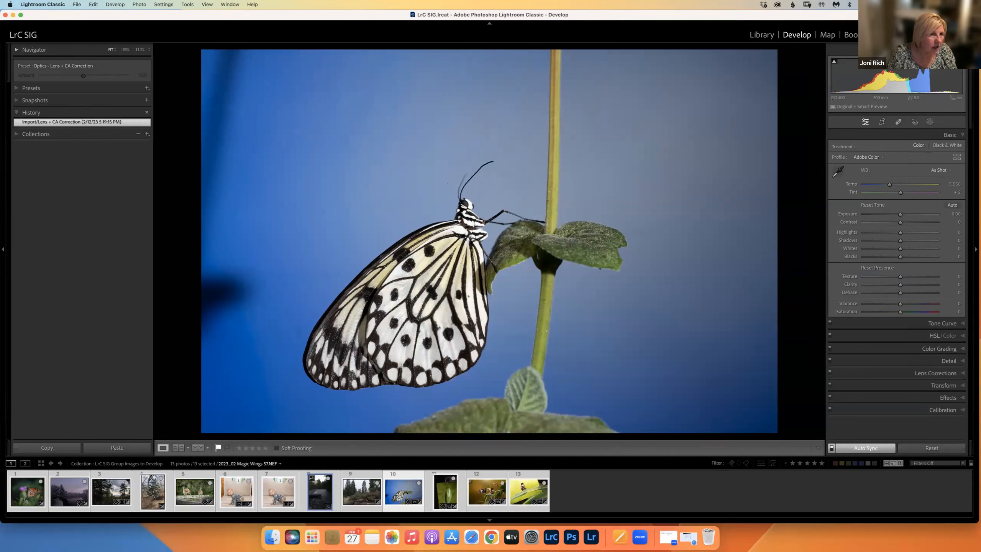
{"action": "mouse_move", "coordinate": [153, 249]}
{"action": "left_mouse_down"}
{"action": "mouse_move", "coordinate": [377, 249]}
{"action": "mouse_move", "coordinate": [139, 249]}
{"action": "left_mouse_up"}
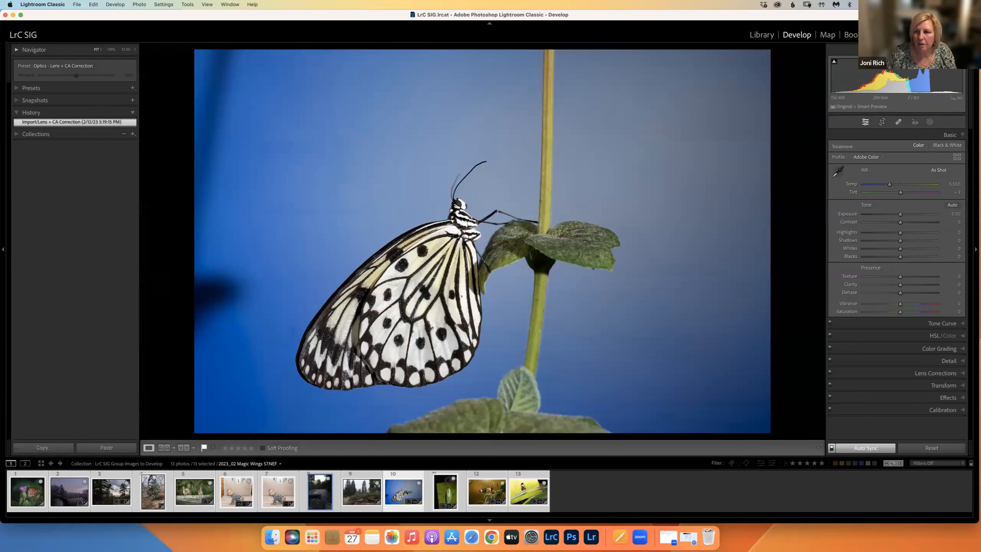
{"action": "key", "text": "alt"}
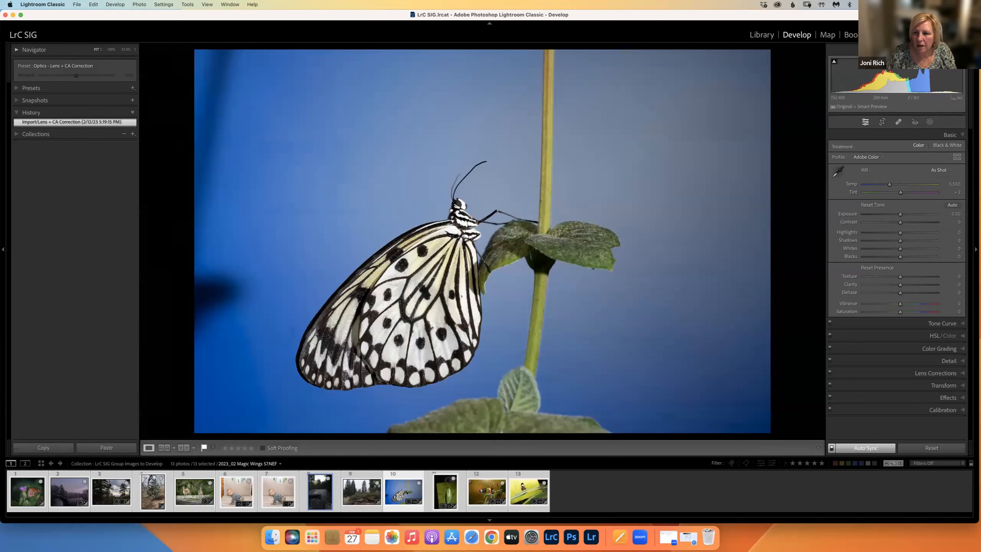
Step: Narrow the Develop module's right panel group, widen it back, and narrow it again
{"action": "left_click_drag", "start_coordinate": [826, 249], "coordinate": [857, 249]}
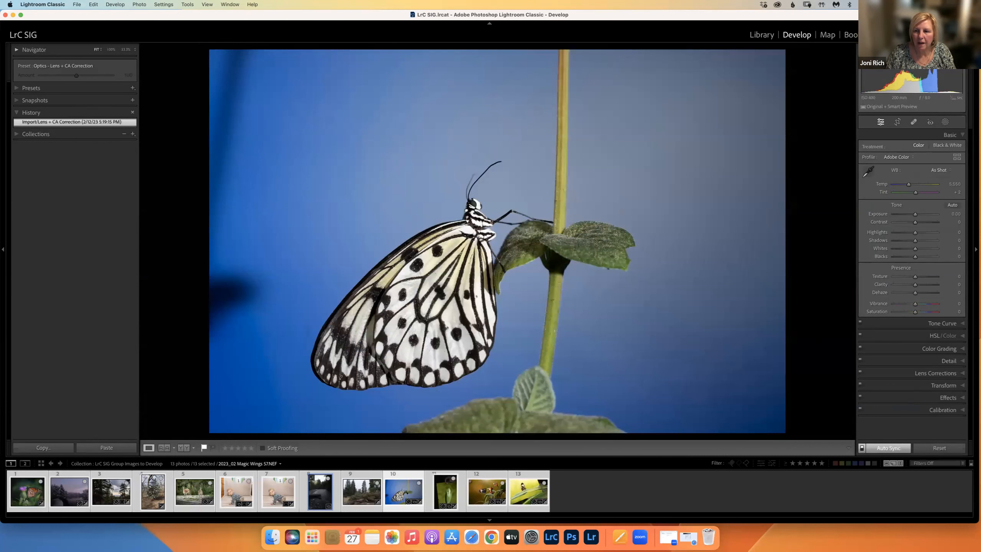
{"action": "left_click_drag", "start_coordinate": [856, 250], "coordinate": [827, 249]}
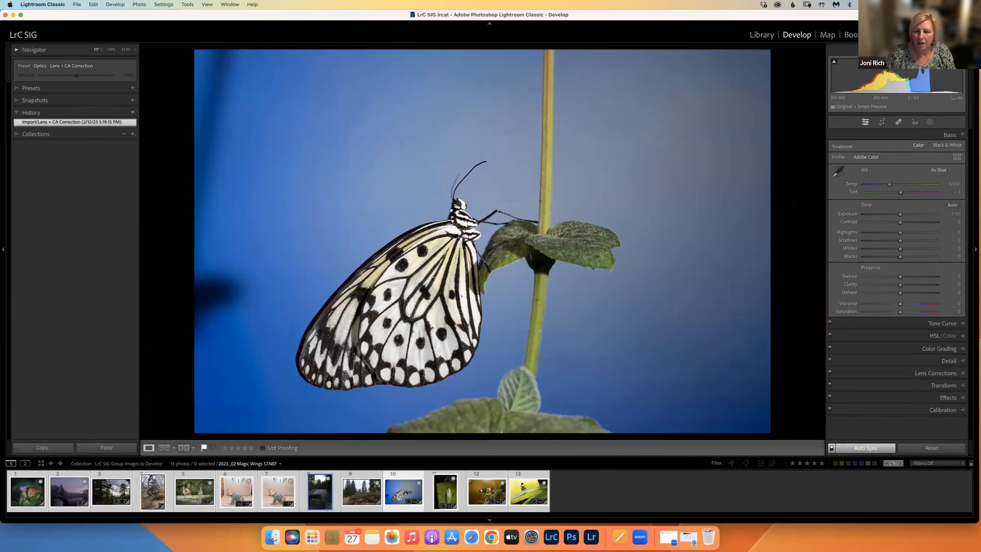
{"action": "left_click_drag", "start_coordinate": [826, 249], "coordinate": [856, 249]}
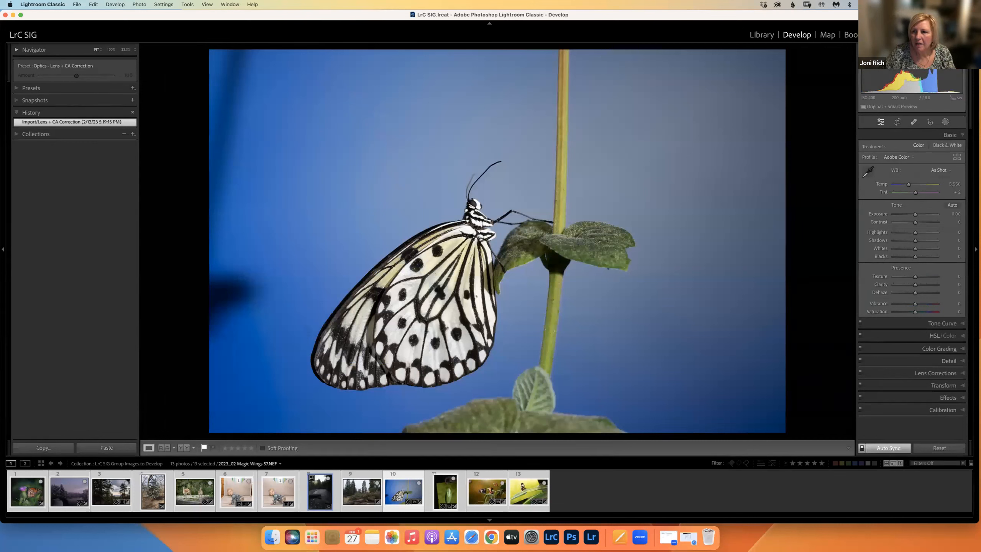
Step: Start a Brush mask on the butterfly photo, enlarge the brush, shrink it to about 7, and return to the Basic adjustments
{"action": "left_click", "coordinate": [945, 122]}
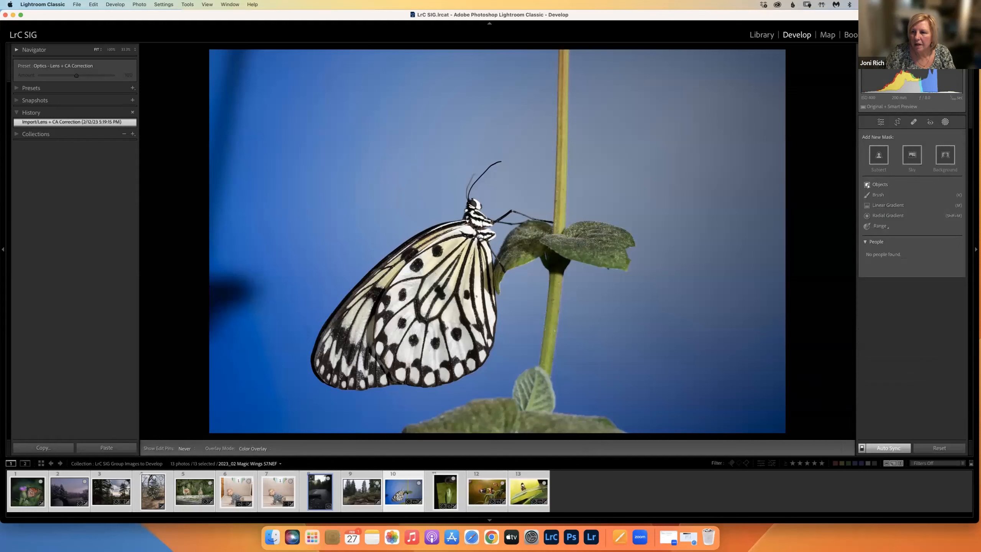
{"action": "left_click", "coordinate": [878, 194]}
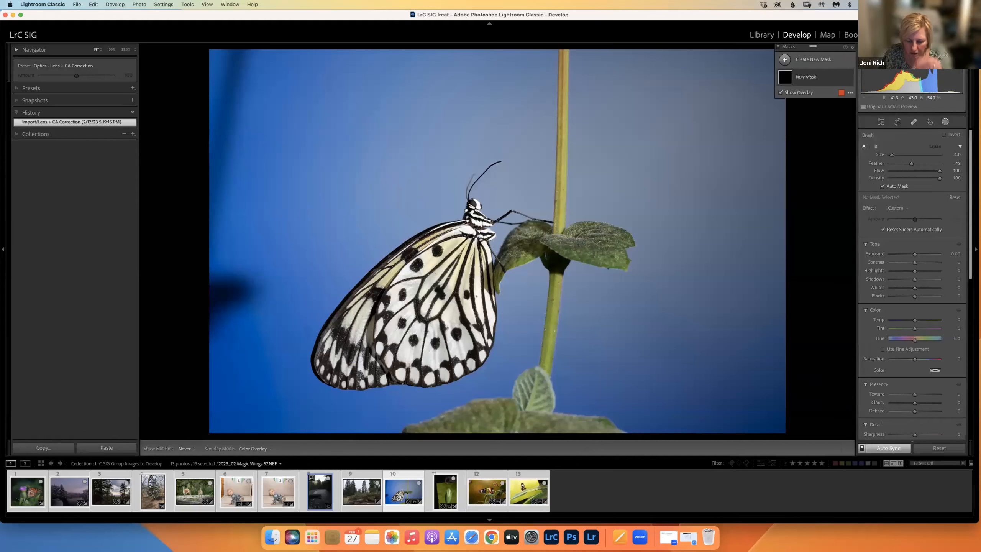
{"action": "scroll", "coordinate": [656, 292], "scroll_direction": "up", "scroll_amount": 10}
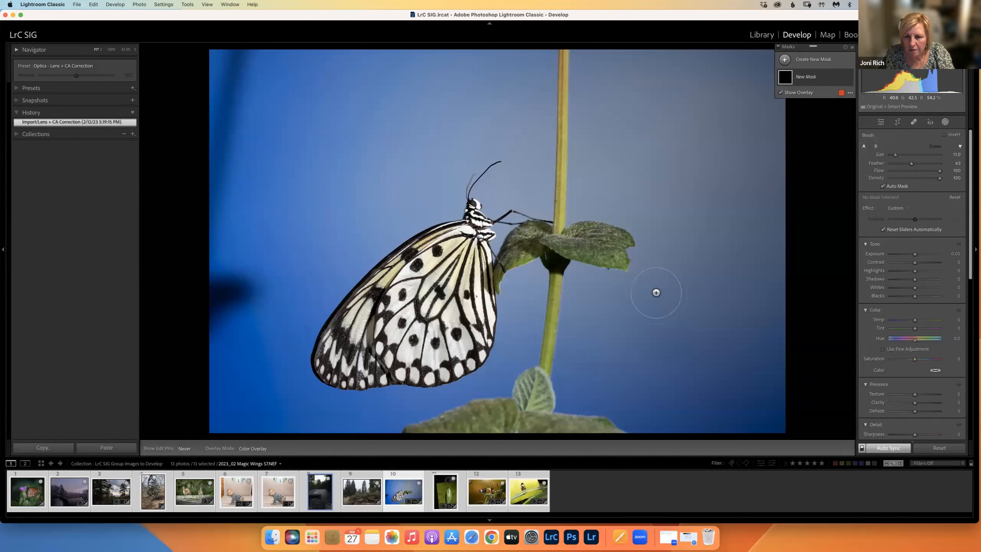
{"action": "scroll", "coordinate": [661, 290], "scroll_direction": "down", "scroll_amount": 3}
{"action": "scroll", "coordinate": [662, 289], "scroll_direction": "down", "scroll_amount": 8}
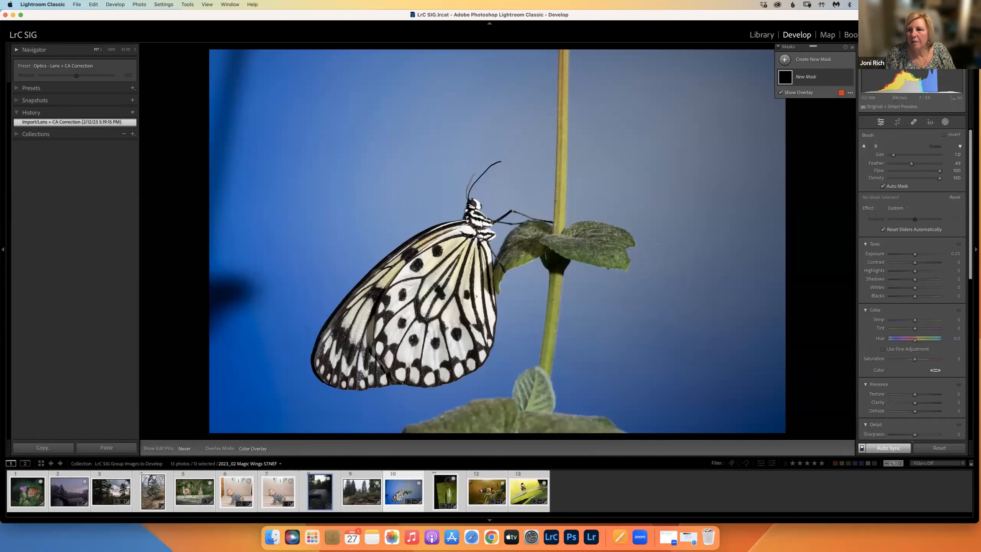
{"action": "left_click", "coordinate": [881, 122]}
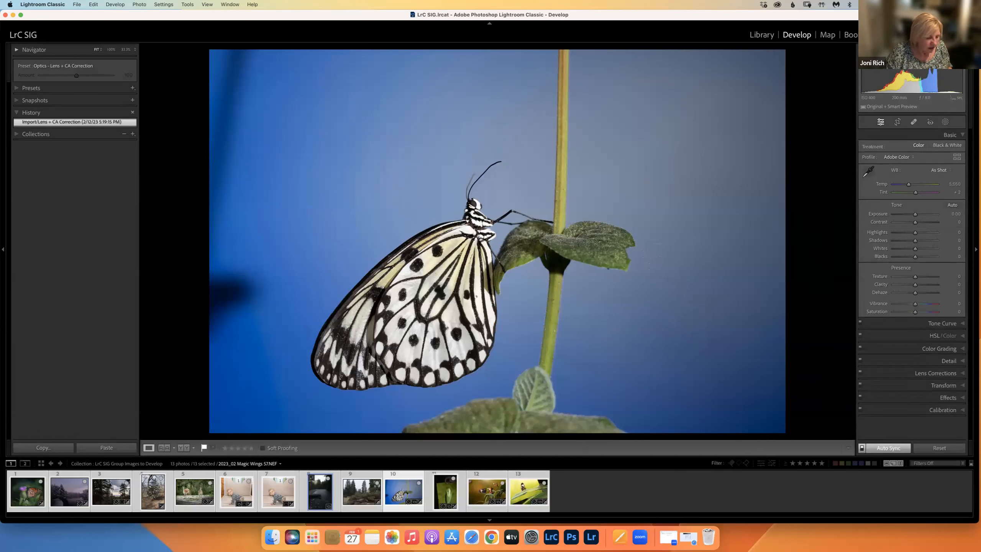
Step: Hide and restore the Develop toolbar, and toggle the butterfly photo between its Before view and its current version
{"action": "key", "text": "t"}
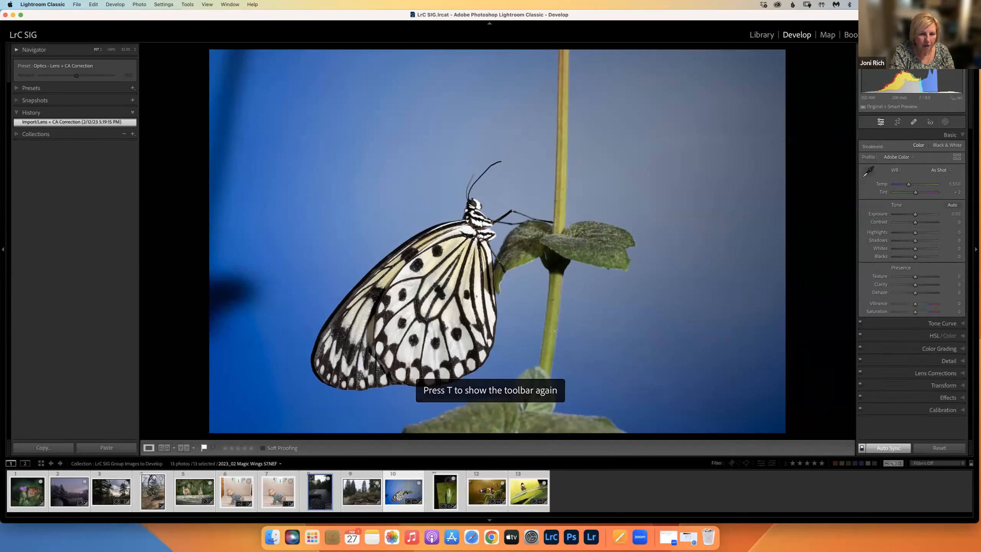
{"action": "key", "text": "t"}
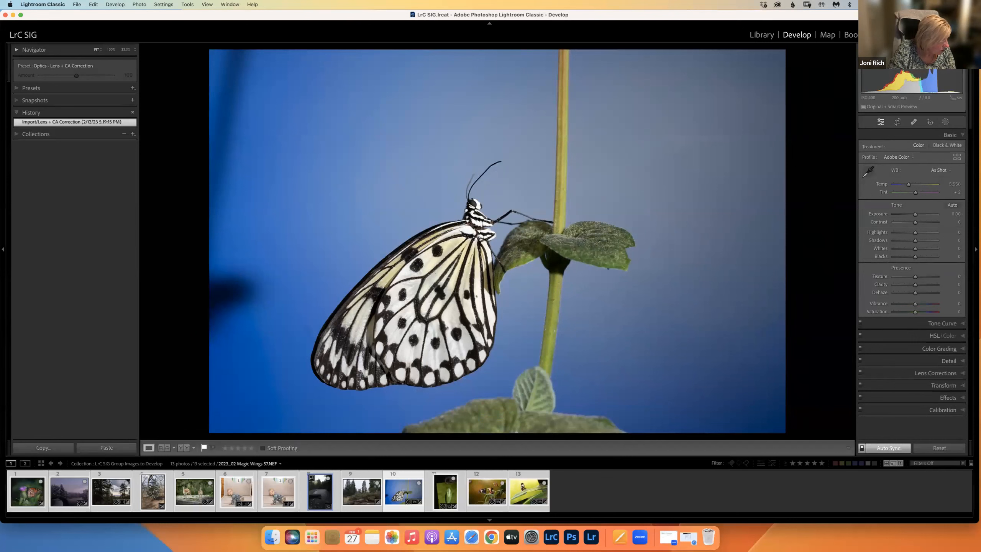
{"action": "key", "text": "backslash"}
{"action": "key", "text": "backslash"}
{"action": "key", "text": "backslash"}
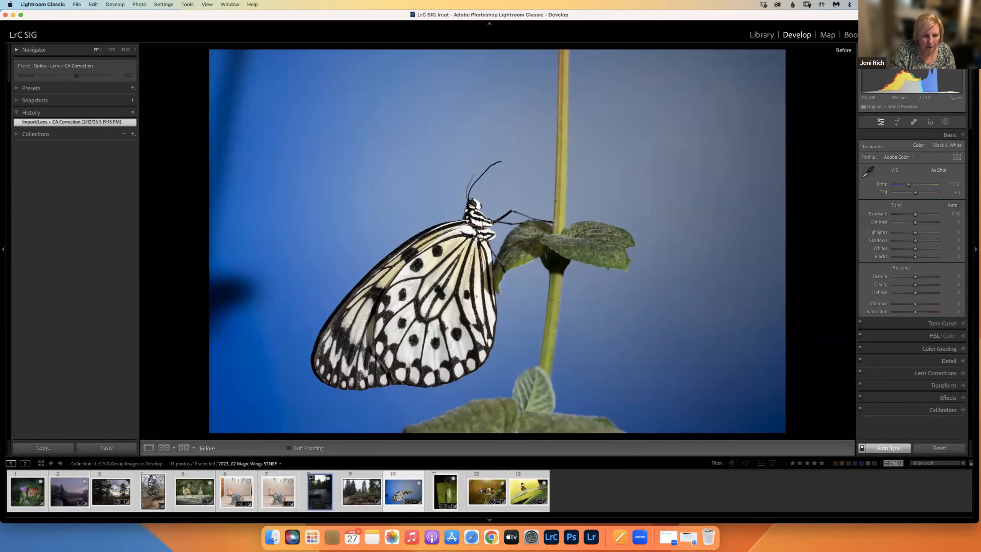
{"action": "key", "text": "backslash"}
{"action": "key", "text": "backslash"}
{"action": "key", "text": "backslash"}
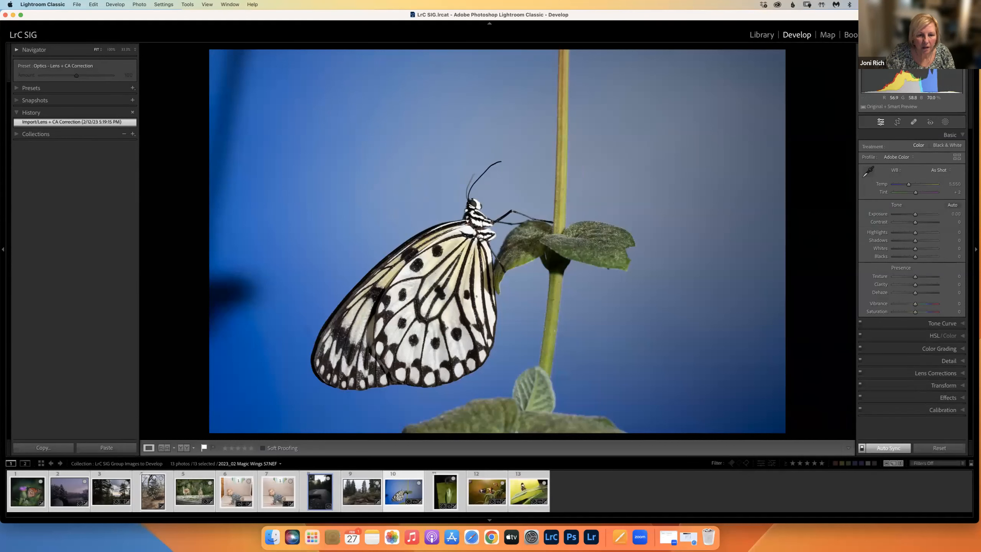
{"action": "key", "text": "backslash"}
{"action": "key", "text": "backslash"}
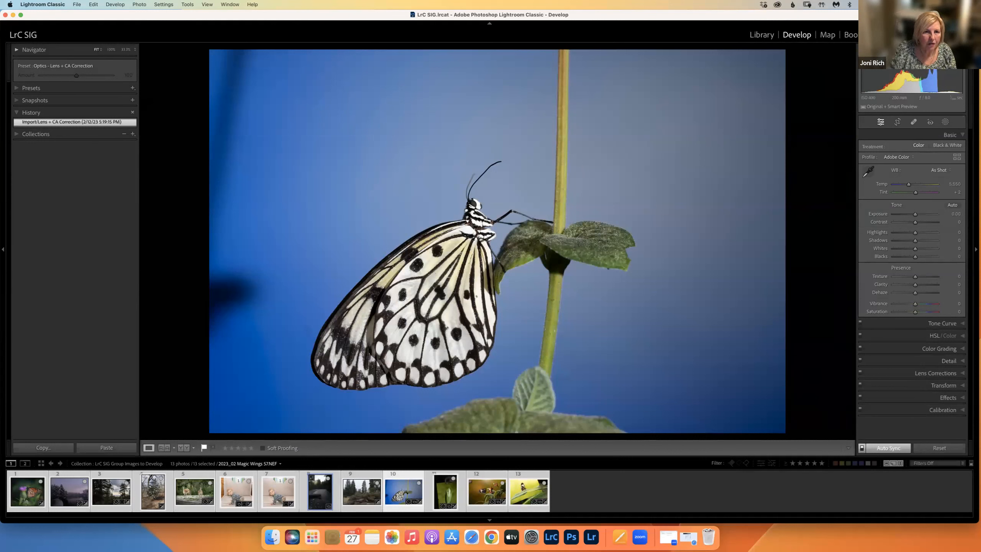
Step: Cycle the info overlay on the butterfly photo through the capture date and exposure details and turn it off
{"action": "key", "text": "i"}
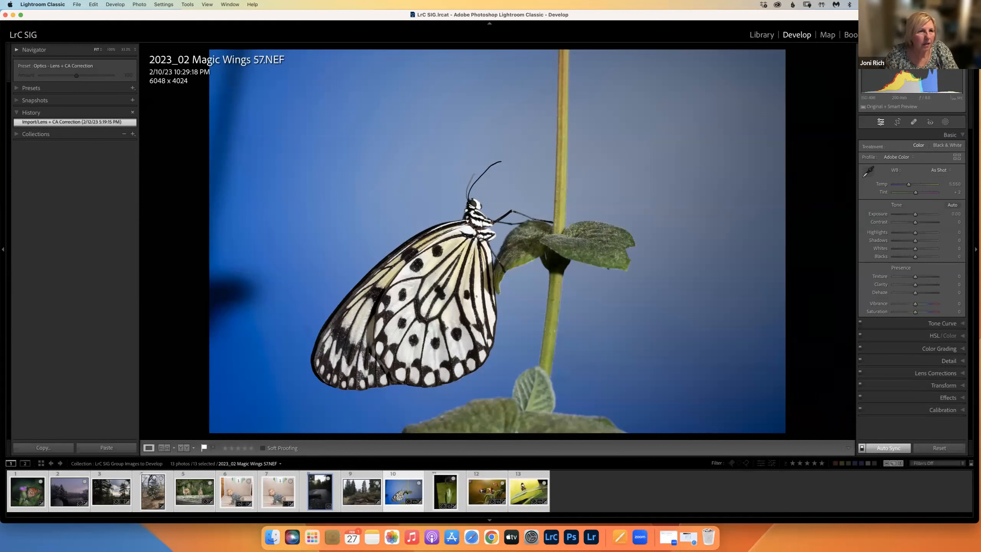
{"action": "key", "text": "i"}
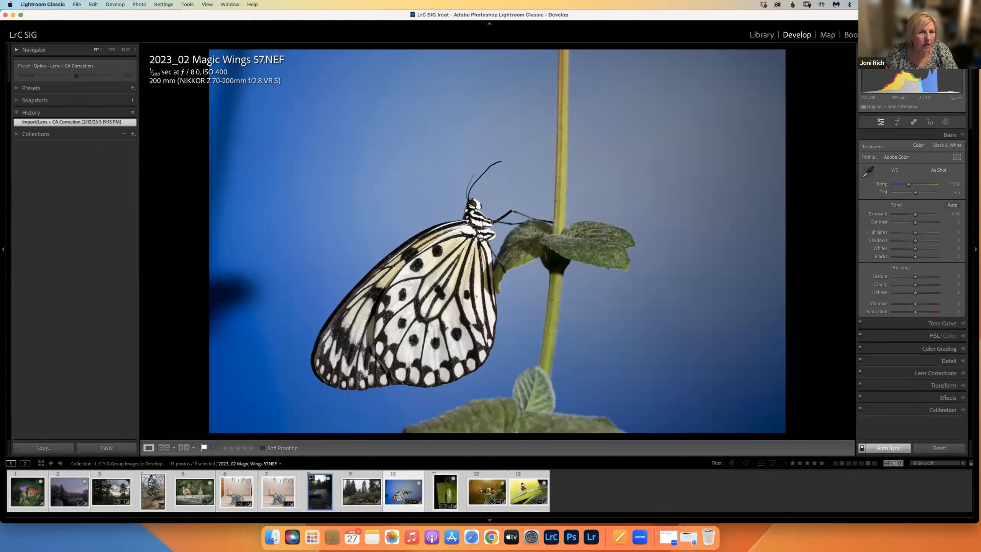
{"action": "key", "text": "i"}
{"action": "key", "text": "i"}
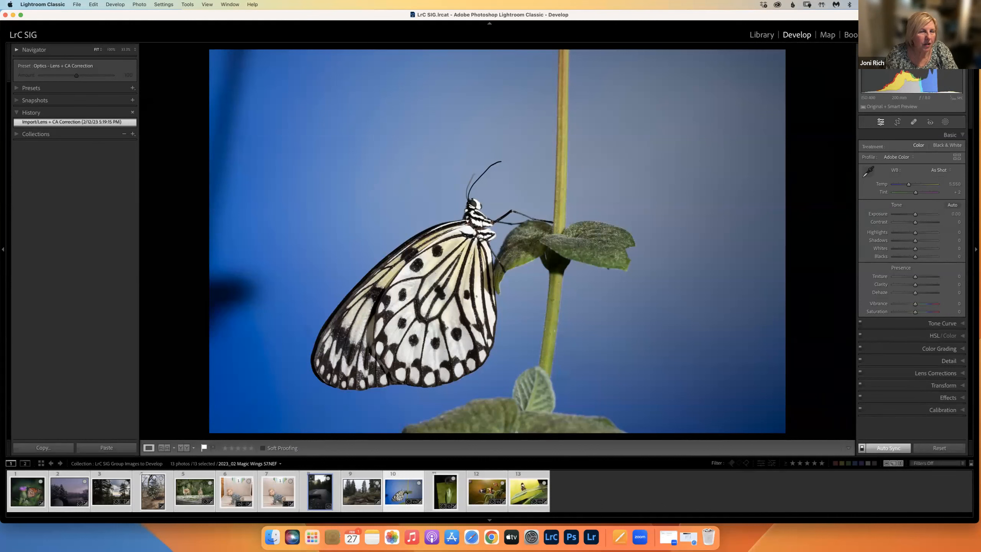
Step: Turn on the info overlay with file name, capture date and dimensions, check it on neighbouring photos, and return to the butterfly
{"action": "key", "text": "i"}
{"action": "key", "text": "i"}
{"action": "key", "text": "i"}
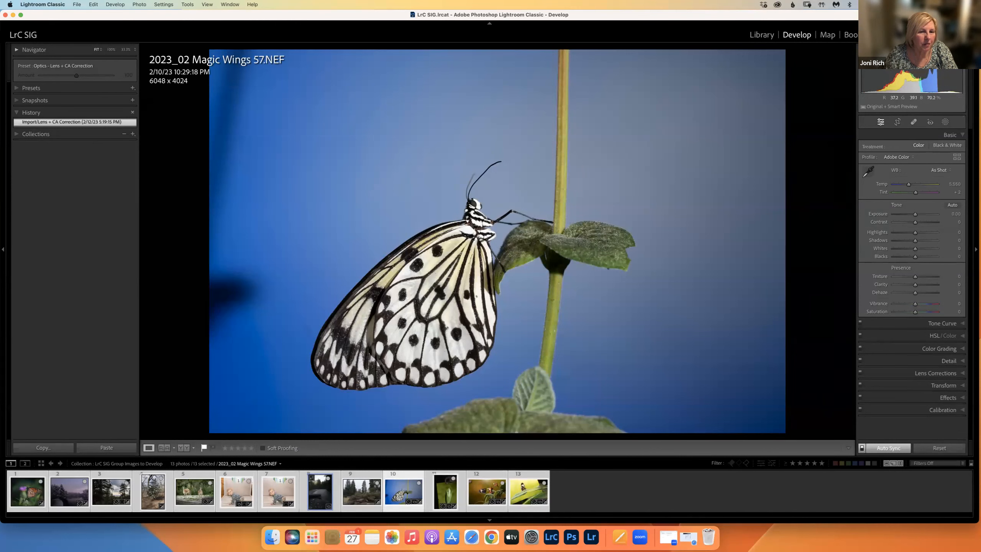
{"action": "left_click", "coordinate": [362, 491]}
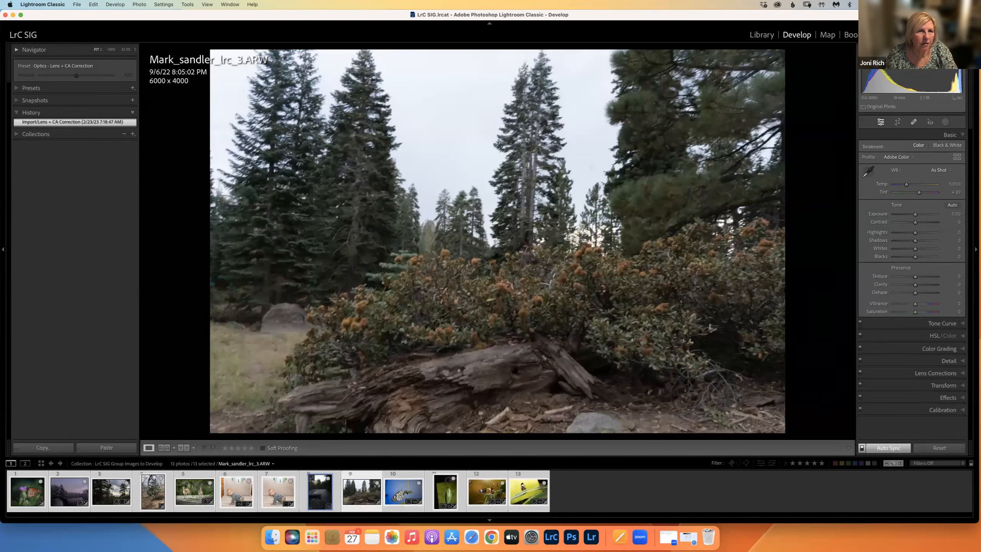
{"action": "left_click", "coordinate": [445, 491]}
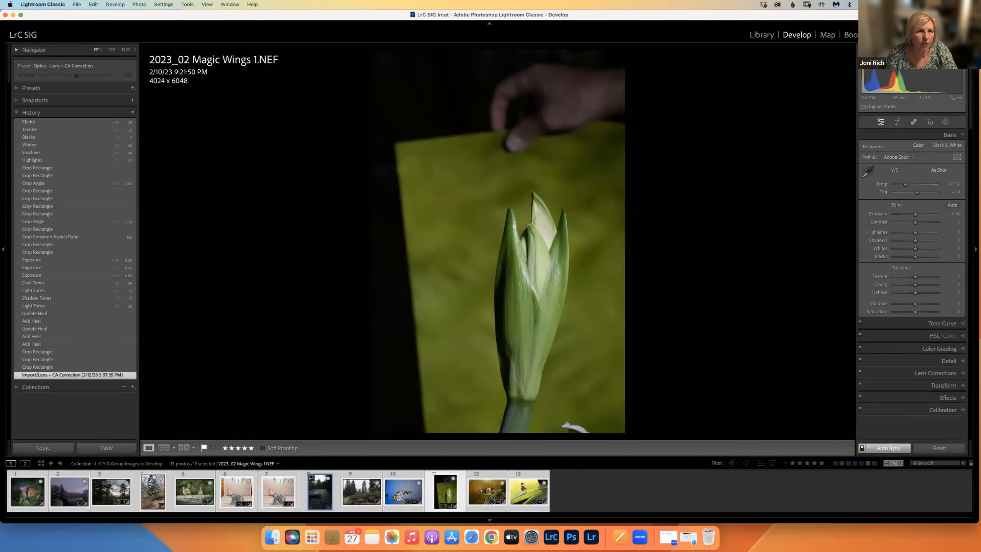
{"action": "key", "text": "Left"}
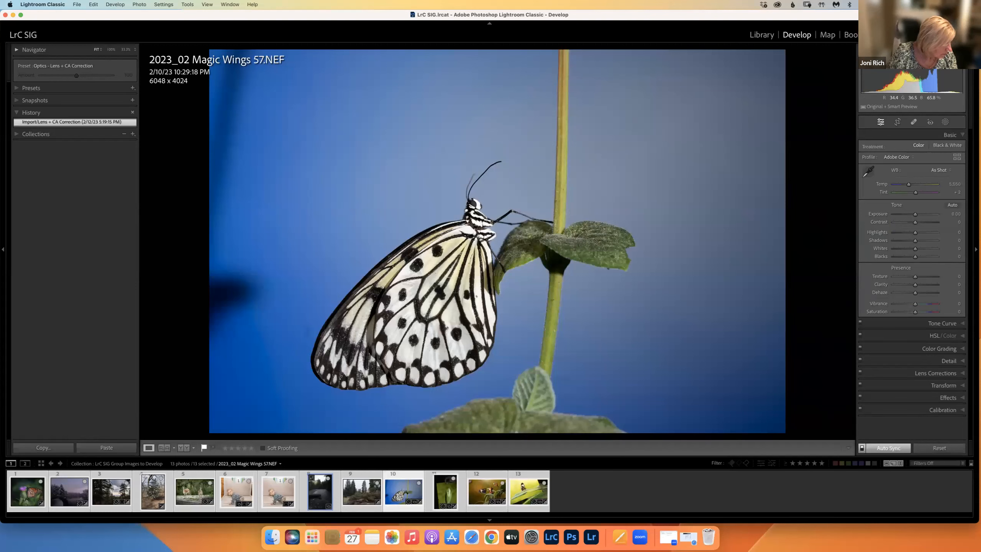
Step: Start cropping the butterfly photo and flip the crop frame between portrait and landscape orientation, finishing in landscape
{"action": "key", "text": "r"}
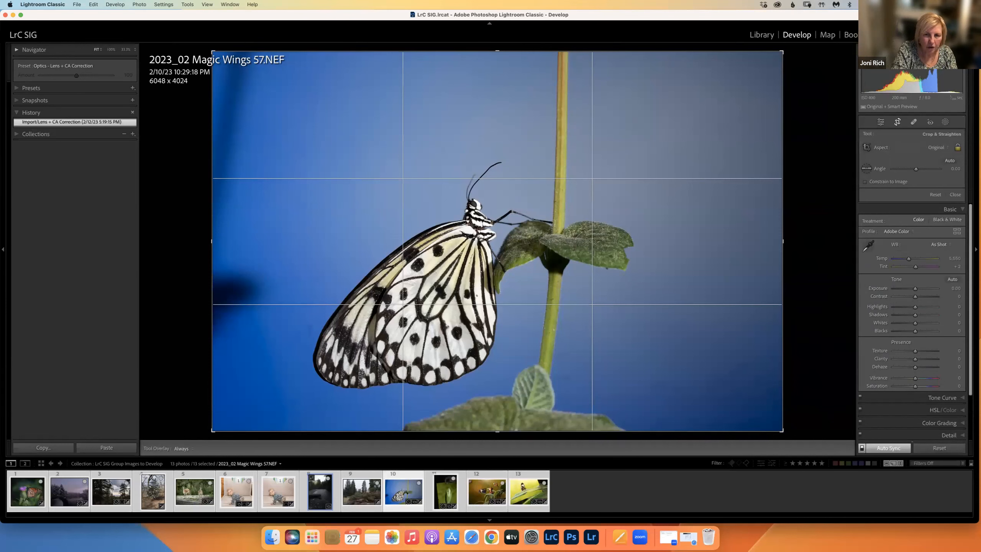
{"action": "key", "text": "x"}
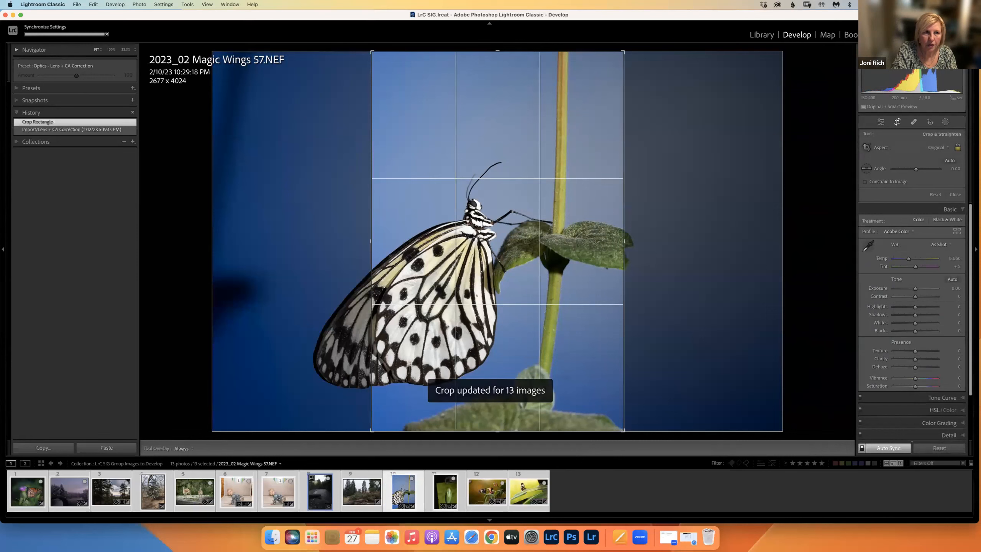
{"action": "key", "text": "x"}
{"action": "key", "text": "x"}
{"action": "key", "text": "x"}
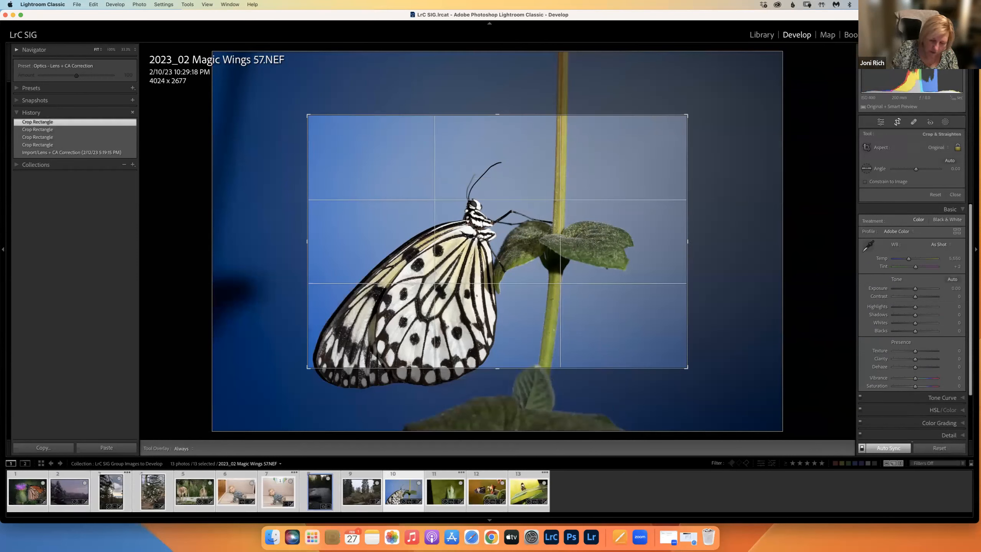
Step: Rotate the butterfly photo slightly in the crop frame and shift it so the butterfly sits nearer the frame's left side
{"action": "key", "text": "Right"}
{"action": "key", "text": "Right"}
{"action": "key", "text": "Right"}
{"action": "key", "text": "Right"}
{"action": "key", "text": "Right"}
{"action": "key", "text": "Right"}
{"action": "key", "text": "Right"}
{"action": "key", "text": "Right"}
{"action": "key", "text": "Left"}
{"action": "key", "text": "Left"}
{"action": "key", "text": "Left"}
{"action": "key", "text": "Left"}
{"action": "key", "text": "Left"}
{"action": "key", "text": "Left"}
{"action": "key", "text": "Left"}
{"action": "key", "text": "Up"}
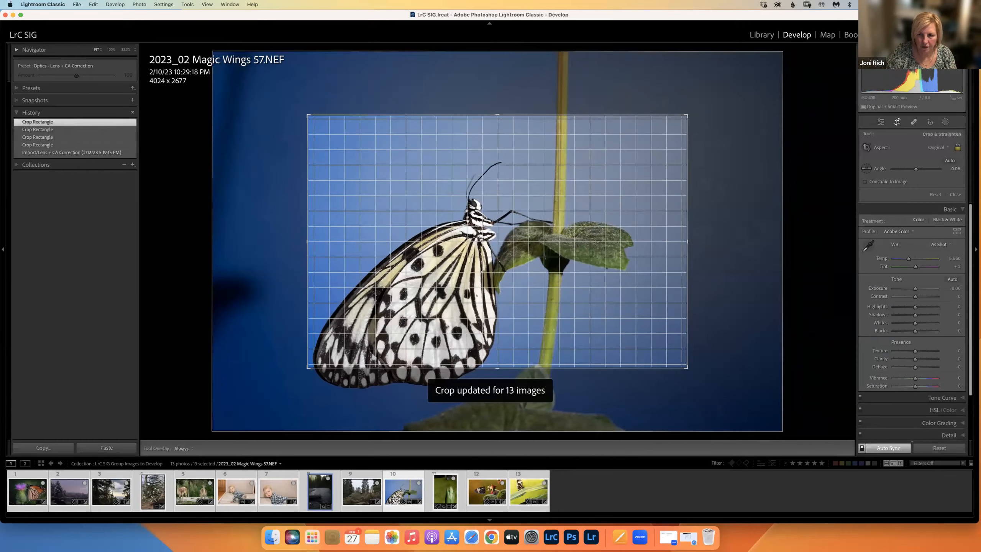
{"action": "left_click_drag", "start_coordinate": [706, 248], "coordinate": [707, 250]}
{"action": "left_click_drag", "start_coordinate": [611, 232], "coordinate": [578, 239]}
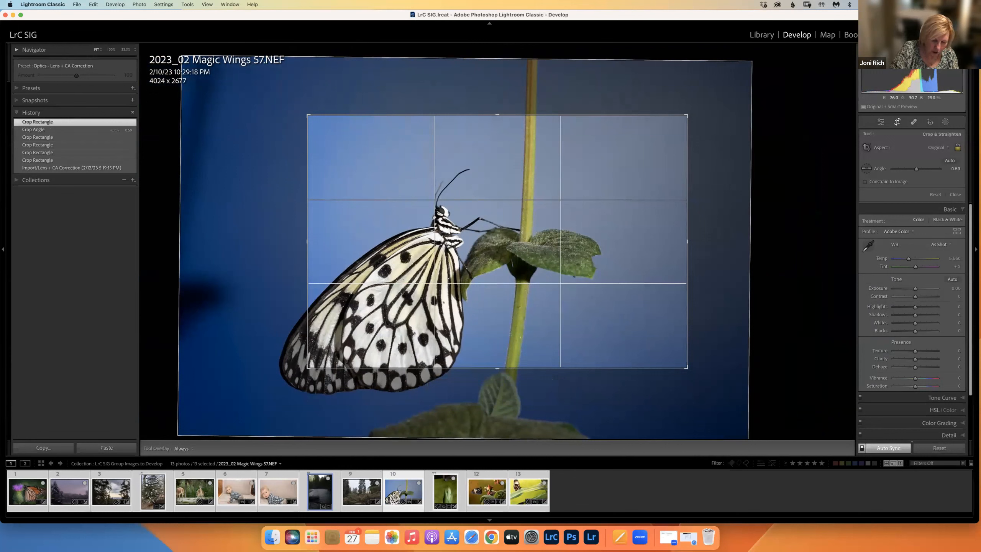
Step: Cycle through the crop guide overlays, including the diagonals, triangles and aspect ratios, and return to the rule-of-thirds grid
{"action": "key", "text": "o"}
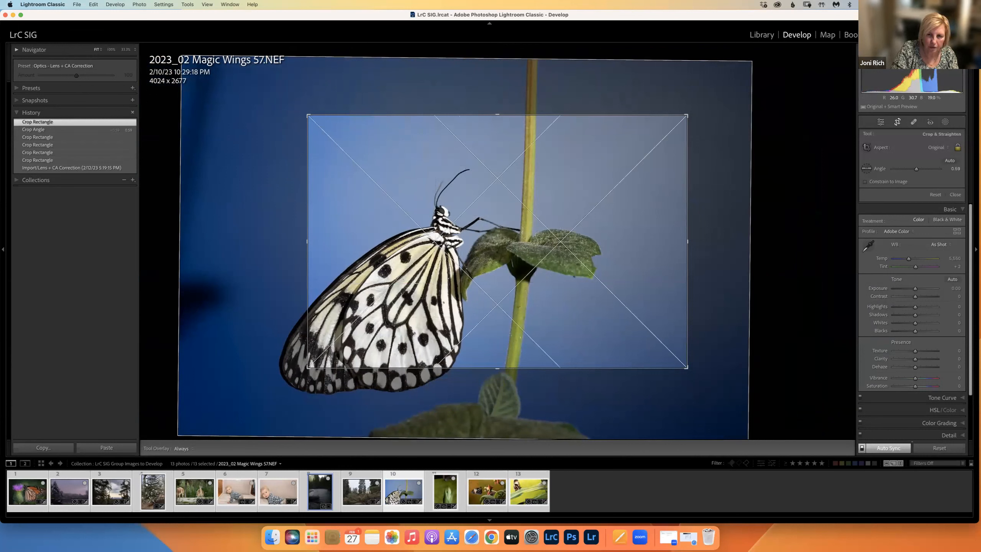
{"action": "key", "text": "o"}
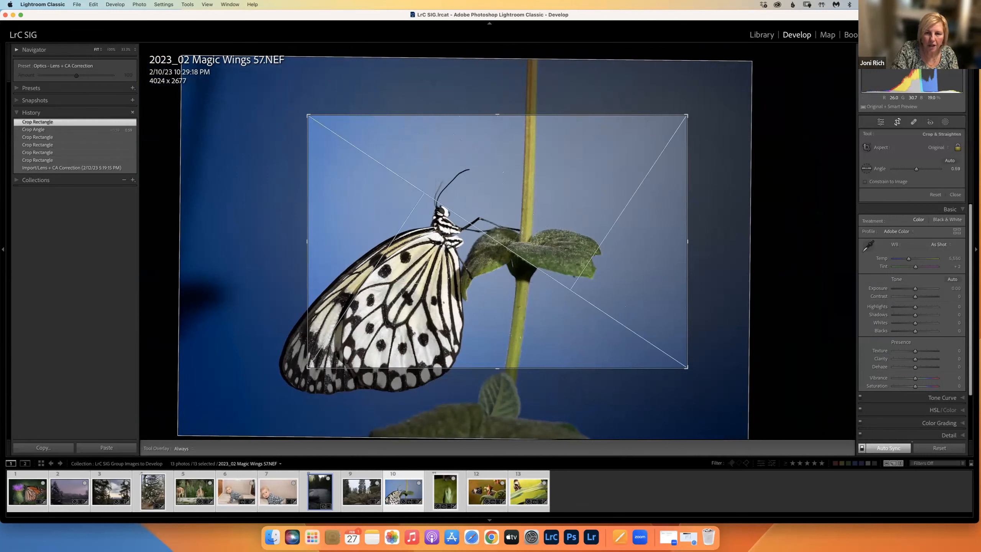
{"action": "key", "text": "o"}
{"action": "key", "text": "o"}
{"action": "key", "text": "o"}
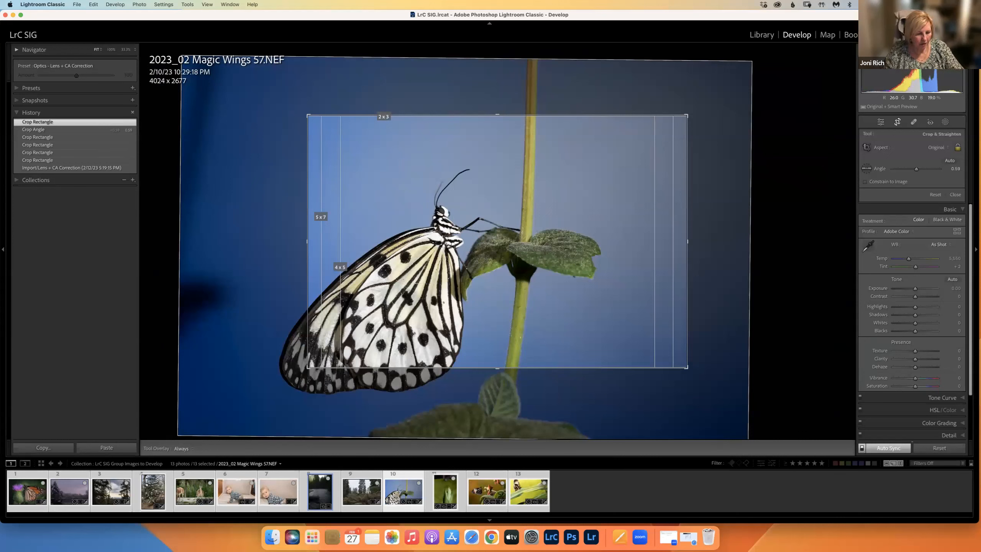
{"action": "key", "text": "o"}
{"action": "key", "text": "o"}
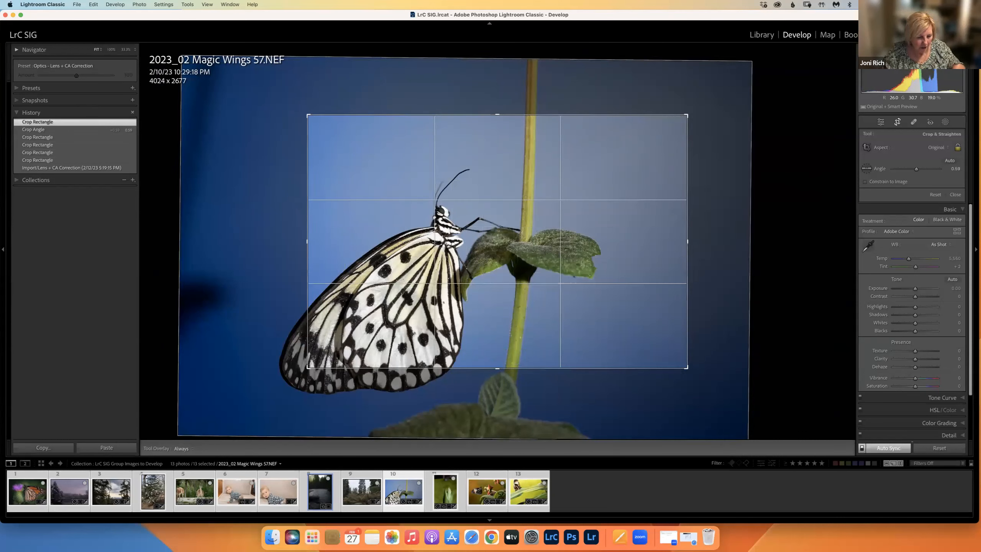
Step: Shrink the crop frame to about 2991 x 1990, enlarge it to about 4141 x 2820 with a custom aspect, and cancel the crop
{"action": "key", "text": "shift"}
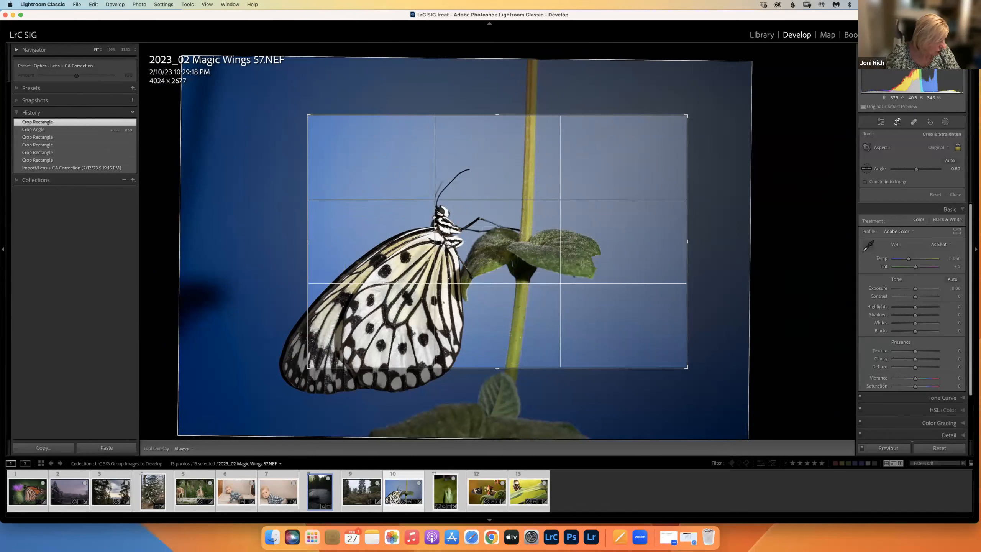
{"action": "left_click_drag", "start_coordinate": [687, 116], "coordinate": [638, 147]}
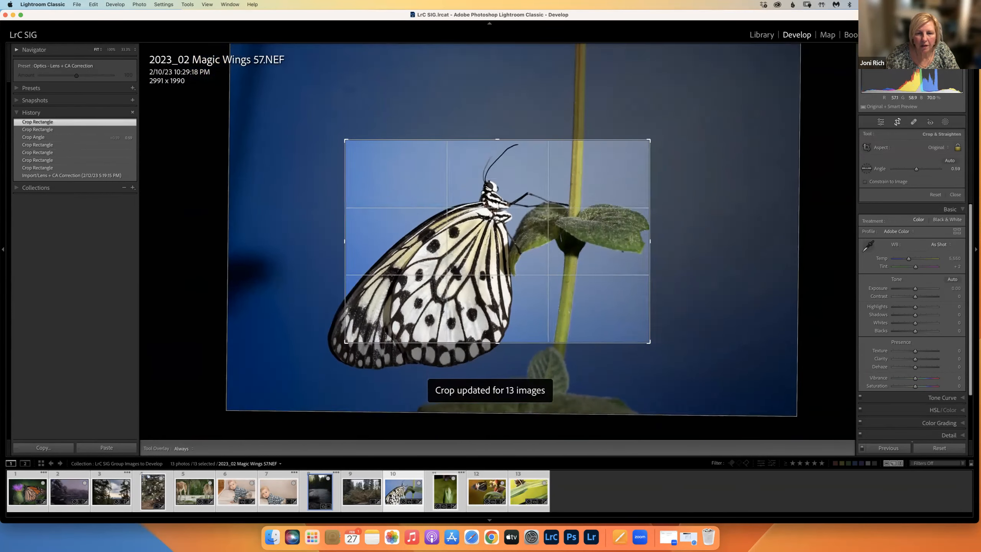
{"action": "left_click_drag", "start_coordinate": [497, 140], "coordinate": [498, 149]}
{"action": "left_click_drag", "start_coordinate": [359, 335], "coordinate": [327, 354]}
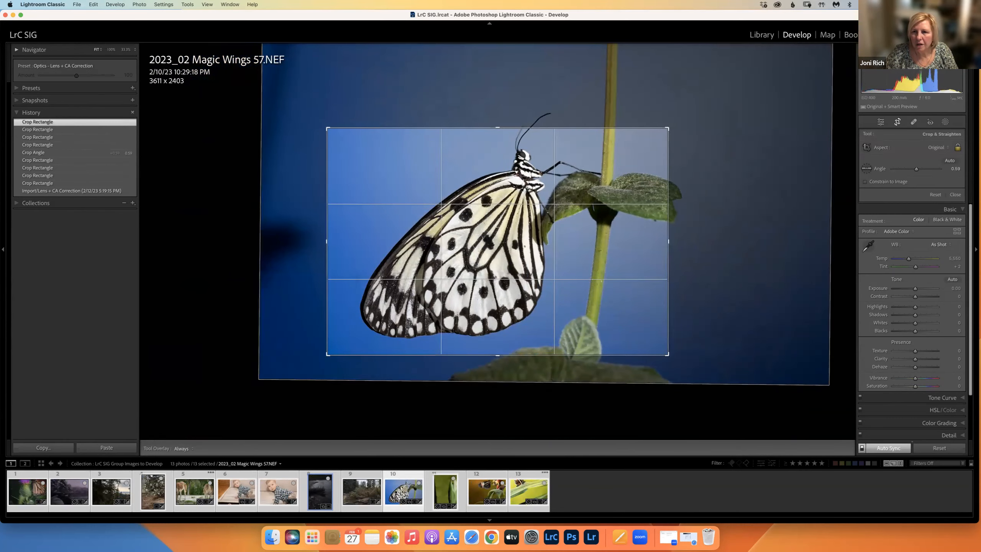
{"action": "left_click_drag", "start_coordinate": [669, 129], "coordinate": [687, 115]}
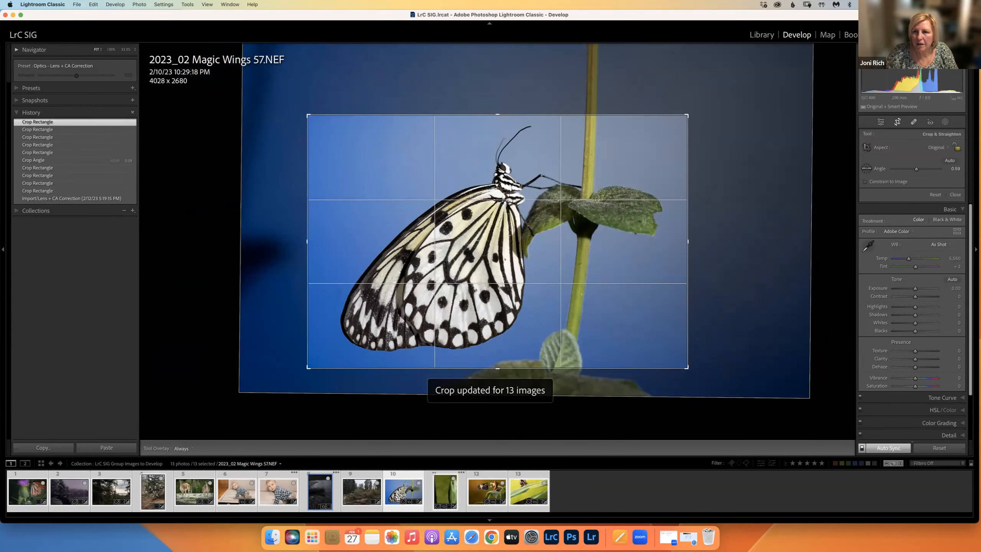
{"action": "mouse_move", "coordinate": [687, 116]}
{"action": "left_mouse_down"}
{"action": "mouse_move", "coordinate": [723, 88]}
{"action": "mouse_move", "coordinate": [668, 125]}
{"action": "mouse_move", "coordinate": [700, 96]}
{"action": "mouse_move", "coordinate": [685, 109]}
{"action": "left_mouse_up"}
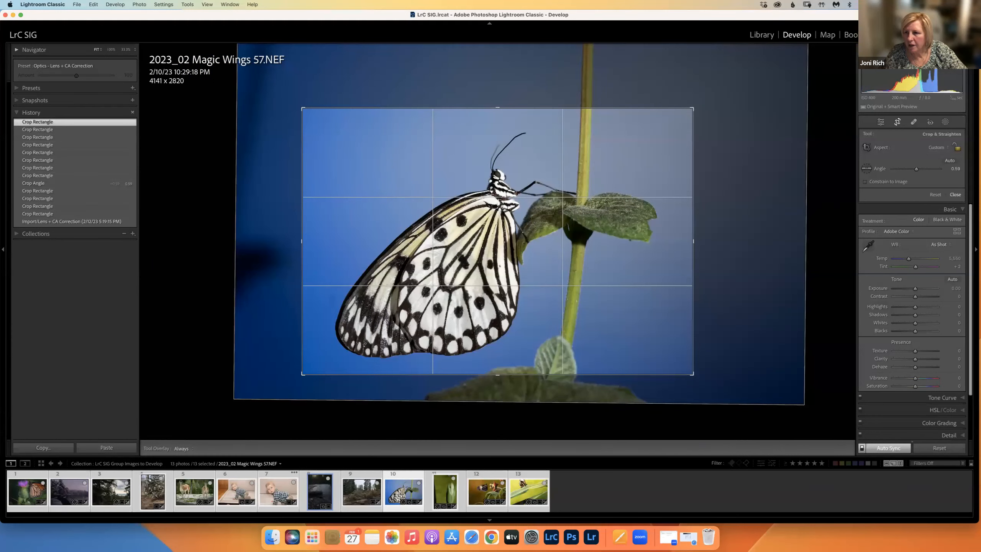
{"action": "key", "text": "Escape"}
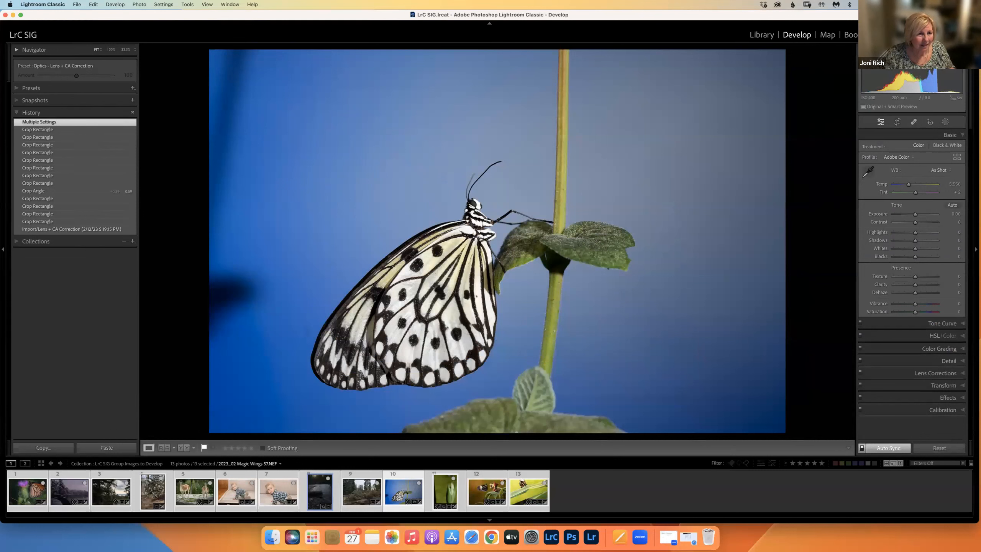
Step: Revert the butterfly photo to its Import/Lens + CA Correction history state and reduce the selection to that photo alone
{"action": "left_click", "coordinate": [71, 229]}
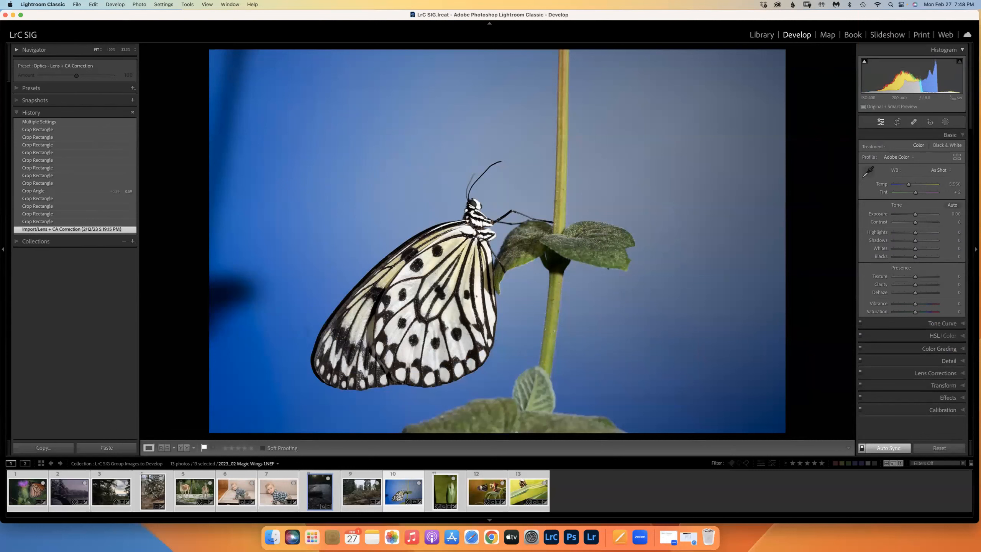
{"action": "key", "text": "super+d"}
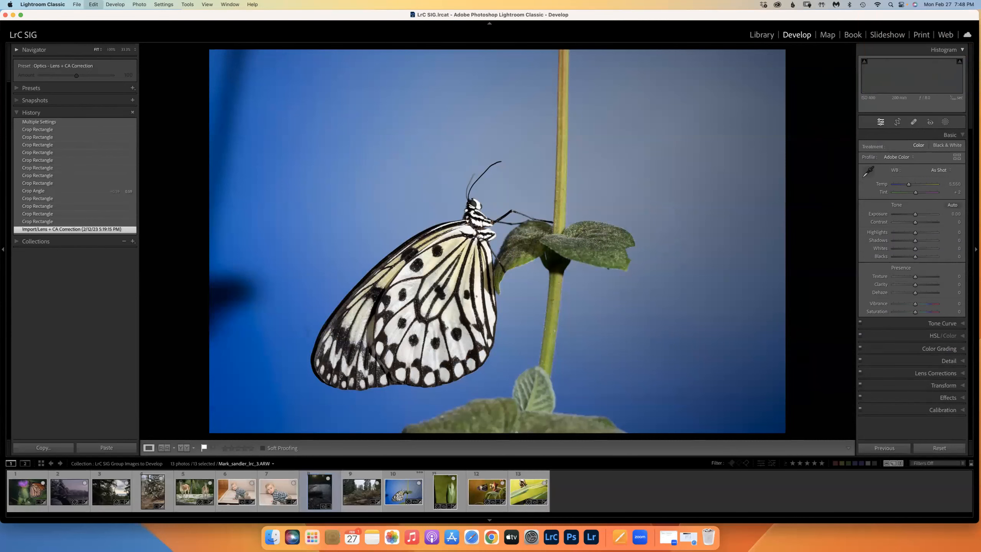
{"action": "left_click", "coordinate": [403, 491]}
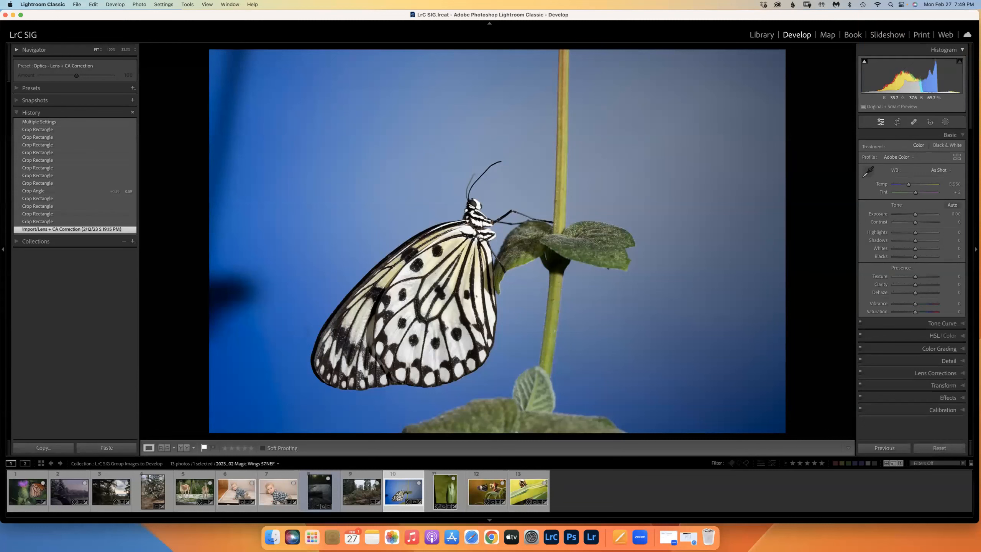
Step: Review the Metadata options in Catalog Settings, including automatic writing of changes into XMP, and revisit them once more before closing
{"action": "key", "text": "XF86AudioRaiseVolume"}
{"action": "left_click", "coordinate": [47, 6]}
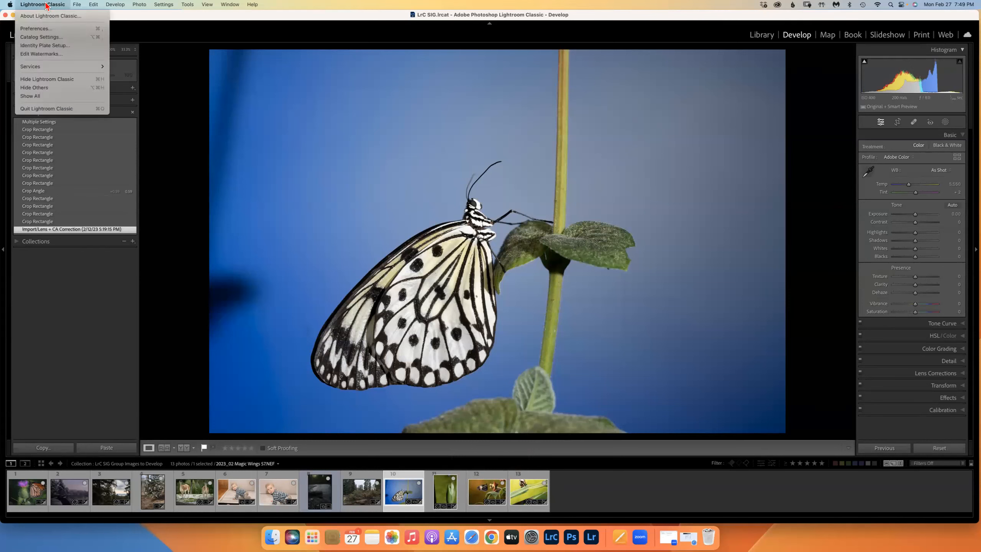
{"action": "left_click", "coordinate": [39, 37]}
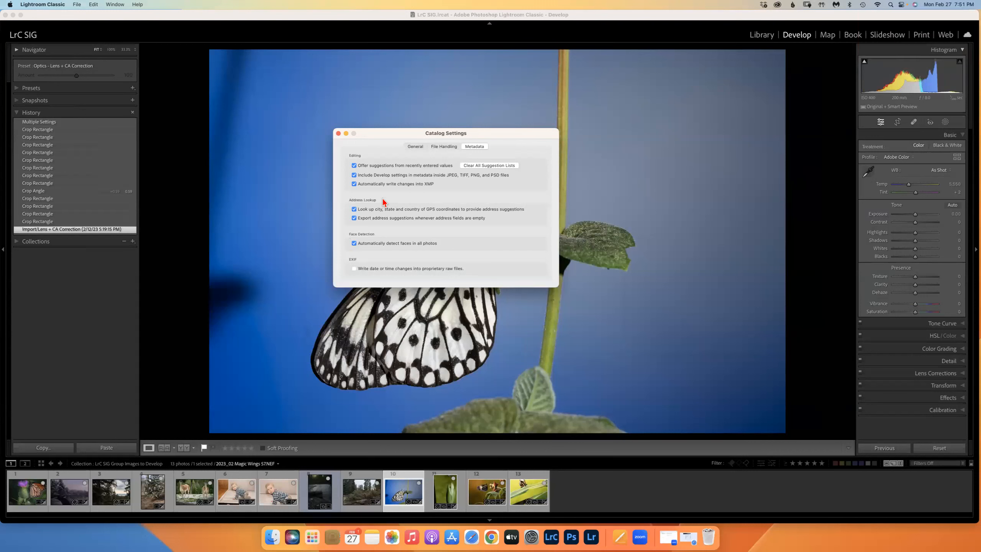
{"action": "left_click", "coordinate": [337, 134]}
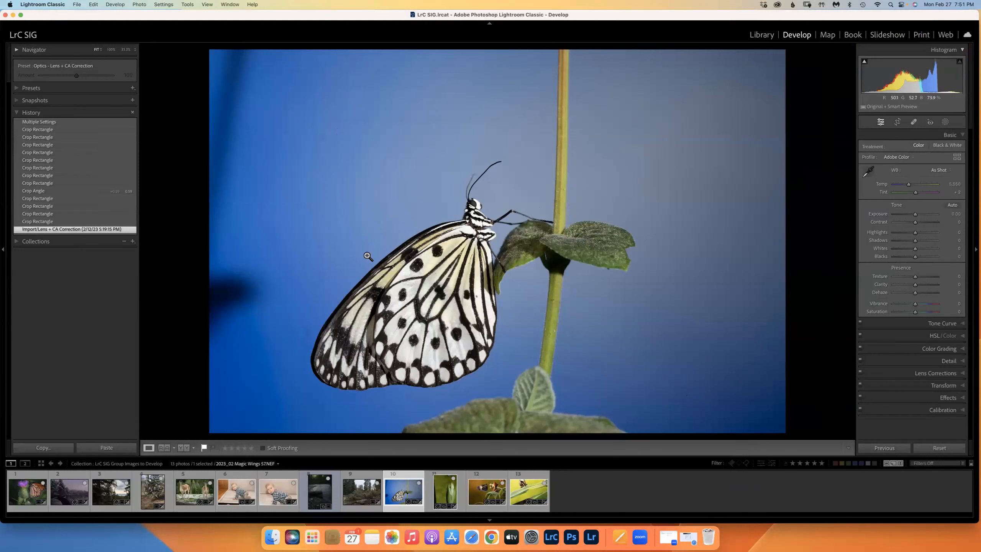
{"action": "left_click", "coordinate": [46, 5]}
{"action": "left_click", "coordinate": [41, 37]}
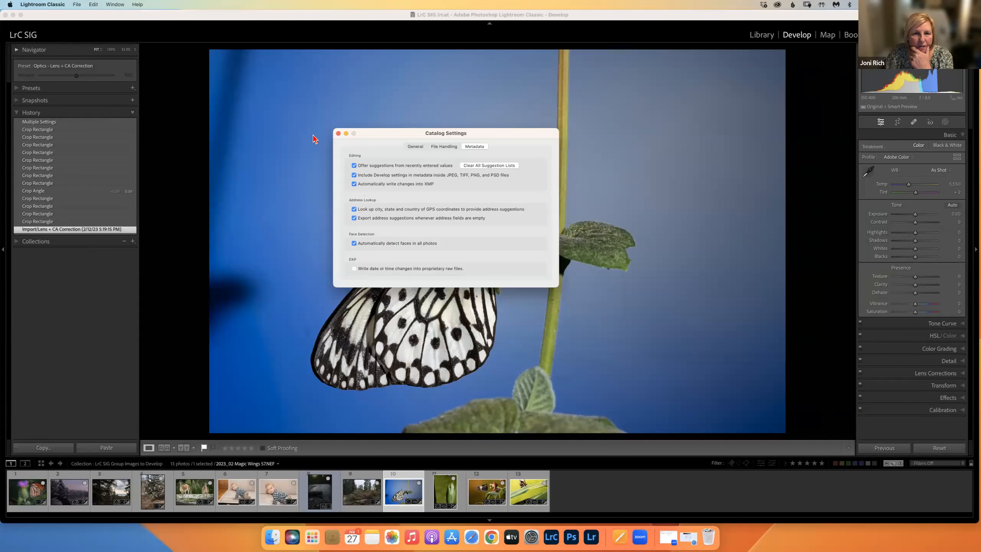
{"action": "left_click", "coordinate": [338, 134]}
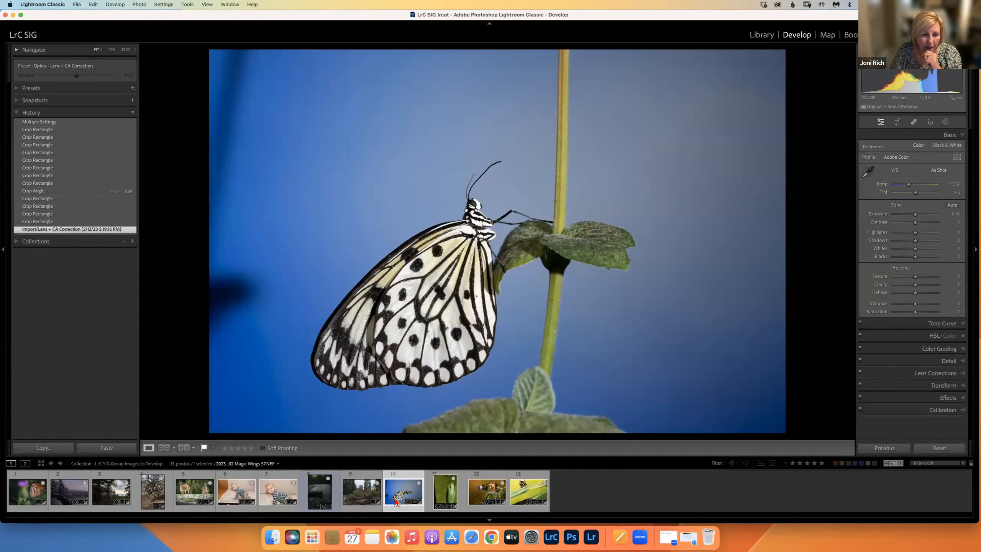
Step: Select the two baby photos in the filmstrip in turn and display the sixth photo in the Library module
{"action": "left_click", "coordinate": [243, 493]}
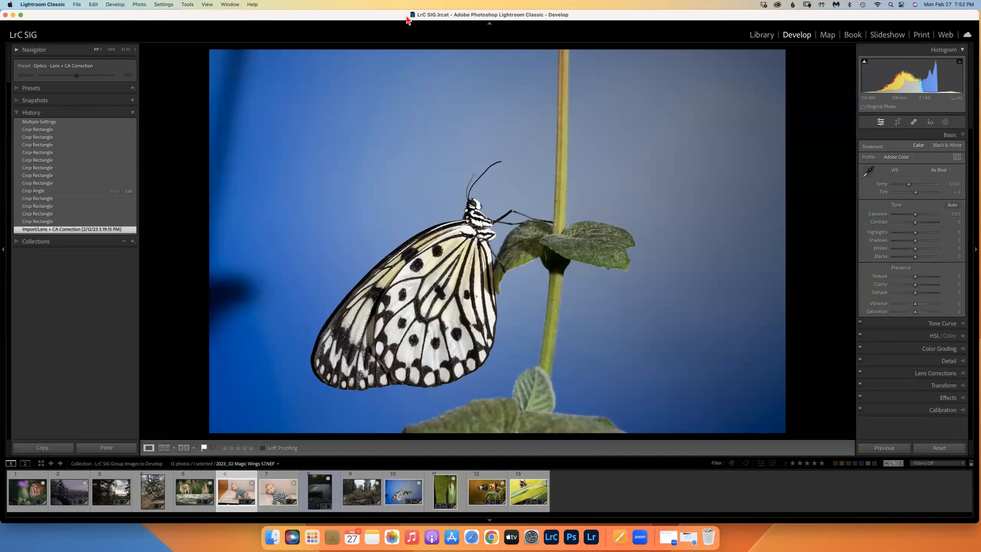
{"action": "left_click", "coordinate": [281, 497]}
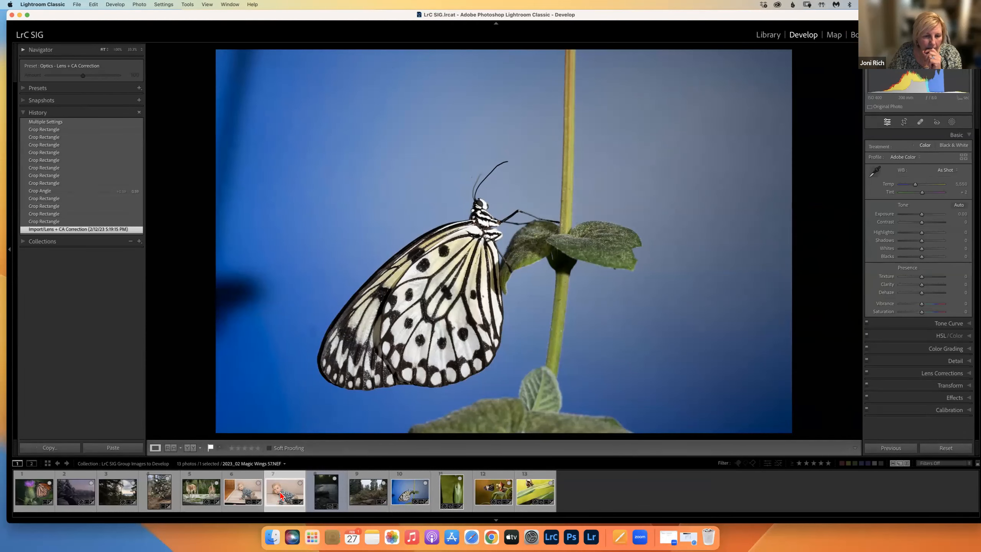
{"action": "left_click", "coordinate": [771, 38]}
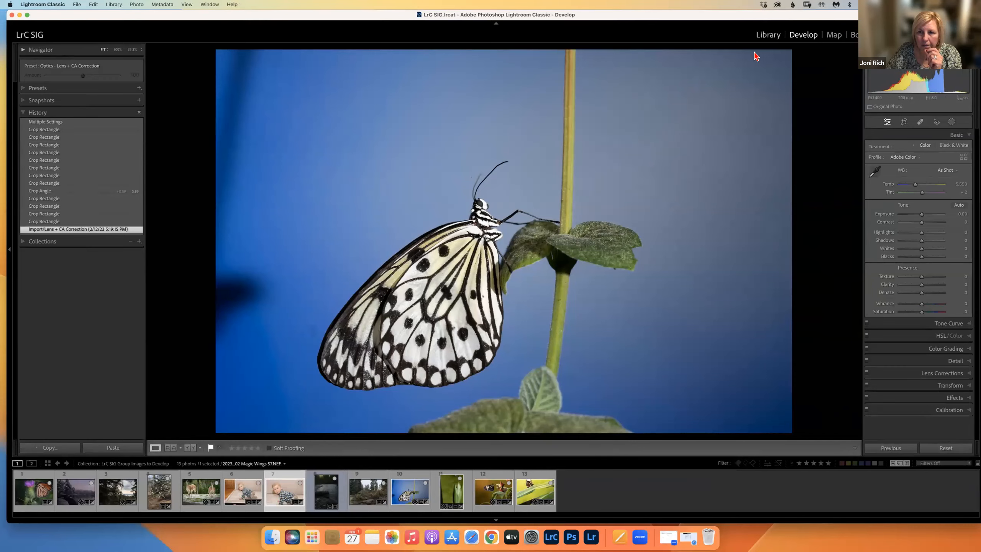
{"action": "left_click", "coordinate": [249, 501]}
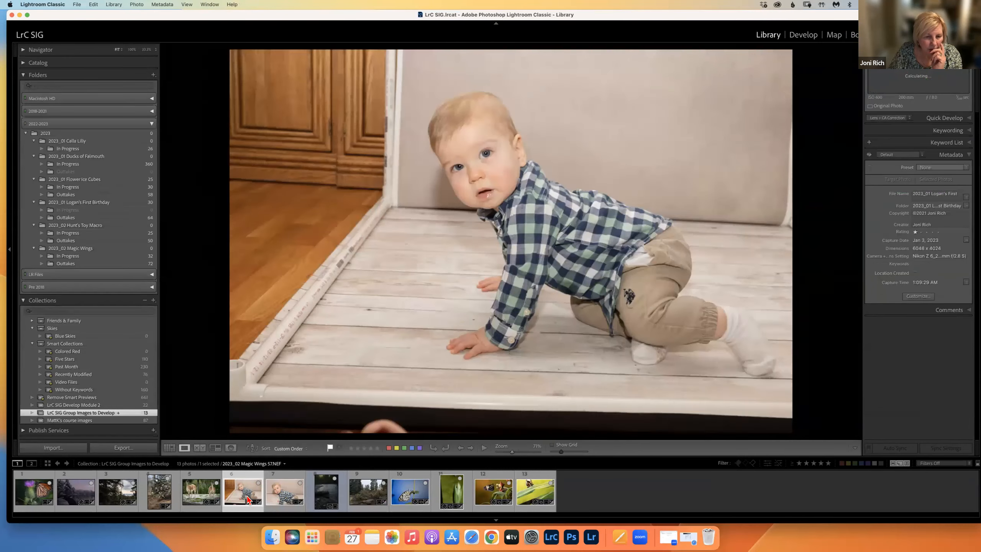
Step: Try opening the sixth photo in Develop, and display the seventh photo in the Library with the window filling the screen
{"action": "left_click", "coordinate": [802, 36]}
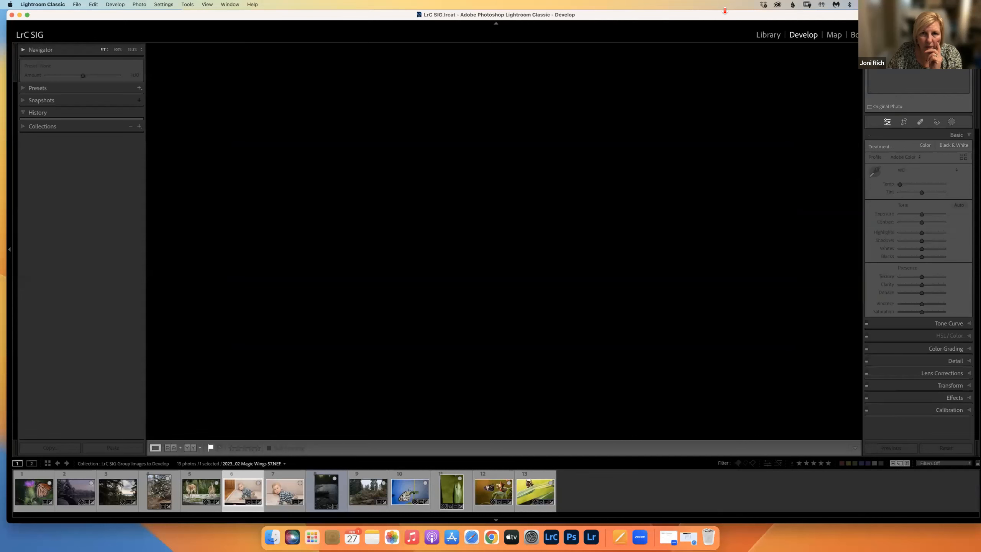
{"action": "double_click", "coordinate": [653, 15]}
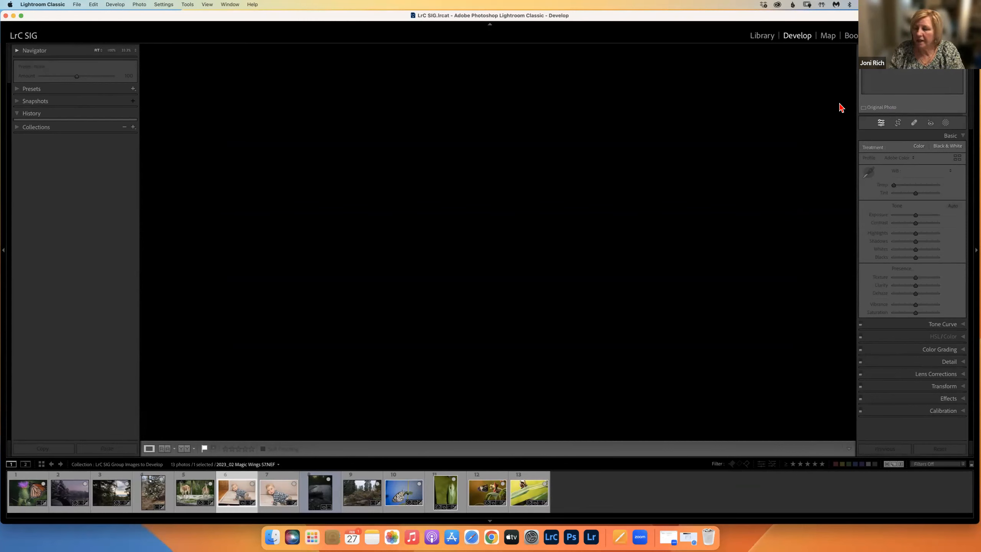
{"action": "key", "text": "Right"}
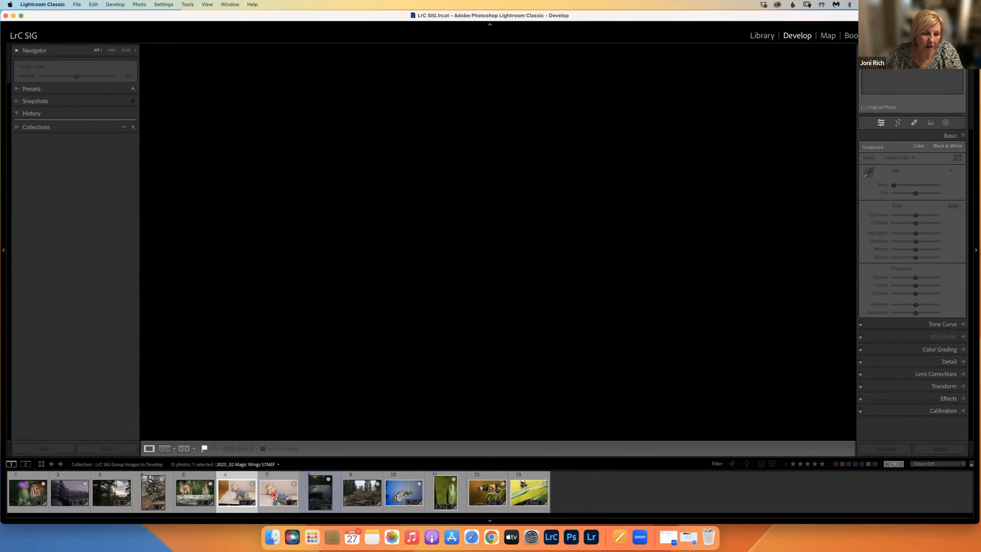
{"action": "left_click", "coordinate": [763, 35]}
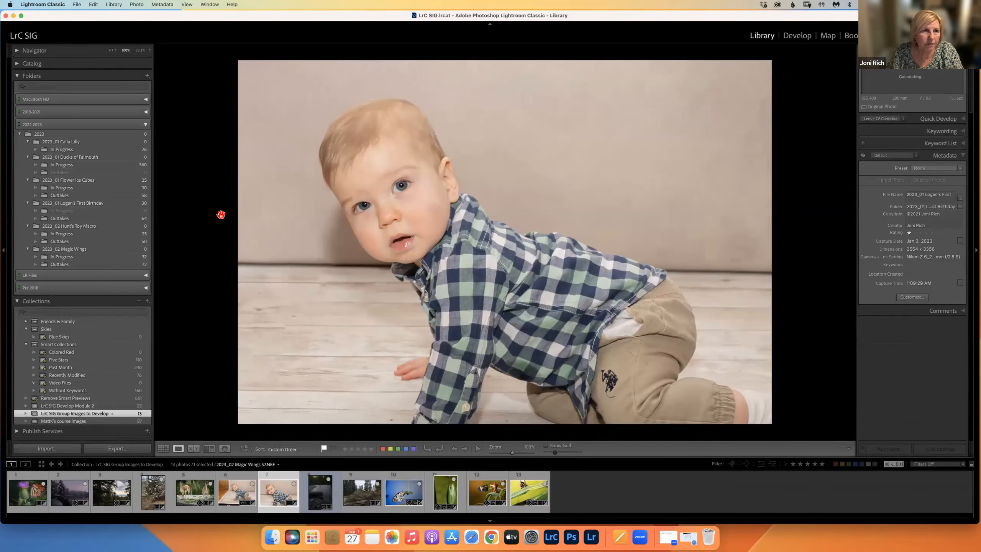
Step: Switch the seventh photo between the grid and the fitted Loupe view, and open it in the Develop module
{"action": "left_click", "coordinate": [112, 50]}
{"action": "key", "text": "g"}
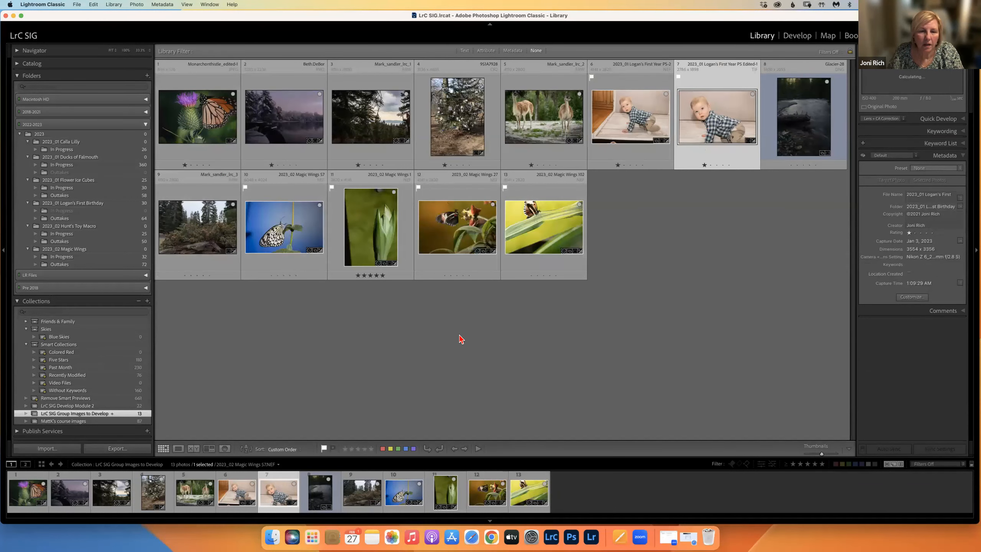
{"action": "key", "text": "z"}
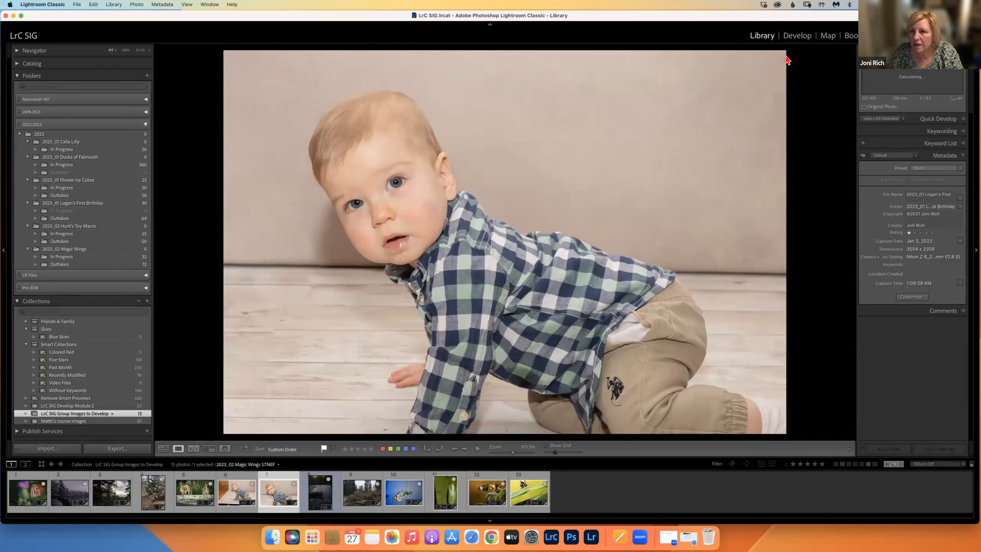
{"action": "left_click", "coordinate": [801, 38]}
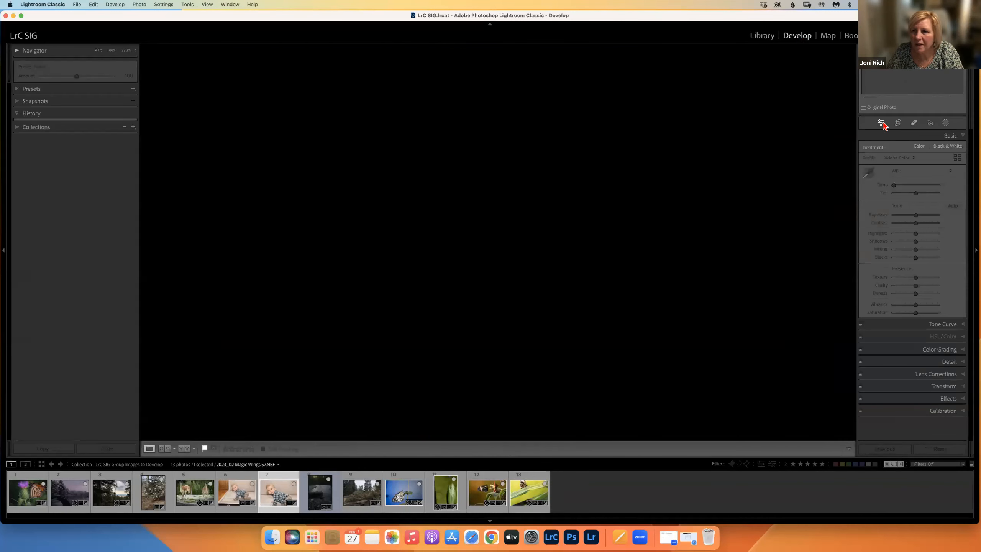
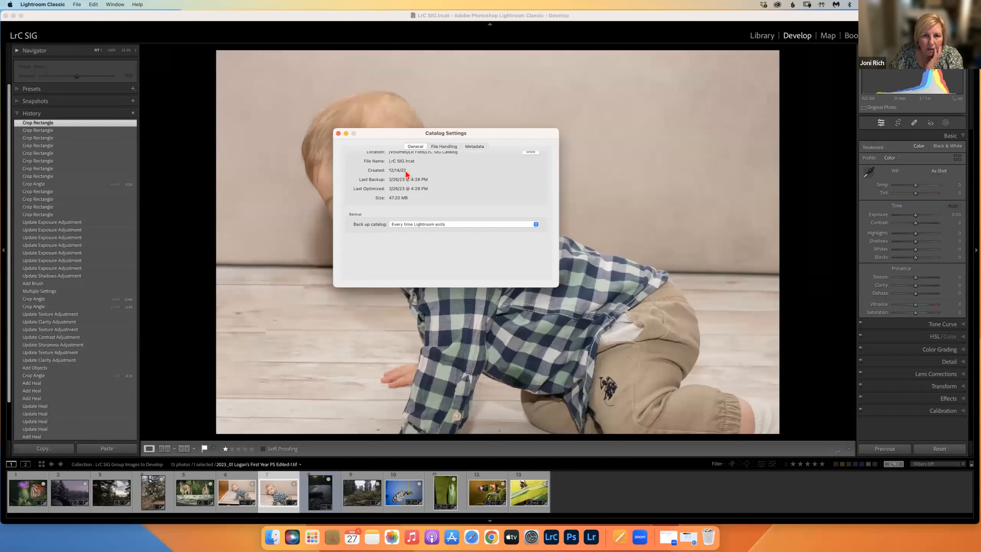
Step: Close Catalog Settings and set the Camera Raw cache's maximum size to 10 GB in the Performance preferences
{"action": "left_click", "coordinate": [338, 138]}
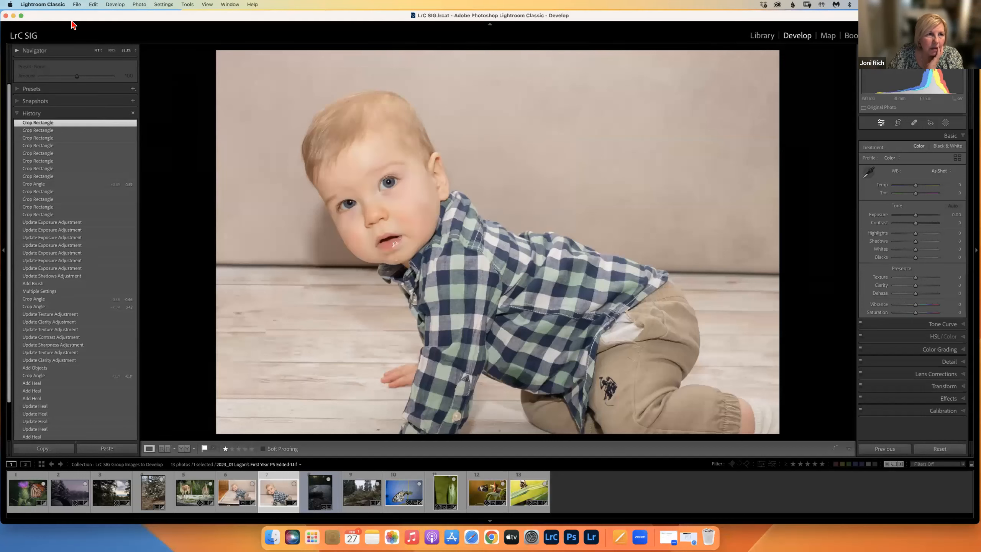
{"action": "left_click", "coordinate": [41, 5]}
{"action": "left_click", "coordinate": [36, 28]}
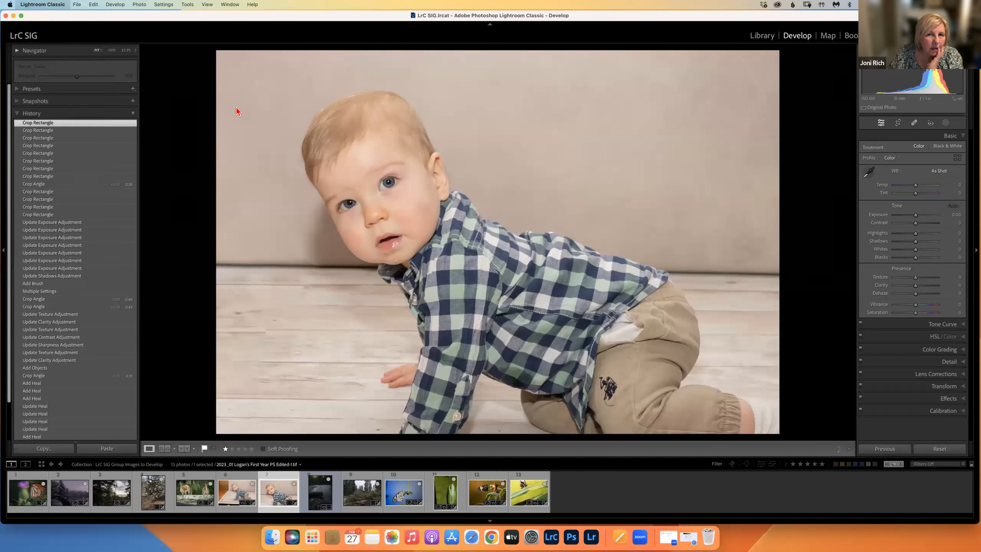
{"action": "left_click", "coordinate": [349, 195]}
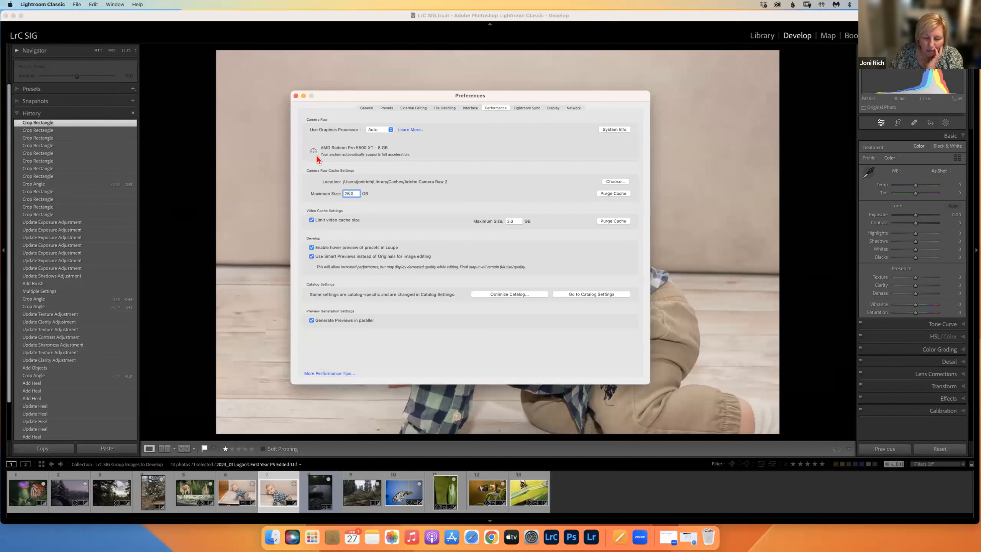
{"action": "key", "text": "BackSpace"}
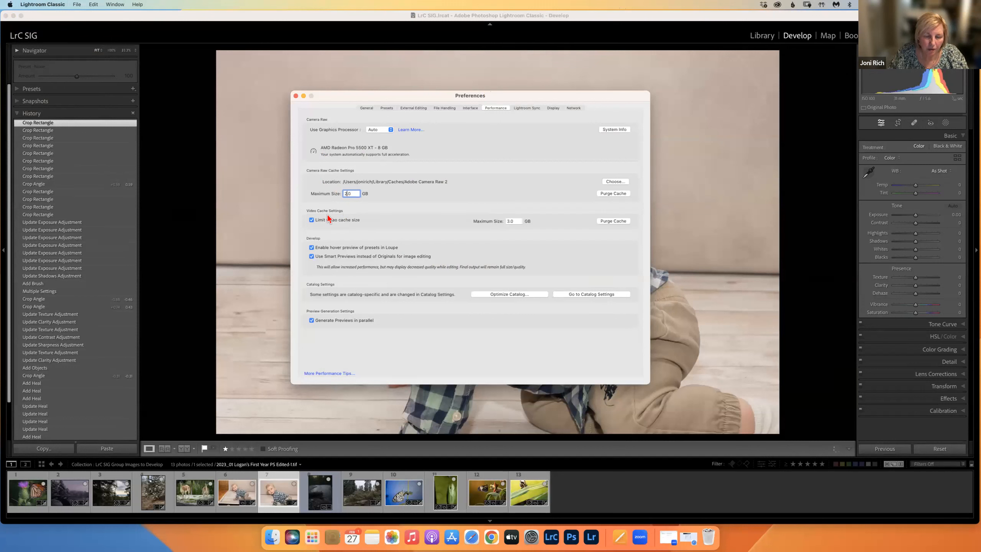
{"action": "type", "text": "10"}
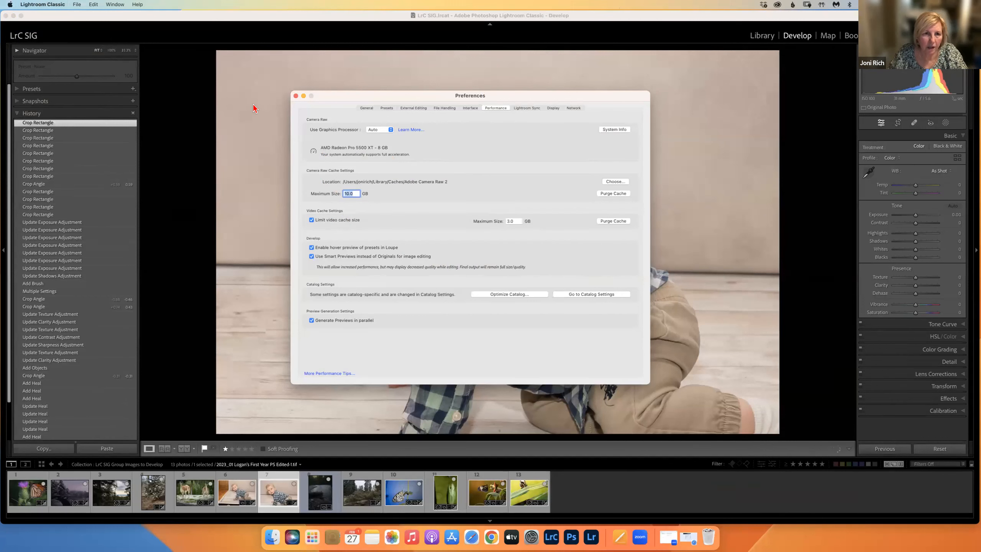
{"action": "left_click", "coordinate": [296, 96]}
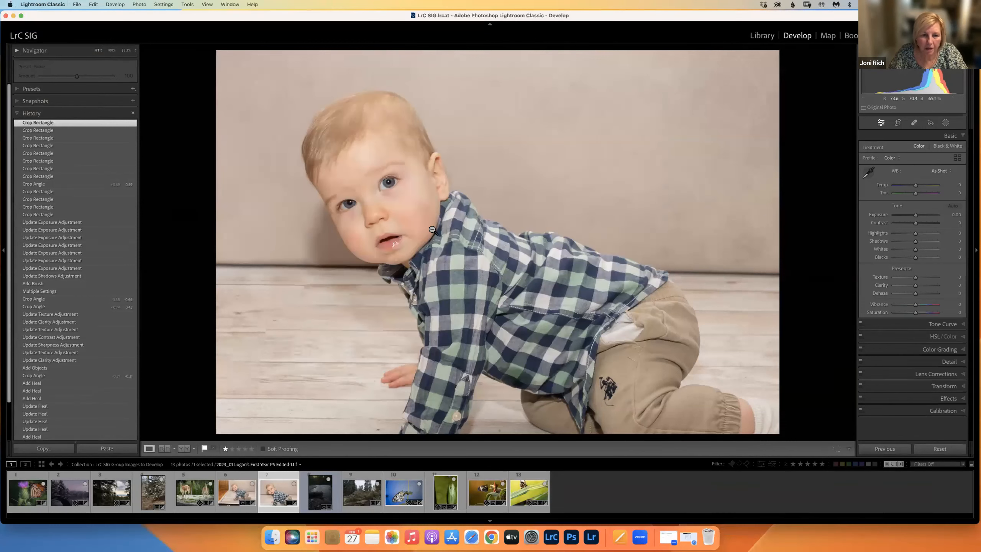
Step: Open the sixth photo in Develop and revert it to its Delete Heal history state
{"action": "left_click", "coordinate": [236, 487]}
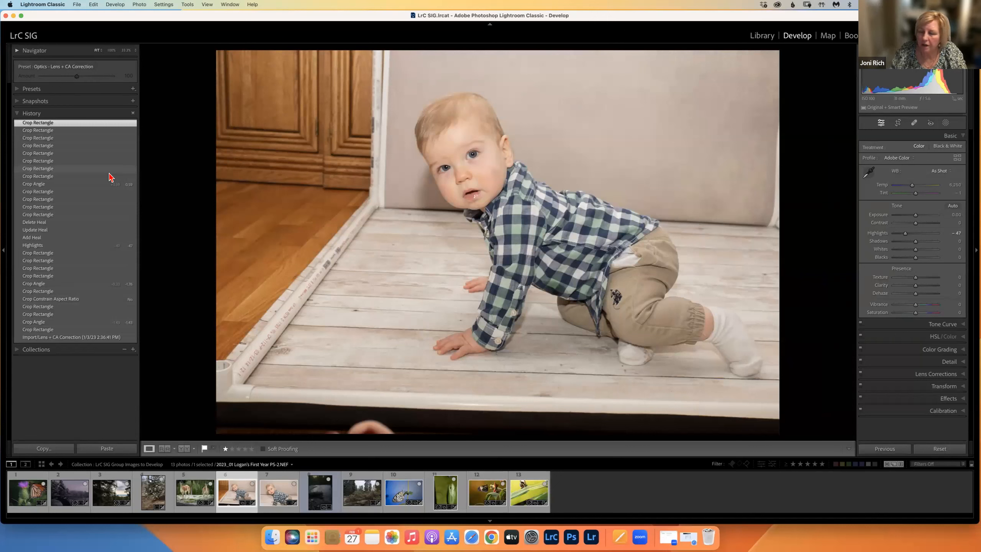
{"action": "right_click", "coordinate": [290, 174]}
{"action": "left_click", "coordinate": [272, 183]}
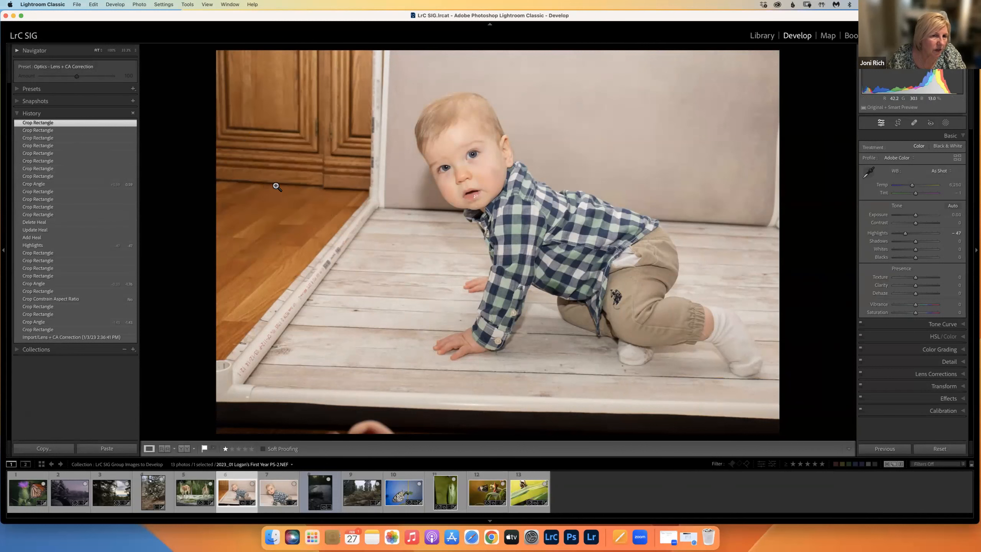
{"action": "left_click", "coordinate": [43, 223]}
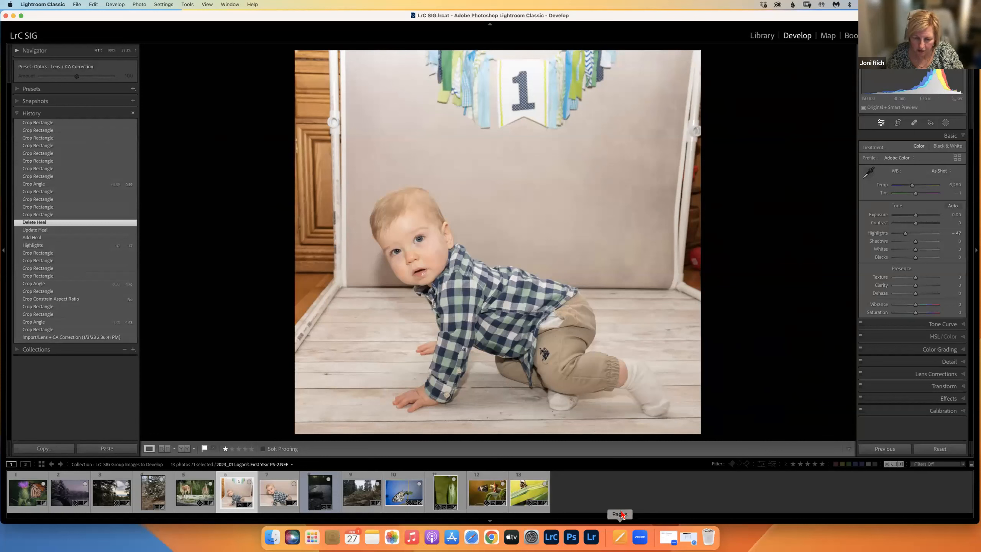
{"action": "right_click", "coordinate": [571, 540]}
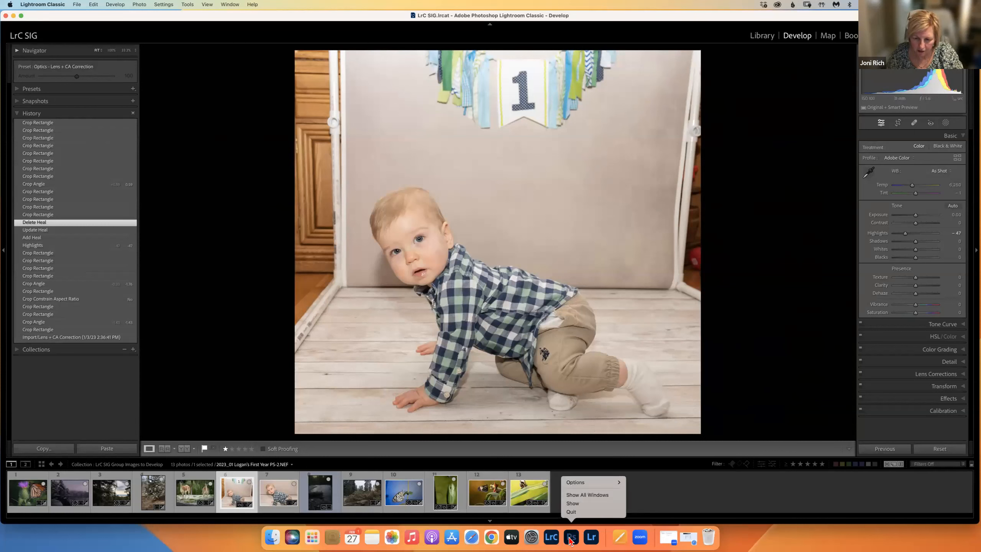
{"action": "left_click", "coordinate": [690, 487]}
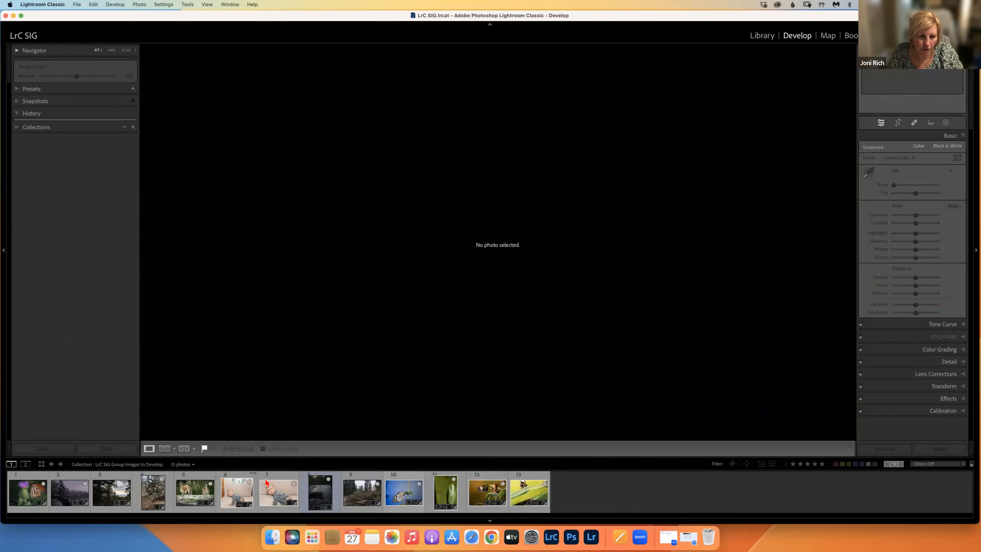
{"action": "left_click", "coordinate": [234, 500]}
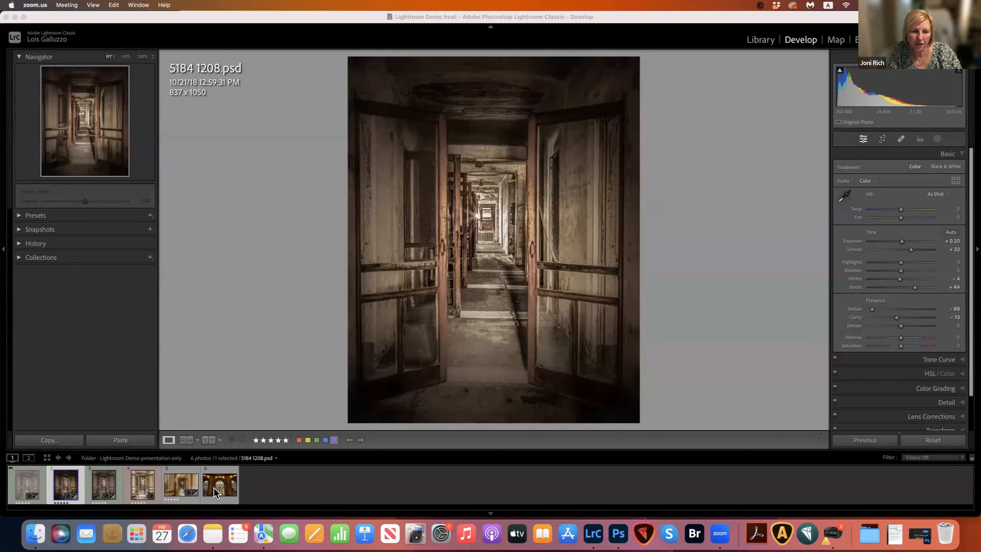
Step: Display the 5184cr2.cr2 hallway photo from the Lightroom Demo presentation only folder in Develop
{"action": "left_click", "coordinate": [175, 478]}
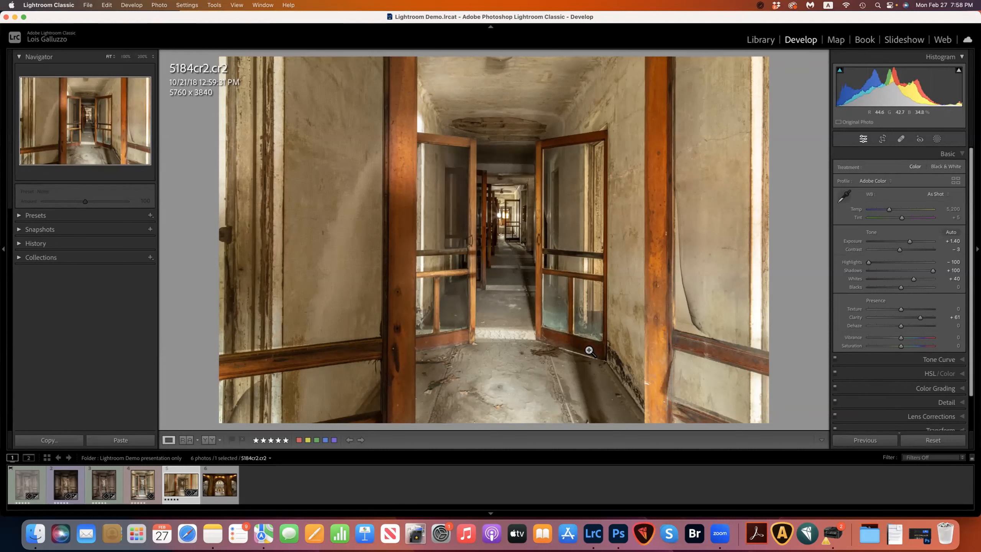
Step: Compare the finished hallway image 5184 1208.psd with the raw photo 5184cr2.cr2
{"action": "left_click", "coordinate": [60, 491]}
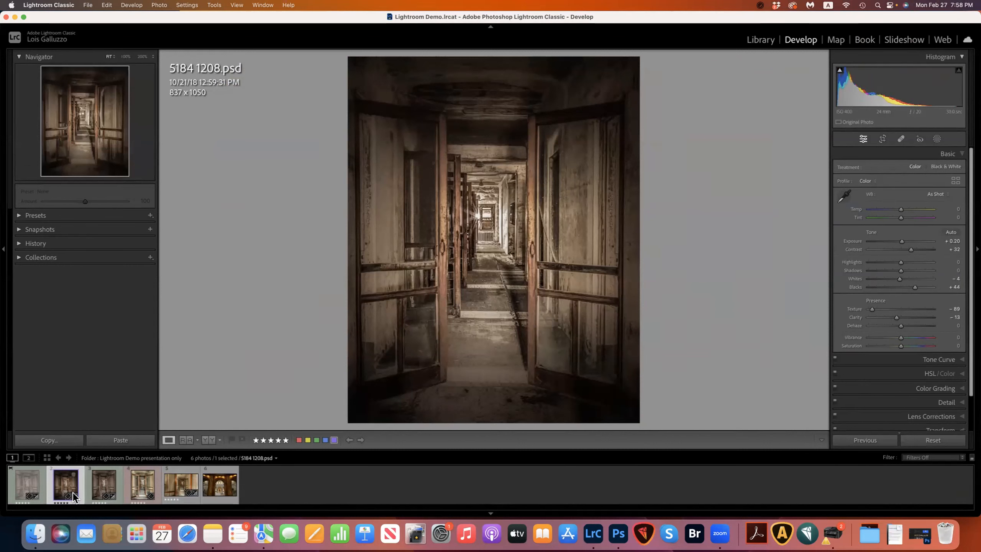
{"action": "left_click", "coordinate": [184, 487]}
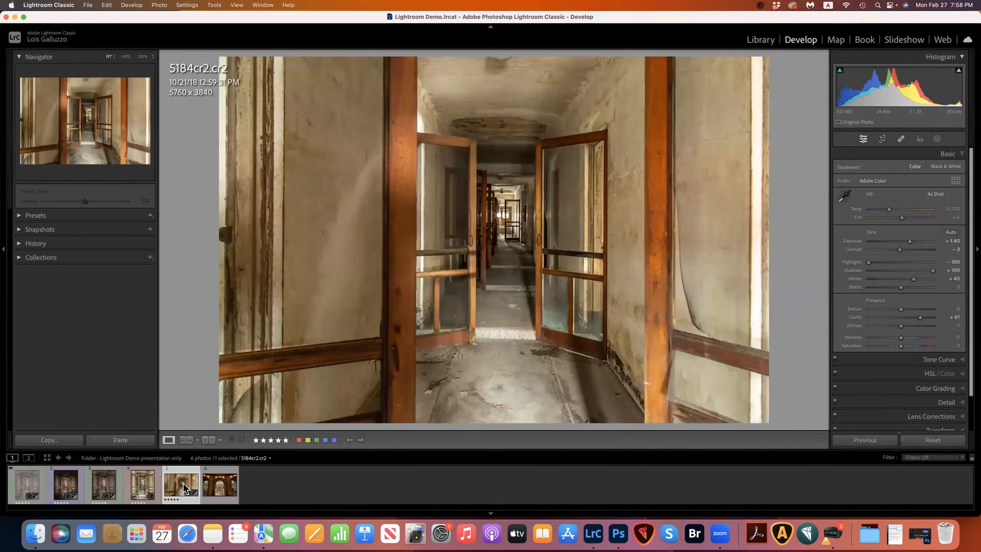
{"action": "left_click", "coordinate": [61, 486]}
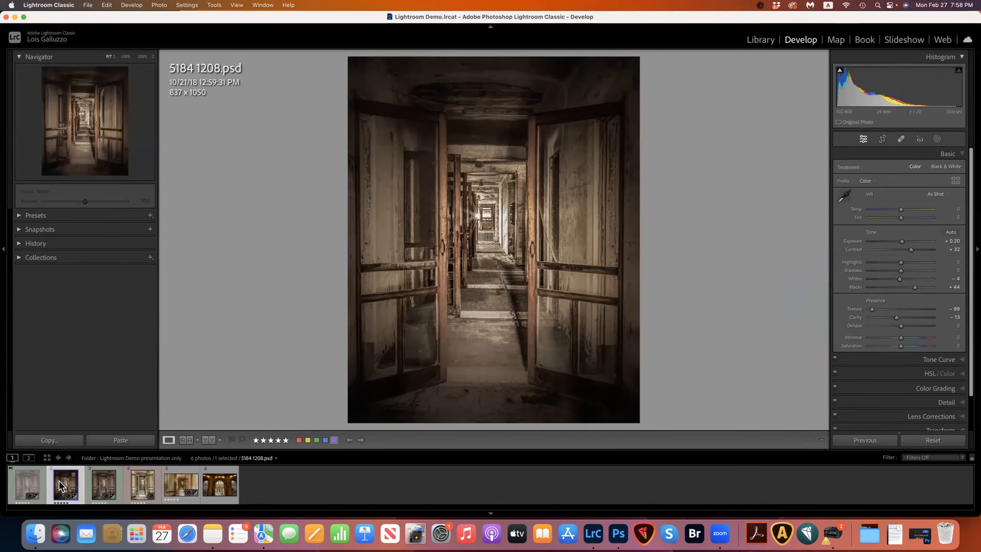
Step: Open the raw hallway photo 5184cr2.cr2 in Adobe Photoshop 2023 for editing
{"action": "left_click", "coordinate": [188, 488]}
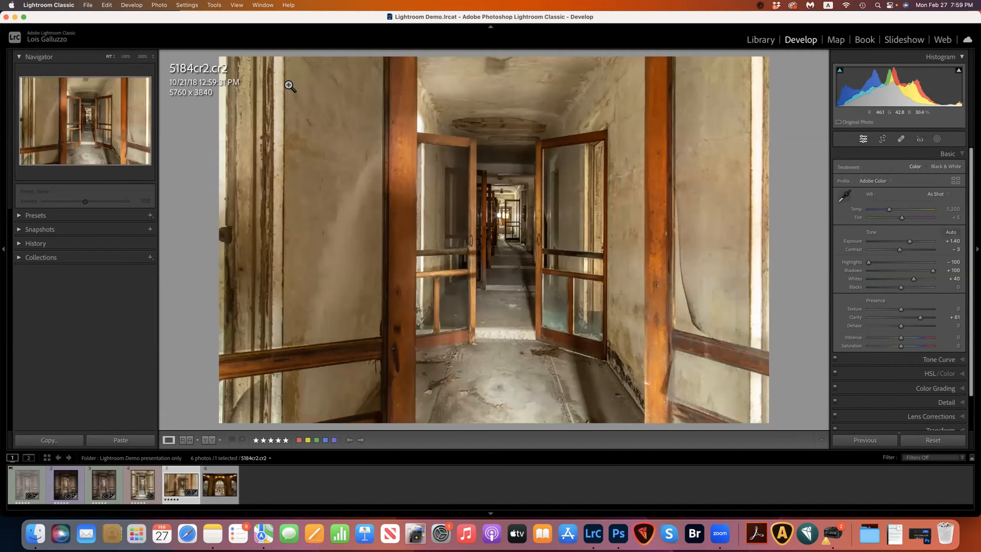
{"action": "left_click", "coordinate": [159, 5]}
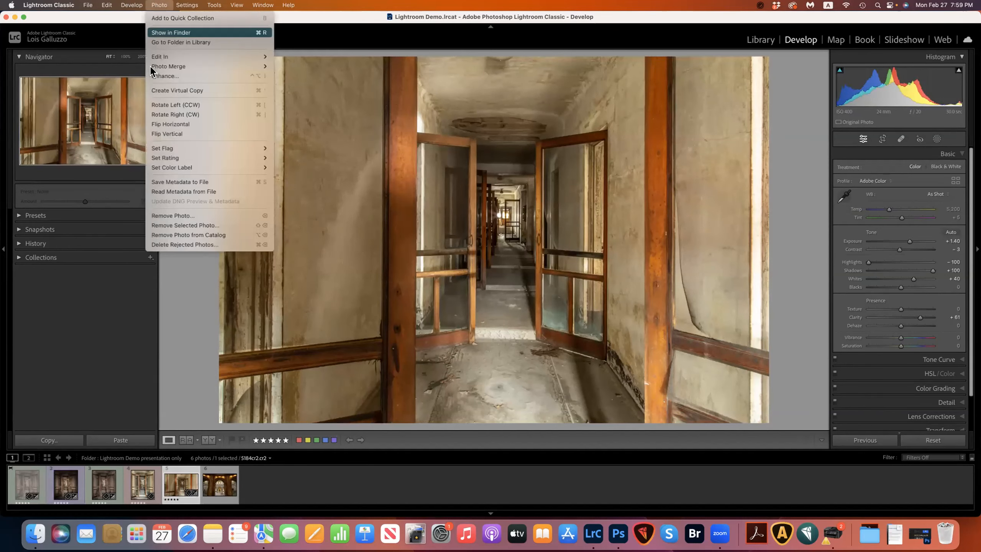
{"action": "mouse_move", "coordinate": [154, 58]}
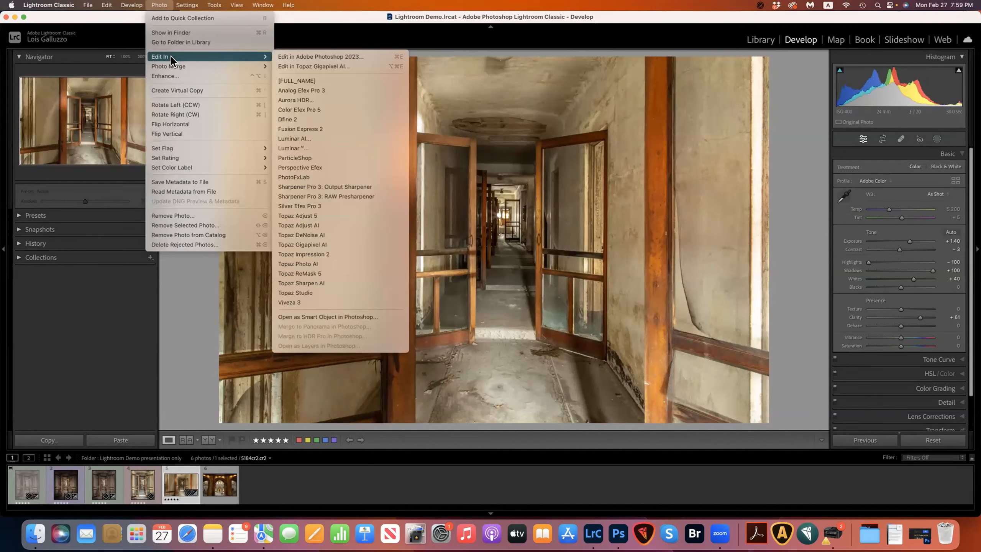
{"action": "left_click", "coordinate": [326, 56]}
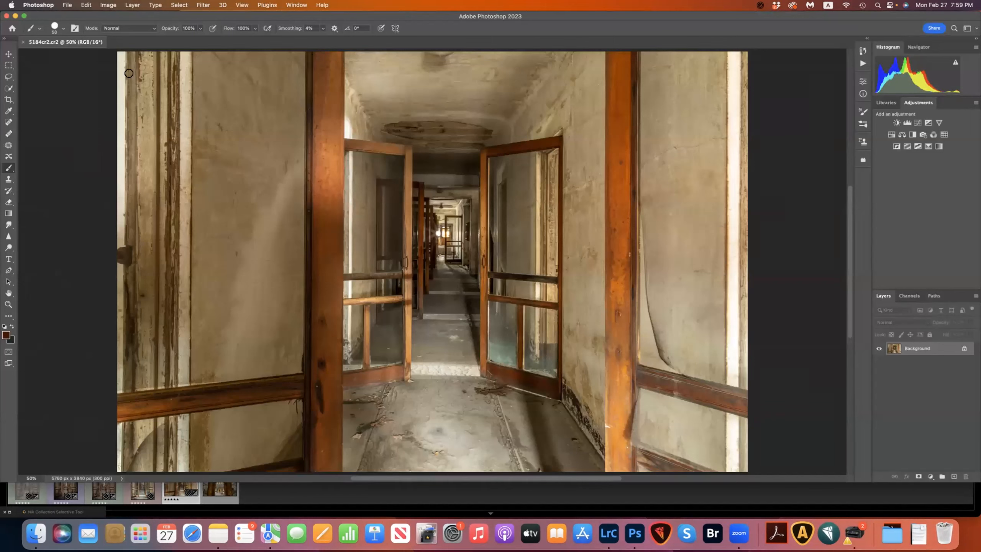
Step: Crop the photo tightly around the open double doors, to about 2828 × 2543 px
{"action": "left_click", "coordinate": [8, 101]}
{"action": "left_click_drag", "start_coordinate": [113, 48], "coordinate": [207, 87]}
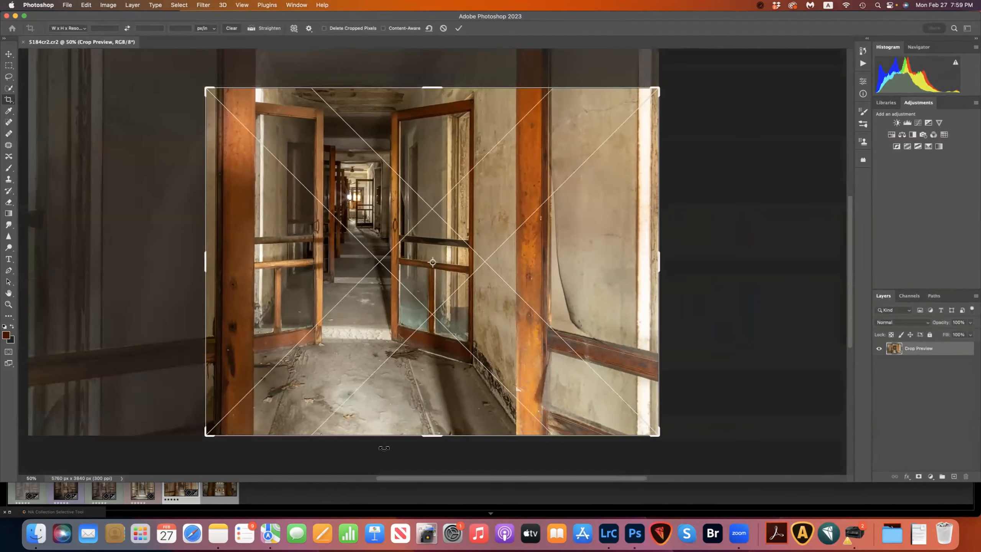
{"action": "left_click", "coordinate": [383, 432]}
{"action": "left_click_drag", "start_coordinate": [392, 439], "coordinate": [445, 401]}
{"action": "left_click", "coordinate": [658, 319]}
{"action": "left_click_drag", "start_coordinate": [656, 321], "coordinate": [585, 309]}
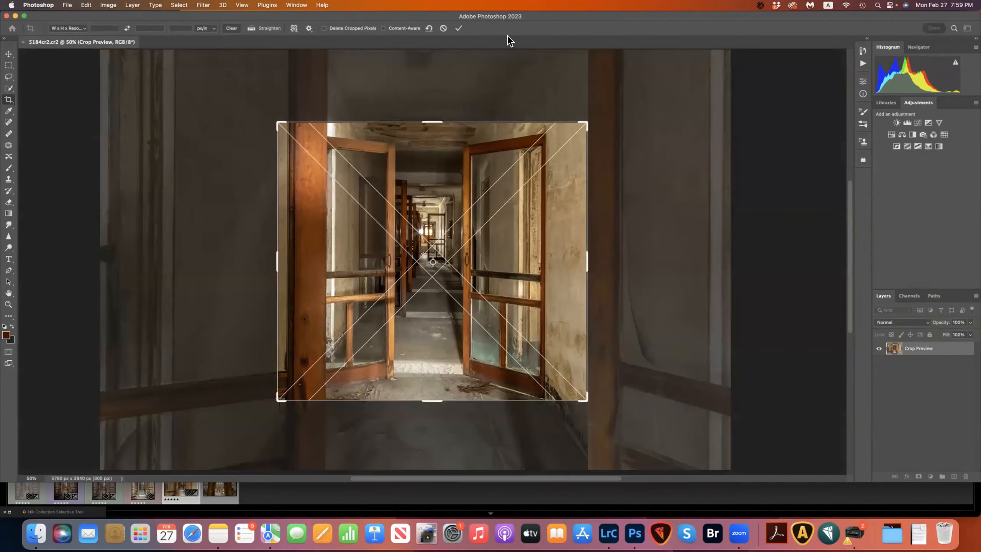
{"action": "left_click", "coordinate": [458, 29]}
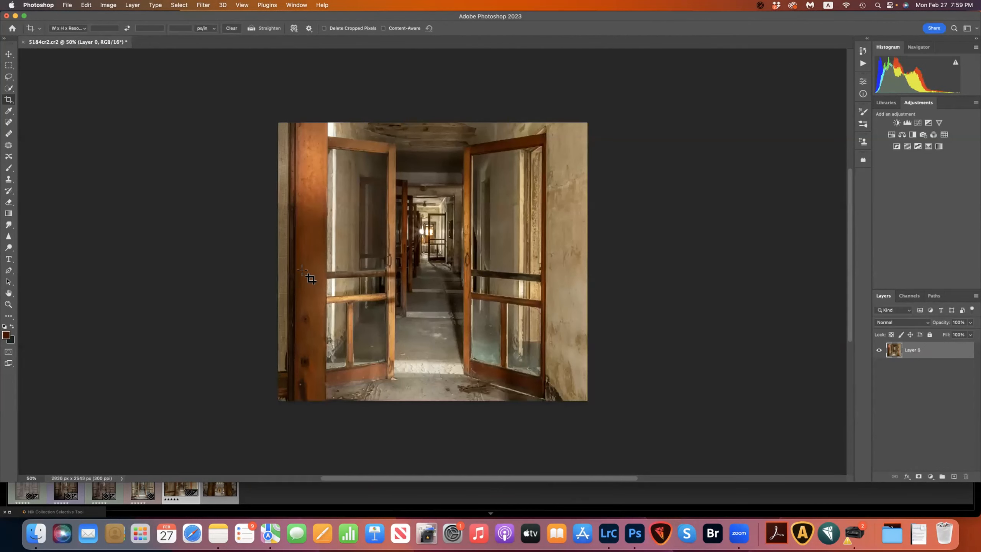
Step: Copy a full-height rectangle covering the outer part of the right-hand door and its wall, and paste it in place
{"action": "left_click", "coordinate": [8, 67]}
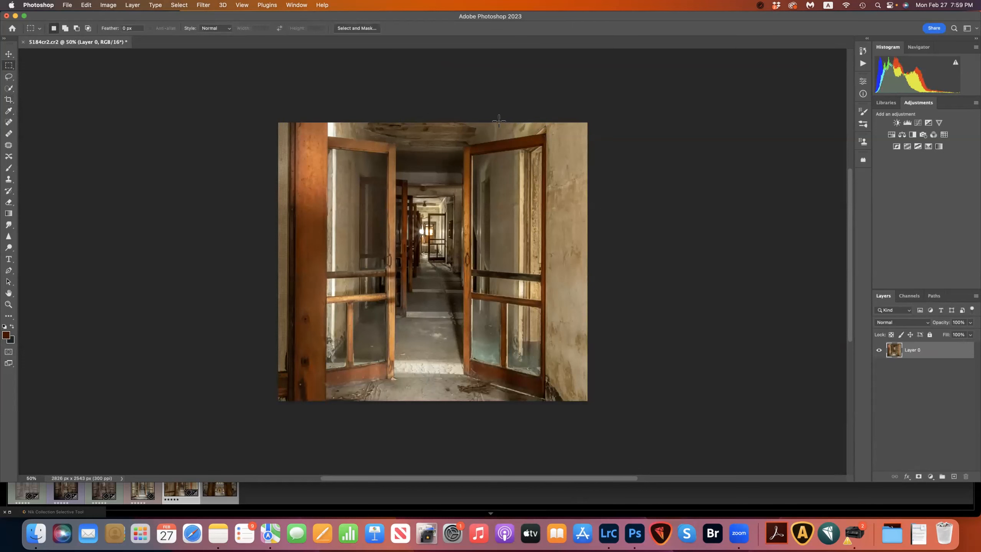
{"action": "left_click_drag", "start_coordinate": [498, 121], "coordinate": [595, 416]}
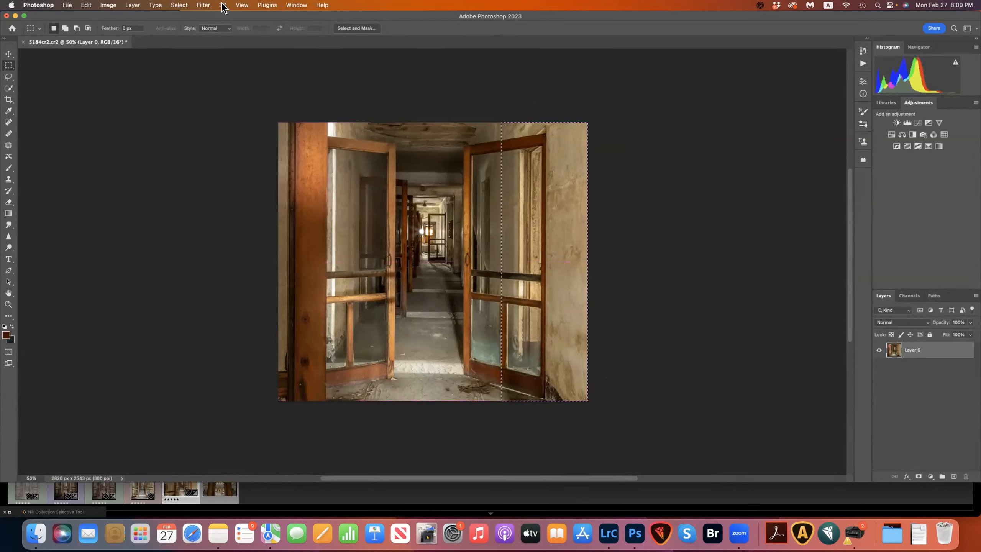
{"action": "left_click", "coordinate": [87, 6]}
{"action": "left_click", "coordinate": [87, 59]}
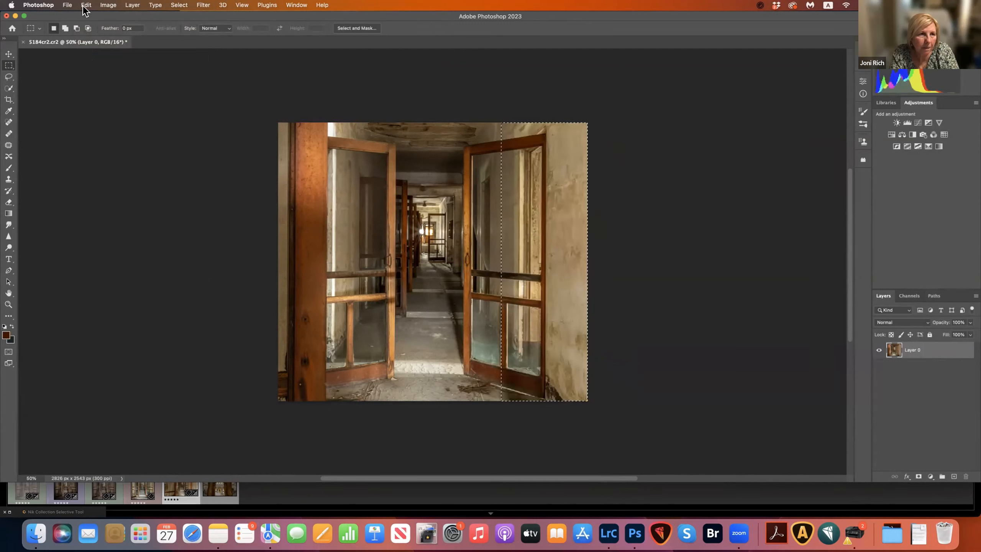
{"action": "left_click", "coordinate": [86, 5]}
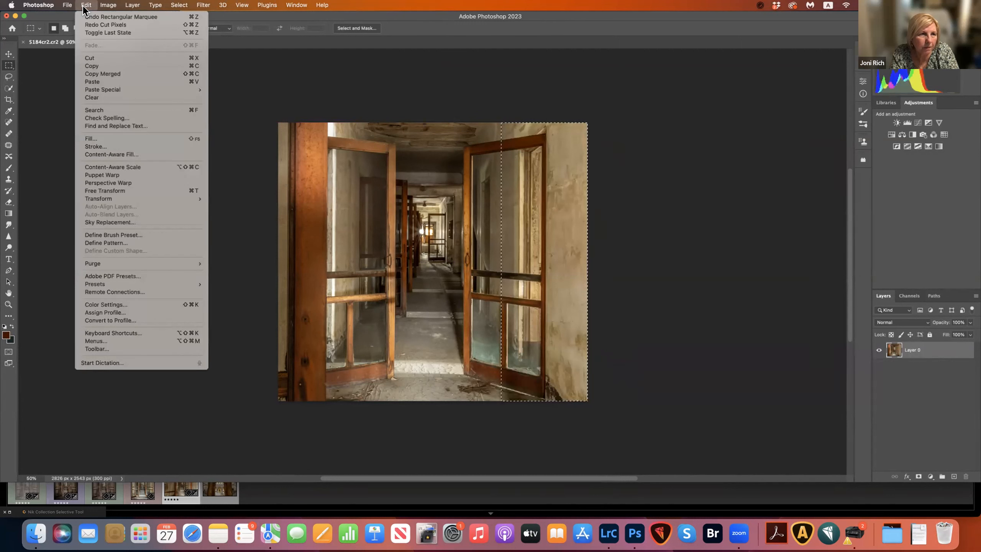
{"action": "left_click", "coordinate": [93, 65]}
{"action": "left_click", "coordinate": [85, 5]}
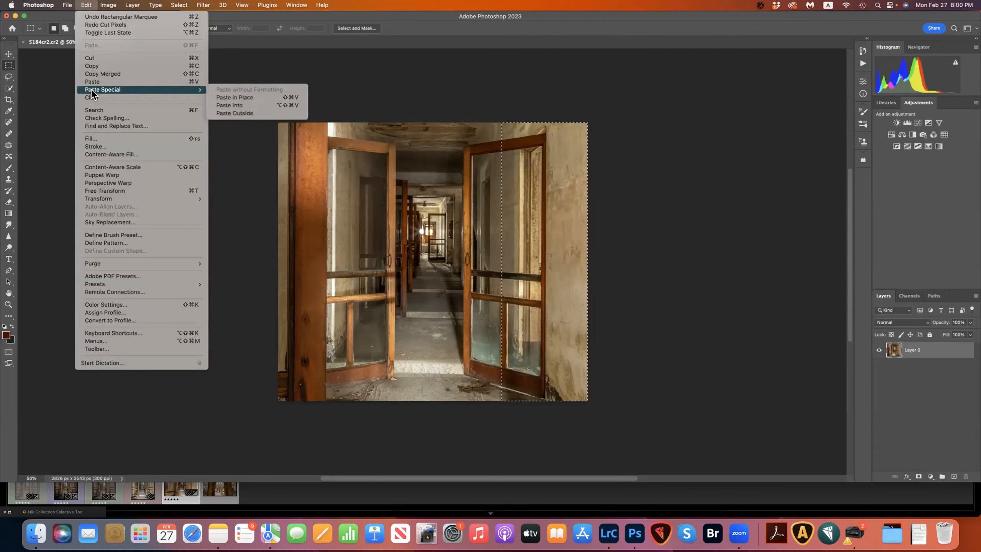
{"action": "left_click", "coordinate": [227, 97]}
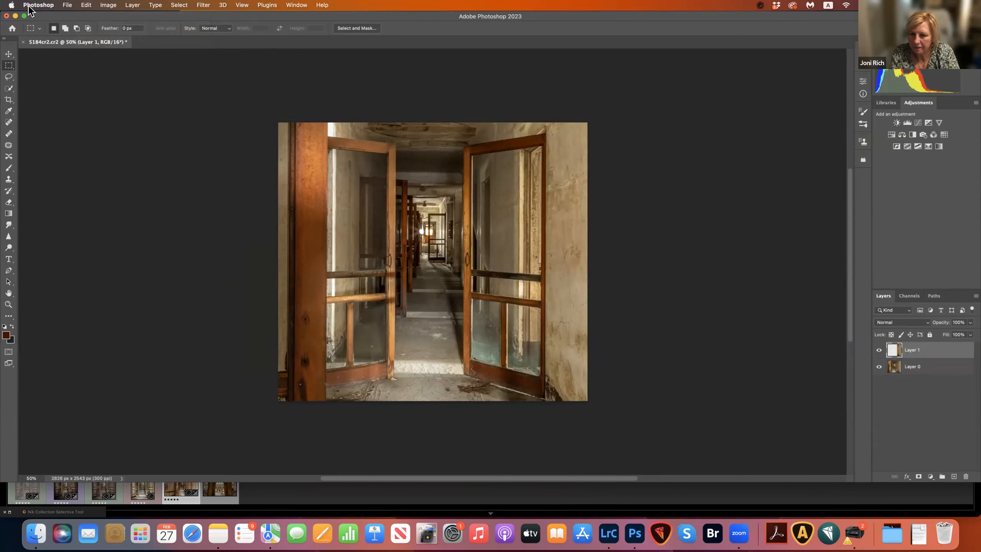
Step: Flip the pasted door strip horizontally and move it over the left-hand door, aligned with the image's left edge
{"action": "left_click", "coordinate": [85, 6]}
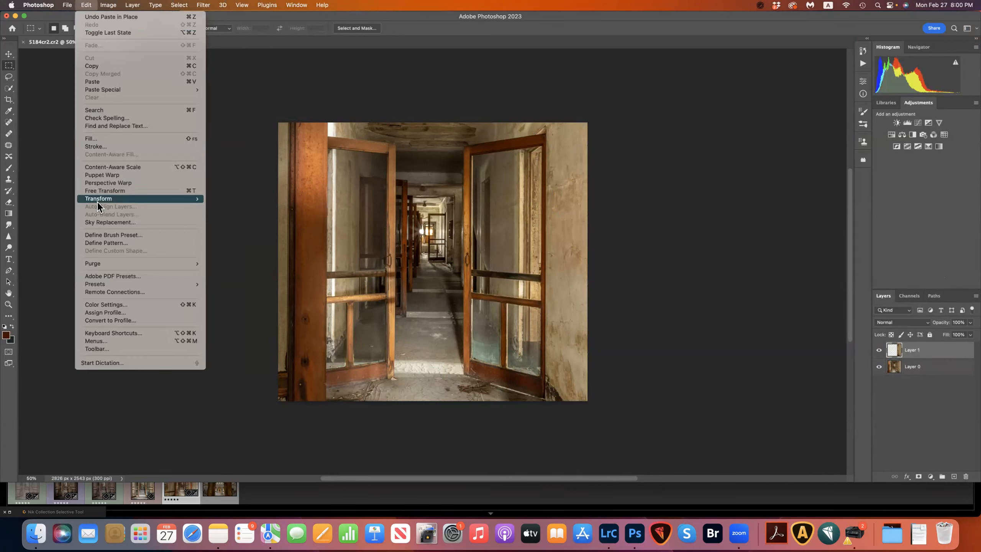
{"action": "mouse_move", "coordinate": [101, 196]}
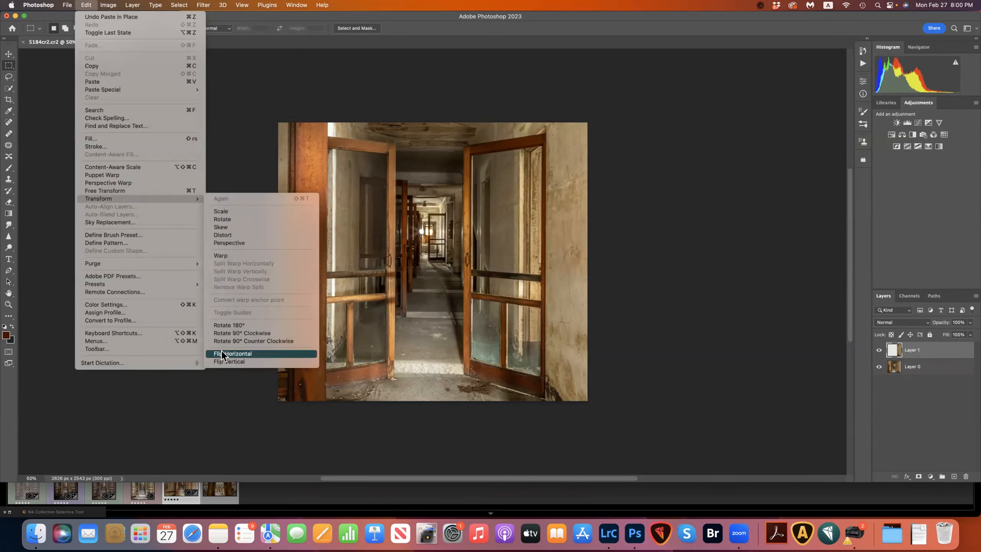
{"action": "left_click", "coordinate": [246, 354]}
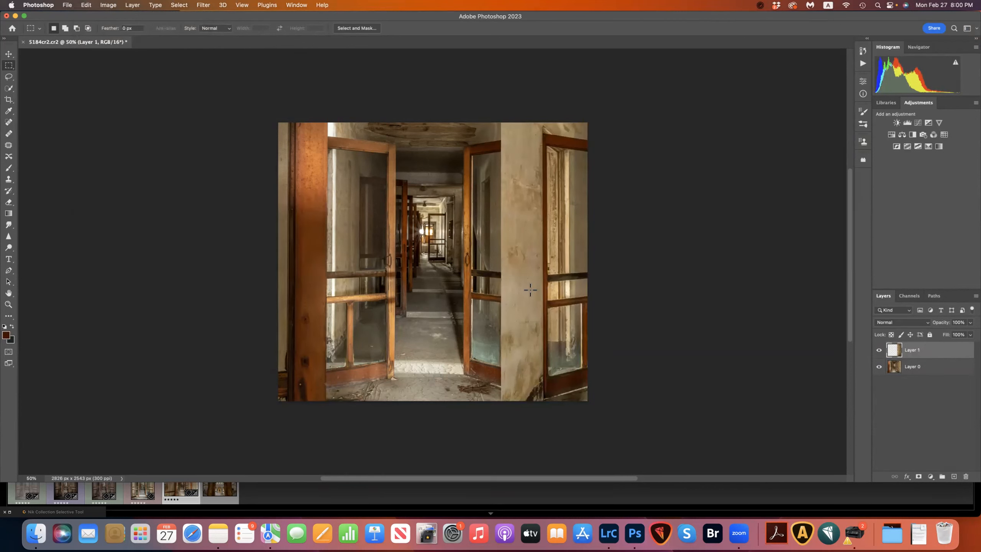
{"action": "left_click", "coordinate": [9, 54]}
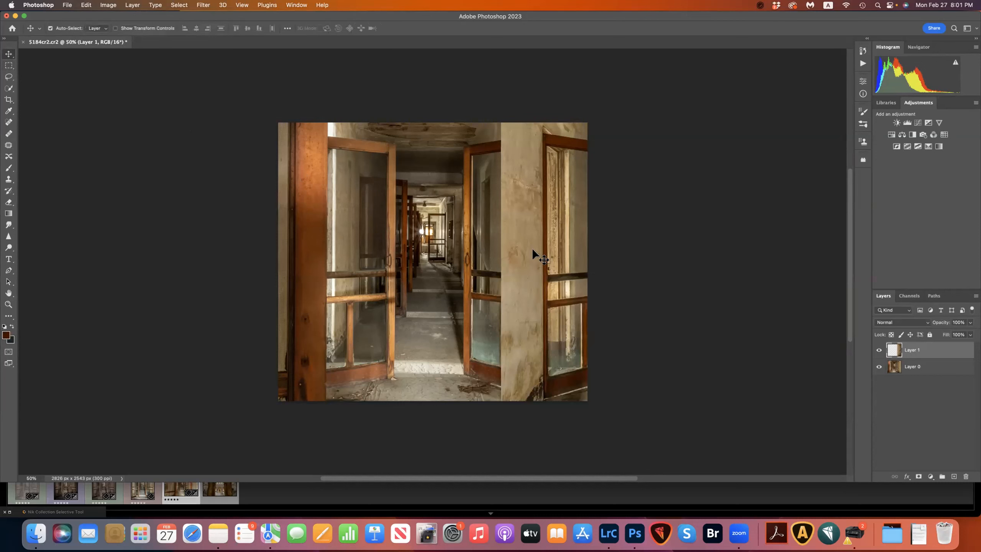
{"action": "left_click_drag", "start_coordinate": [532, 247], "coordinate": [309, 247]}
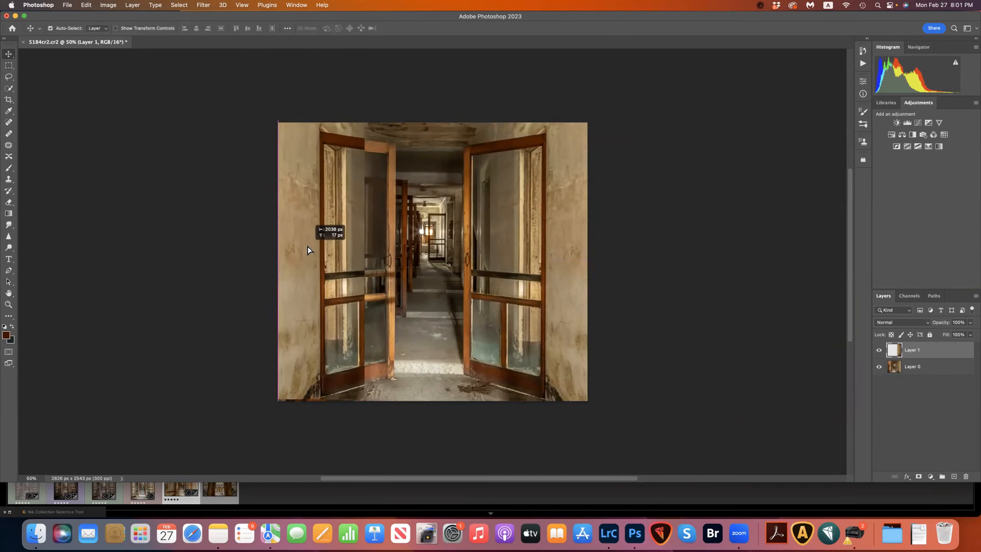
{"action": "left_click_drag", "start_coordinate": [308, 246], "coordinate": [307, 245]}
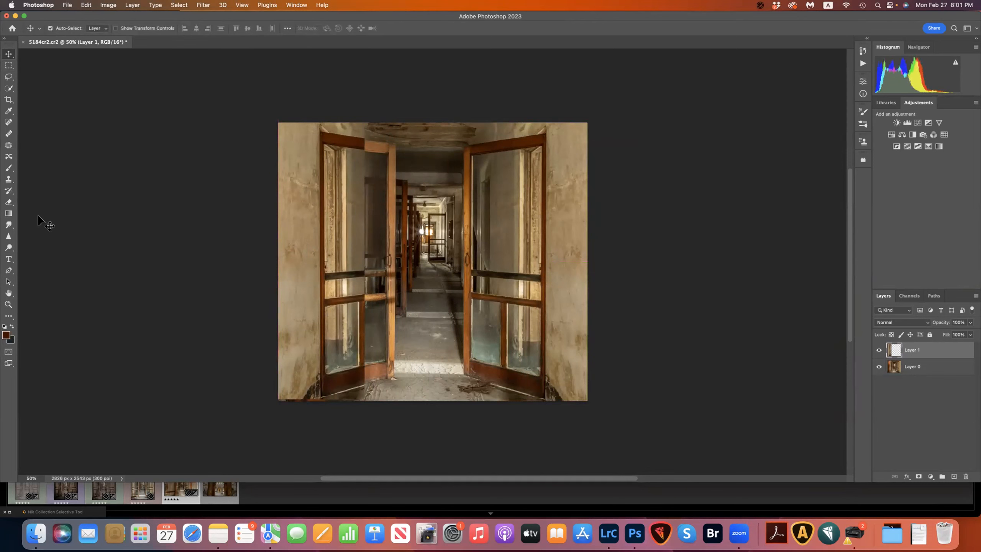
Step: Scale the flipped door strip to about 99% so its upper edge lines up with the image edge
{"action": "left_click", "coordinate": [85, 5]}
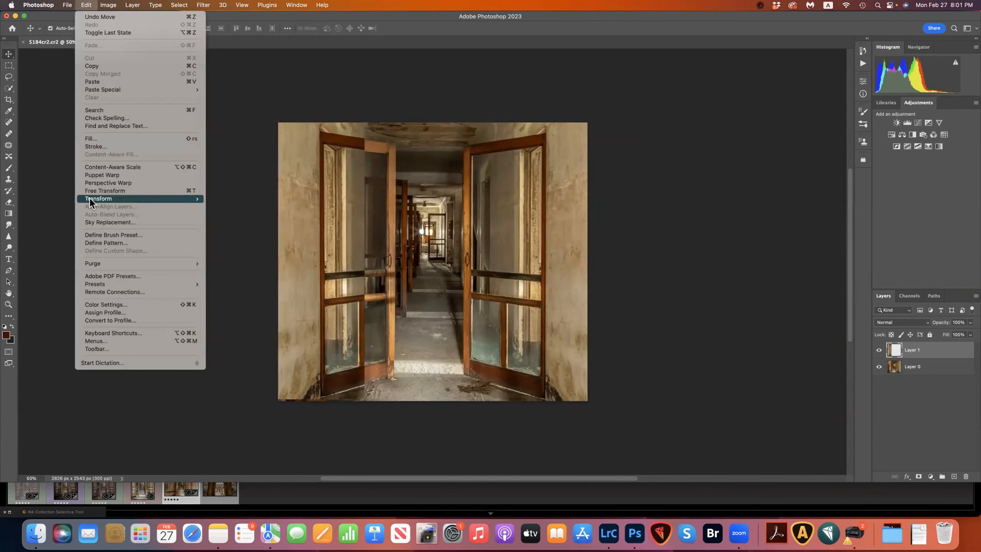
{"action": "mouse_move", "coordinate": [90, 198]}
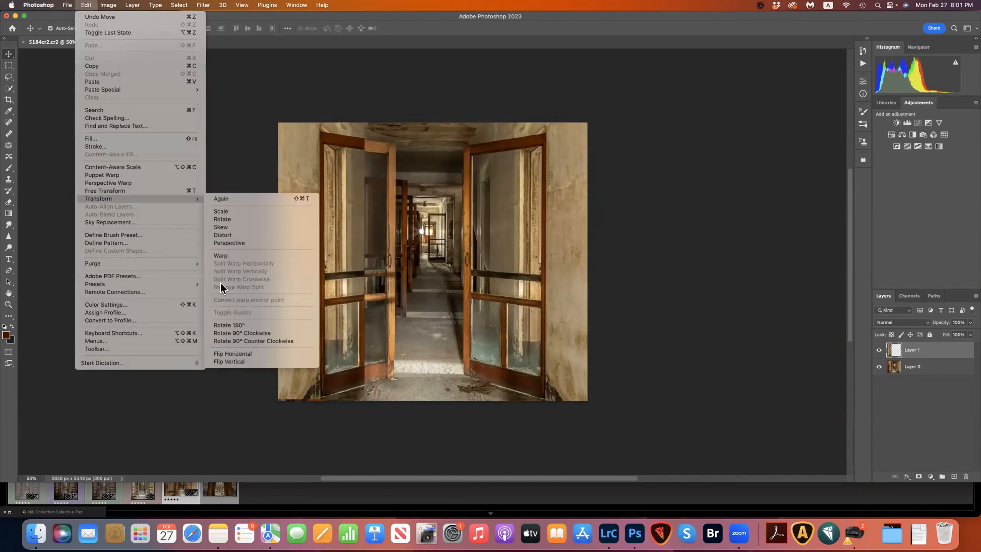
{"action": "left_click", "coordinate": [224, 212]}
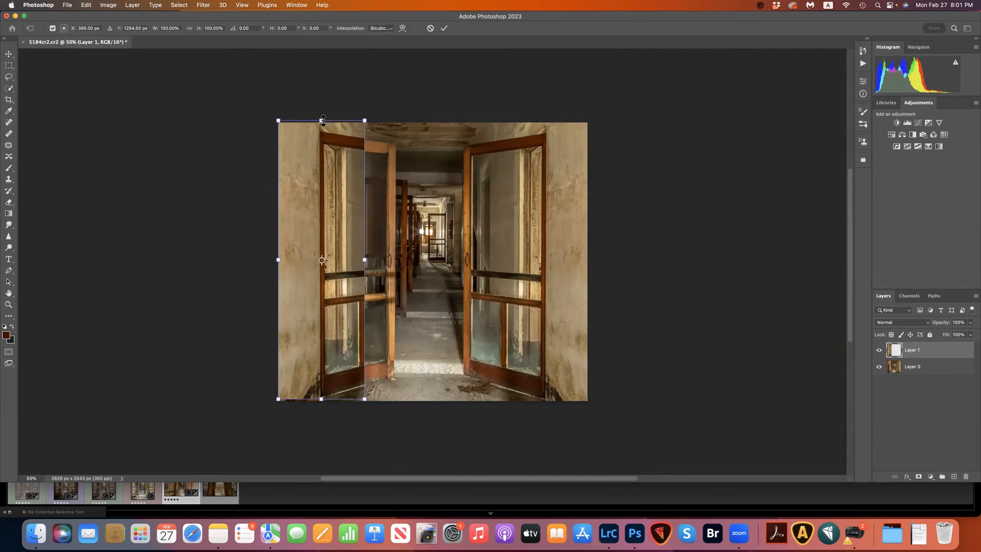
{"action": "left_click_drag", "start_coordinate": [324, 121], "coordinate": [323, 122]}
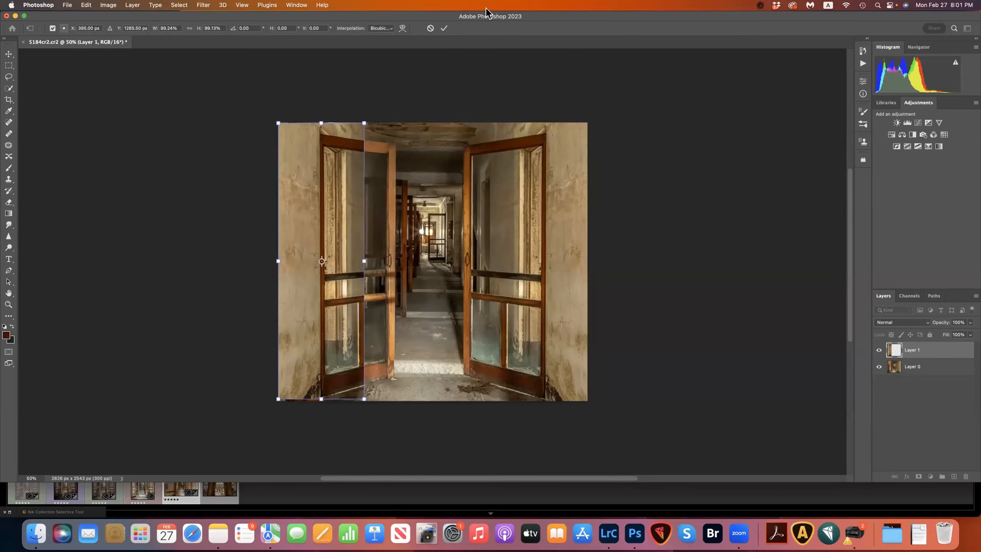
{"action": "left_click", "coordinate": [444, 28]}
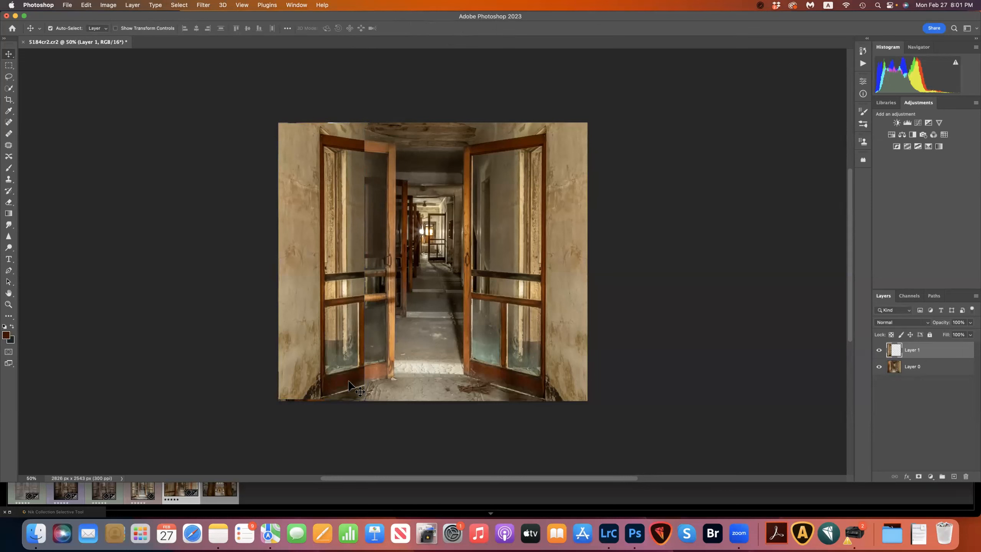
{"action": "left_click", "coordinate": [529, 230]}
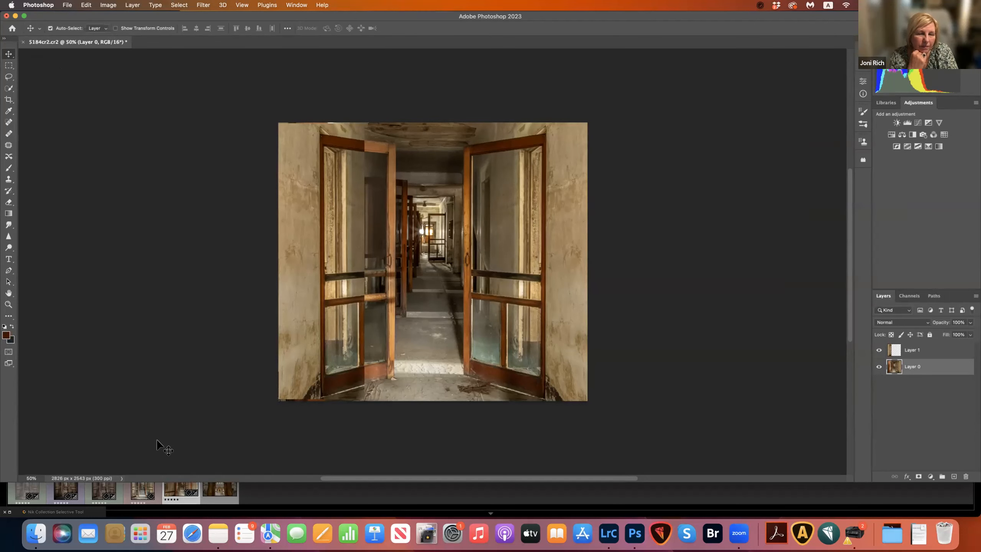
Step: Switch to Lightroom Classic and compare the raw photo 5184cr2.cr2 with the finished image 5184 1208.psd
{"action": "left_click", "coordinate": [174, 486]}
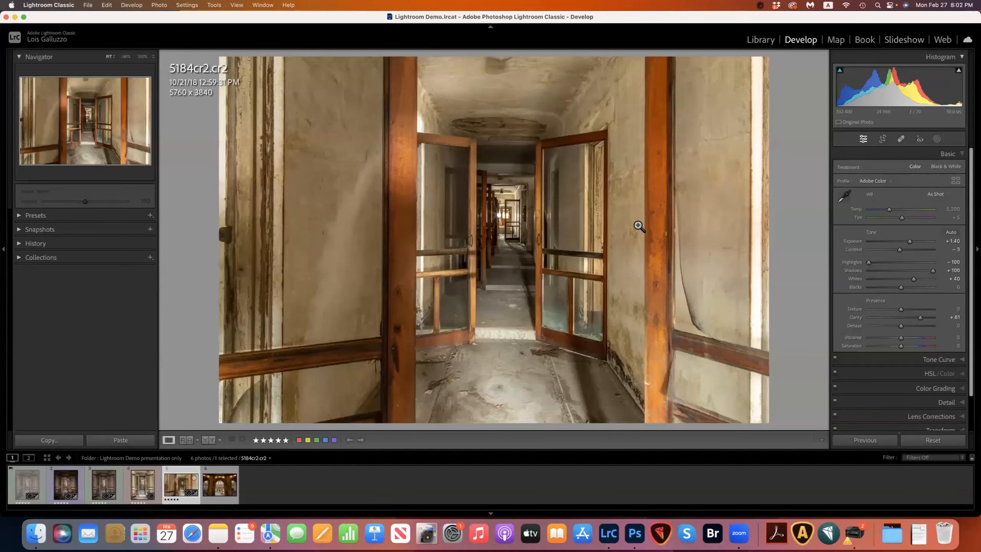
{"action": "left_click", "coordinate": [63, 487]}
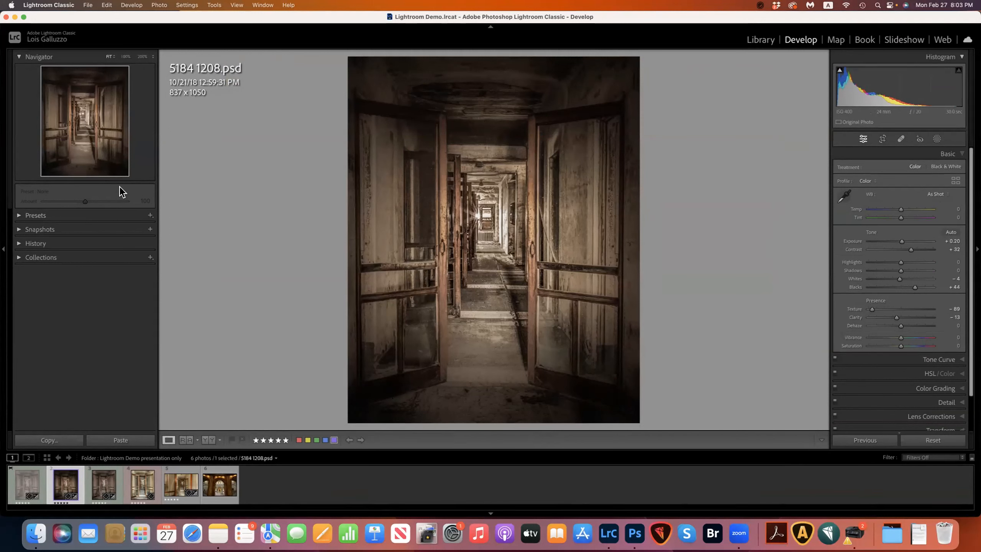
{"action": "left_click", "coordinate": [608, 534]}
Step: Open the Enter 22-23 folder in the Library and compare 0312.jpg with the black-and-white 0312 0227.tif
{"action": "left_click", "coordinate": [760, 41]}
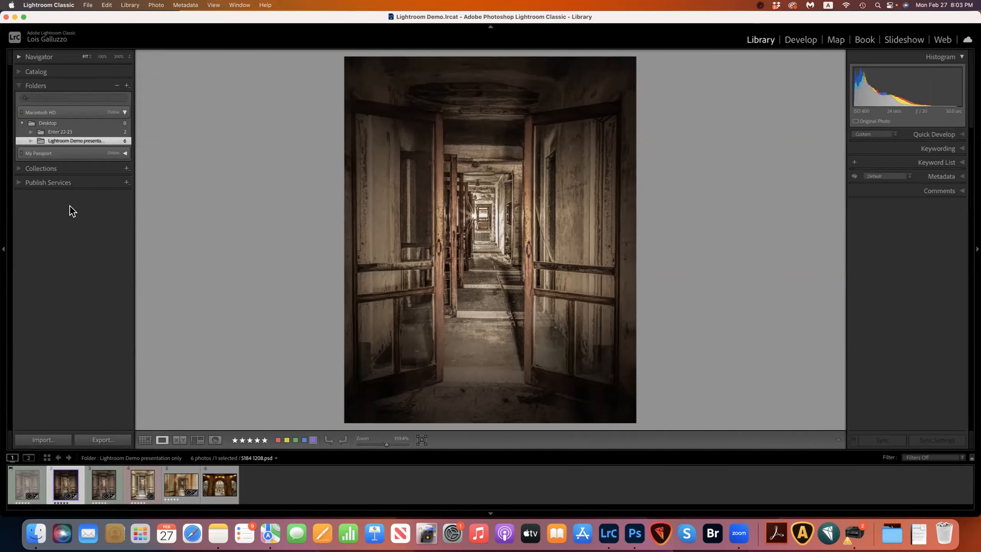
{"action": "left_click", "coordinate": [59, 131]}
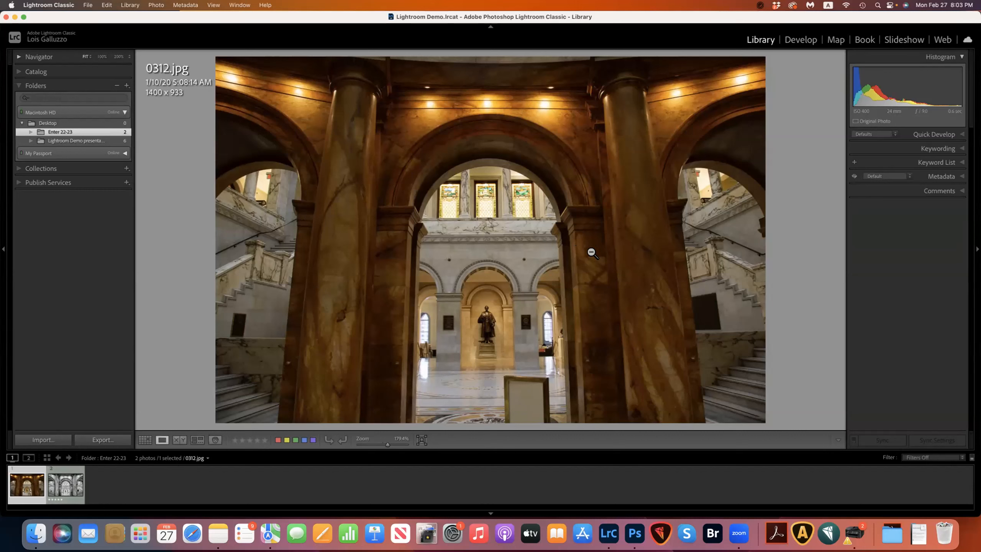
{"action": "left_click", "coordinate": [78, 474]}
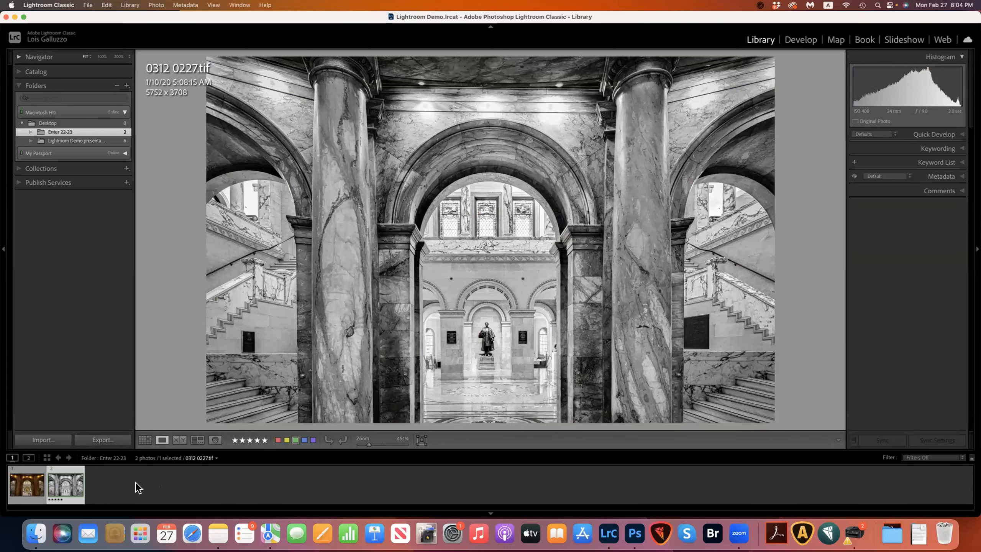
{"action": "left_click", "coordinate": [27, 483]}
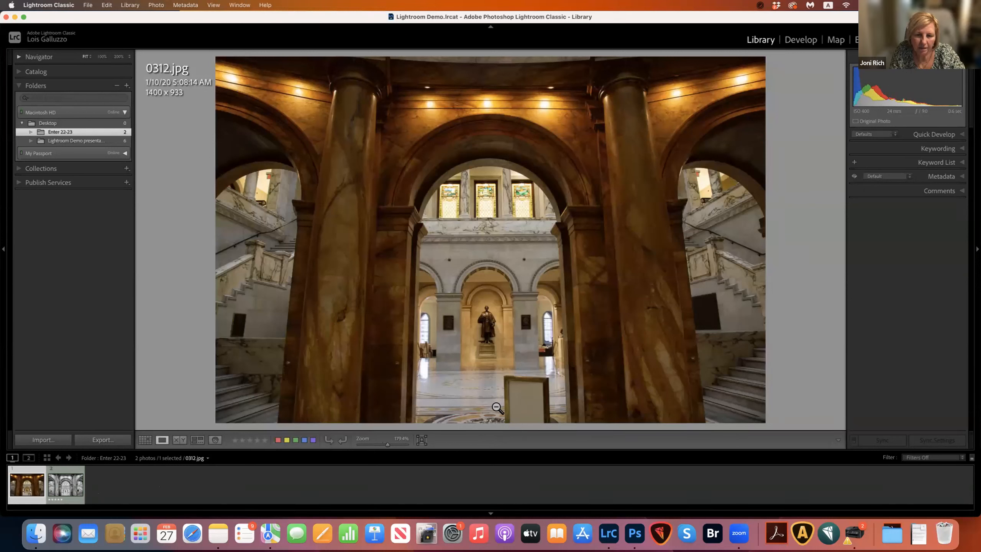
{"action": "left_click", "coordinate": [60, 489]}
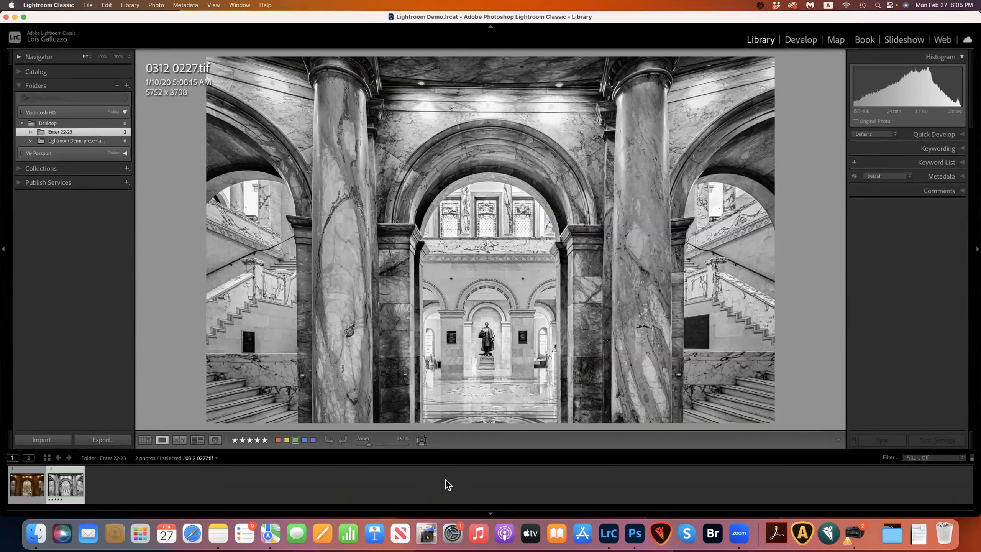
Step: Open the Lightroom Demo presentation folder and compare the raw hallway photo 5184cr2.cr2 with its edited versions through 5184 1208.psd
{"action": "left_click", "coordinate": [82, 140]}
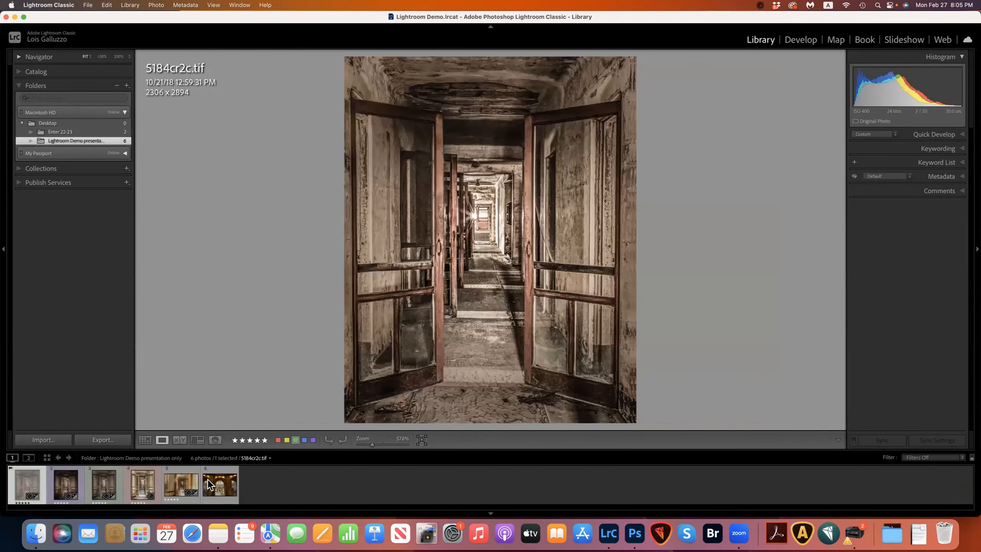
{"action": "left_click", "coordinate": [181, 484]}
{"action": "left_click", "coordinate": [62, 485]}
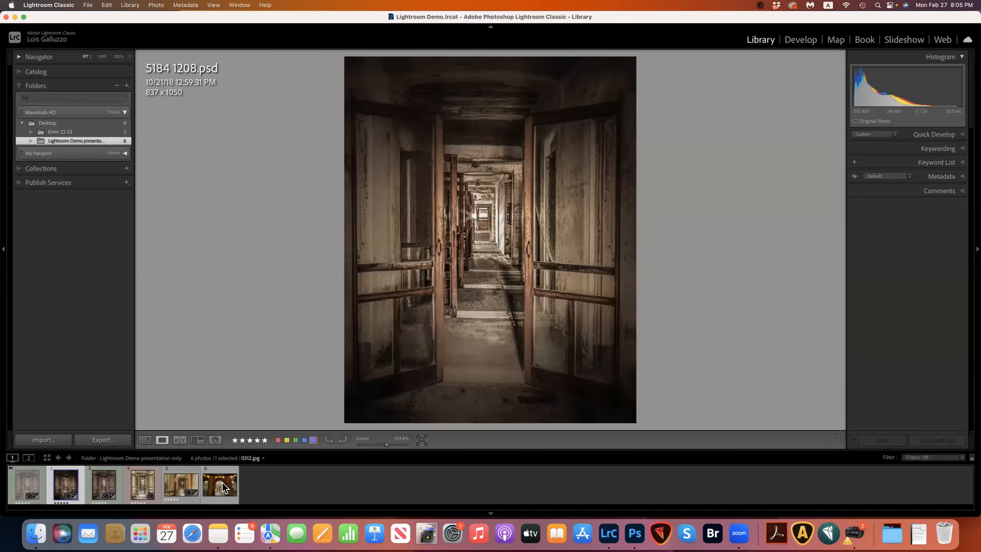
{"action": "left_click", "coordinate": [185, 481]}
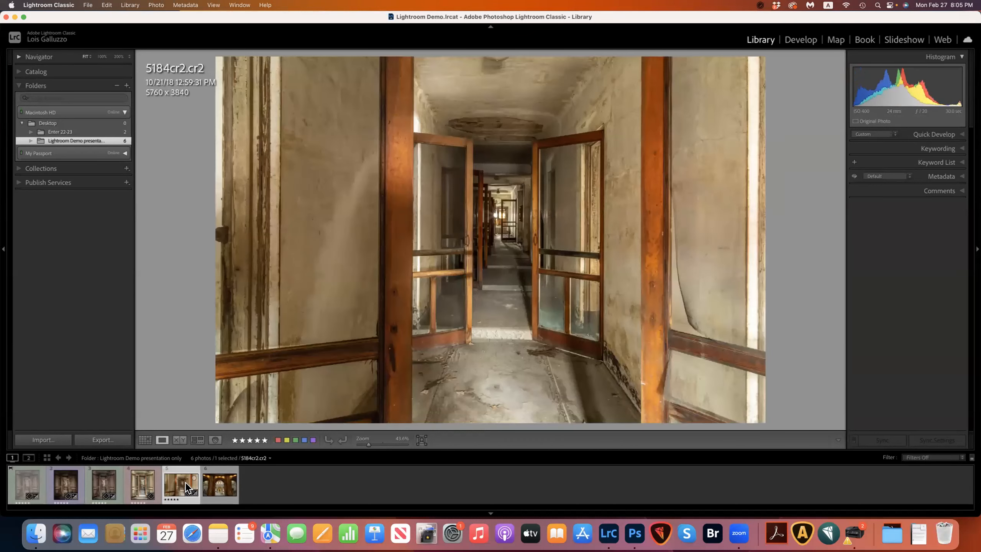
{"action": "left_click", "coordinate": [145, 481]}
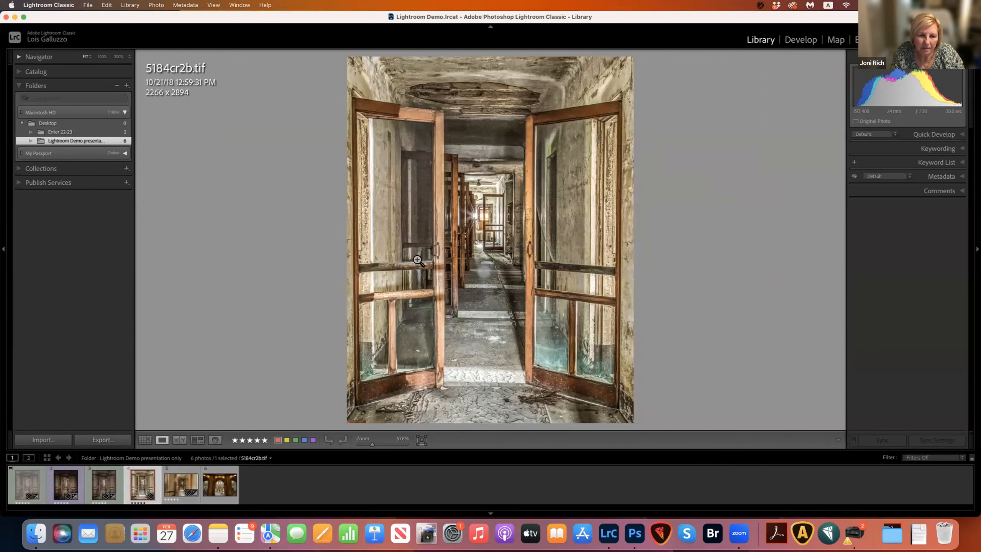
{"action": "left_click", "coordinate": [103, 488]}
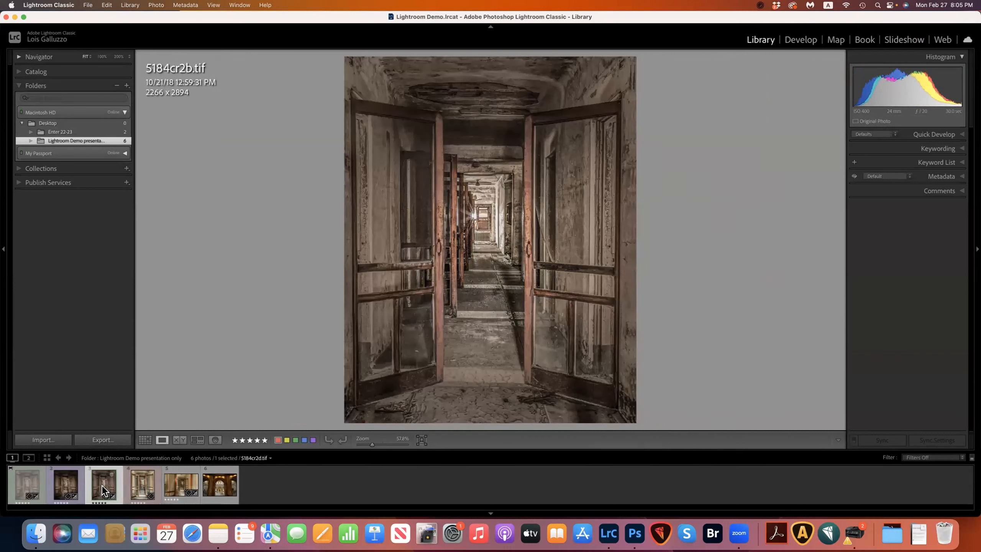
{"action": "left_click", "coordinate": [63, 484]}
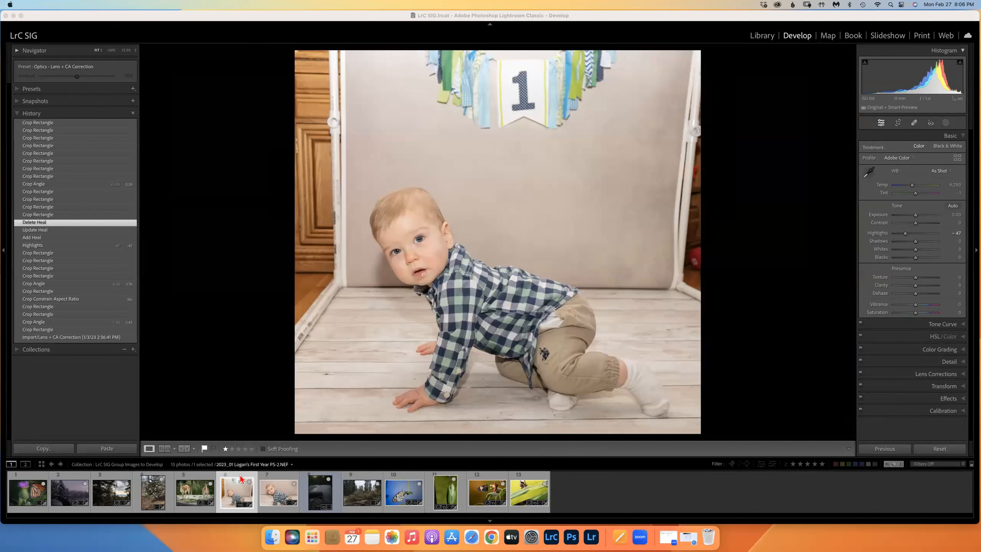
Step: Open the first crawling-baby photo for editing in Adobe Photoshop 2023
{"action": "left_click", "coordinate": [238, 489]}
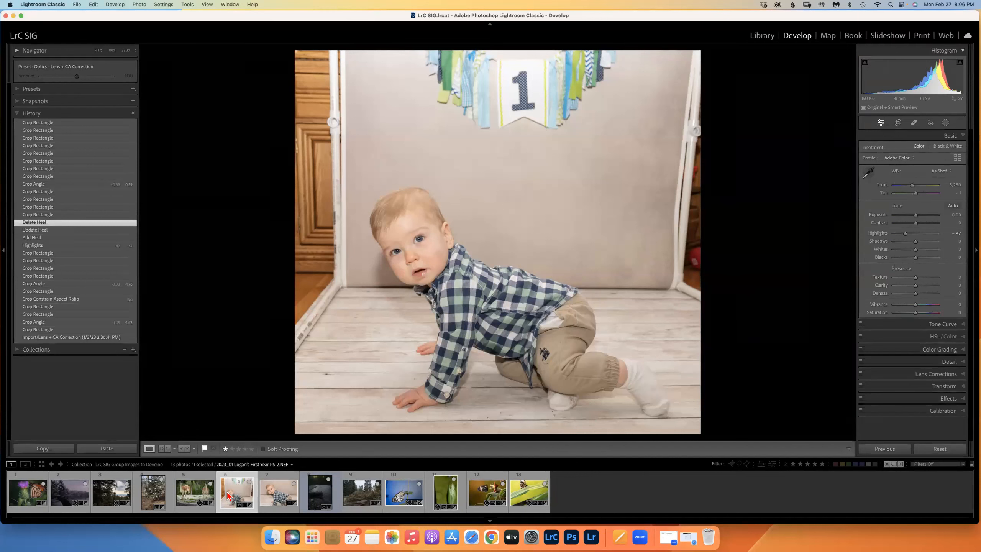
{"action": "right_click", "coordinate": [228, 496]}
{"action": "mouse_move", "coordinate": [277, 331]}
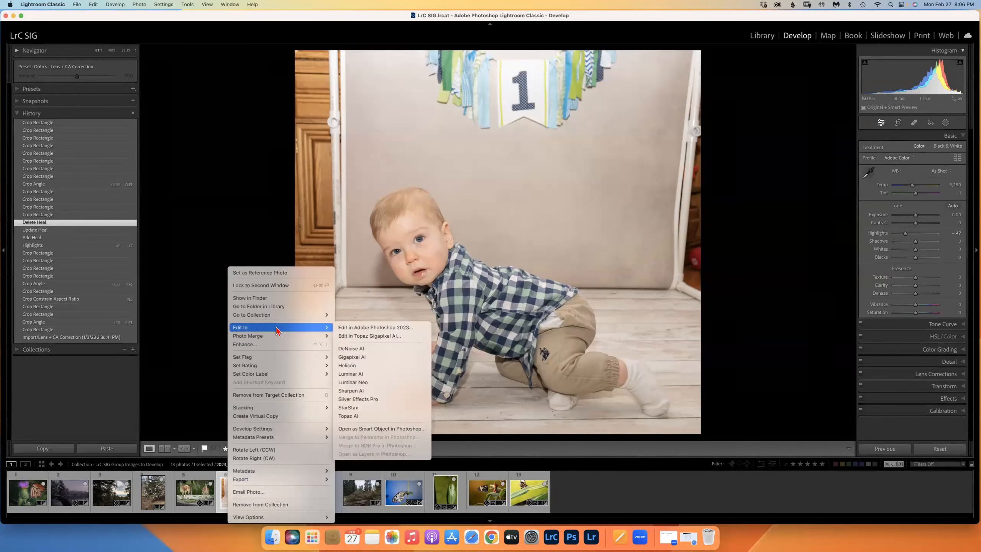
{"action": "left_click", "coordinate": [356, 328]}
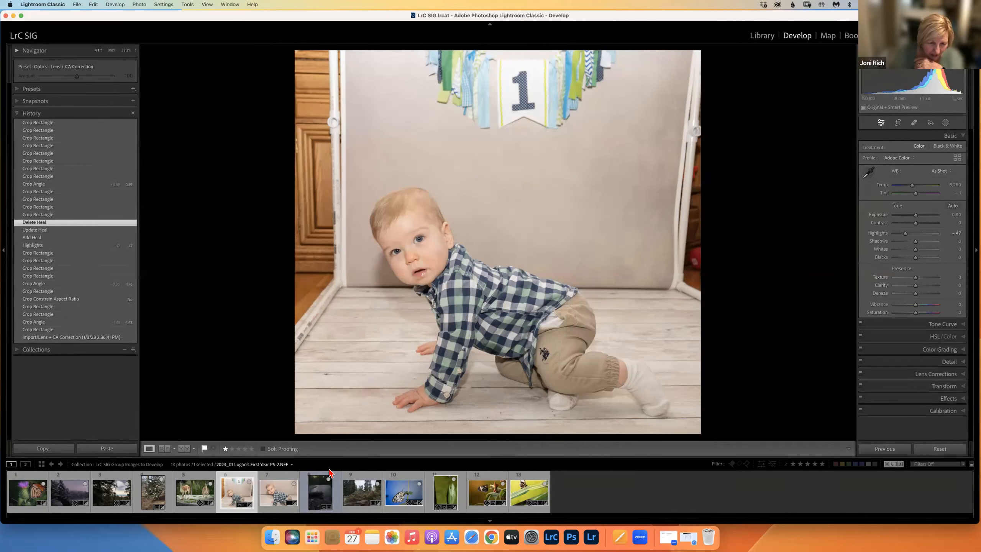
Step: Select the photo of the orange-flowered shrub in front of pine trees and apply the automatic tone settings
{"action": "left_click", "coordinate": [374, 495]}
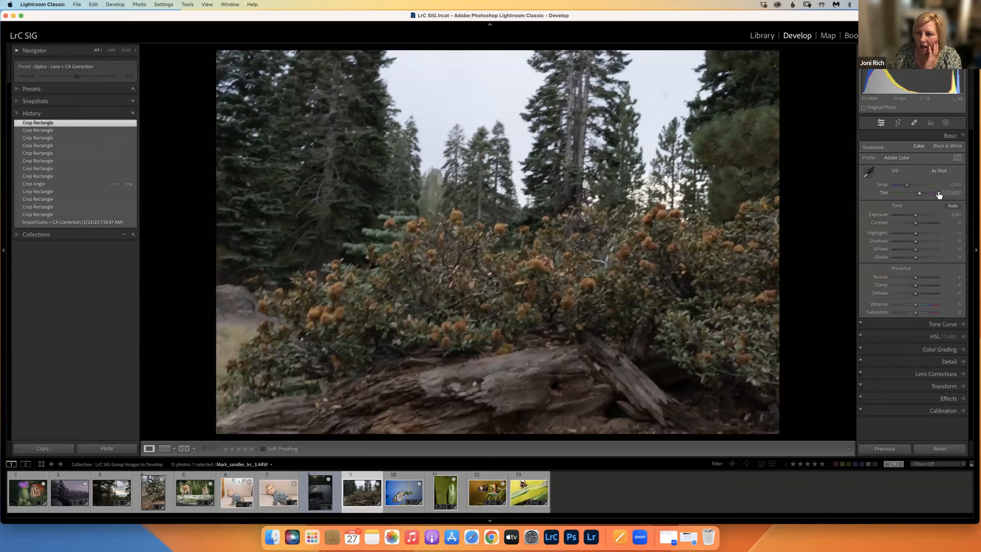
{"action": "left_click", "coordinate": [952, 212]}
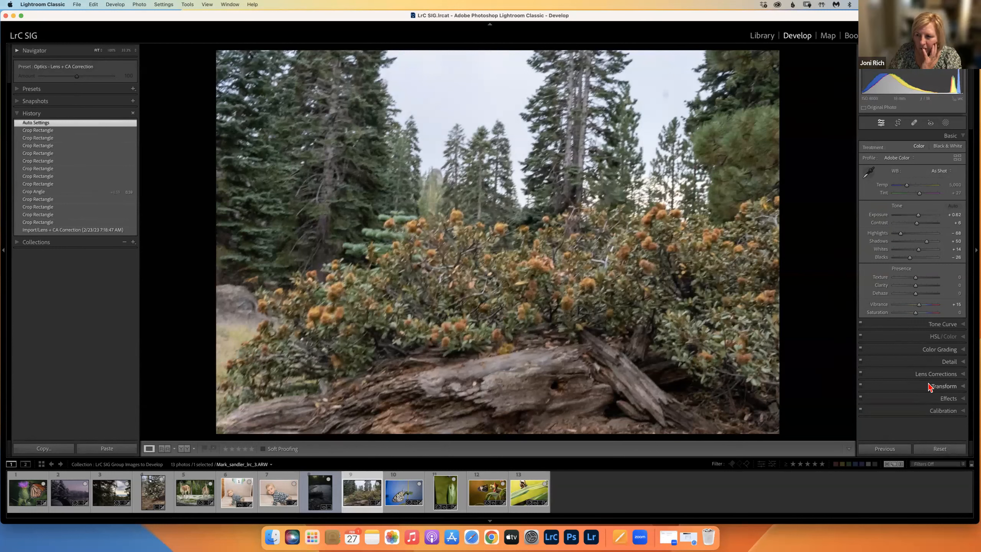
Step: Add a point in the highlights of the shrub photo's main point curve and pull it slightly below the diagonal
{"action": "left_click", "coordinate": [935, 325]}
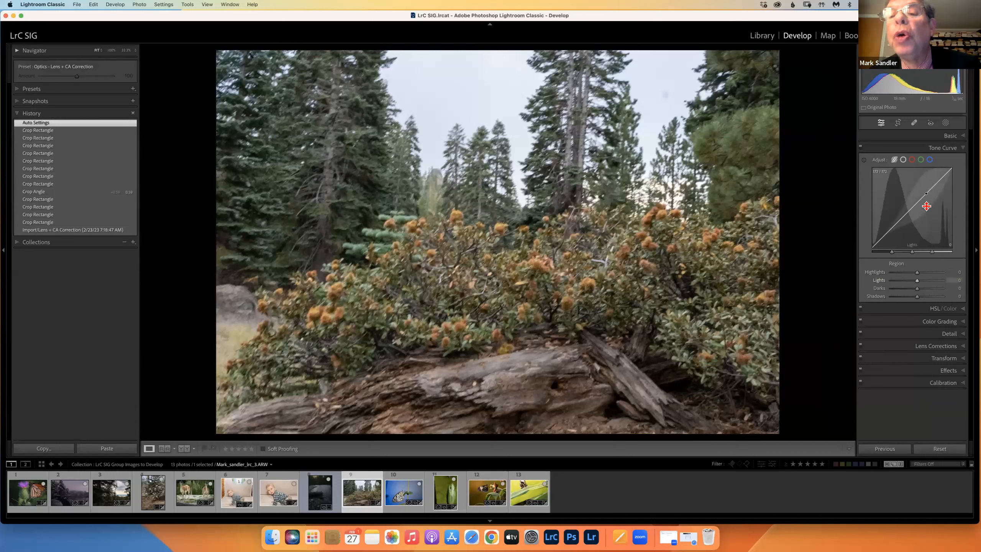
{"action": "left_click", "coordinate": [903, 160]}
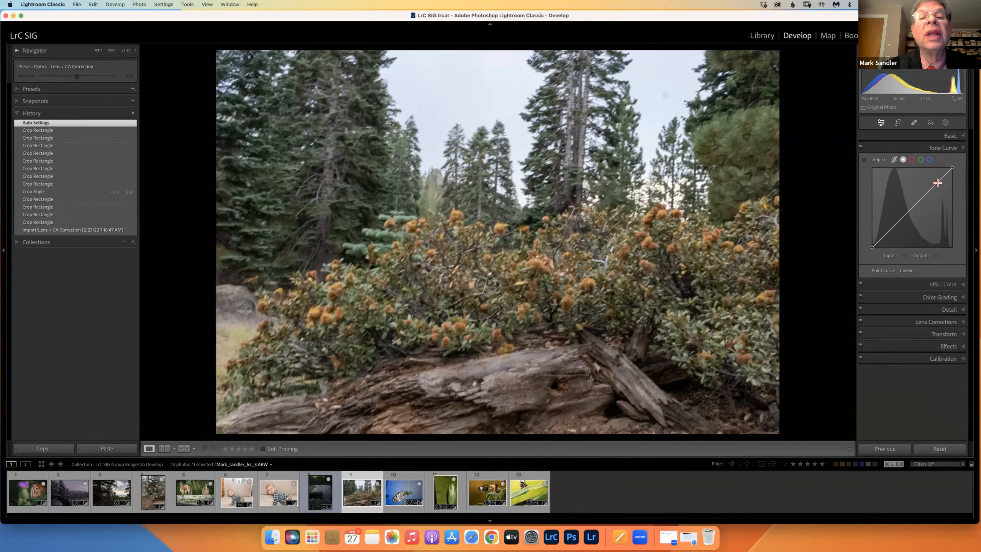
{"action": "mouse_move", "coordinate": [926, 194]}
{"action": "left_mouse_down"}
{"action": "mouse_move", "coordinate": [926, 184]}
{"action": "mouse_move", "coordinate": [939, 185]}
{"action": "left_mouse_up"}
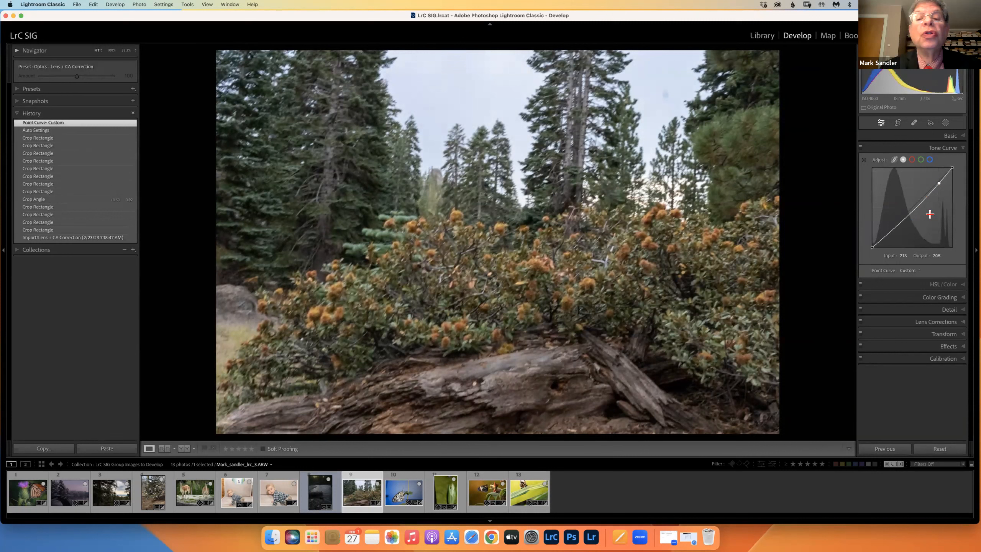
Step: Switch back to Lightroom Classic, try a point on the blue channel tone curve, and reset that channel to a straight line
{"action": "left_click", "coordinate": [930, 160]}
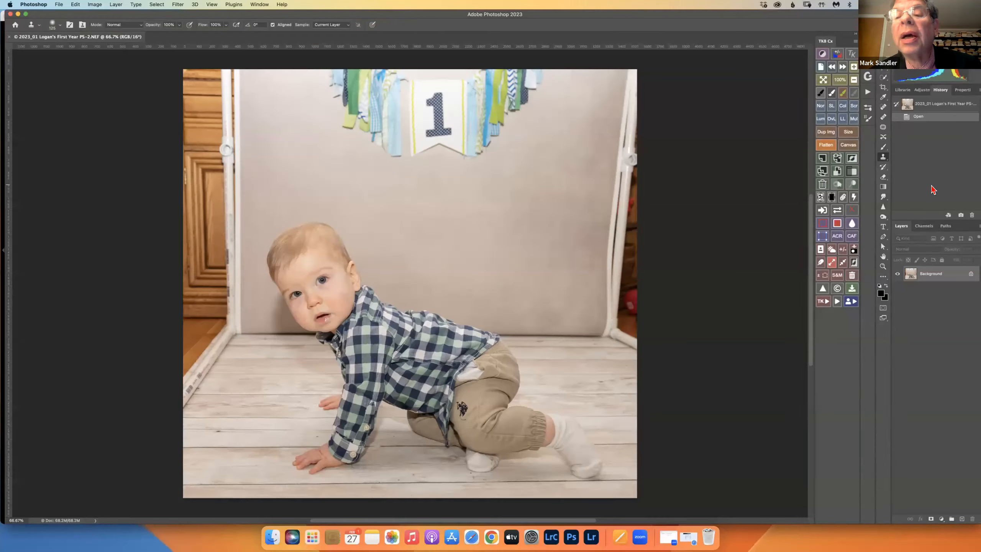
{"action": "left_click", "coordinate": [551, 538]}
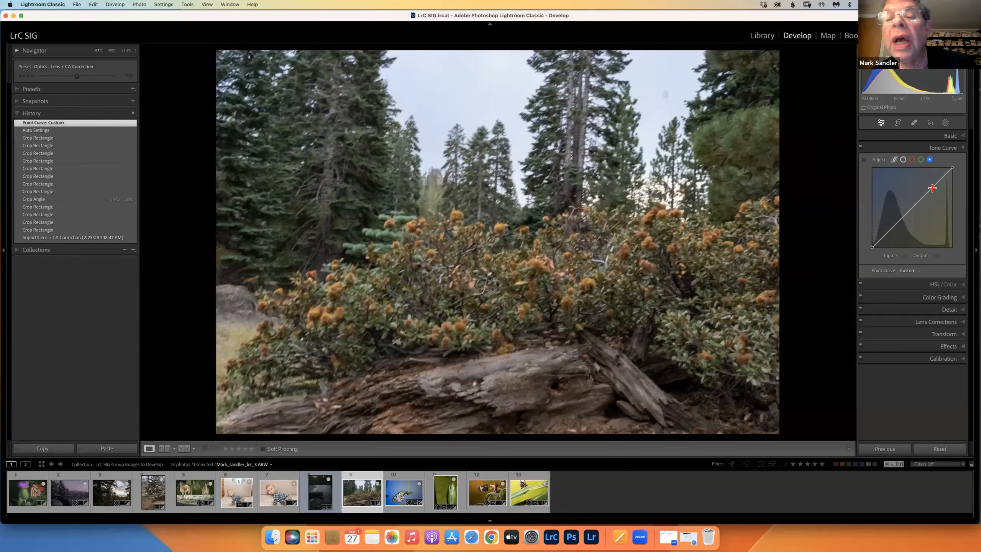
{"action": "left_click_drag", "start_coordinate": [933, 188], "coordinate": [927, 193]}
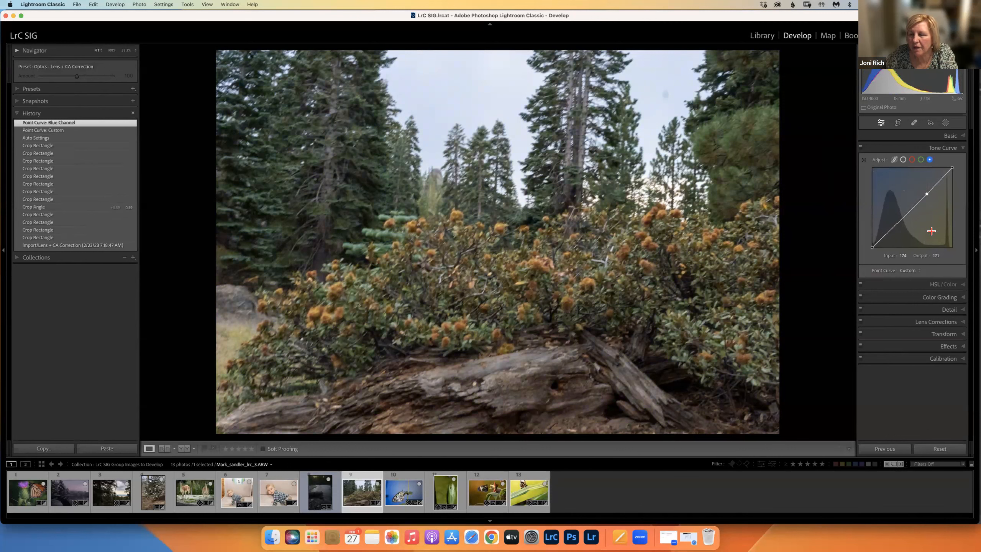
{"action": "left_click_drag", "start_coordinate": [928, 193], "coordinate": [972, 200]}
{"action": "double_click", "coordinate": [946, 199]}
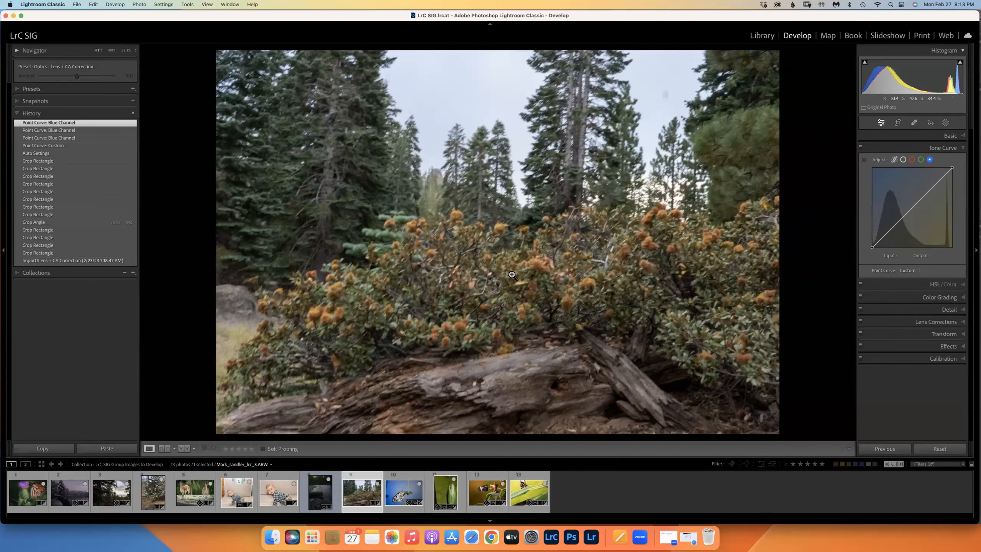
Step: Send the shrub photo to Topaz Sharpen AI as a 16-bit Adobe RGB (1998) TIFF copy with Lightroom adjustments, 300 resolution and ZIP compression
{"action": "left_click", "coordinate": [937, 136]}
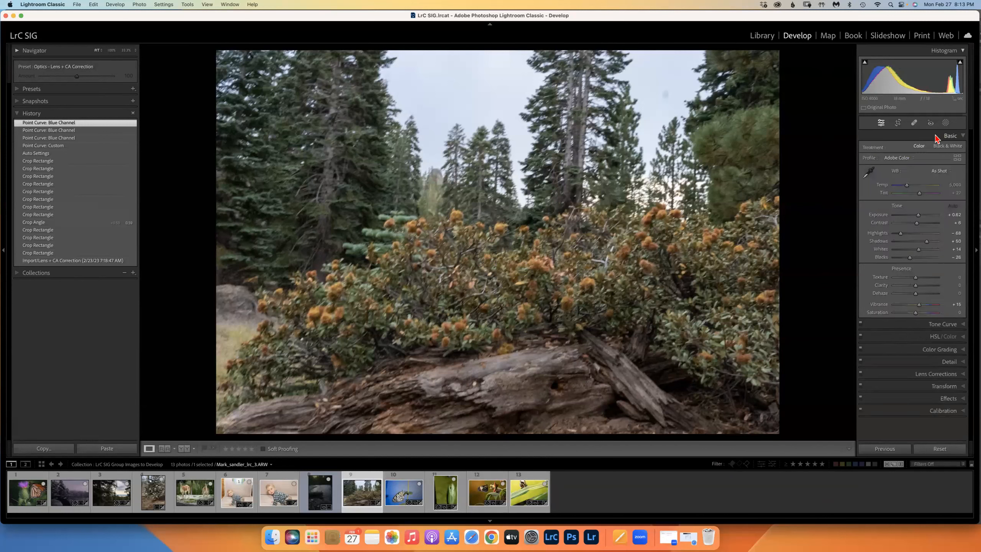
{"action": "right_click", "coordinate": [436, 331]}
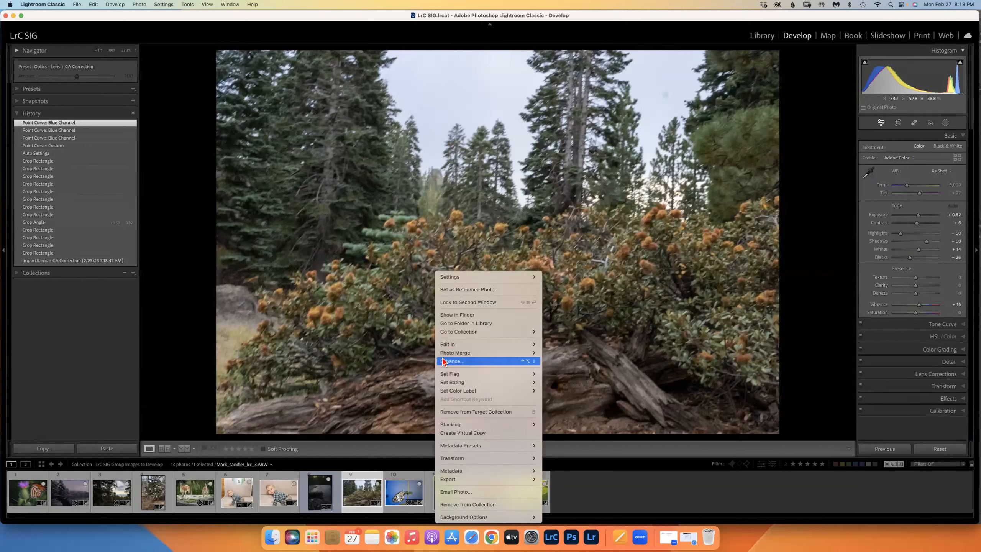
{"action": "mouse_move", "coordinate": [450, 343]}
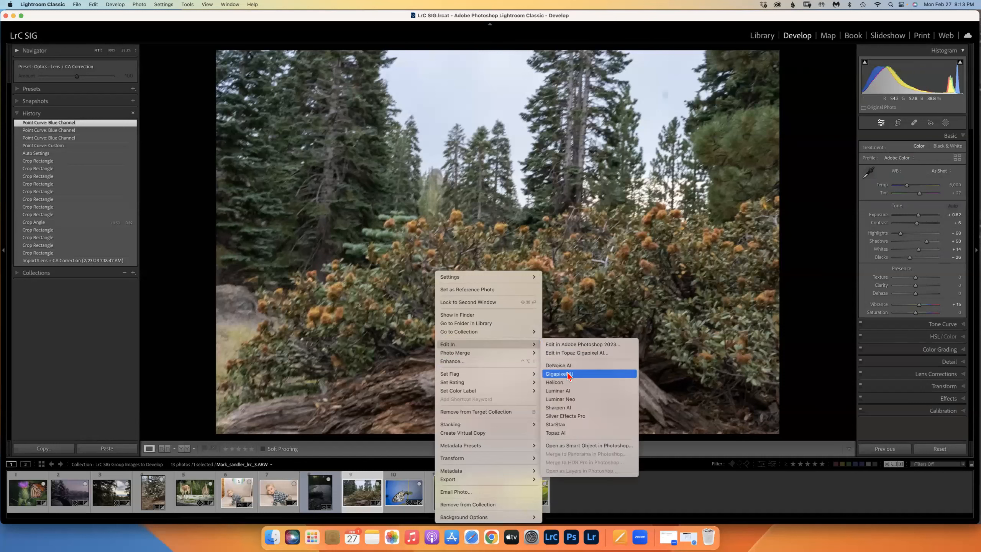
{"action": "left_click", "coordinate": [570, 409]}
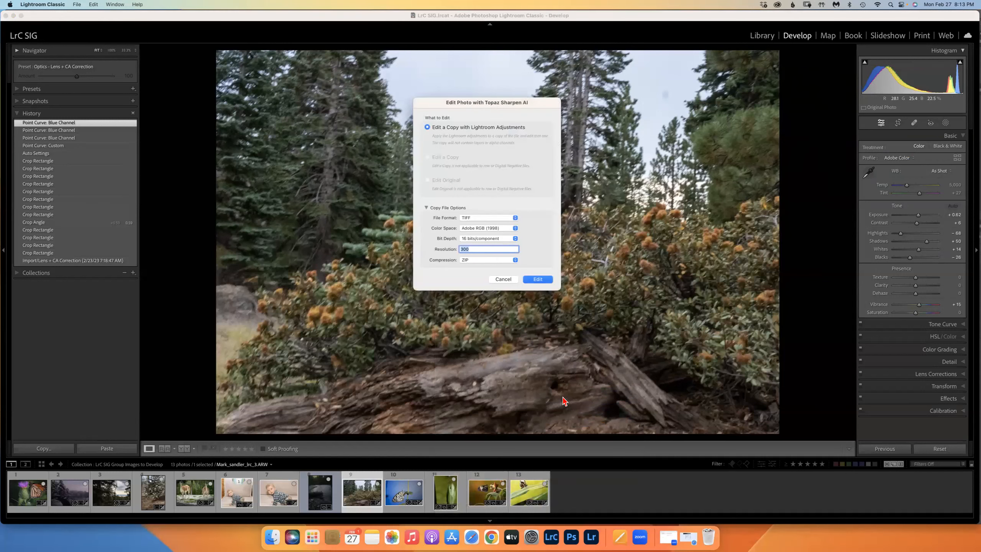
{"action": "left_click", "coordinate": [536, 283]}
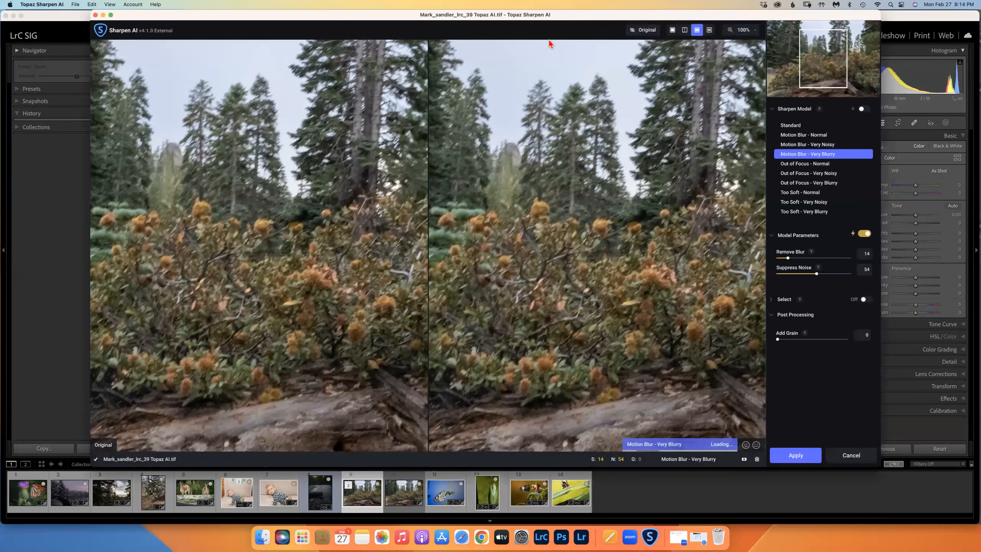
Step: Enlarge the Sharpen AI window across the screen and show the four-pane comparison of sharpening models
{"action": "left_click_drag", "start_coordinate": [468, 15], "coordinate": [377, 14]}
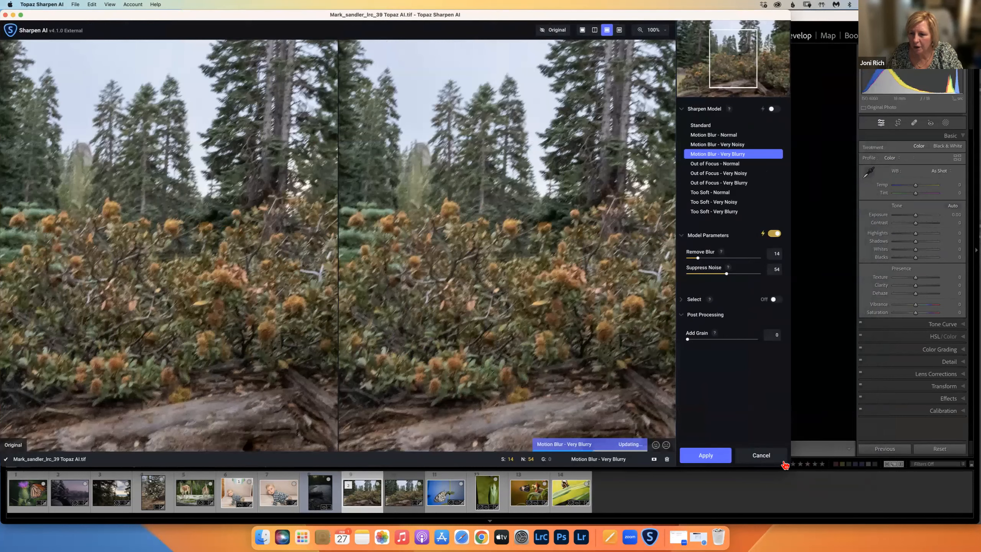
{"action": "left_click_drag", "start_coordinate": [790, 465], "coordinate": [980, 478]}
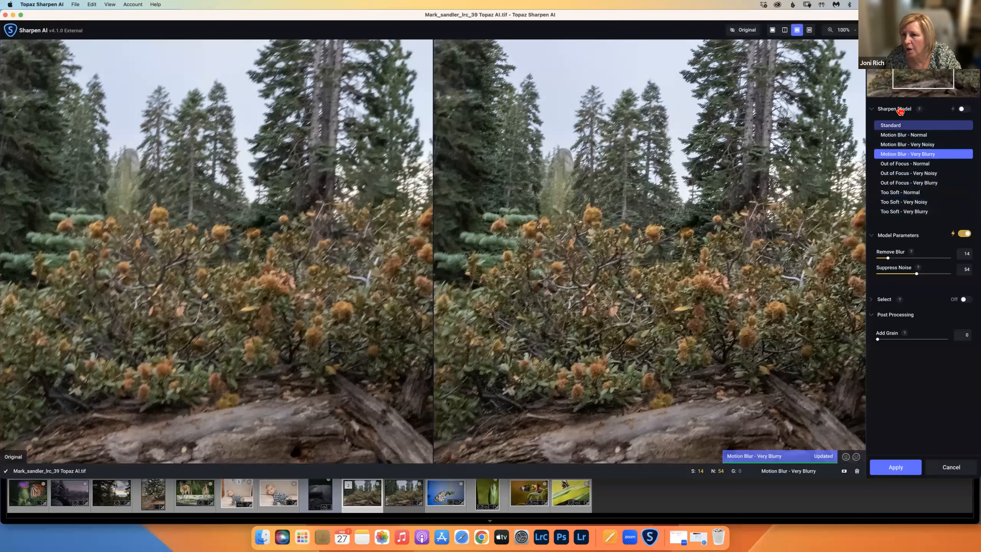
{"action": "left_click", "coordinate": [810, 33]}
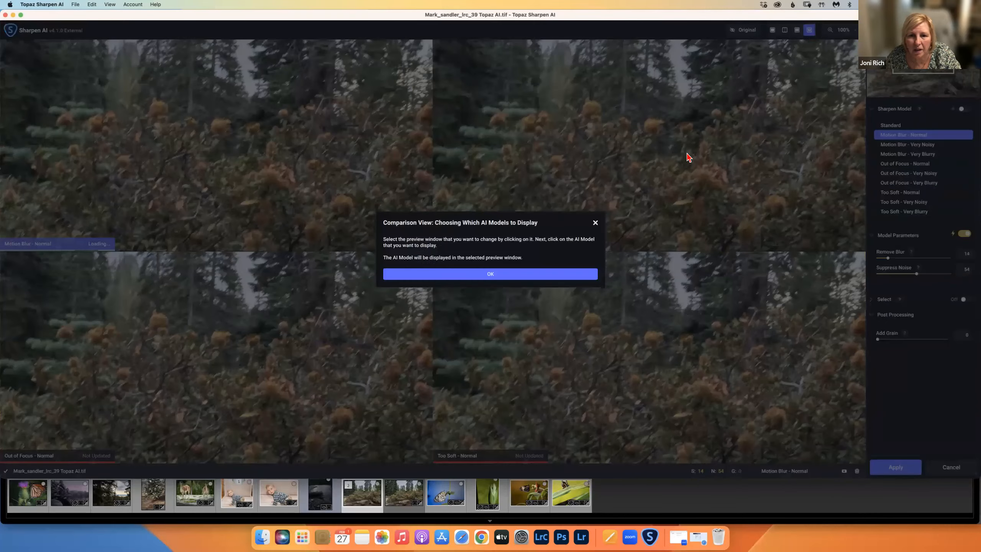
{"action": "left_click", "coordinate": [497, 274]}
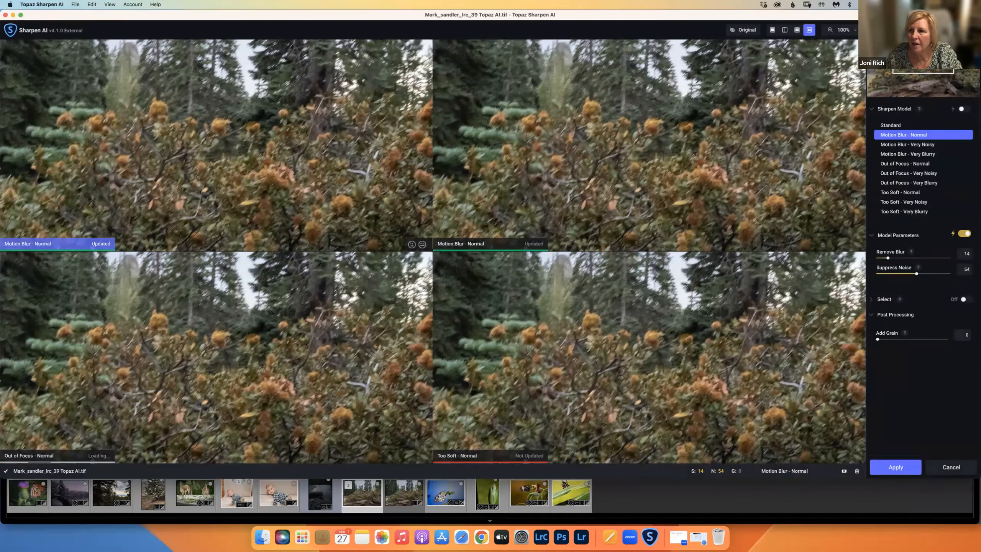
Step: Examine the shrub in the model comparison at 50% and at 100% zoom
{"action": "left_click", "coordinate": [851, 32]}
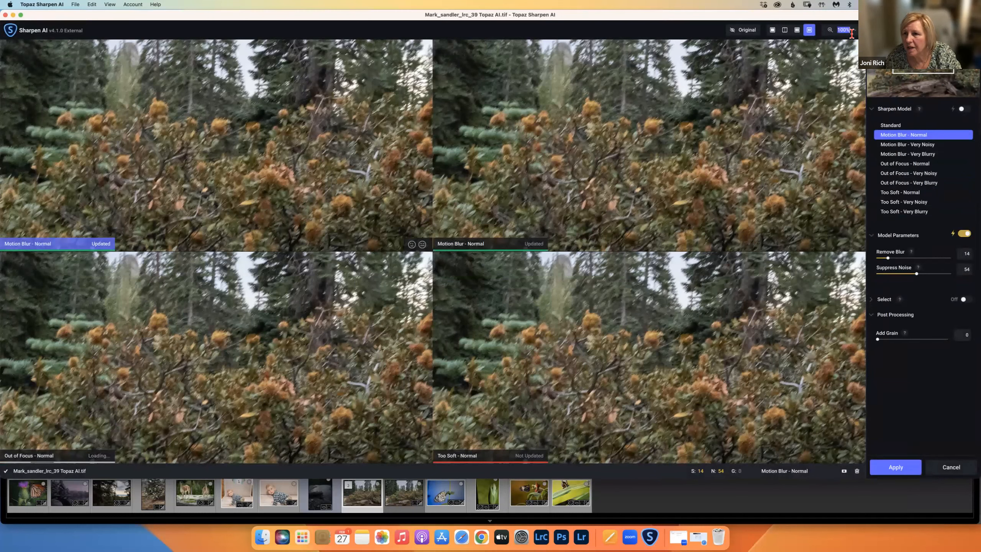
{"action": "left_click", "coordinate": [854, 31]}
{"action": "left_click", "coordinate": [837, 68]}
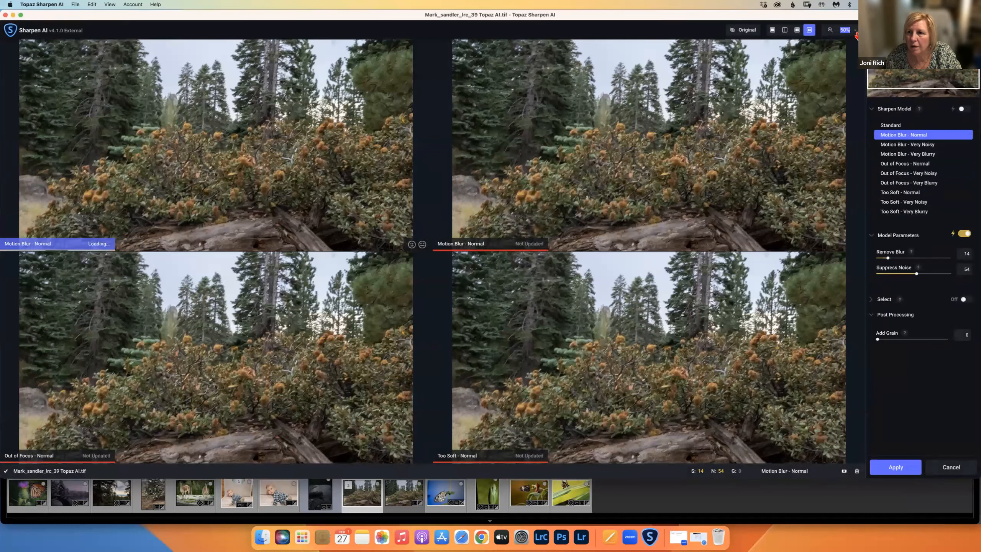
{"action": "left_click", "coordinate": [855, 33]}
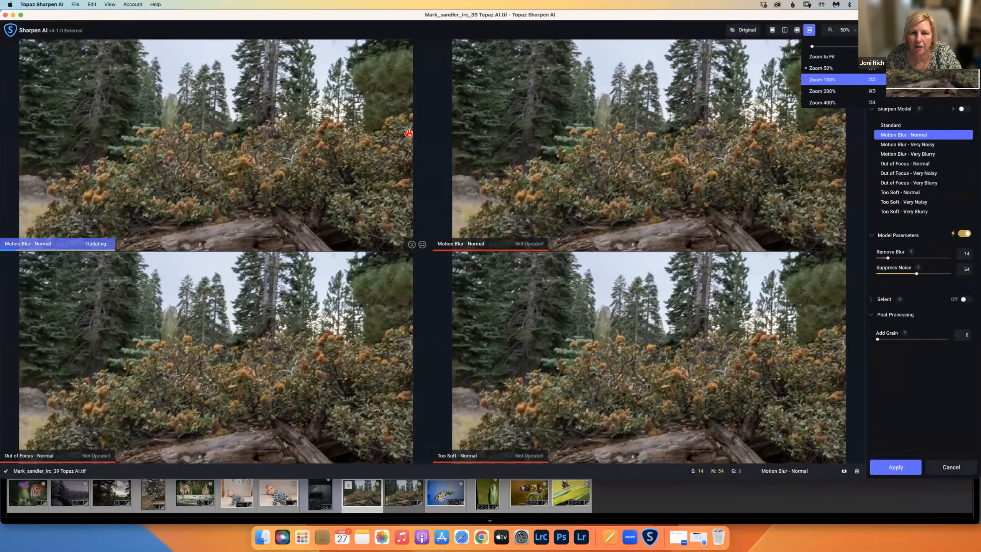
{"action": "left_click", "coordinate": [822, 79]}
{"action": "left_click_drag", "start_coordinate": [334, 166], "coordinate": [209, 149]}
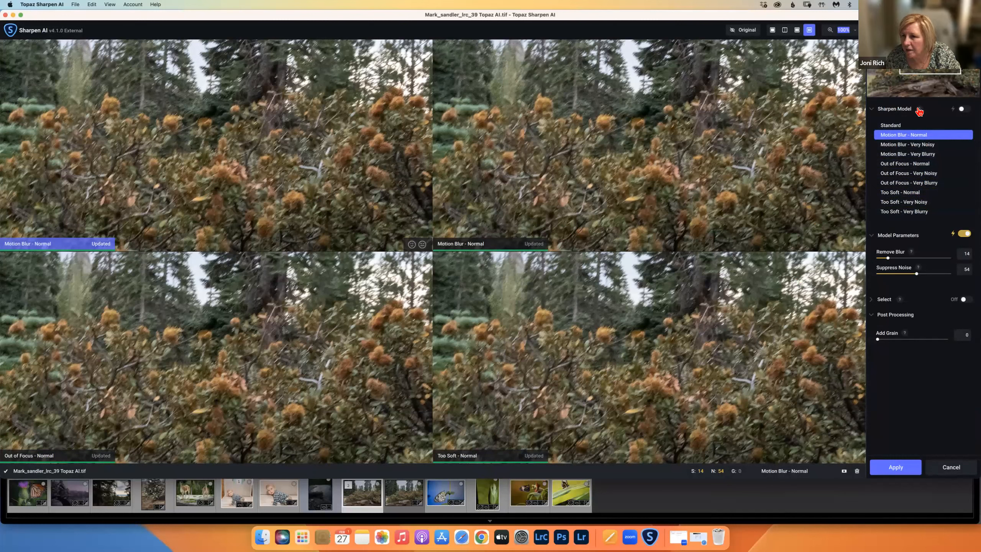
Step: Try automatic Sharpen Model selection on the shrub photo, and leave Sharpen AI without applying the sharpening
{"action": "left_click", "coordinate": [963, 110]}
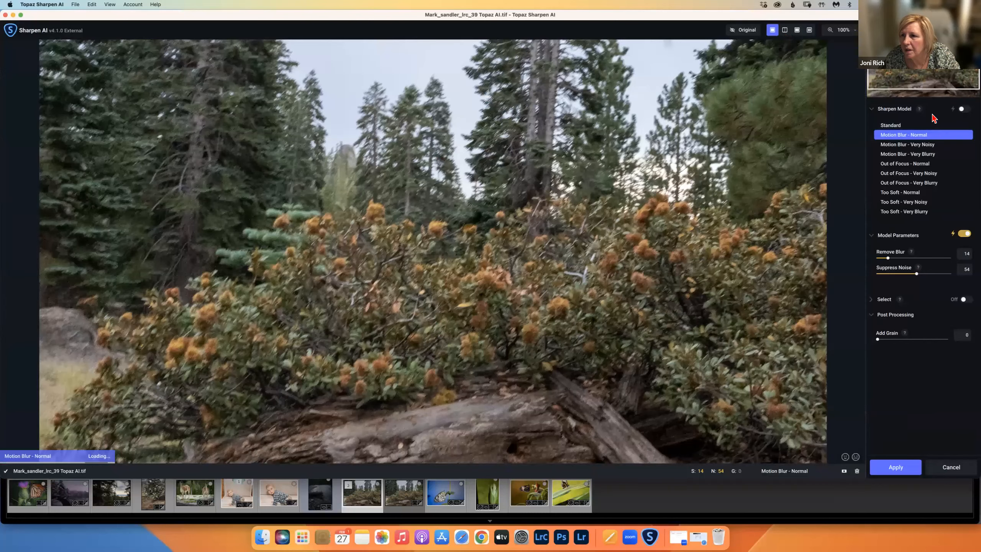
{"action": "left_click", "coordinate": [962, 109]}
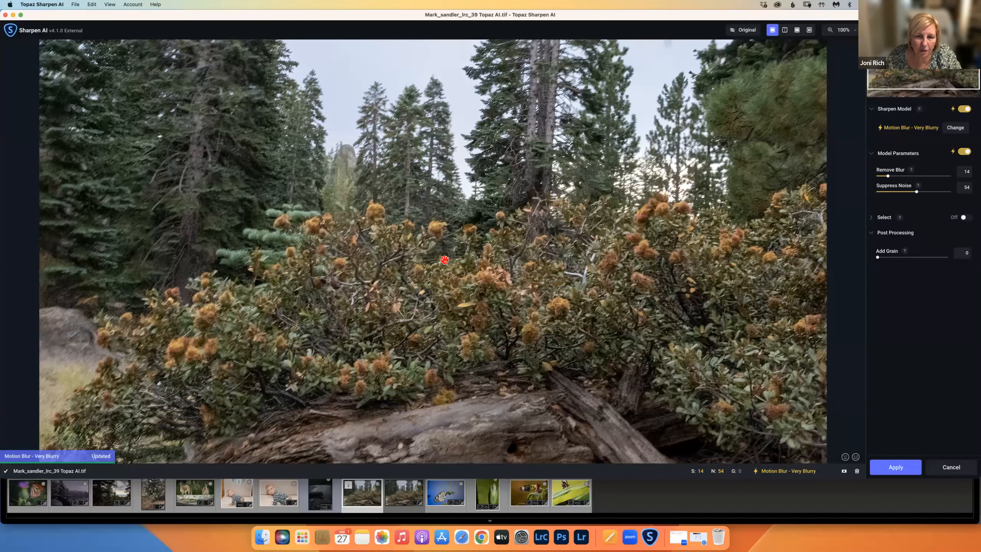
{"action": "left_click", "coordinate": [950, 467]}
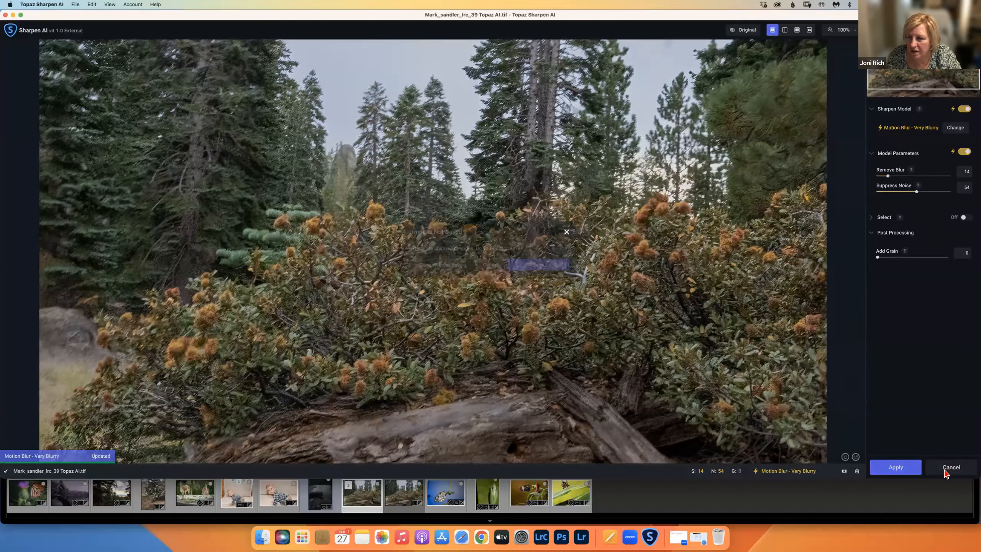
{"action": "left_click", "coordinate": [448, 266]}
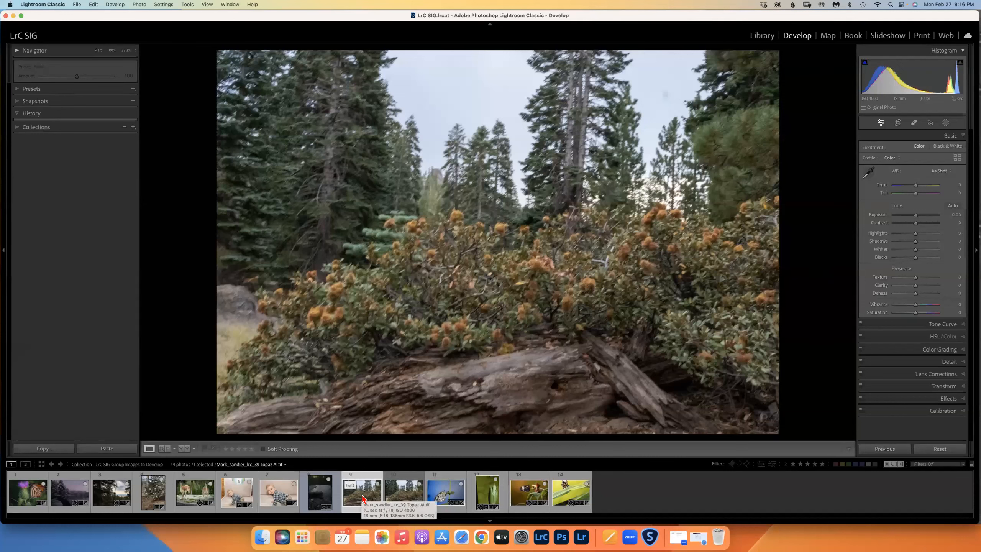
Step: Remove the shrub photo's TIFF copy from the collection
{"action": "right_click", "coordinate": [363, 498]}
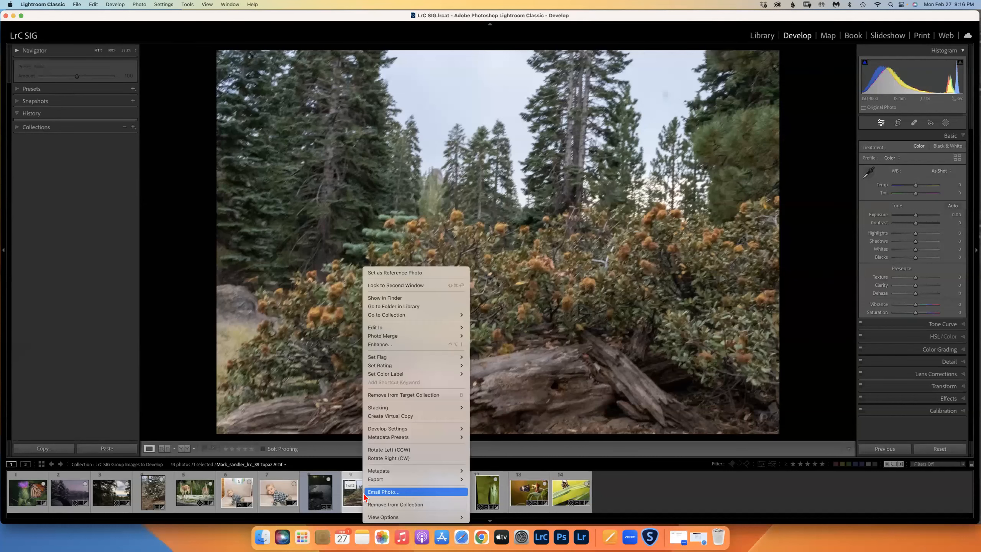
{"action": "left_click", "coordinate": [382, 504]}
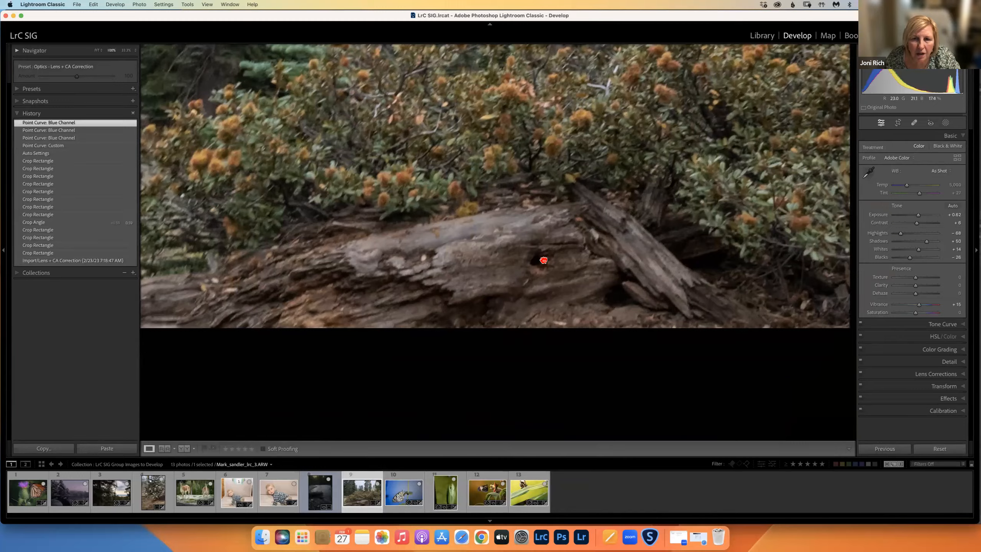
Step: Examine the raw shrub photo's trees up close, and overlay its file name with the exposure and lens details
{"action": "left_click", "coordinate": [552, 201]}
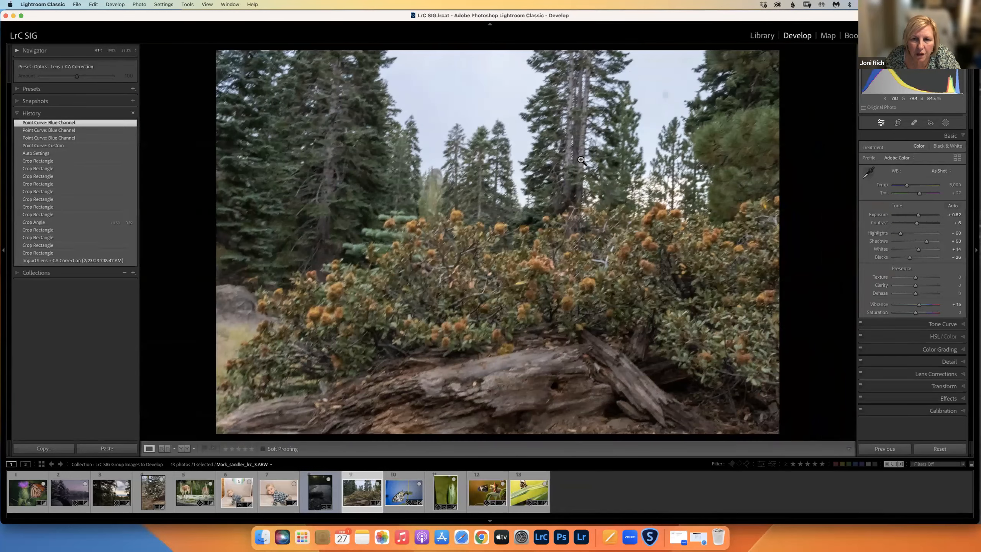
{"action": "left_click", "coordinate": [519, 154]}
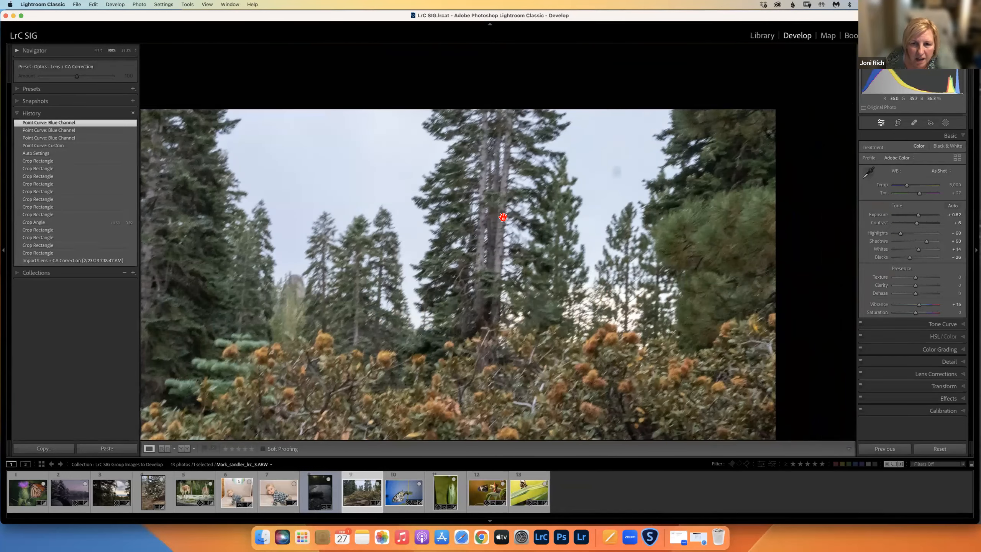
{"action": "left_click", "coordinate": [533, 252]}
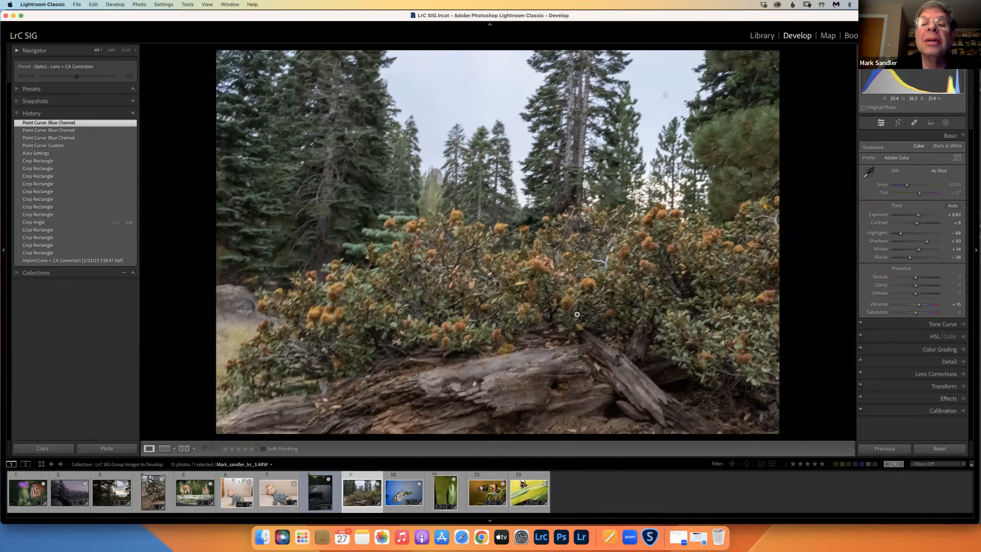
{"action": "key", "text": "i"}
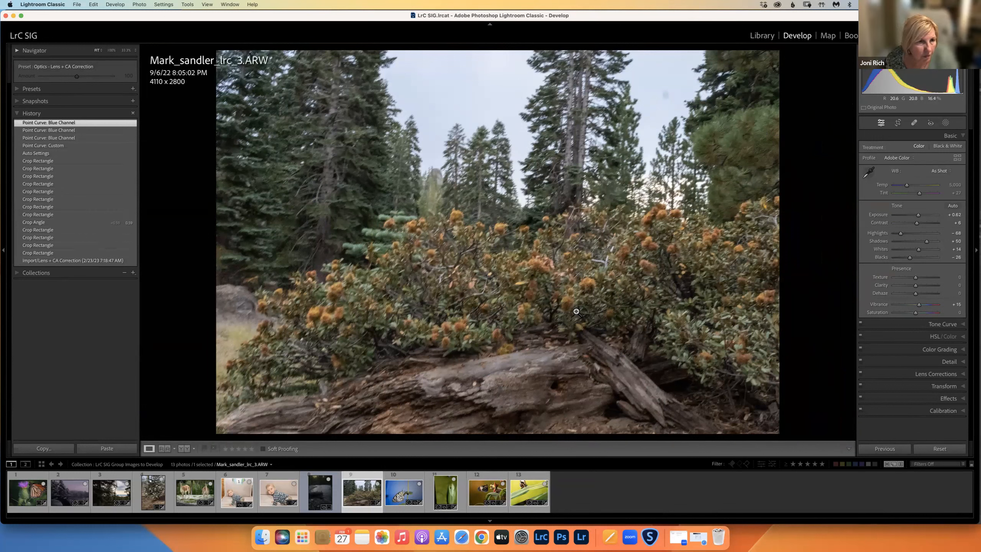
{"action": "key", "text": "i"}
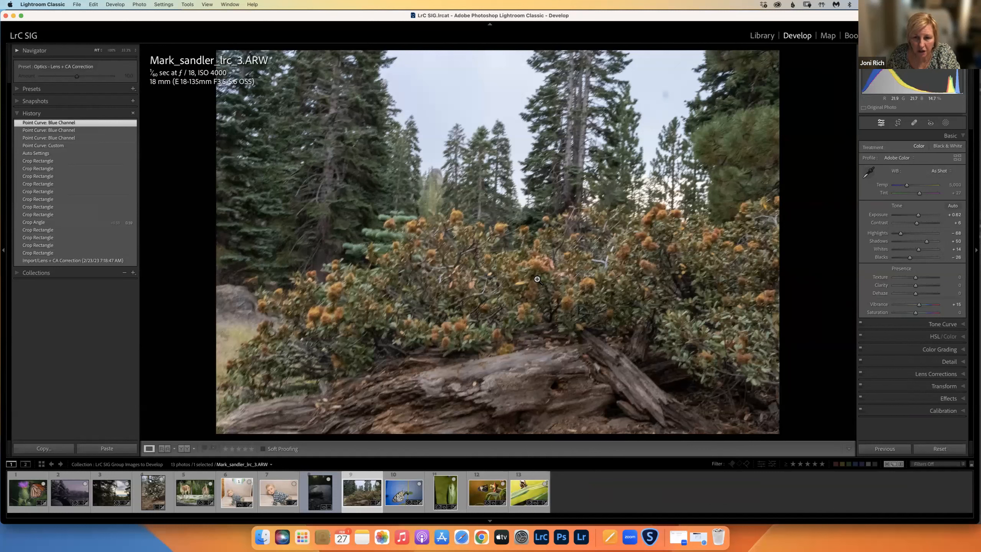
{"action": "right_click", "coordinate": [500, 370]}
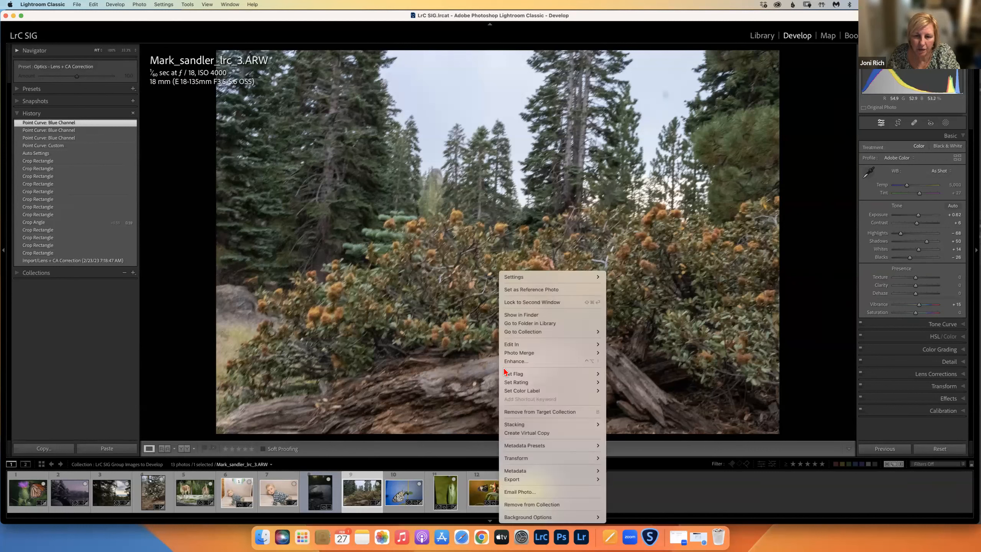
{"action": "mouse_move", "coordinate": [514, 344]}
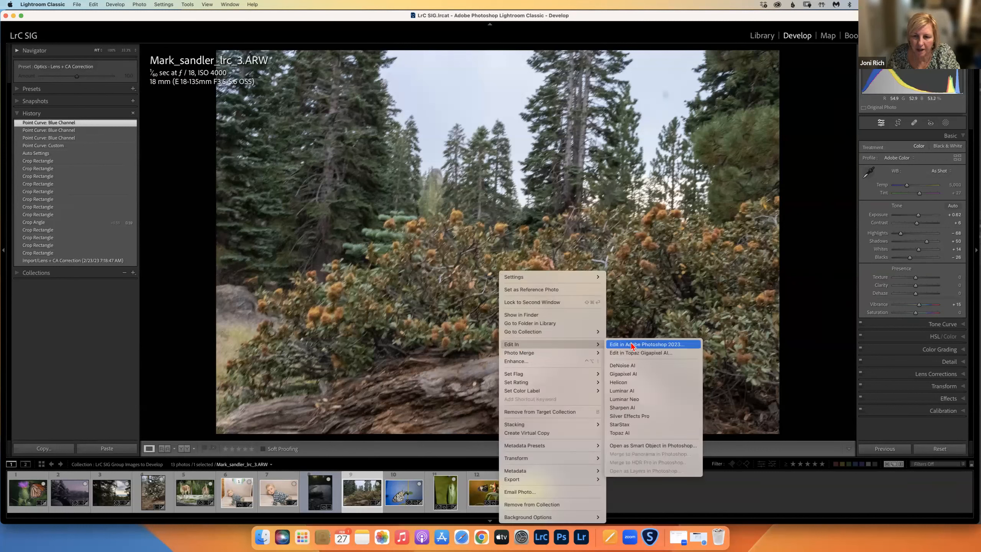
{"action": "left_click", "coordinate": [625, 434]}
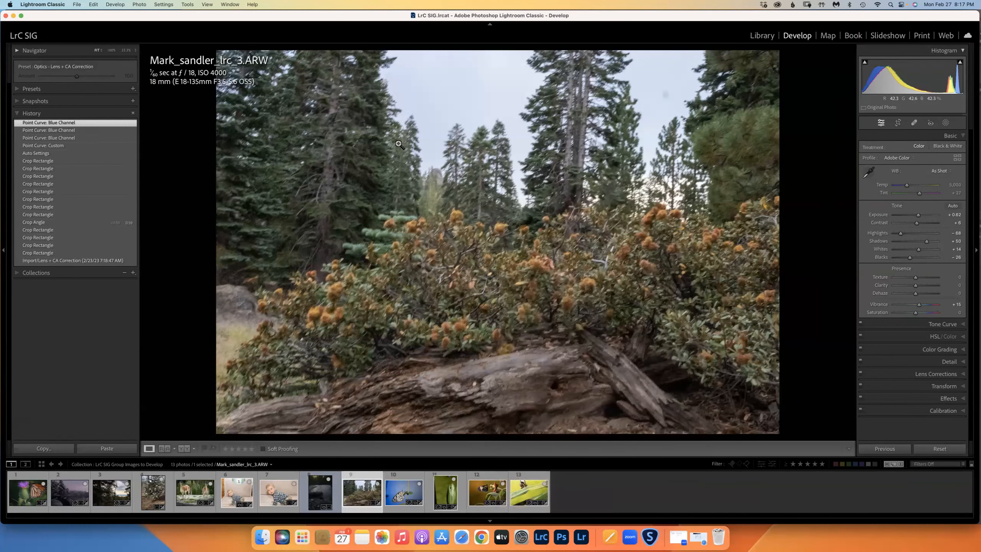
{"action": "right_click", "coordinate": [470, 245]}
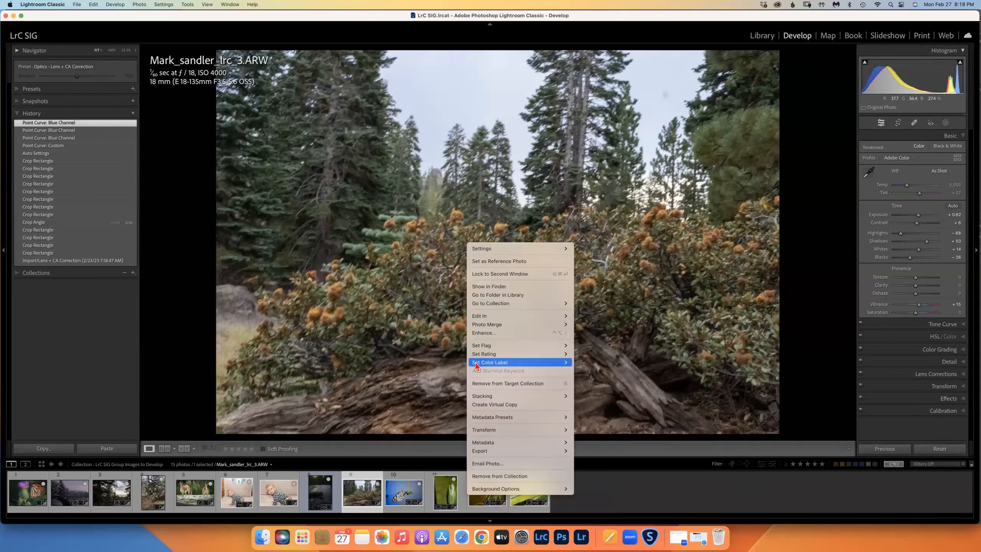
{"action": "mouse_move", "coordinate": [486, 327]}
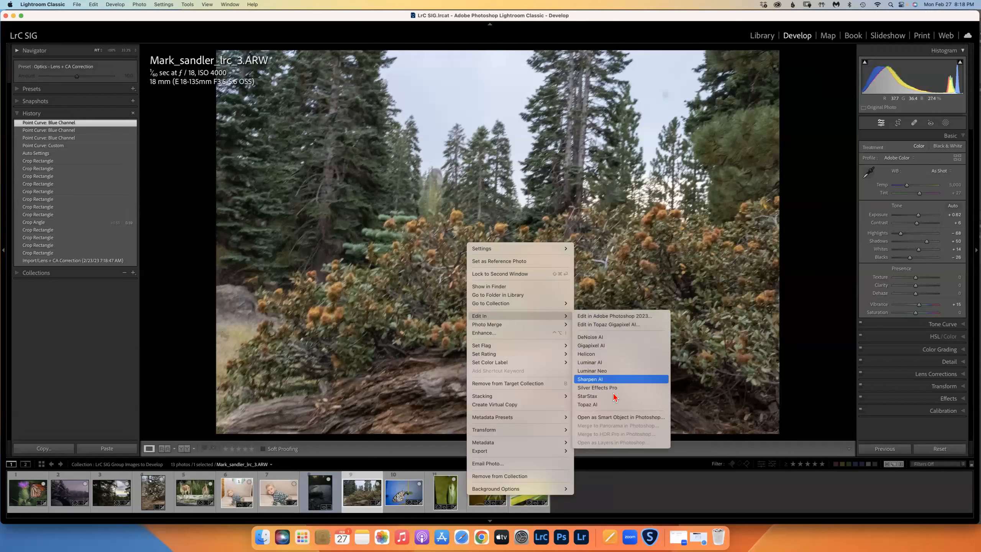
{"action": "left_click", "coordinate": [588, 404]}
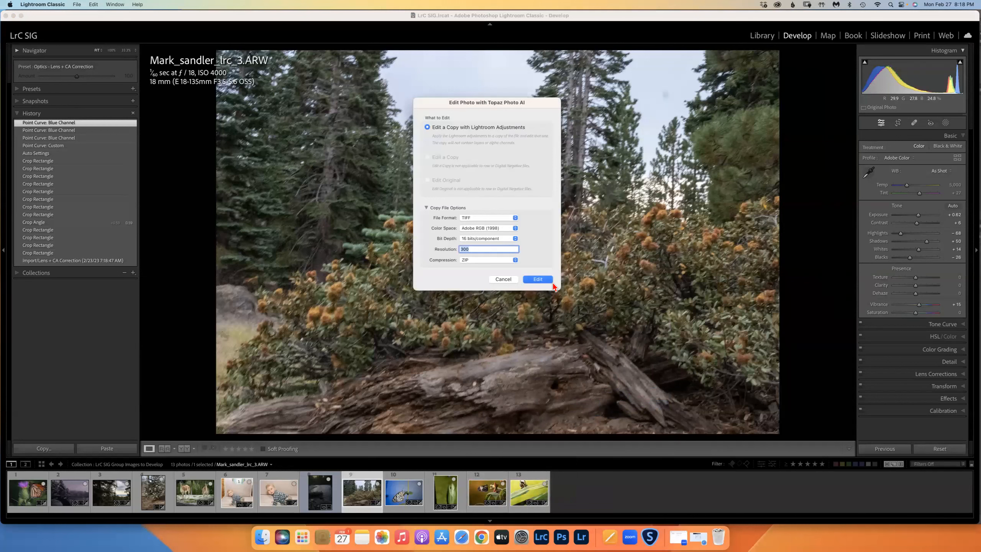
{"action": "left_click", "coordinate": [503, 279]}
Step: Switch the additional external editor preset to Topaz AI in Lightroom's External Editing preferences
{"action": "left_click", "coordinate": [60, 6]}
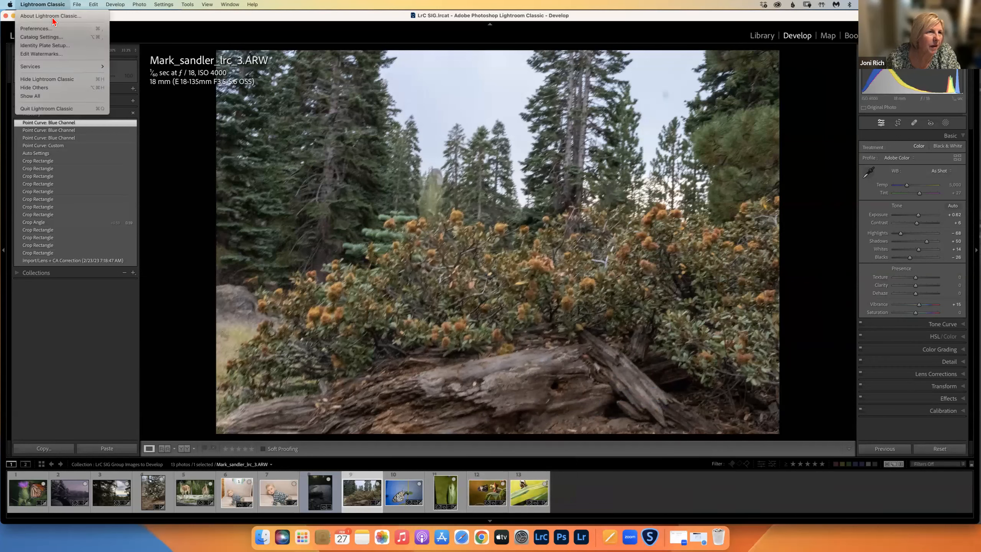
{"action": "left_click", "coordinate": [46, 31]}
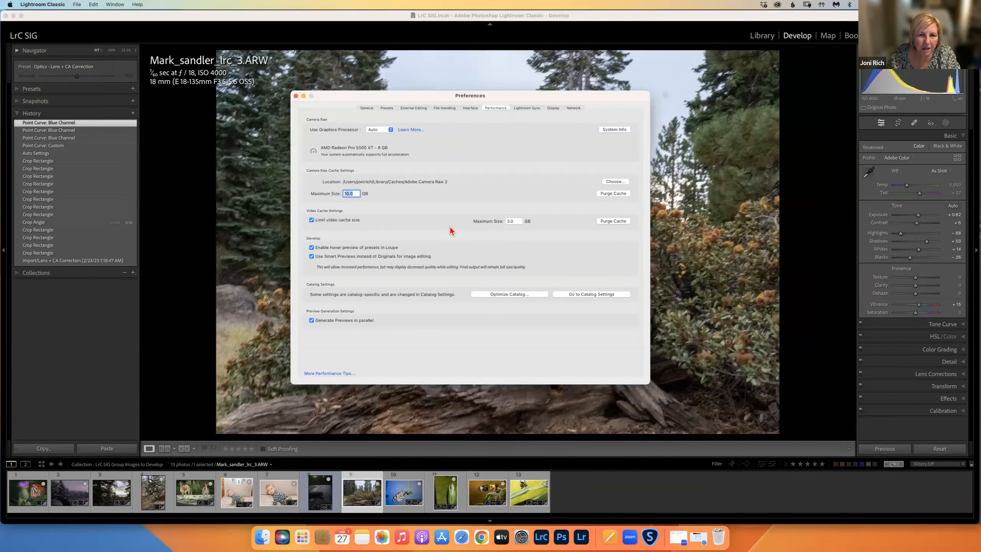
{"action": "left_click", "coordinate": [413, 107]}
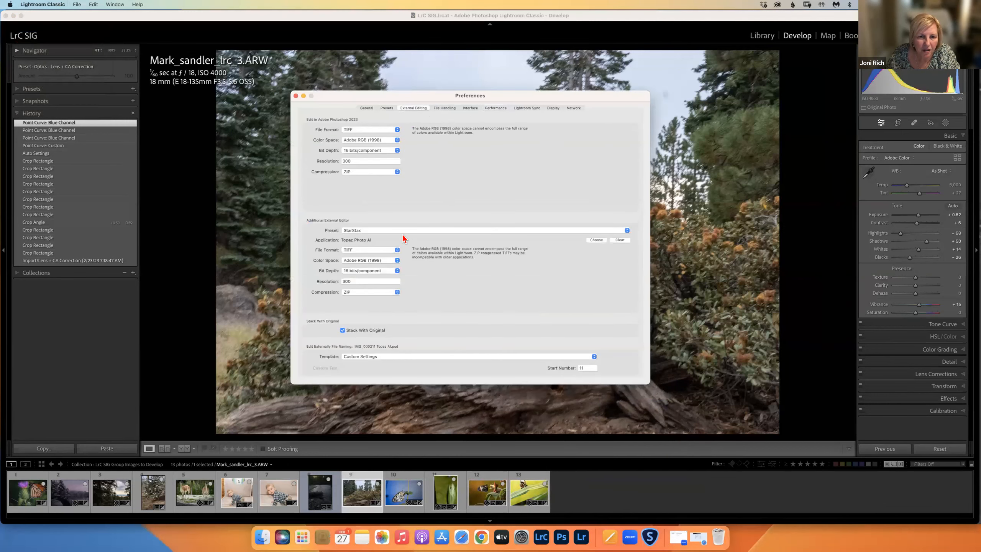
{"action": "left_click", "coordinate": [401, 231]}
{"action": "left_click", "coordinate": [390, 239]}
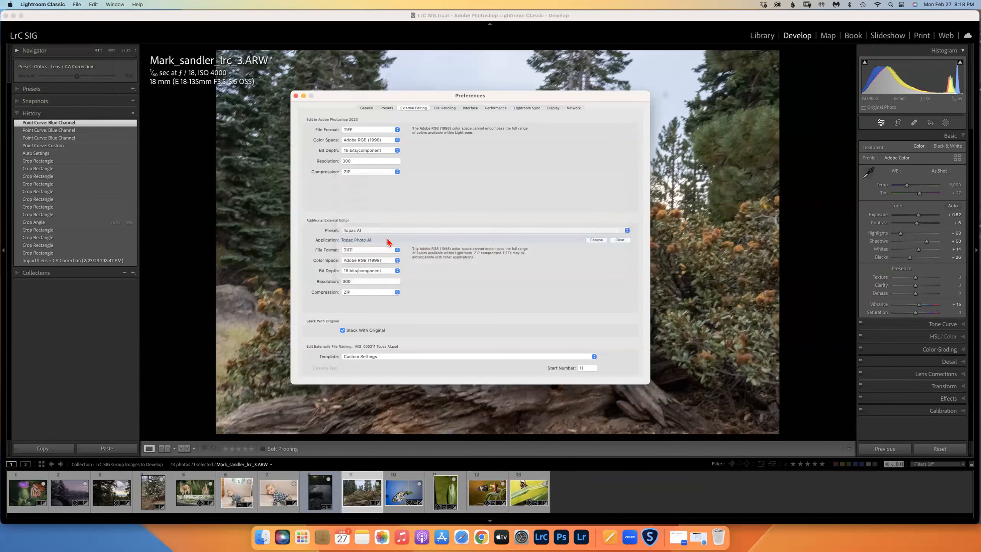
{"action": "left_click", "coordinate": [296, 96]}
Step: Send the shrub photo to Topaz Photo AI as a 16-bit Adobe RGB (1998) TIFF copy with Lightroom adjustments, 300 resolution and ZIP compression
{"action": "left_click", "coordinate": [58, 5]}
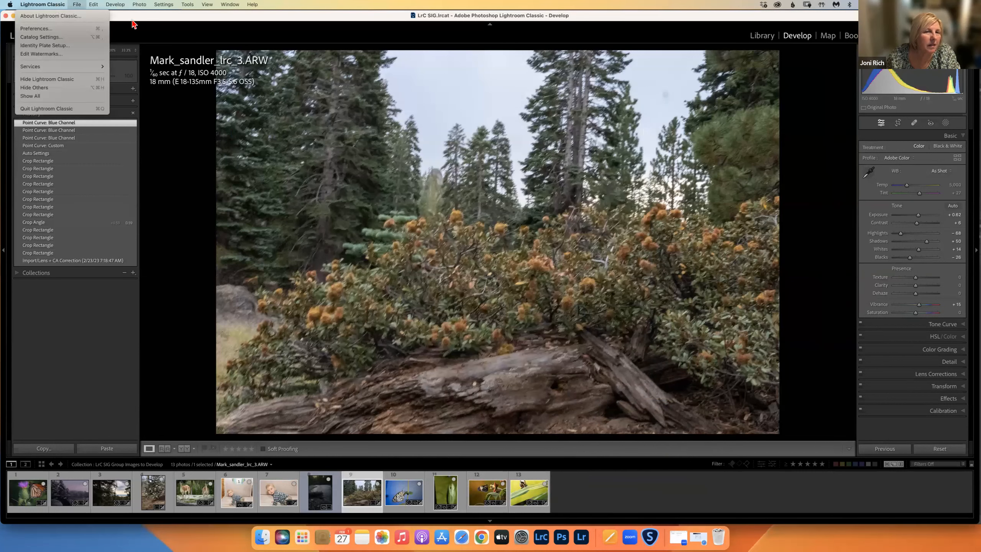
{"action": "left_click", "coordinate": [440, 220]}
{"action": "right_click", "coordinate": [438, 219]}
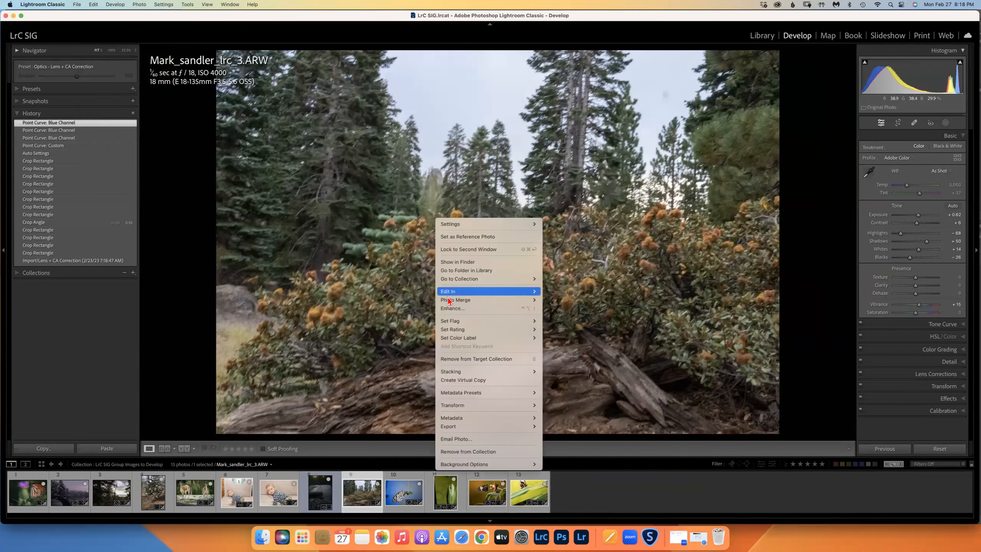
{"action": "mouse_move", "coordinate": [450, 294]}
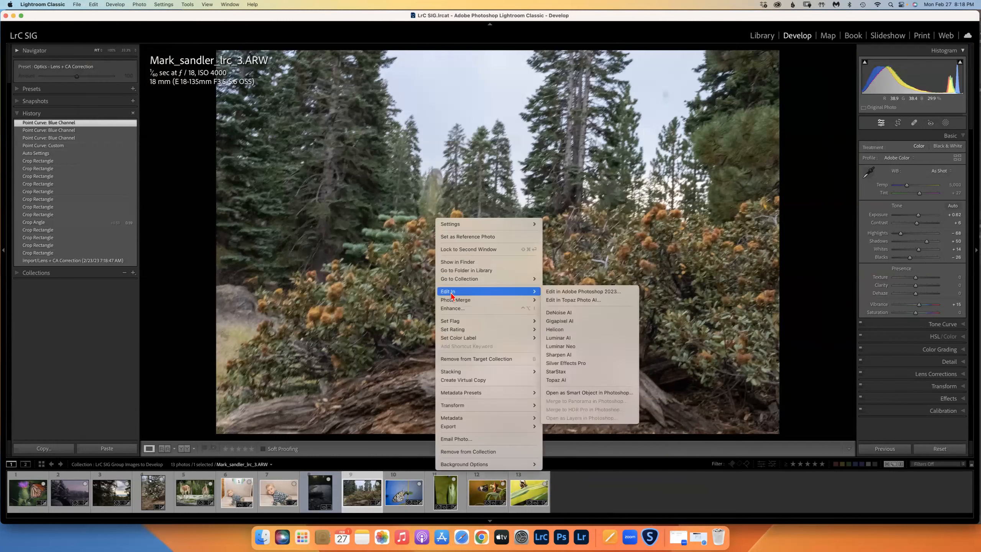
{"action": "left_click", "coordinate": [563, 381]}
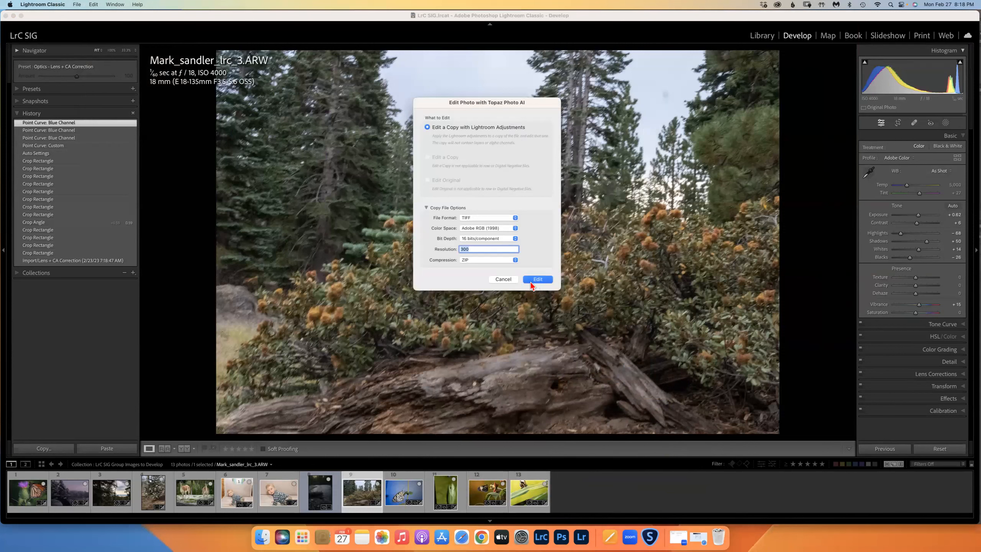
{"action": "left_click", "coordinate": [537, 279]}
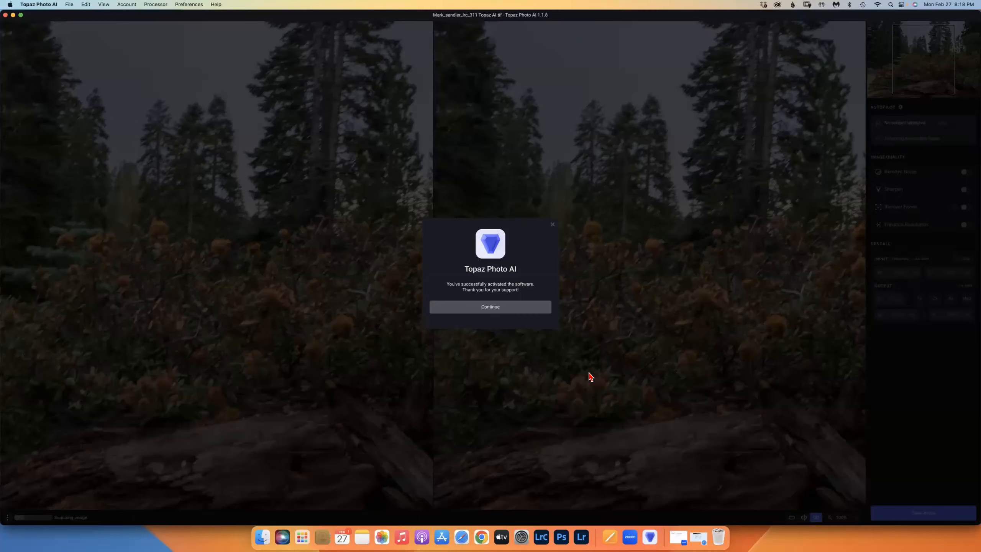
{"action": "left_click", "coordinate": [499, 306]}
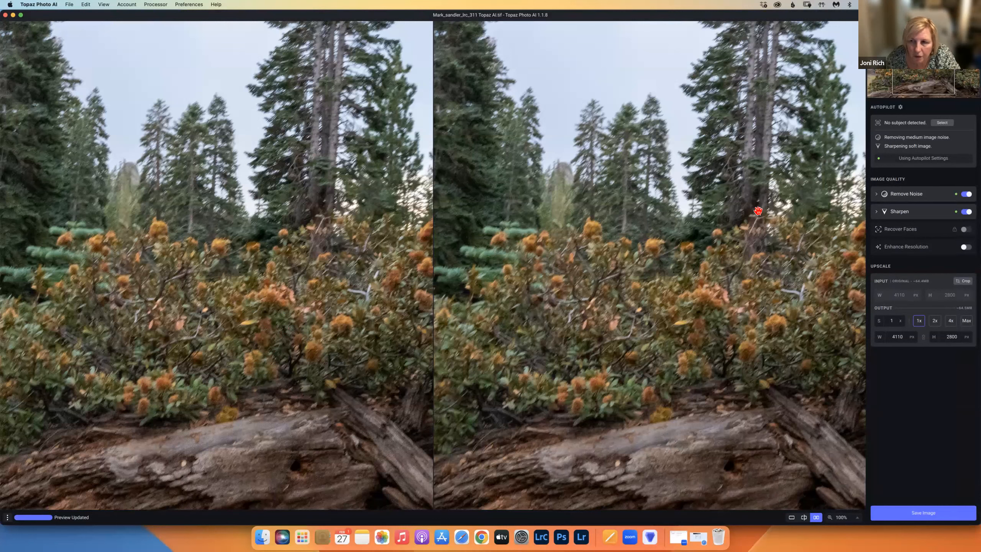
Step: Compare the shrub photo side by side with its Autopilot noise removal and sharpening, zoomed out to fit and at 100%
{"action": "mouse_move", "coordinate": [226, 445]}
{"action": "left_mouse_down"}
{"action": "mouse_move", "coordinate": [227, 402]}
{"action": "mouse_move", "coordinate": [270, 421]}
{"action": "mouse_move", "coordinate": [226, 429]}
{"action": "left_mouse_up"}
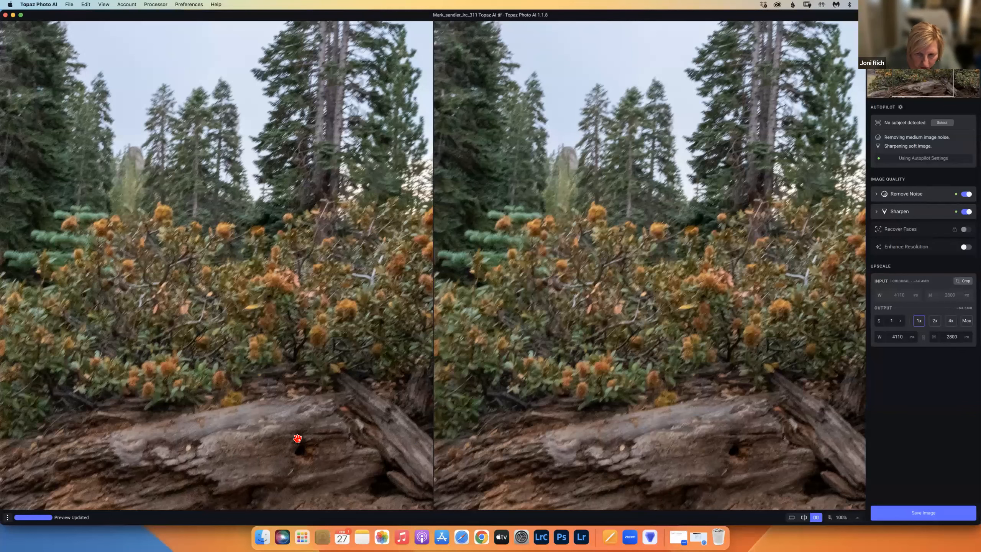
{"action": "scroll", "coordinate": [707, 419], "scroll_direction": "down", "scroll_amount": 3}
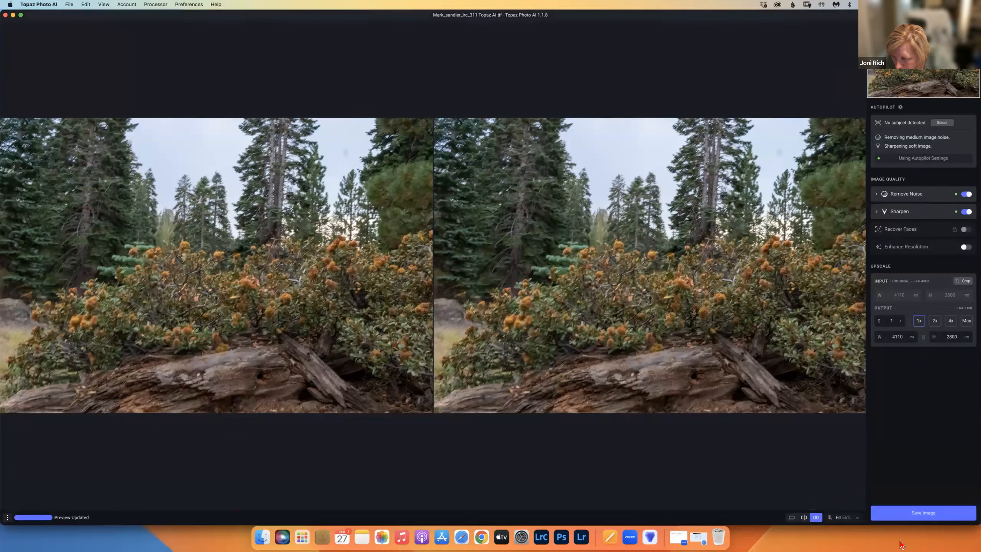
{"action": "left_click", "coordinate": [857, 518]}
{"action": "left_click", "coordinate": [835, 480]}
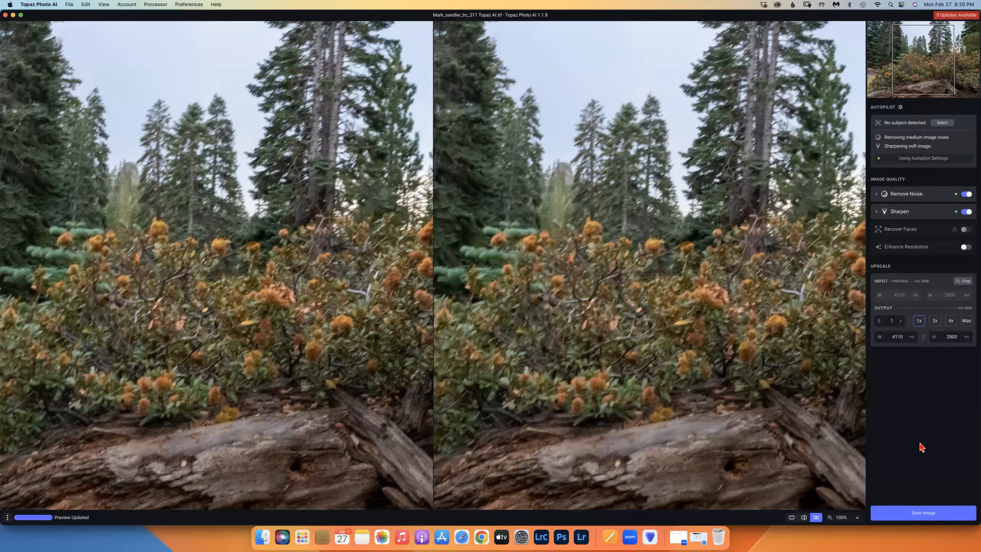
Step: Leave Topaz Photo AI without saving the image, and remove its TIFF copy from the Lightroom collection
{"action": "left_click", "coordinate": [6, 15]}
{"action": "left_click", "coordinate": [507, 189]}
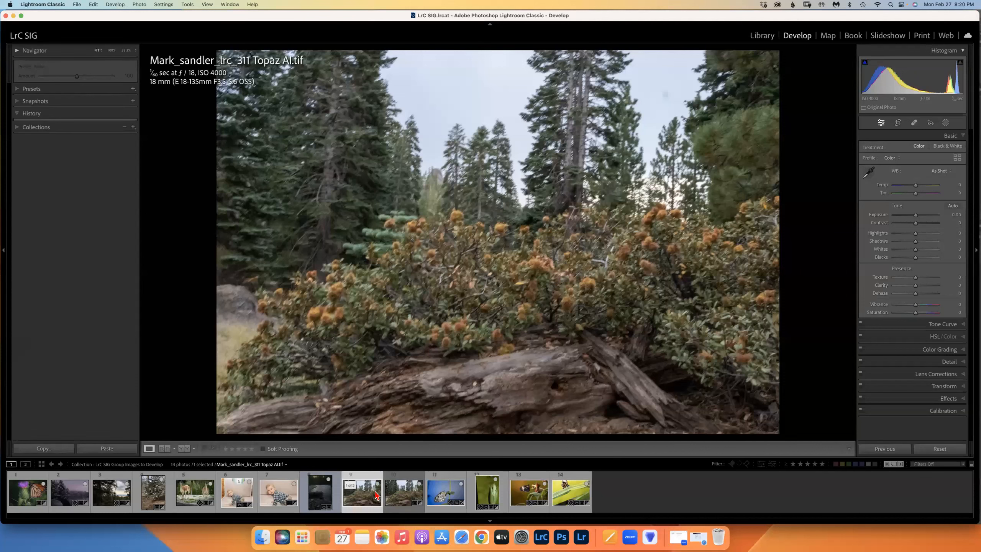
{"action": "right_click", "coordinate": [364, 496]}
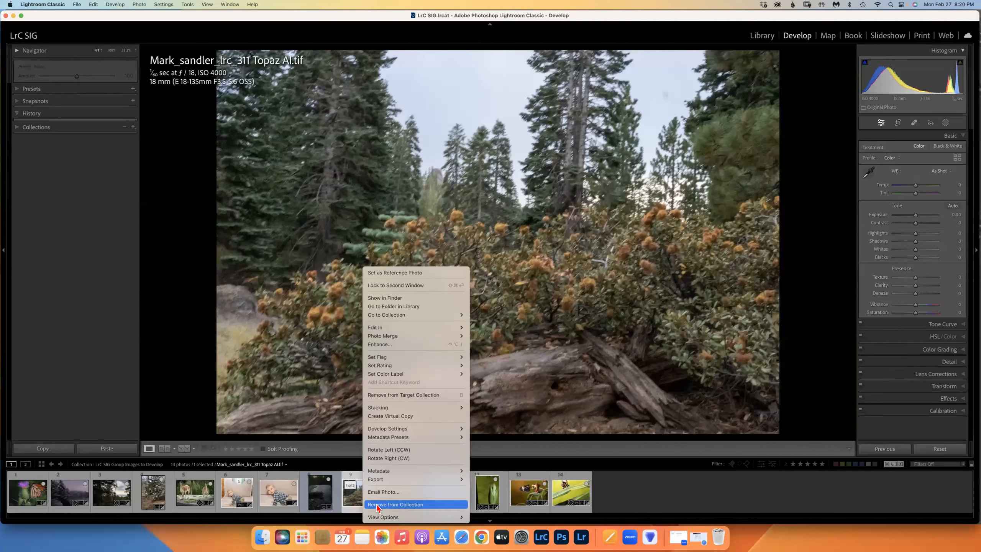
{"action": "left_click", "coordinate": [377, 505]}
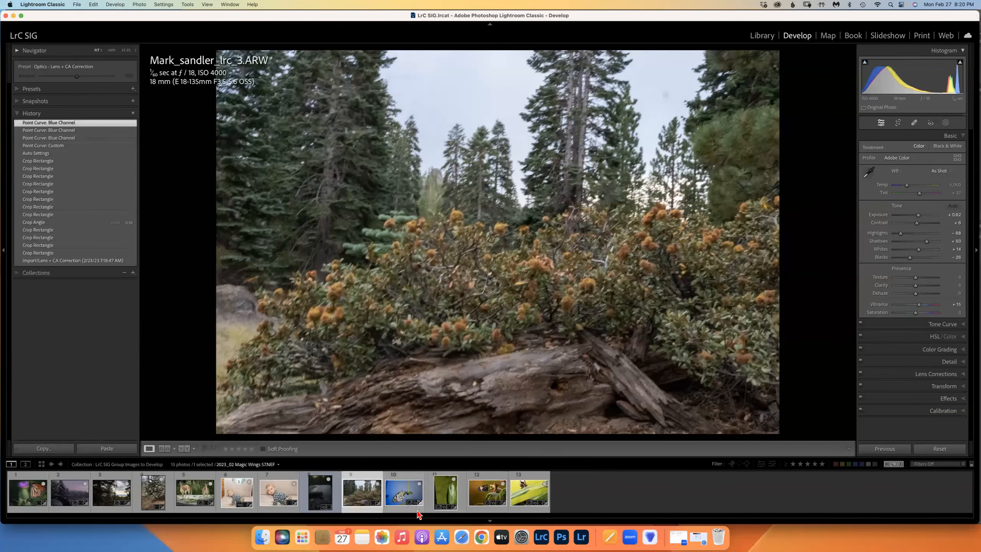
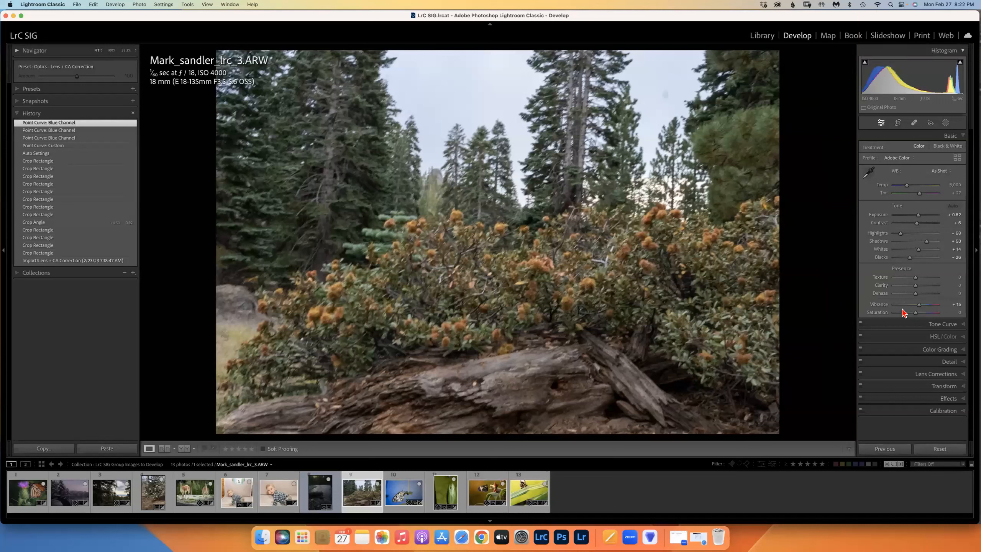
{"action": "left_click", "coordinate": [139, 4]}
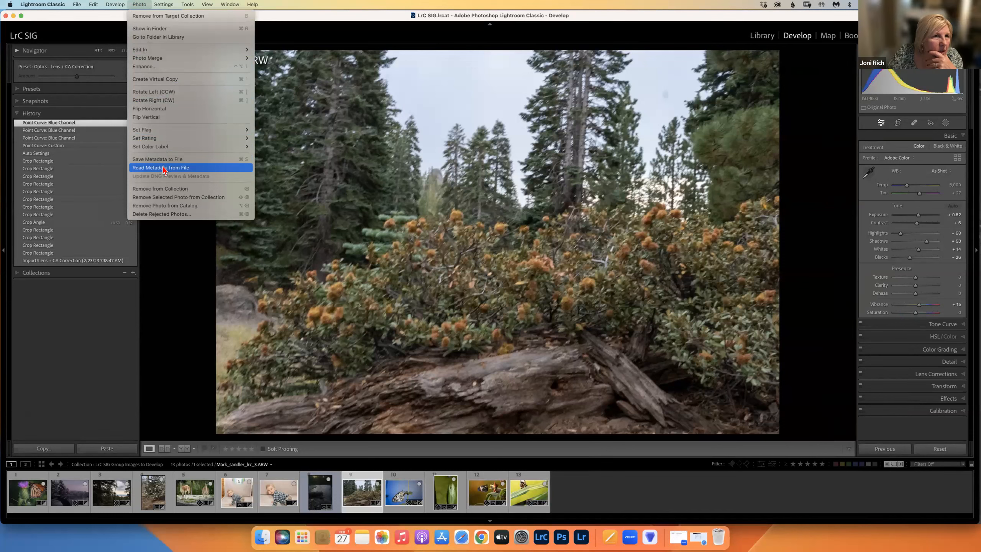
{"action": "mouse_move", "coordinate": [89, 4]}
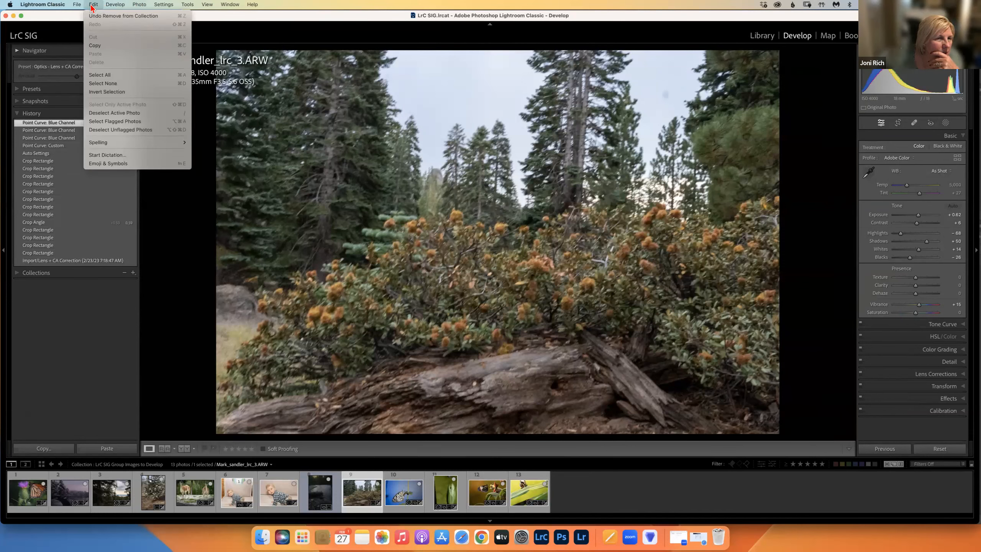
{"action": "mouse_move", "coordinate": [140, 7]}
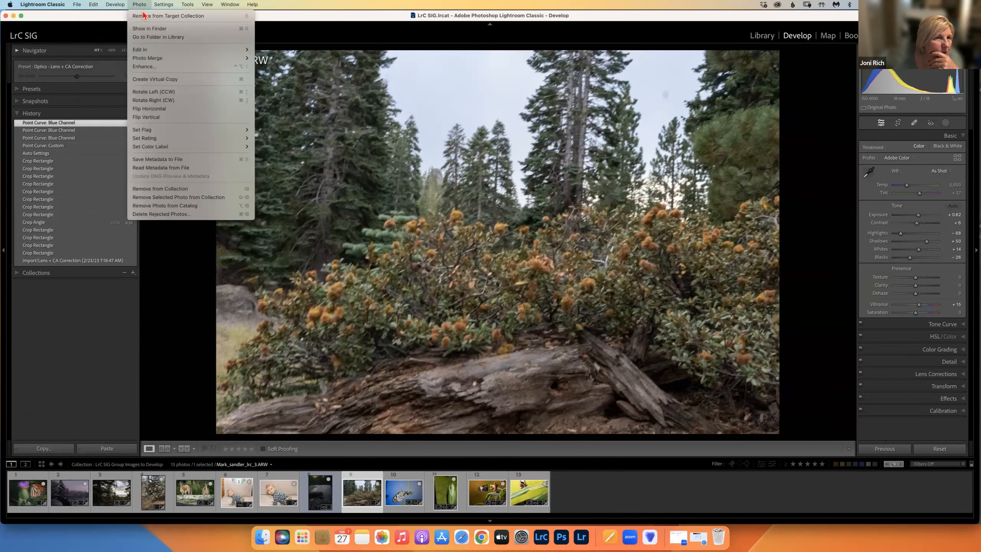
{"action": "mouse_move", "coordinate": [150, 52]}
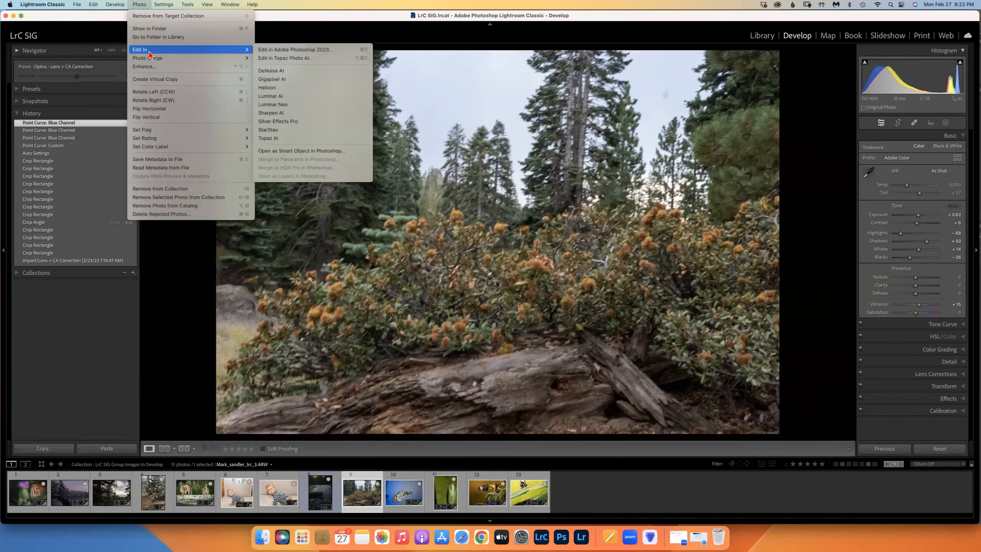
{"action": "mouse_move", "coordinate": [188, 6]}
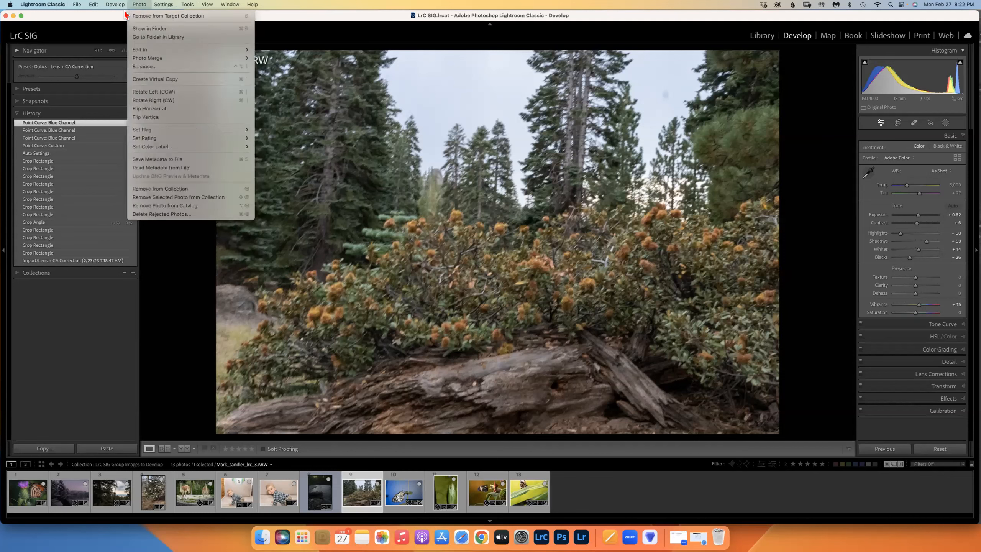
Step: Mask the sky in the shrub photo and invert the mask to cover the trees, shrub and log
{"action": "left_click", "coordinate": [203, 4]}
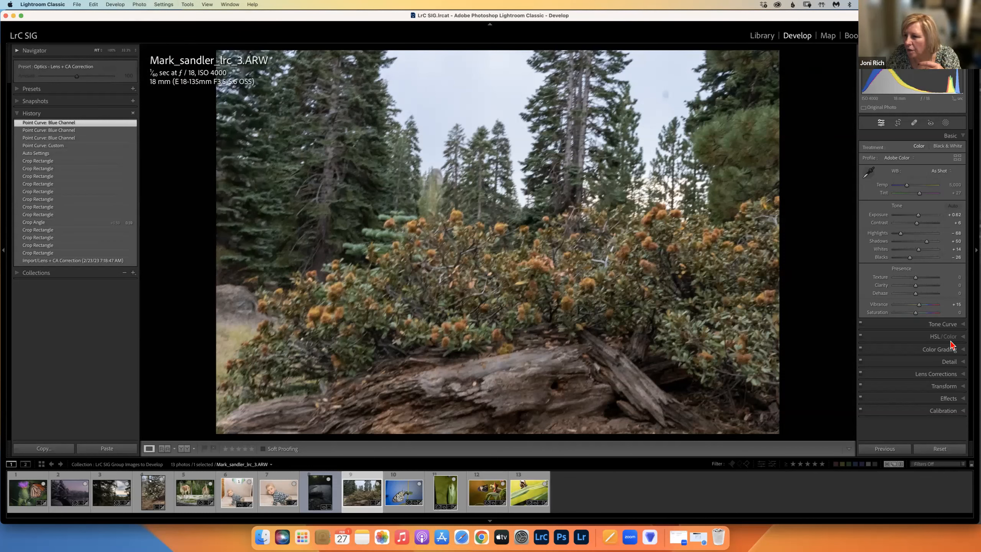
{"action": "left_click", "coordinate": [961, 364]}
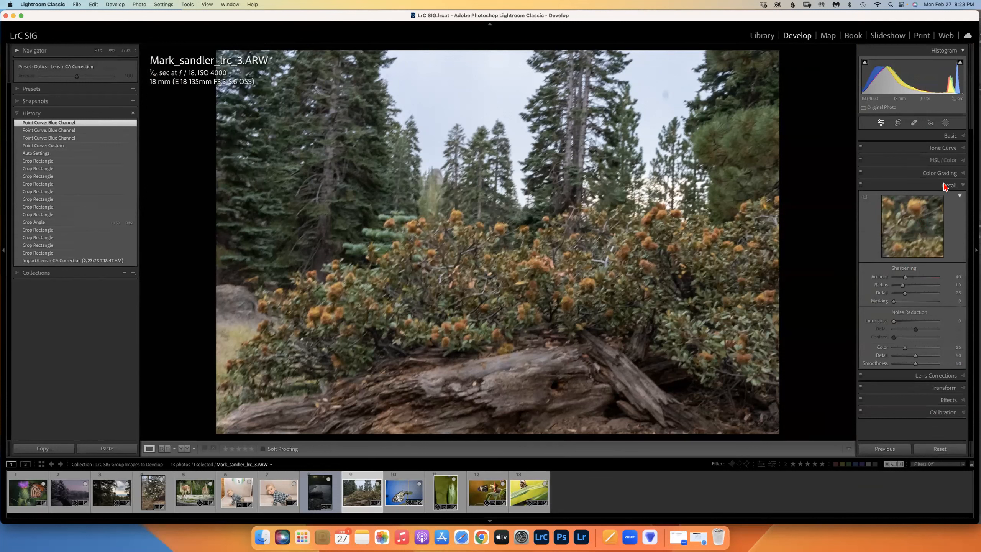
{"action": "left_click", "coordinate": [945, 125]}
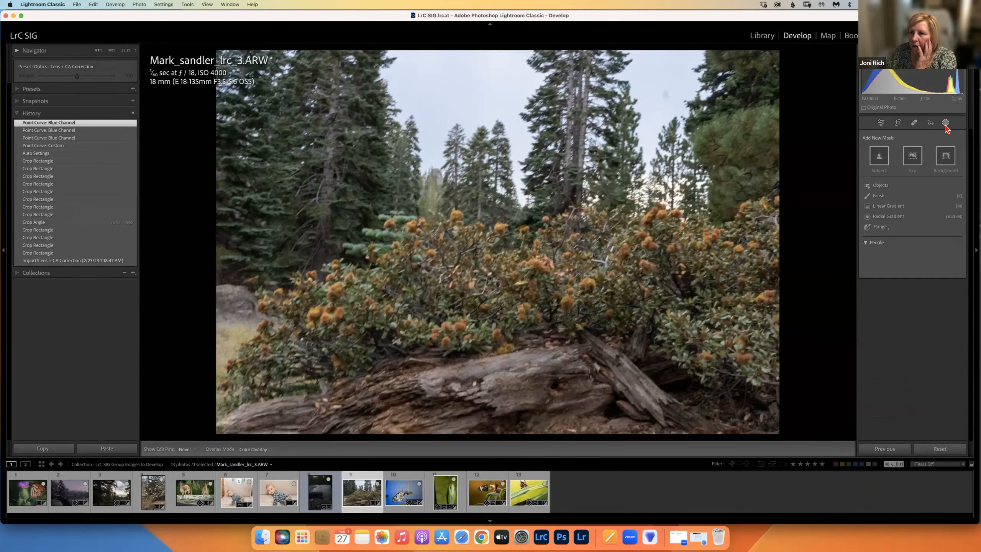
{"action": "left_click", "coordinate": [917, 158]}
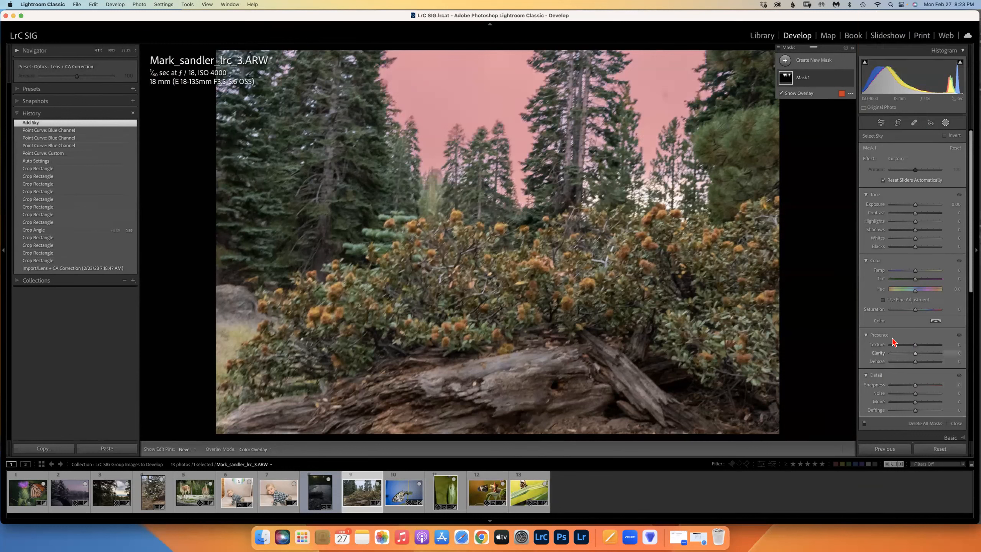
{"action": "left_click", "coordinate": [842, 79]}
{"action": "left_click", "coordinate": [864, 94]}
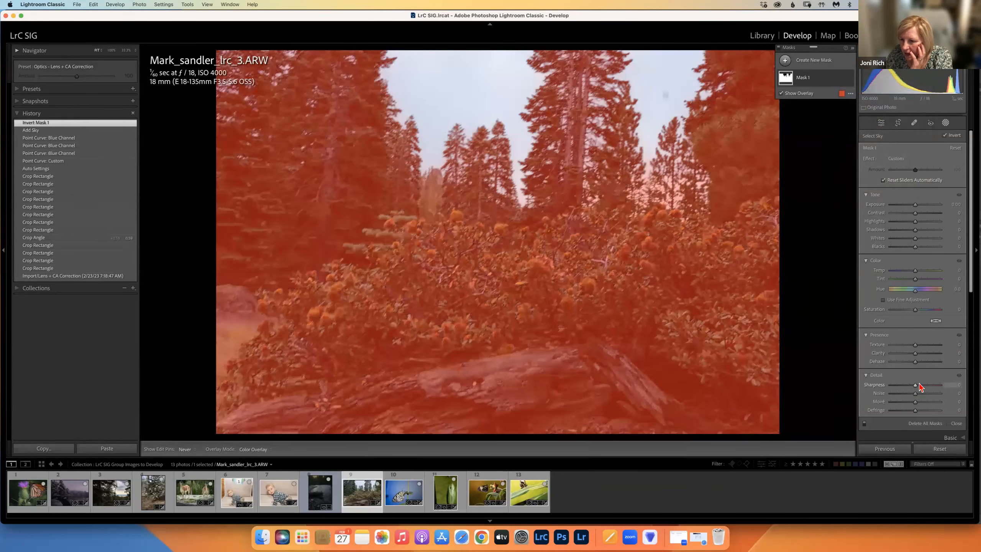
Step: Hide the mask overlay, slightly increase the inverted sky mask's Sharpness, and close masking
{"action": "left_click", "coordinate": [781, 93]}
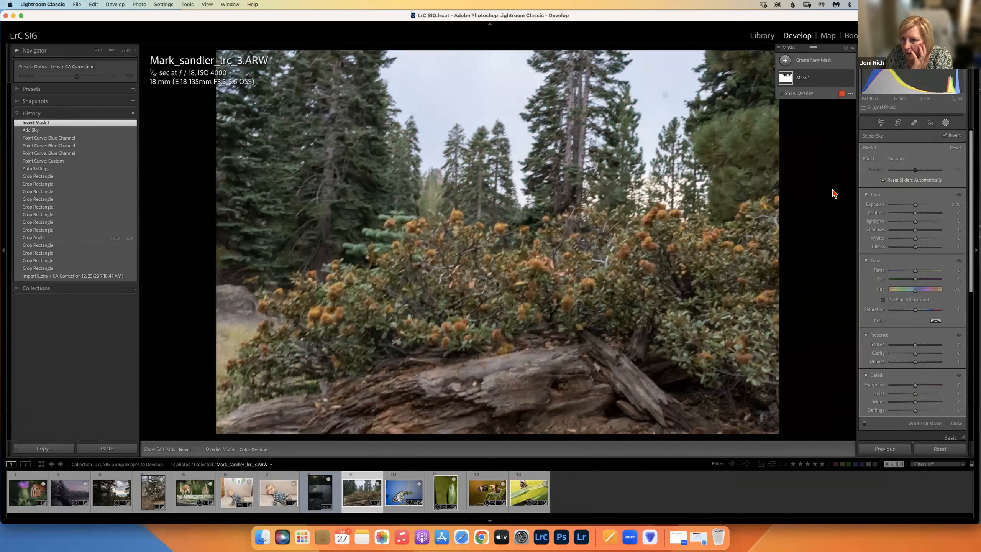
{"action": "mouse_move", "coordinate": [916, 387]}
{"action": "left_mouse_down"}
{"action": "mouse_move", "coordinate": [937, 387]}
{"action": "mouse_move", "coordinate": [916, 387]}
{"action": "left_mouse_up"}
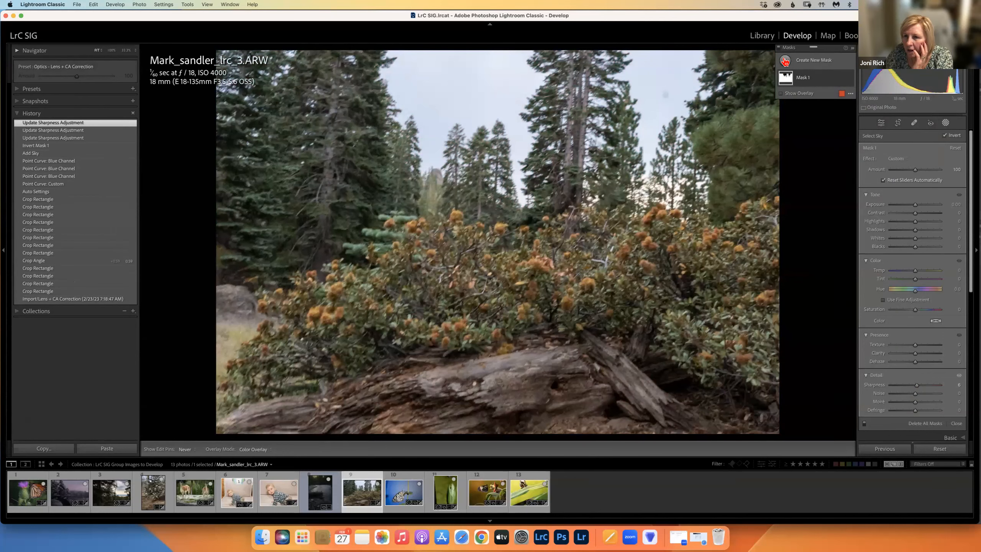
{"action": "left_click", "coordinate": [881, 122]}
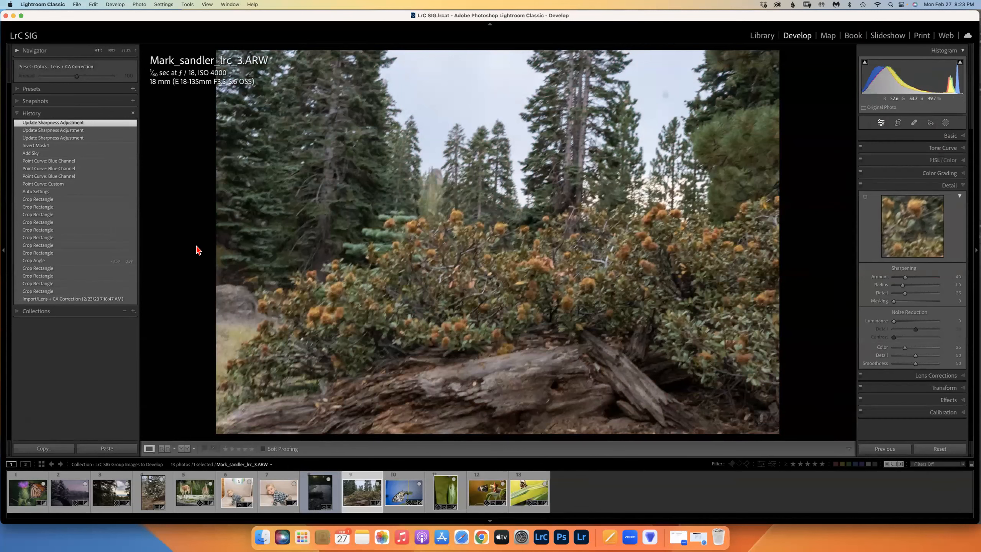
Step: Revert the shrub photo to its Import/Lens + CA Correction state in the develop history
{"action": "left_click", "coordinate": [52, 300]}
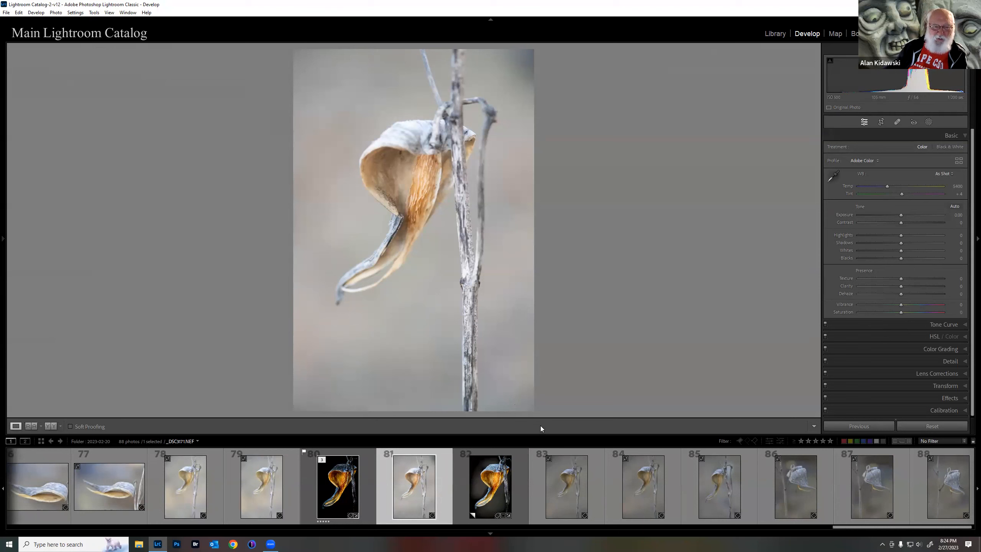
Step: Compare the dark, edited seed pod photo with its light, unedited original
{"action": "left_click", "coordinate": [348, 482]}
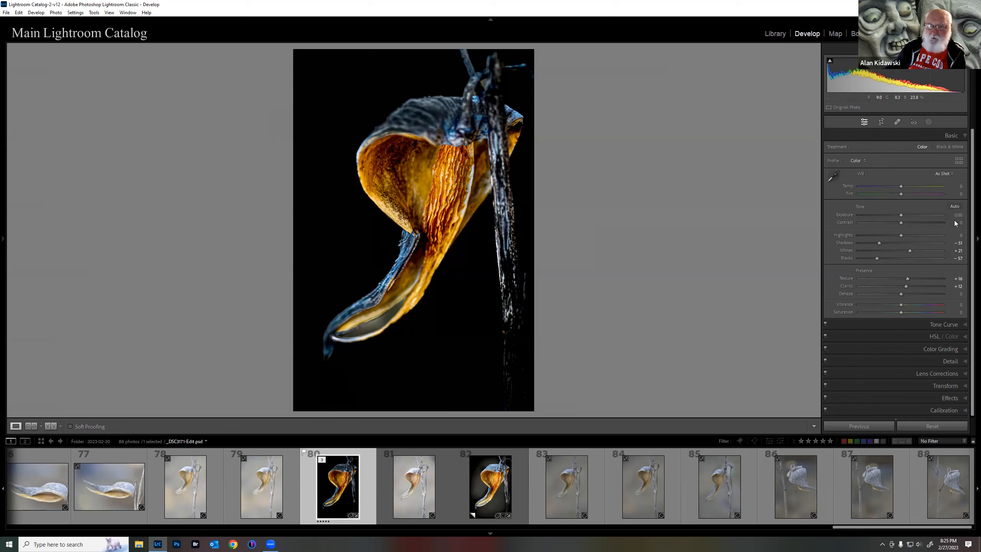
{"action": "left_click", "coordinate": [402, 505]}
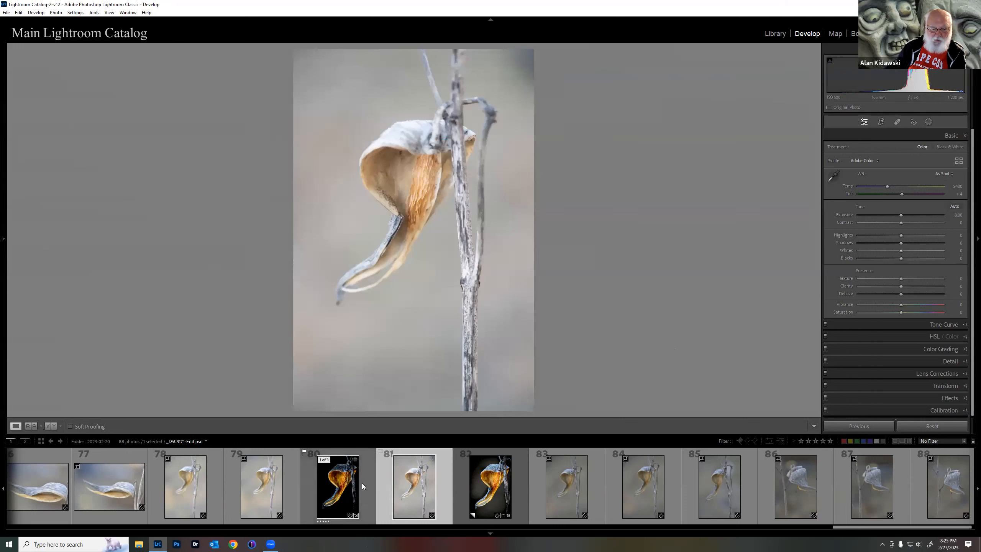
{"action": "left_click", "coordinate": [340, 492]}
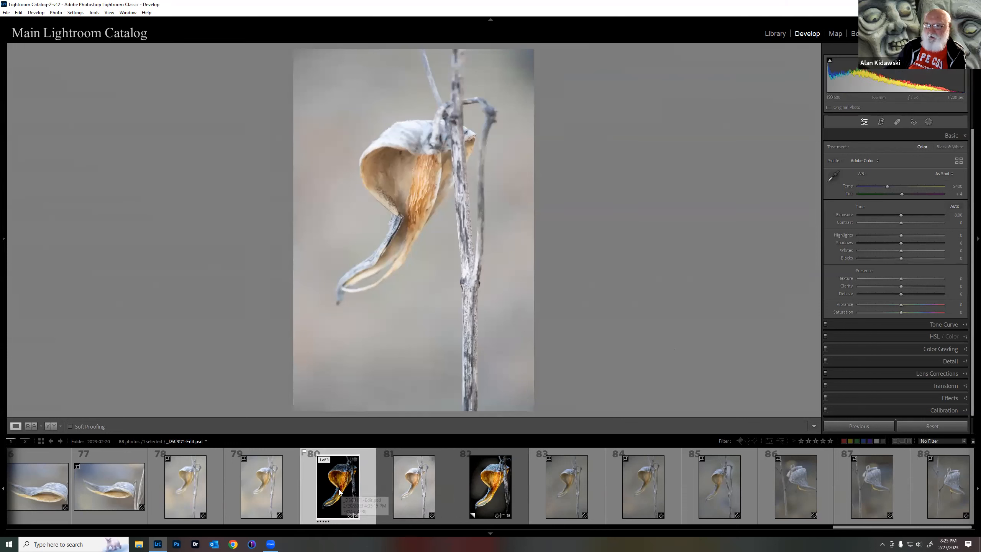
Step: Examine the edited seed pod photo's masks from Mask 8 down to Mask 1, and view the photo full screen
{"action": "left_click", "coordinate": [929, 123]}
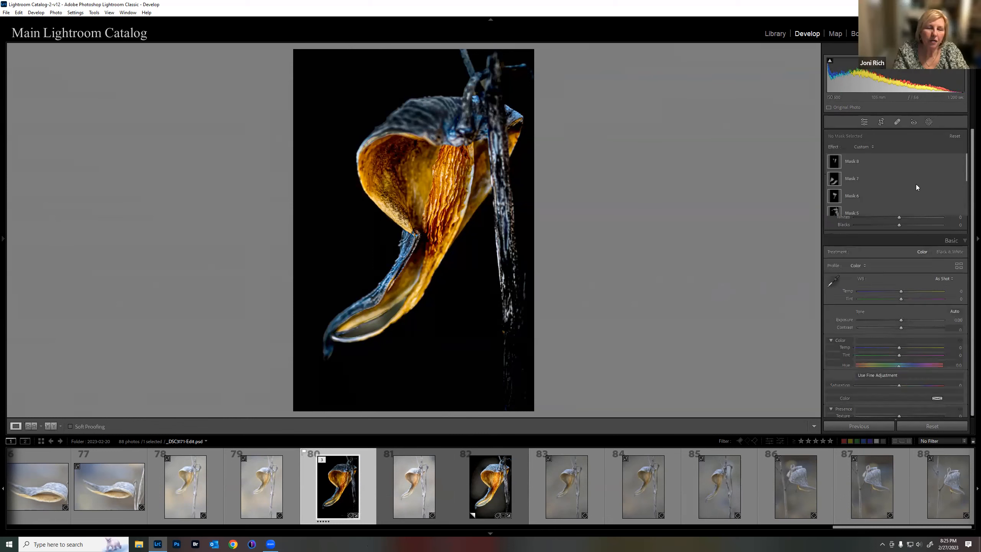
{"action": "left_click", "coordinate": [929, 123]}
{"action": "left_click", "coordinate": [929, 123]}
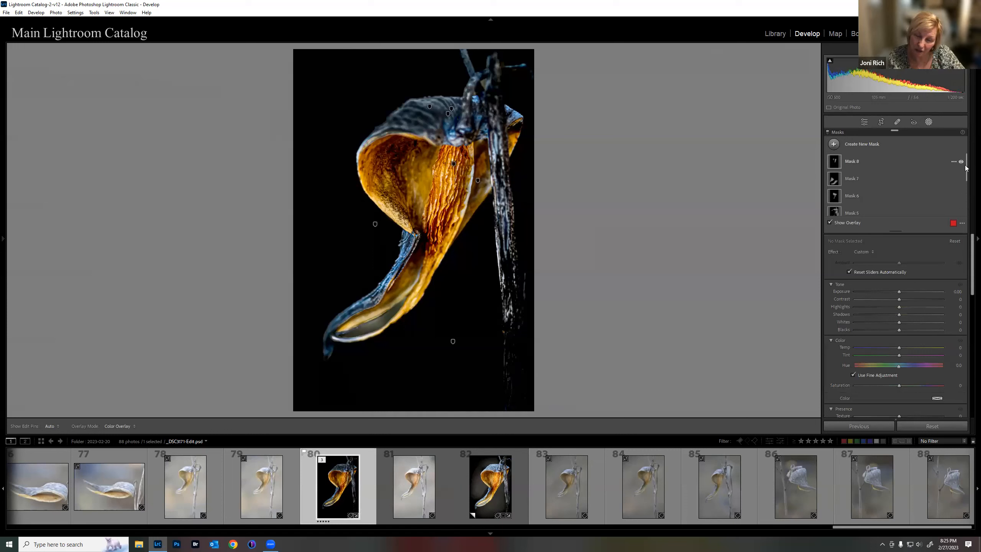
{"action": "mouse_move", "coordinate": [967, 166]}
{"action": "left_mouse_down"}
{"action": "mouse_move", "coordinate": [969, 216]}
{"action": "mouse_move", "coordinate": [970, 156]}
{"action": "left_mouse_up"}
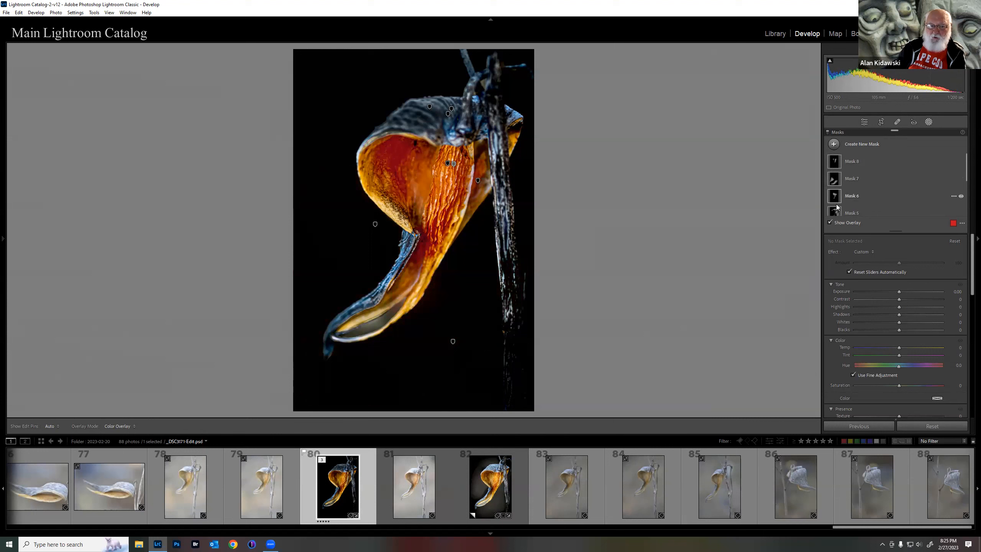
{"action": "left_click_drag", "start_coordinate": [967, 161], "coordinate": [967, 181]}
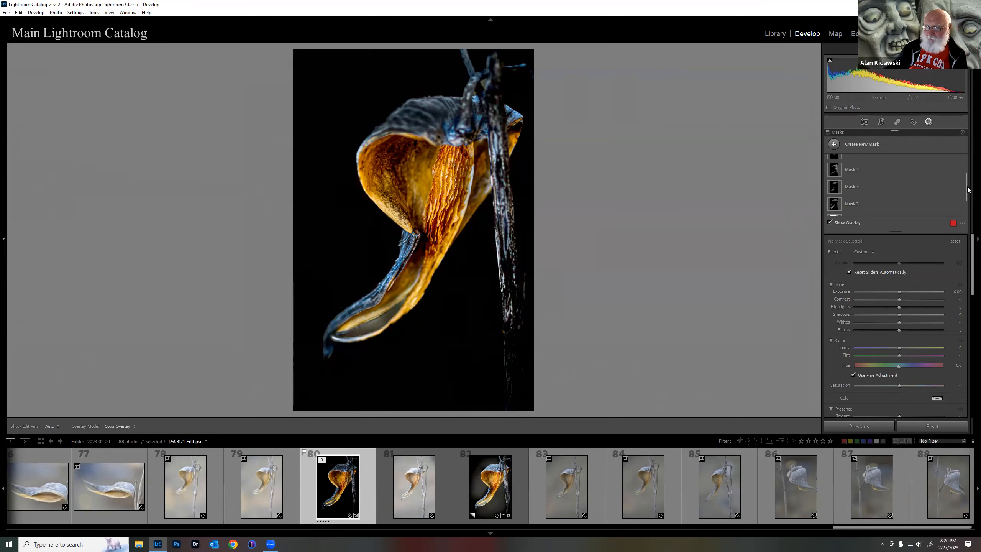
{"action": "left_click_drag", "start_coordinate": [969, 198], "coordinate": [970, 212]}
{"action": "mouse_move", "coordinate": [835, 197]}
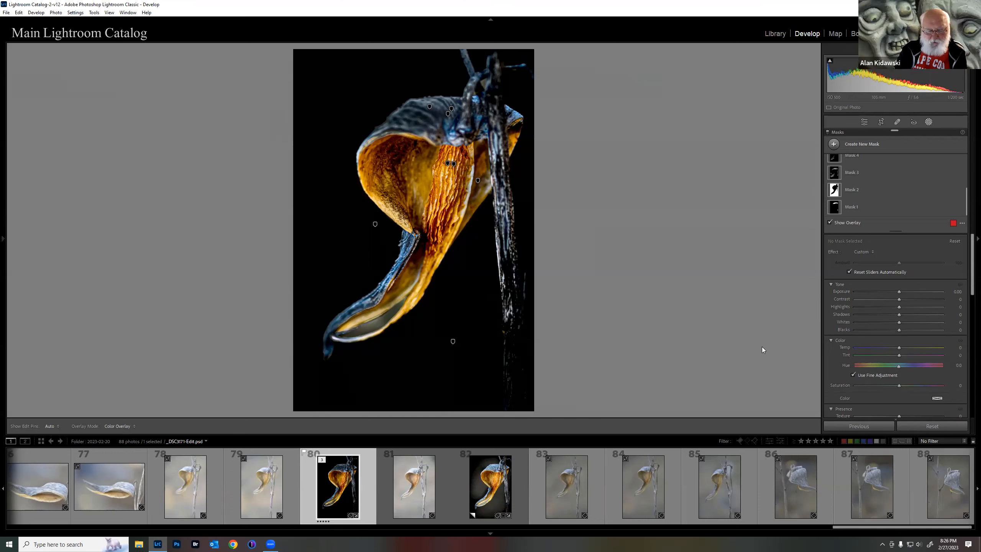
{"action": "key", "text": "d"}
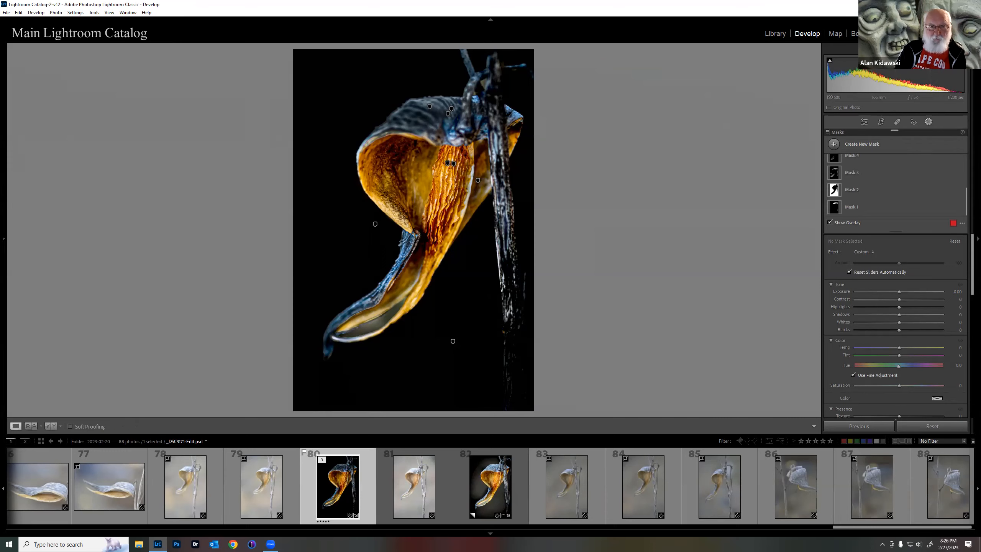
{"action": "key", "text": "f"}
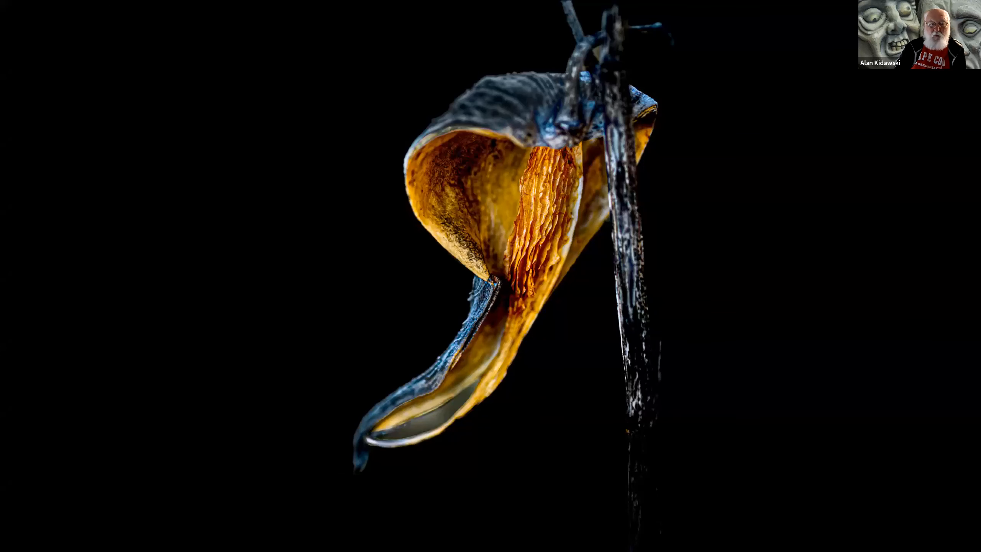
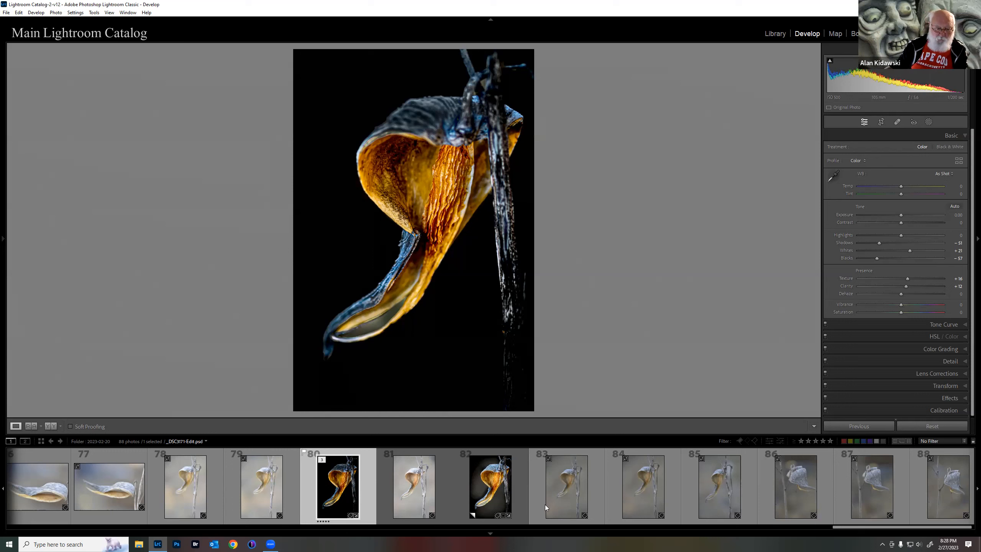
Step: Look through the unedited seed pod shots taken before and after the edited one, comparing focus, exposure and angle
{"action": "left_click", "coordinate": [182, 478]}
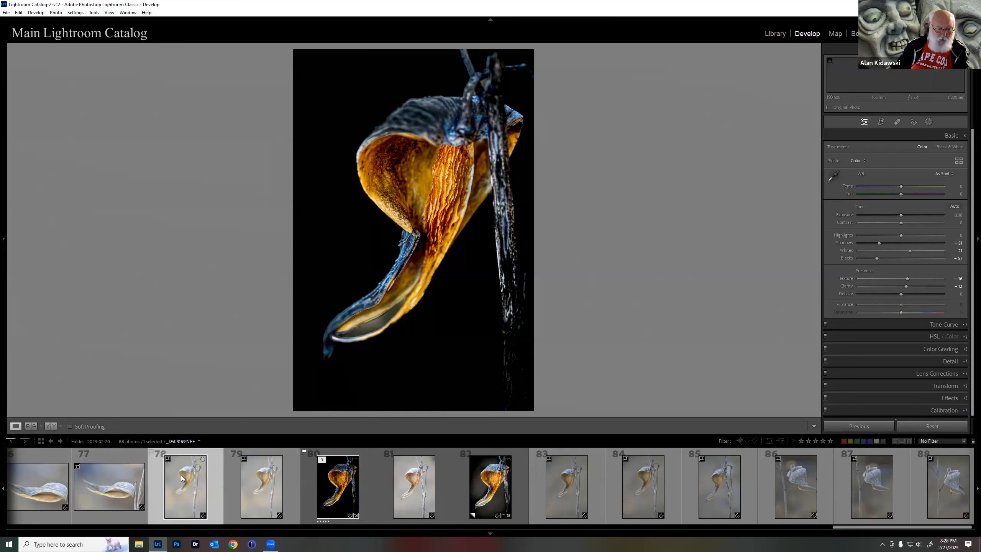
{"action": "left_click", "coordinate": [255, 481]}
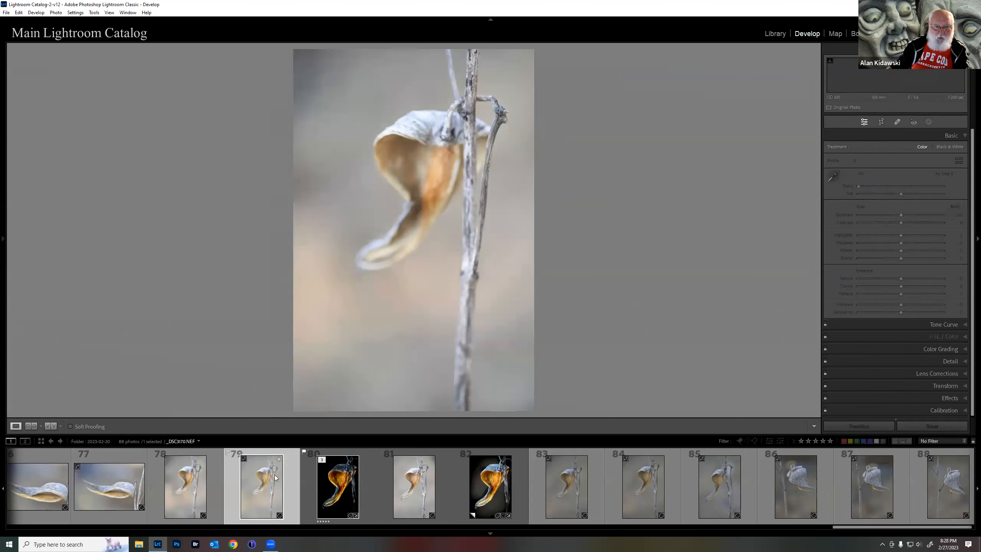
{"action": "left_click", "coordinate": [424, 484]}
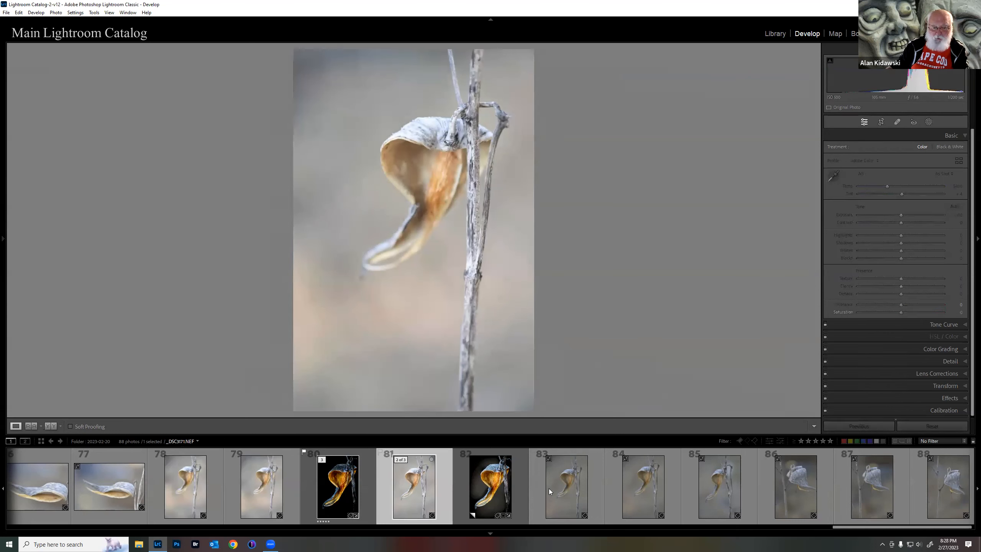
{"action": "left_click", "coordinate": [557, 488]}
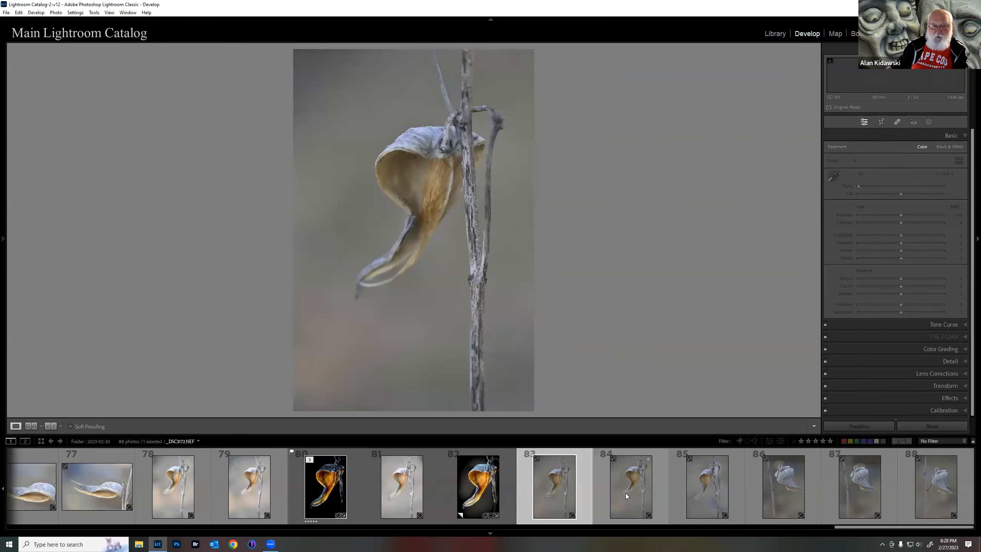
{"action": "left_click", "coordinate": [626, 493]}
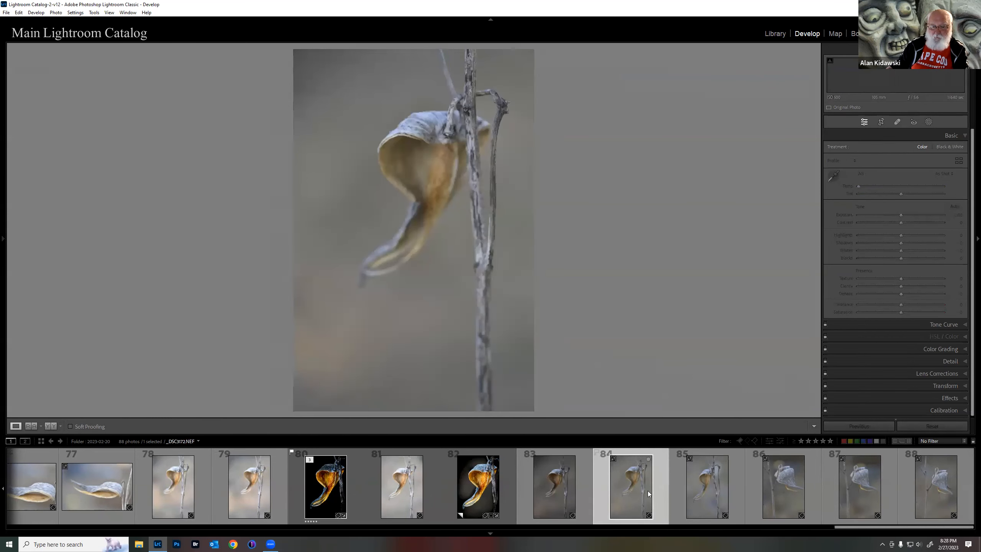
{"action": "left_click", "coordinate": [692, 482]}
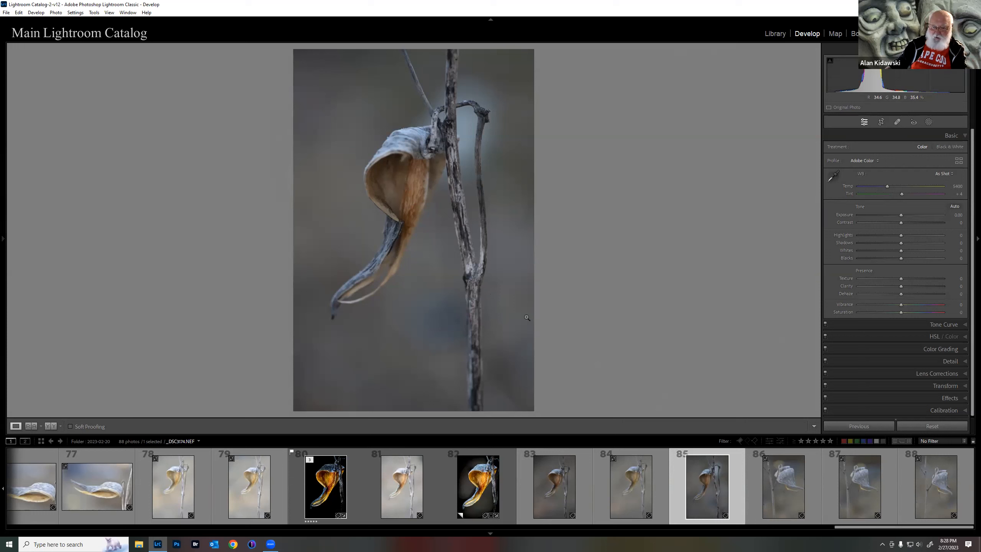
{"action": "left_click", "coordinate": [792, 479]}
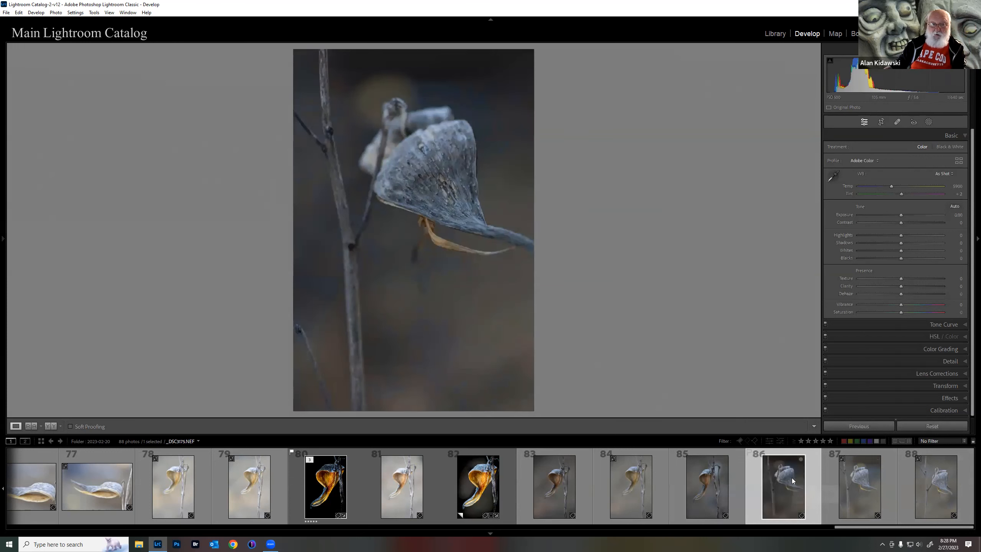
{"action": "left_click", "coordinate": [858, 481]}
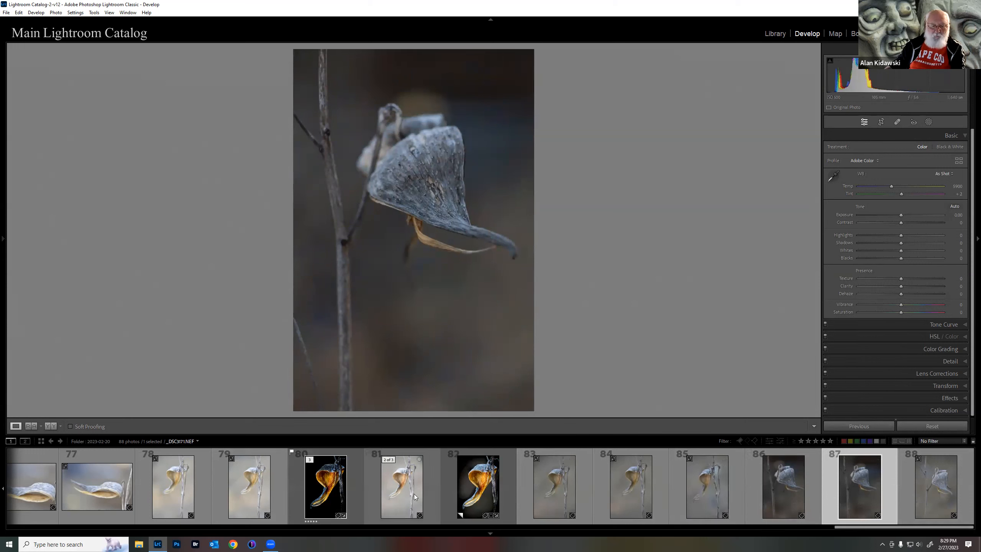
Step: On the original seed pod photo, set Highlights -72, Shadows +64, Whites -93, Blacks -68, Texture +97 and Clarity +91
{"action": "left_click", "coordinate": [392, 491]}
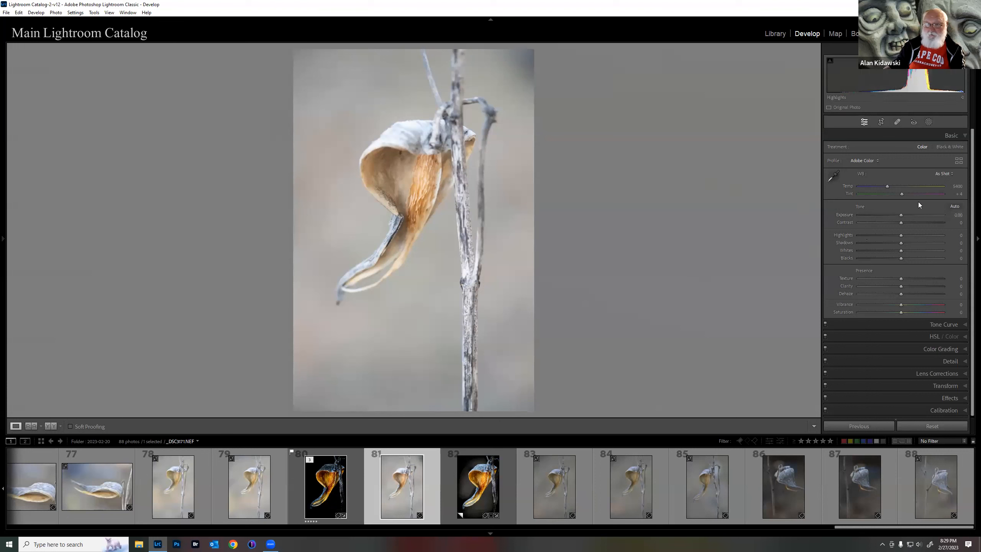
{"action": "left_click_drag", "start_coordinate": [901, 258], "coordinate": [873, 262]}
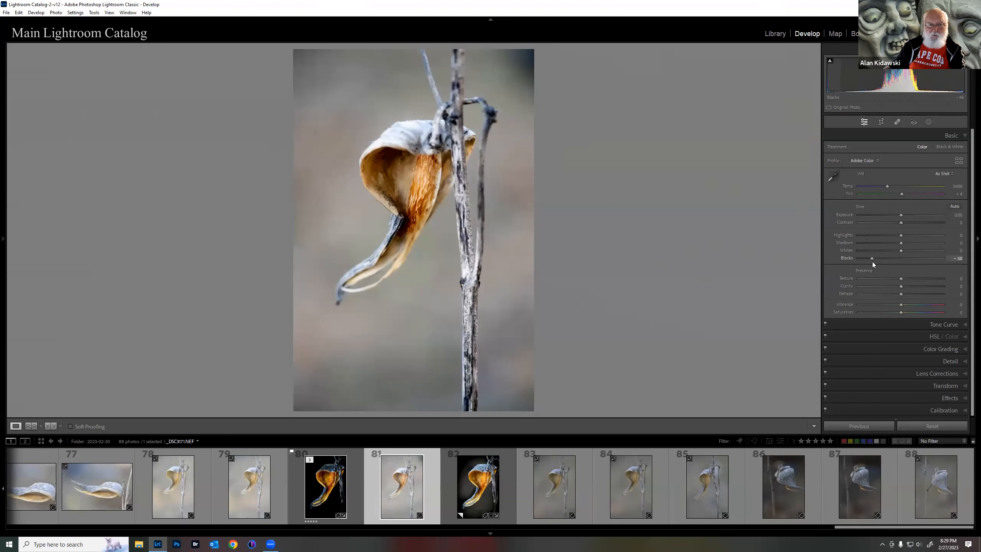
{"action": "left_click_drag", "start_coordinate": [901, 250], "coordinate": [871, 240]}
{"action": "left_click", "coordinate": [942, 273]}
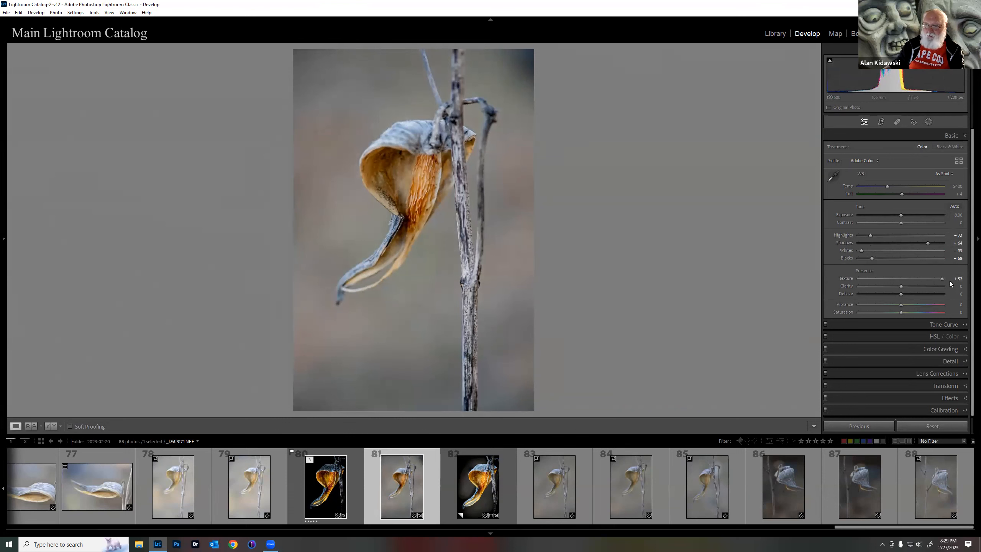
{"action": "left_click_drag", "start_coordinate": [901, 286], "coordinate": [939, 288]}
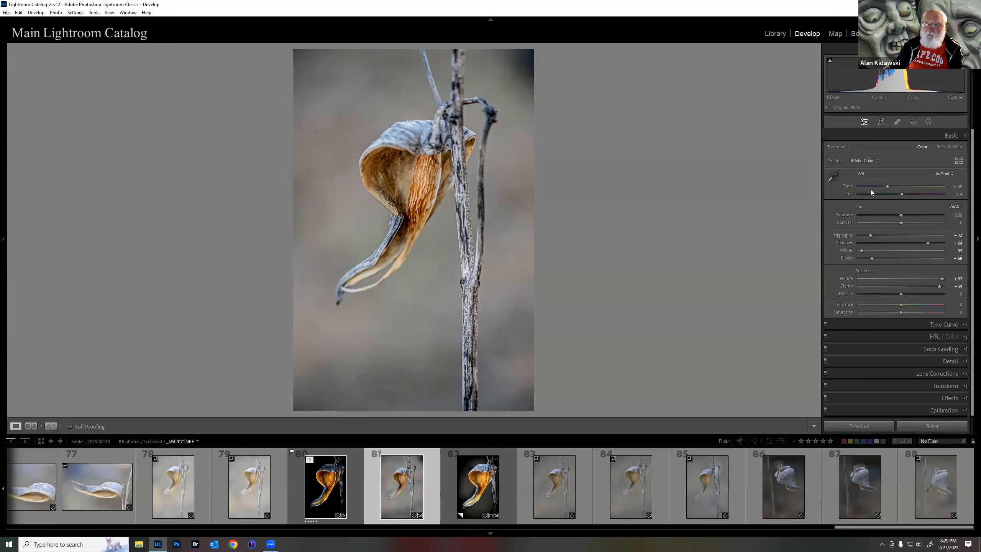
Step: Reset all Tone and Presence adjustments on the original seed pod photo
{"action": "double_click", "coordinate": [857, 207]}
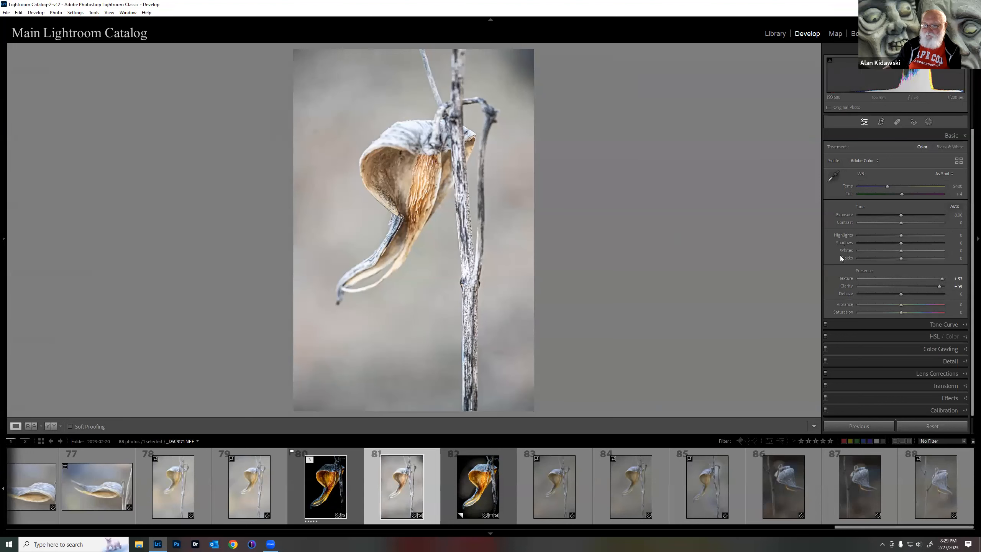
{"action": "double_click", "coordinate": [868, 270]}
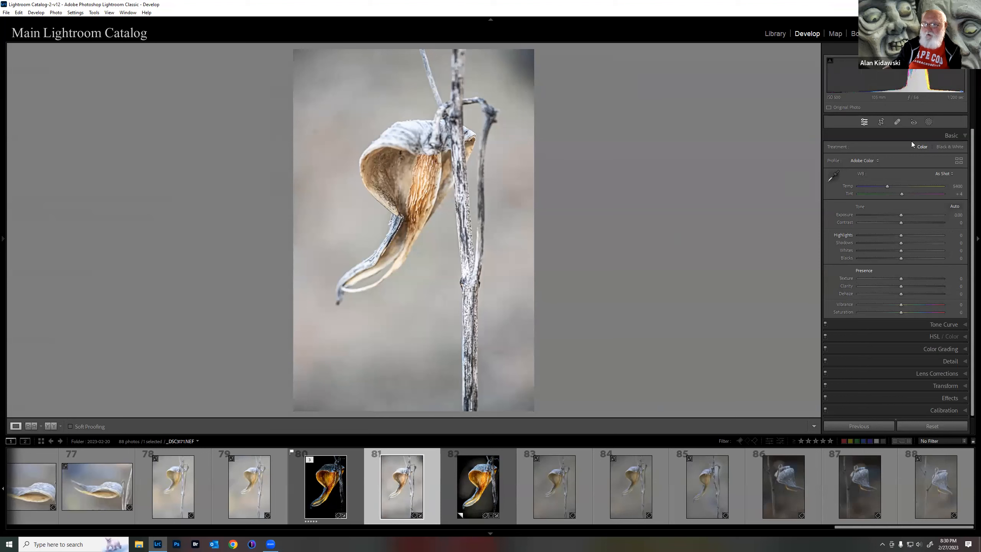
Step: Create a Select Subject mask on the original seed pod photo and set its Texture to 53 and Clarity to 100
{"action": "left_click", "coordinate": [929, 123]}
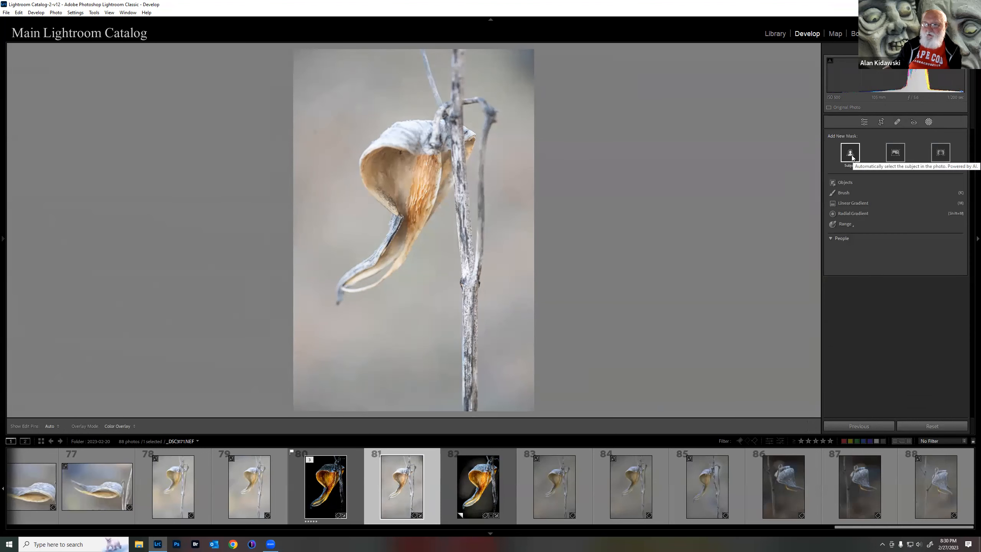
{"action": "left_click", "coordinate": [851, 157]}
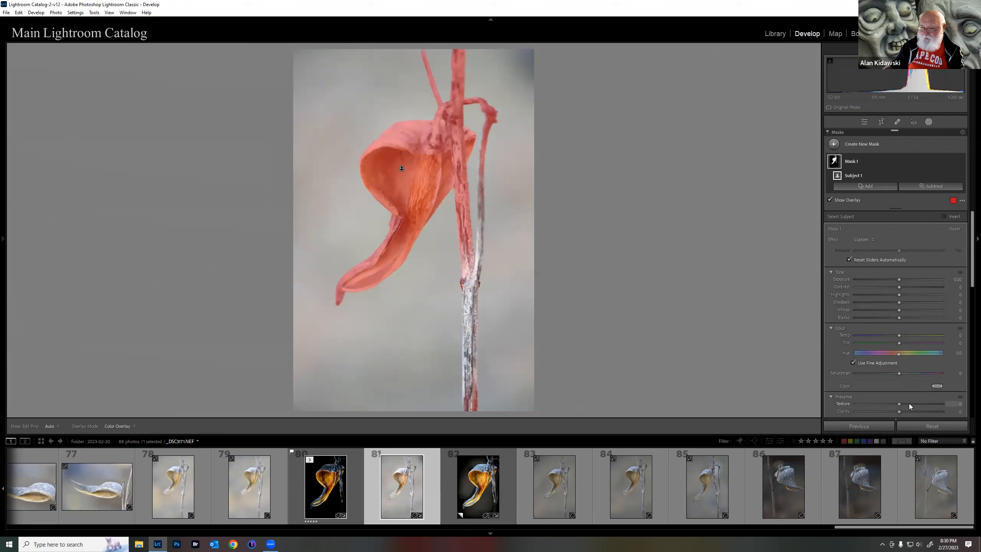
{"action": "left_click_drag", "start_coordinate": [928, 401], "coordinate": [945, 409]}
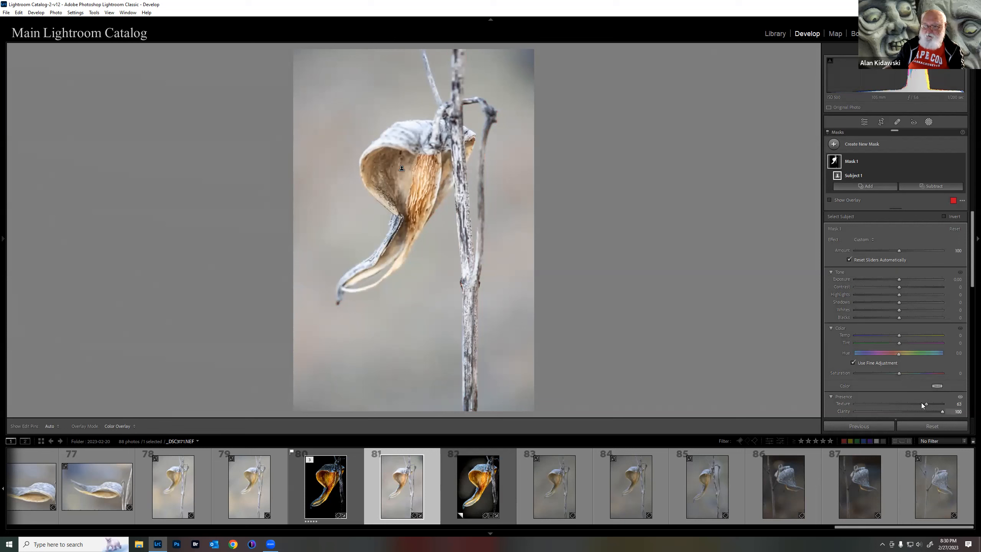
{"action": "left_click_drag", "start_coordinate": [937, 402], "coordinate": [927, 403]}
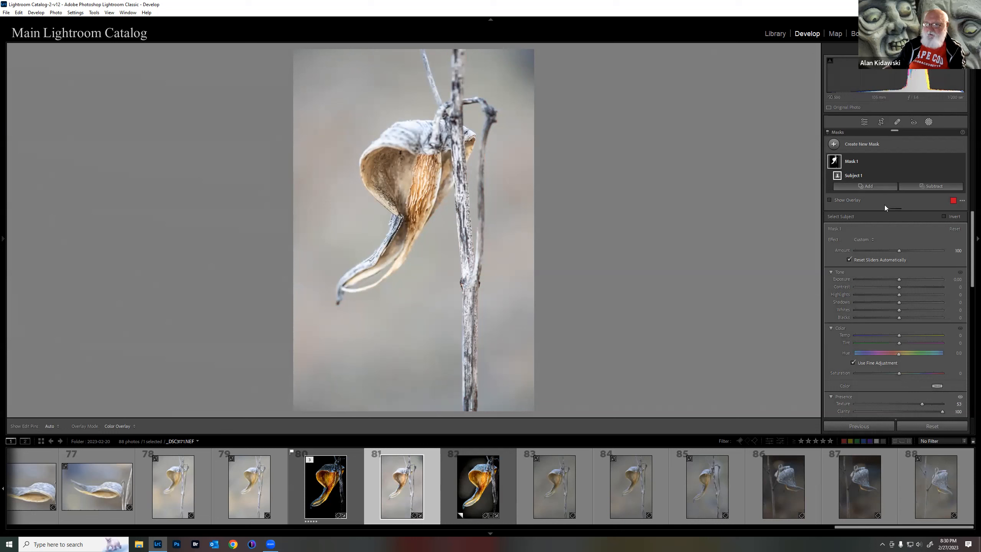
Step: Set the original seed pod photo's global Highlights to -19, Whites to -41 and Blacks to -82, and inspect the pod close up
{"action": "left_click", "coordinate": [866, 123]}
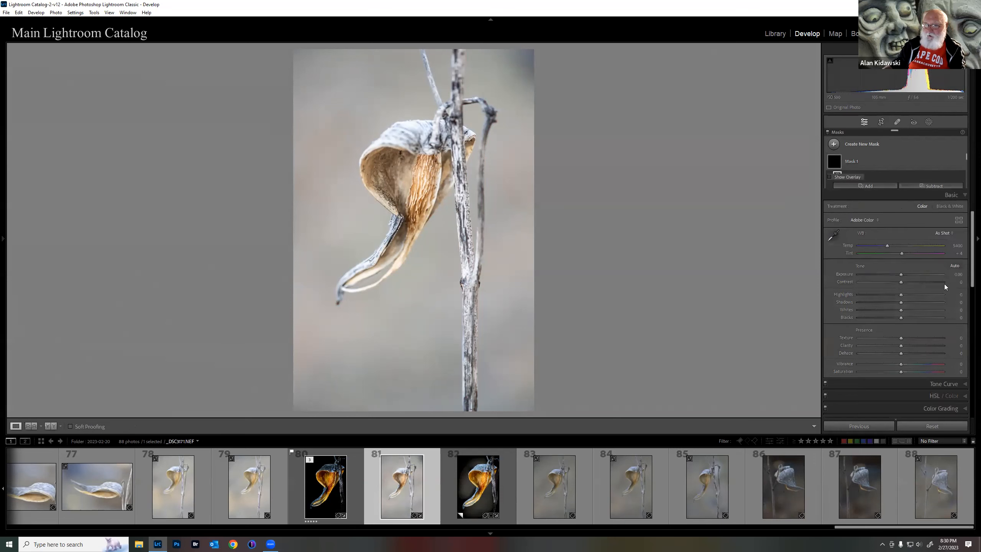
{"action": "left_click_drag", "start_coordinate": [900, 258], "coordinate": [894, 238]}
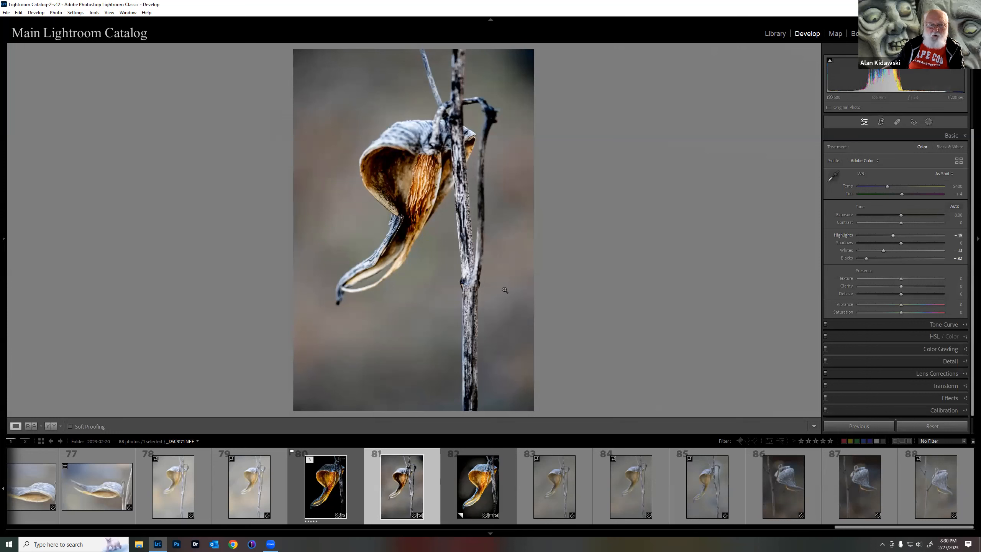
{"action": "left_click", "coordinate": [338, 502]}
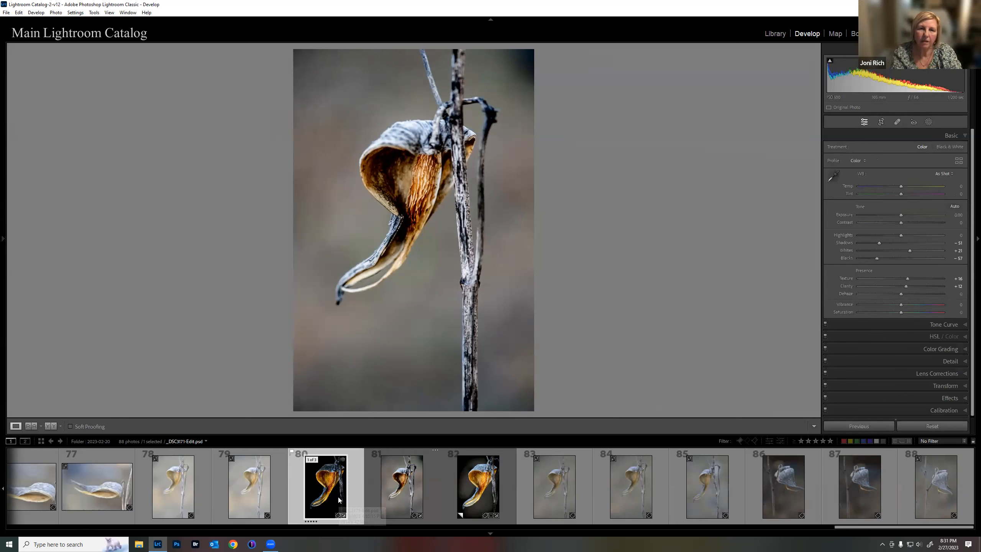
{"action": "left_click", "coordinate": [389, 481]}
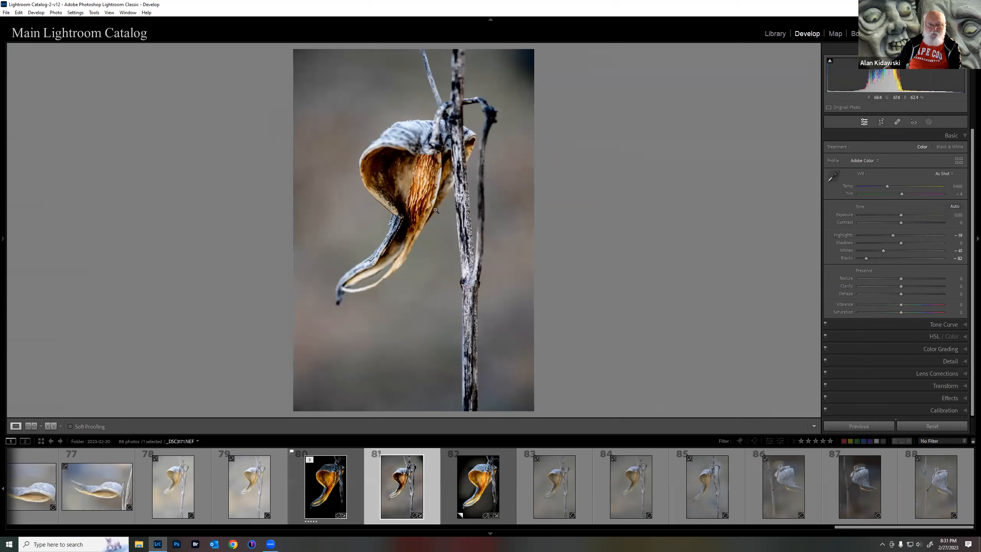
{"action": "left_click", "coordinate": [420, 183]}
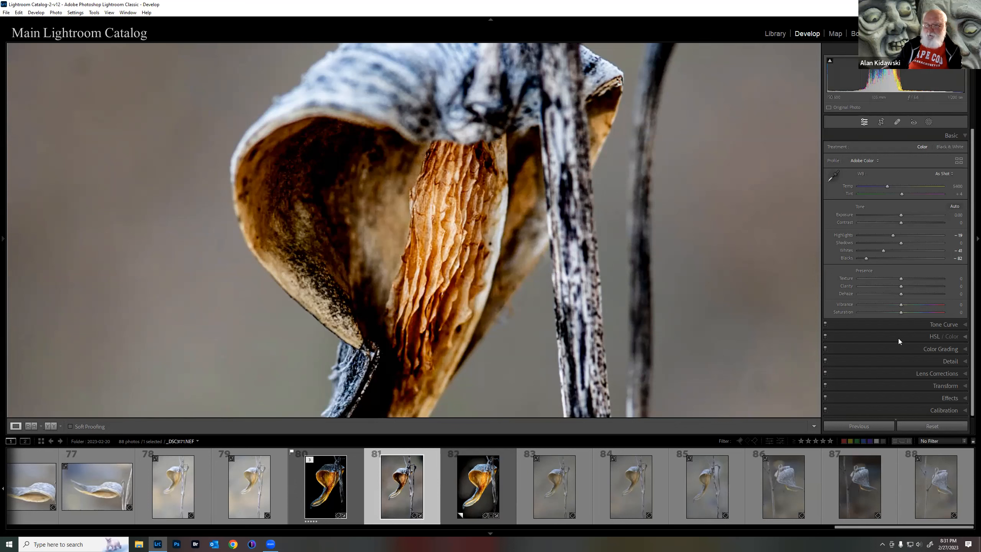
Step: Reset the original seed pod photo's Tone adjustments and return to the Library grid
{"action": "double_click", "coordinate": [861, 206]}
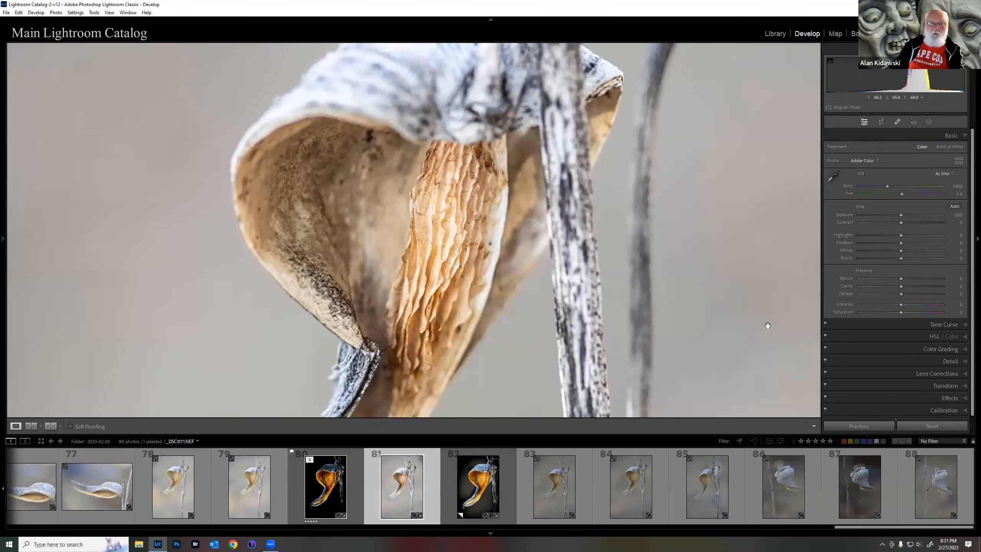
{"action": "left_click", "coordinate": [777, 35]}
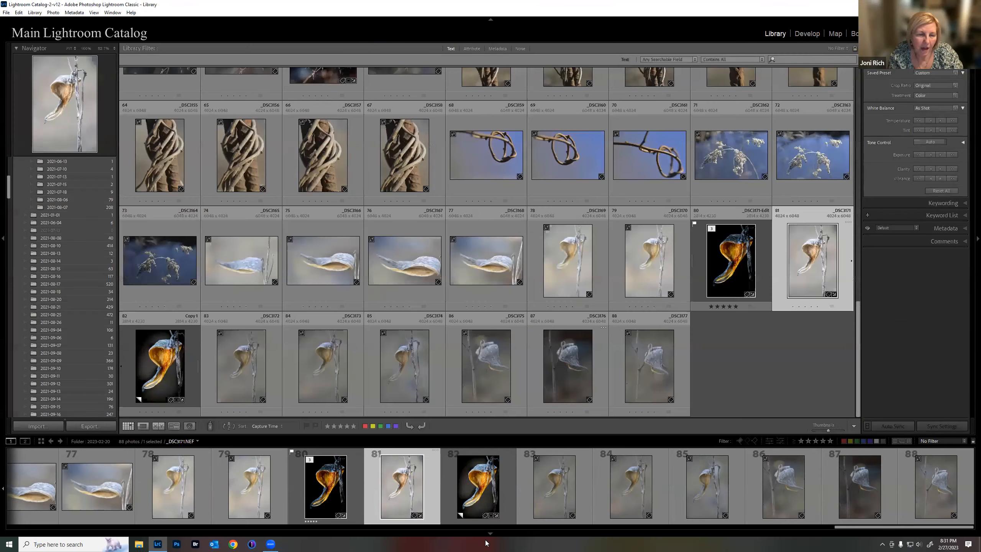
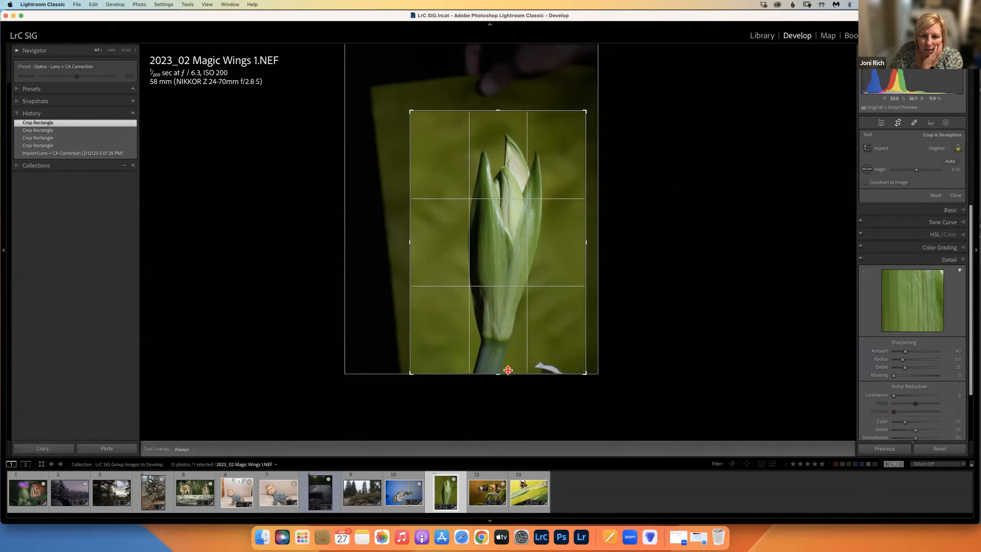
Step: Try to extend the crop of the 2023_02 Magic Wings 1.NEF bud photo downward, and compare the cropped view with the full frame
{"action": "mouse_move", "coordinate": [498, 372]}
{"action": "left_mouse_down"}
{"action": "mouse_move", "coordinate": [499, 357]}
{"action": "mouse_move", "coordinate": [504, 383]}
{"action": "left_mouse_up"}
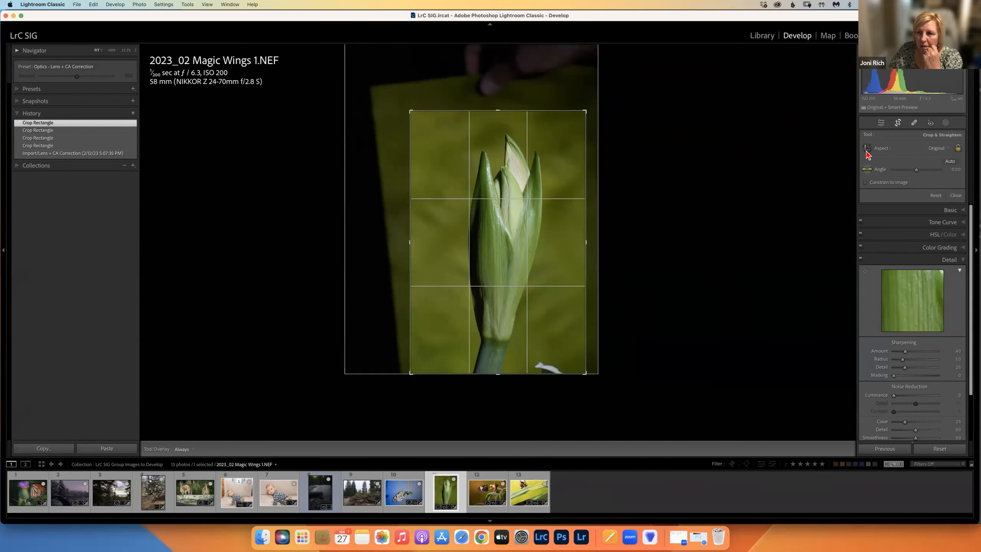
{"action": "left_click", "coordinate": [881, 123]}
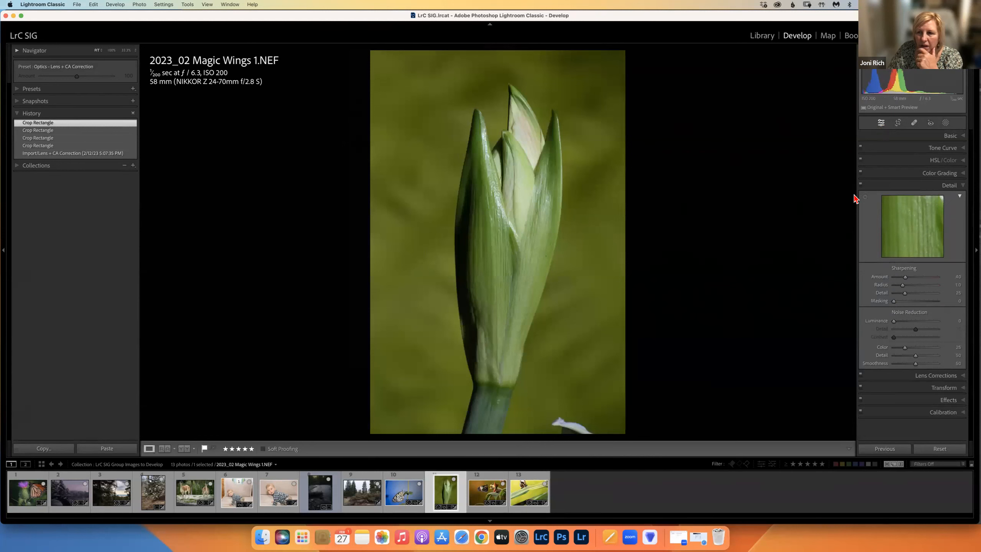
{"action": "left_click", "coordinate": [916, 137]}
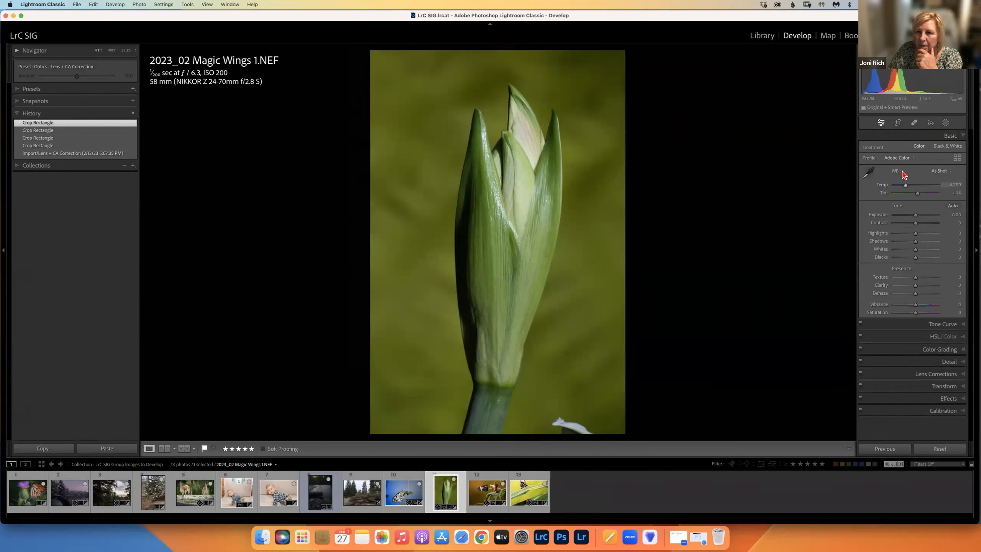
{"action": "left_click", "coordinate": [914, 124]}
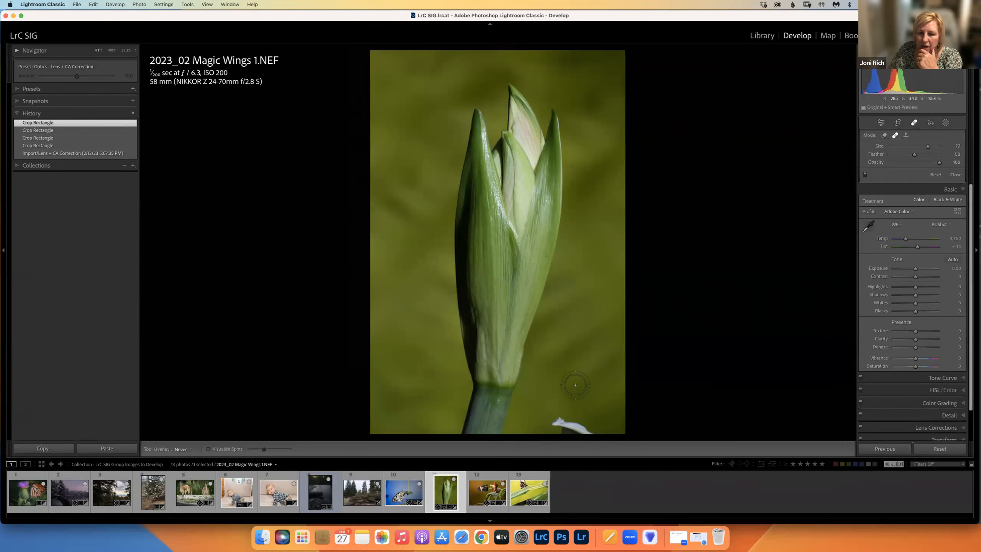
{"action": "left_click", "coordinate": [881, 123]}
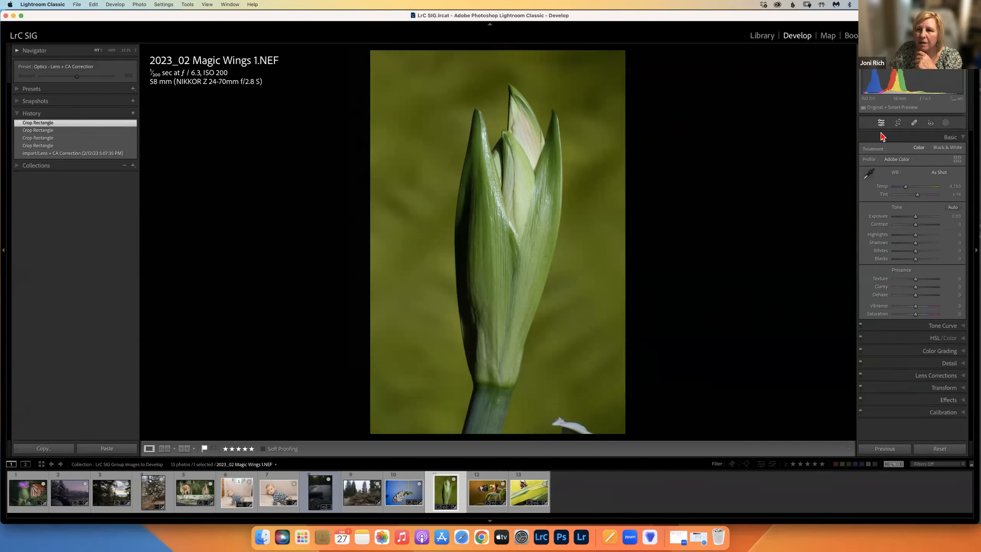
{"action": "left_click", "coordinate": [898, 123]}
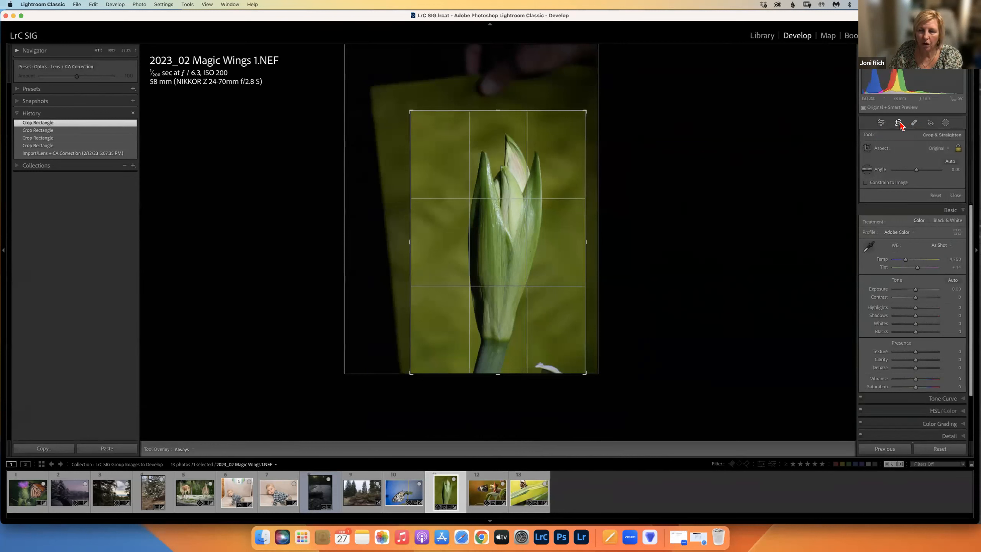
{"action": "left_click", "coordinate": [882, 124]}
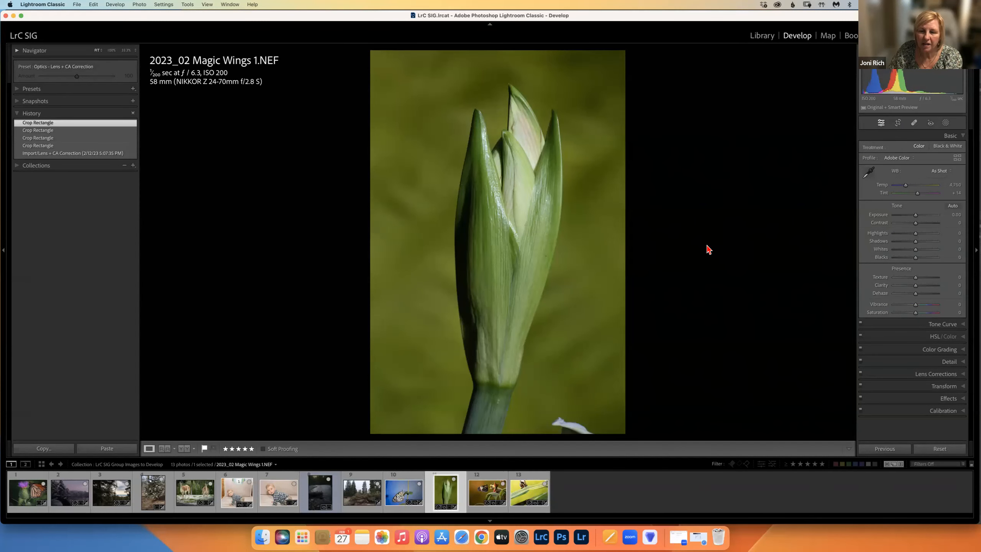
Step: Remove the white petal at the bottom edge of the bud photo using the Heal brush at size 77
{"action": "left_click", "coordinate": [915, 124]}
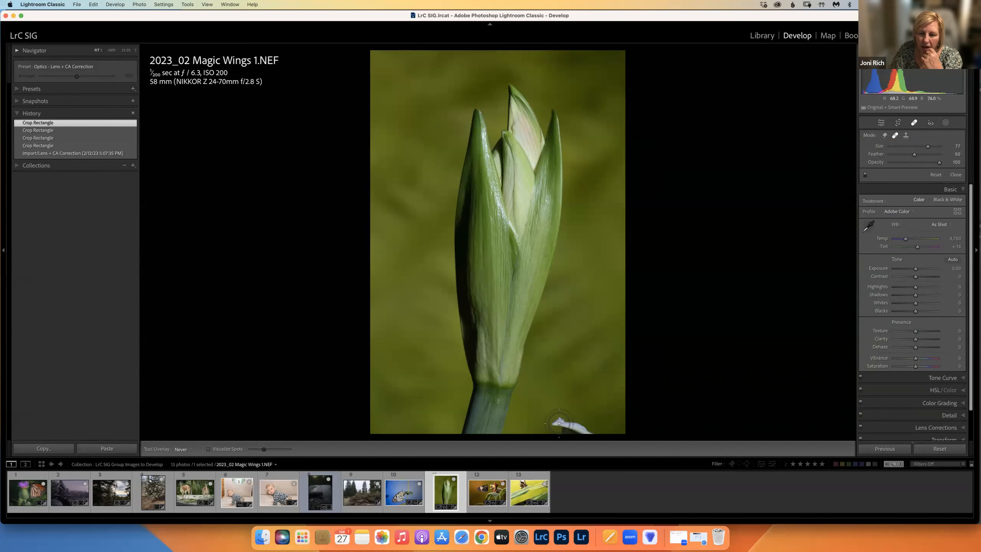
{"action": "left_click_drag", "start_coordinate": [559, 424], "coordinate": [595, 431]}
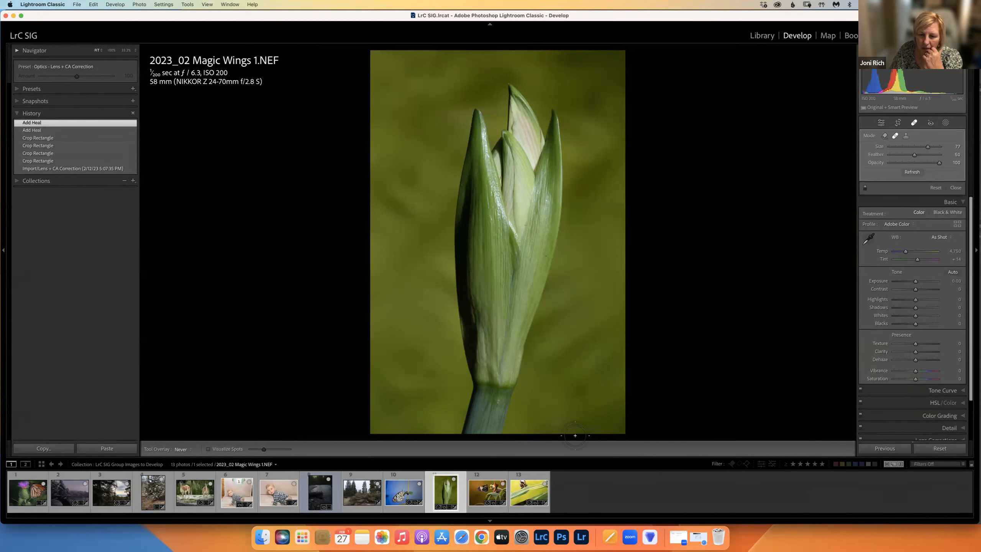
{"action": "left_click", "coordinate": [552, 419]}
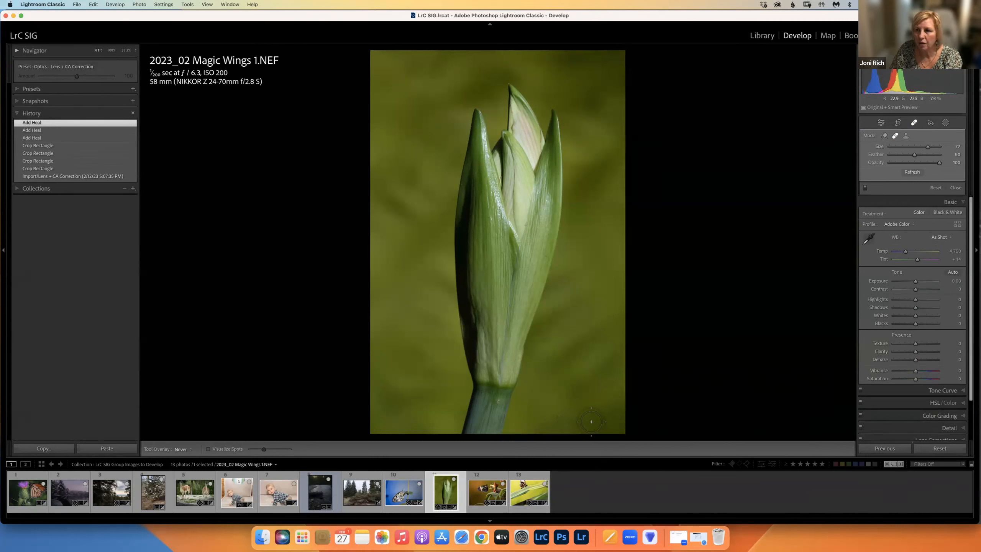
{"action": "left_click", "coordinate": [906, 136]}
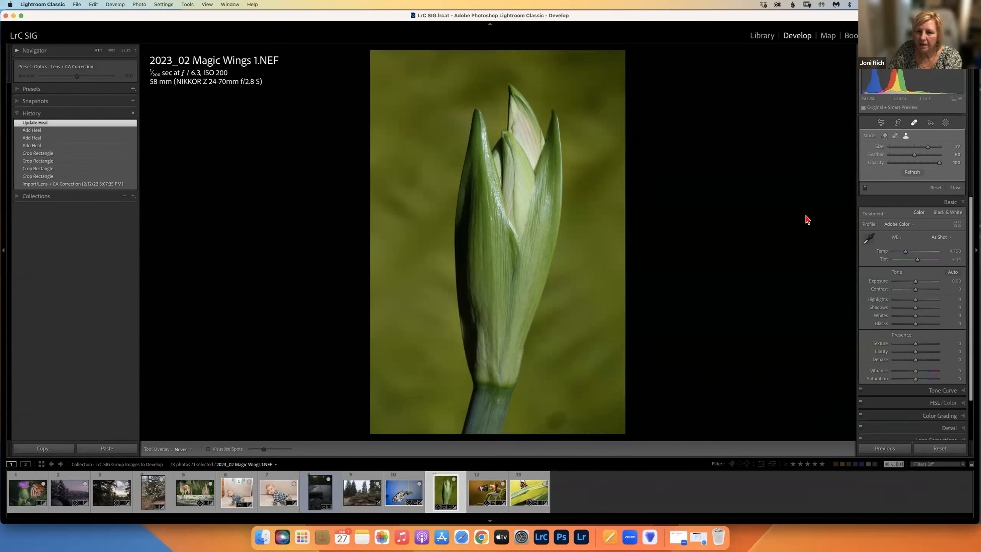
{"action": "left_click", "coordinate": [895, 136]}
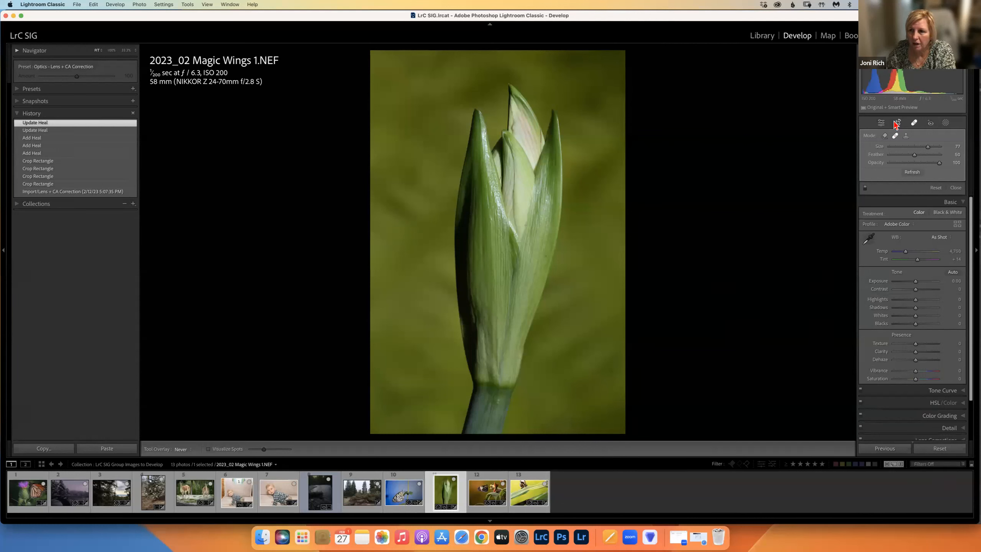
Step: Set the bud photo's global Highlights to -46 and Shadows to +53
{"action": "left_click", "coordinate": [881, 123]}
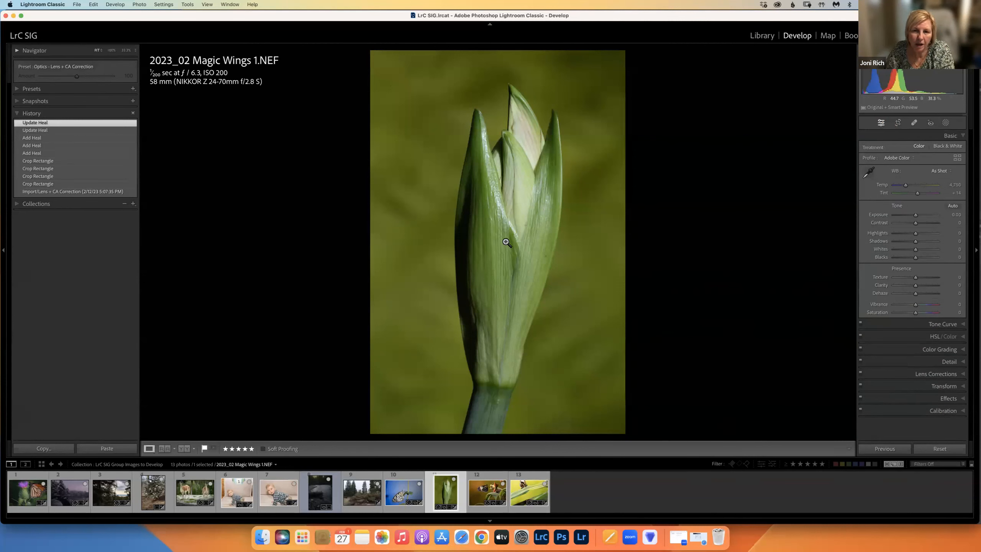
{"action": "mouse_move", "coordinate": [916, 233]}
{"action": "left_mouse_down"}
{"action": "mouse_move", "coordinate": [887, 237]}
{"action": "mouse_move", "coordinate": [946, 244]}
{"action": "mouse_move", "coordinate": [906, 235]}
{"action": "left_mouse_up"}
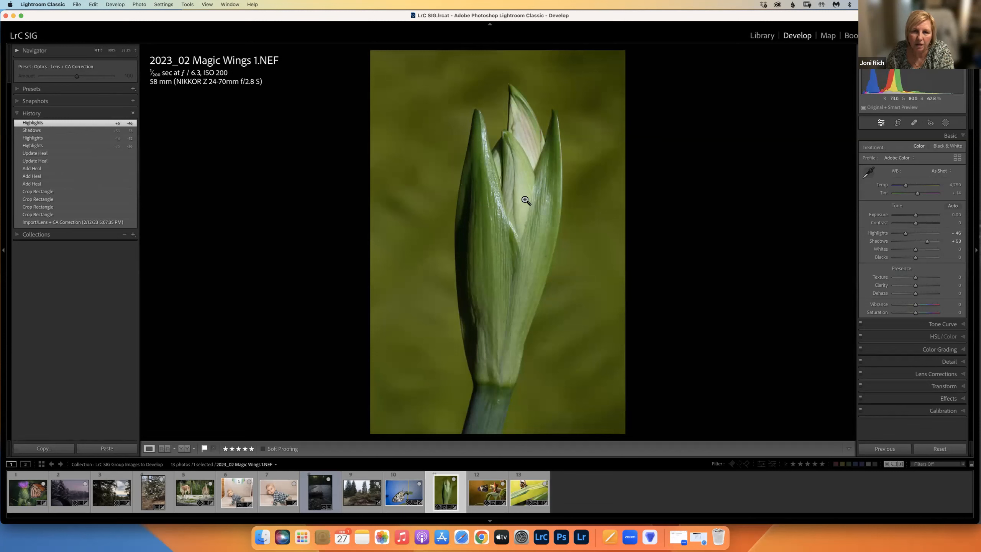
Step: Create a Select Subject mask on the flower bud and invert it so it covers the background
{"action": "left_click", "coordinate": [946, 124]}
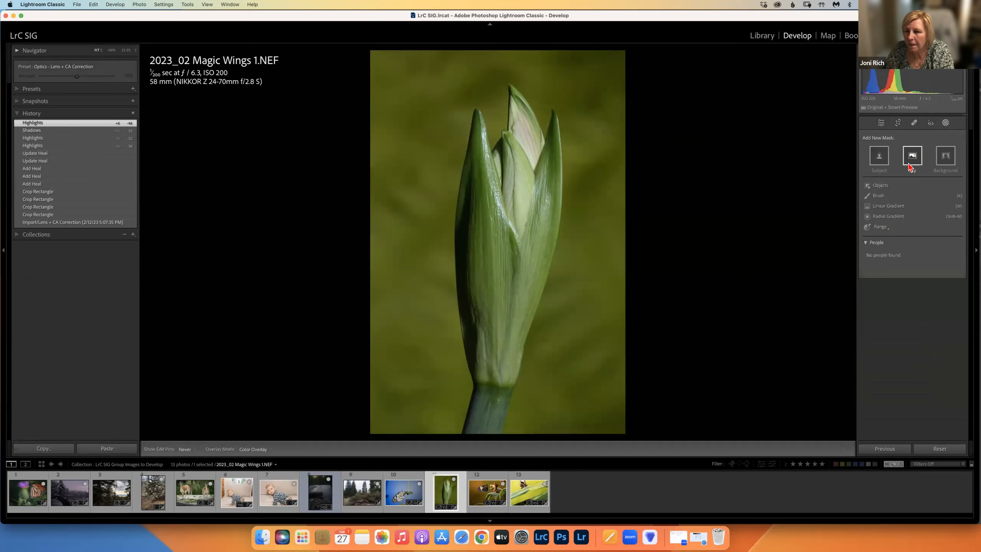
{"action": "left_click", "coordinate": [882, 159]}
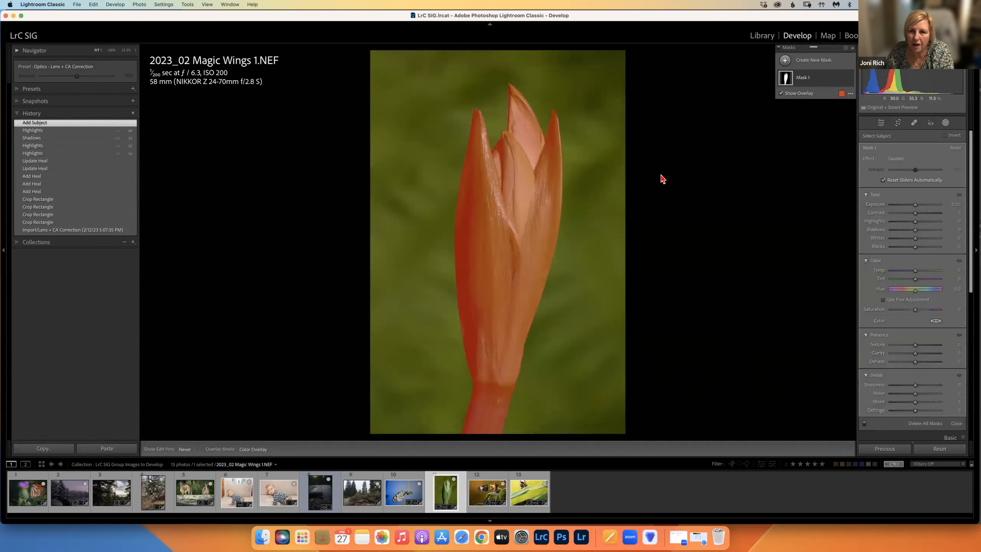
{"action": "left_click", "coordinate": [849, 78]}
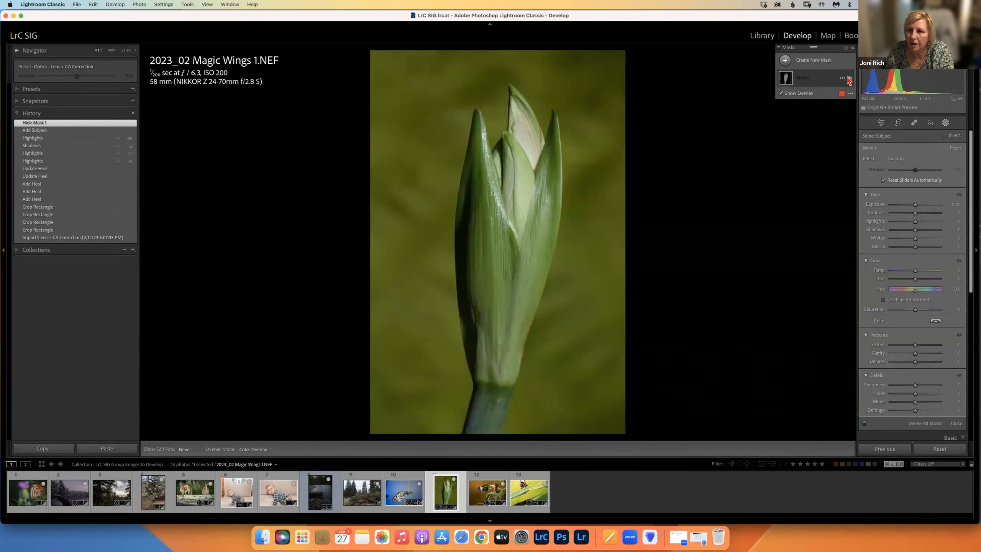
{"action": "left_click", "coordinate": [843, 78]}
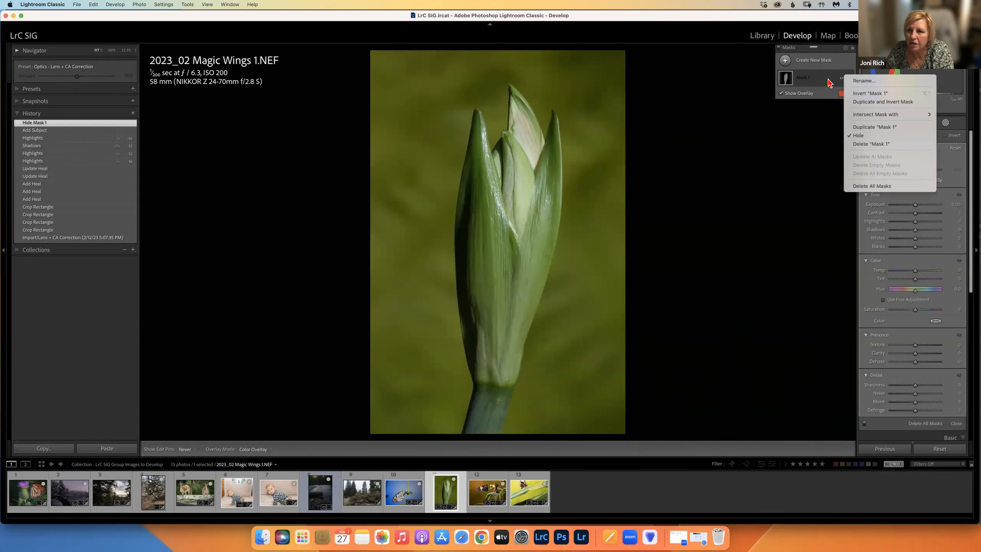
{"action": "left_click", "coordinate": [858, 135]}
{"action": "left_click", "coordinate": [843, 79]}
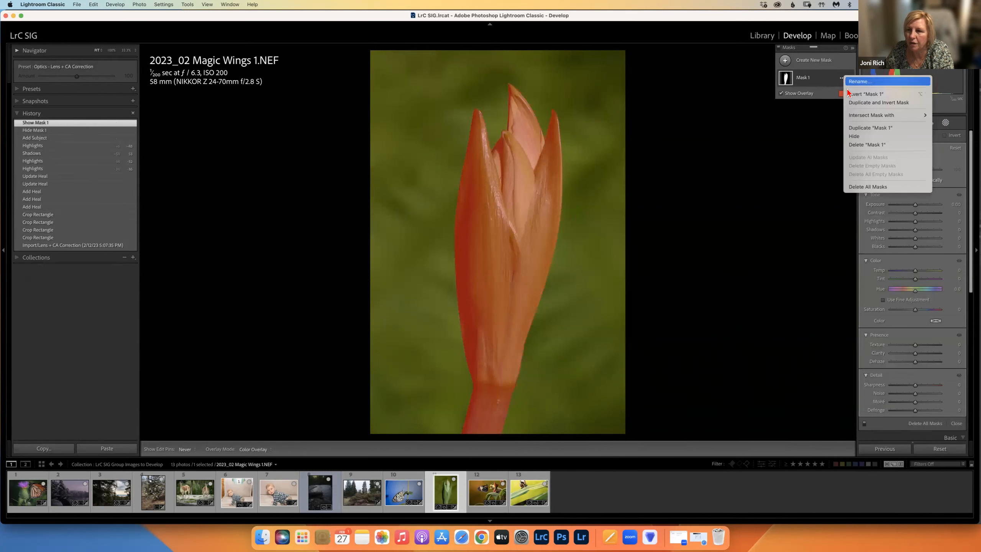
{"action": "left_click", "coordinate": [851, 94]}
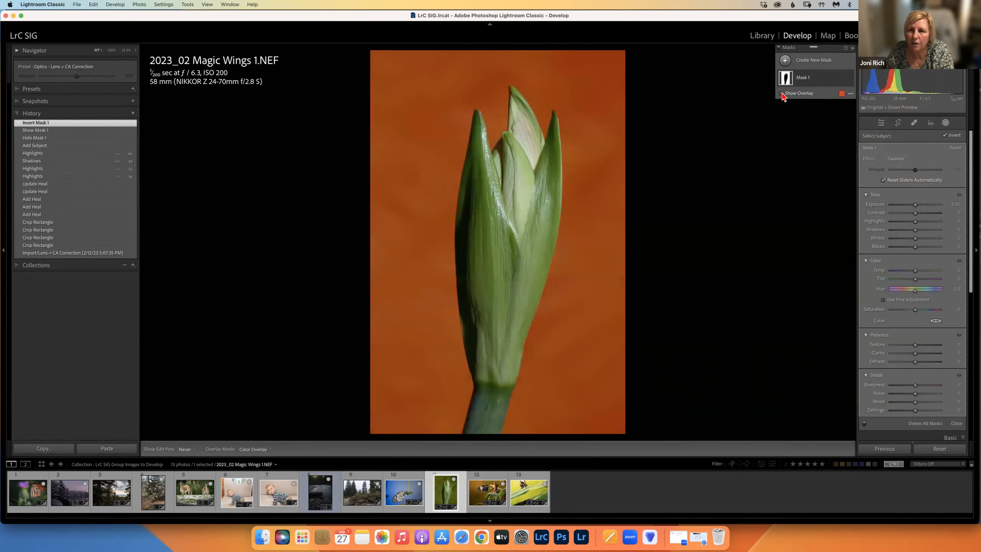
Step: Hide the mask overlay and set the background mask's Exposure to -0.28 and Clarity to -40
{"action": "left_click", "coordinate": [782, 94]}
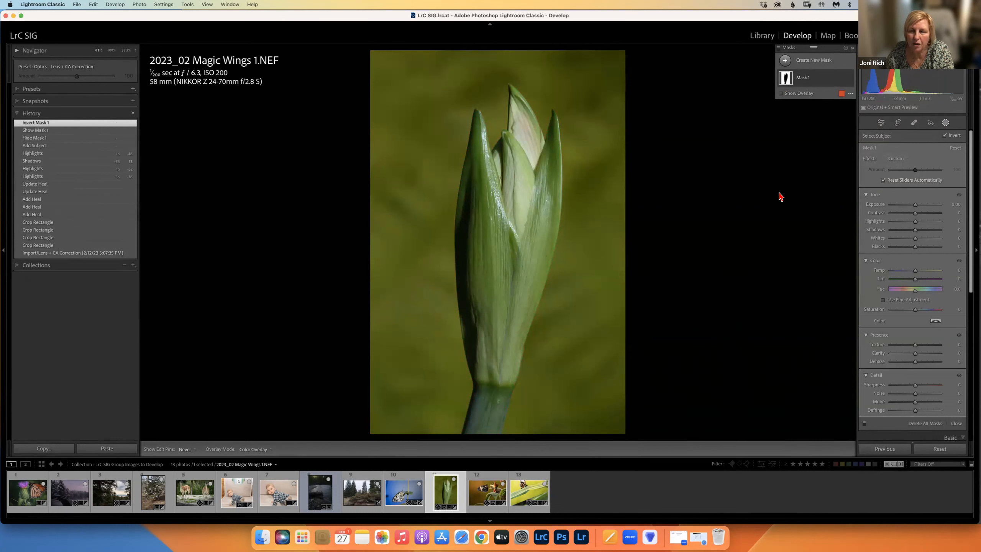
{"action": "left_click_drag", "start_coordinate": [917, 208], "coordinate": [916, 205]}
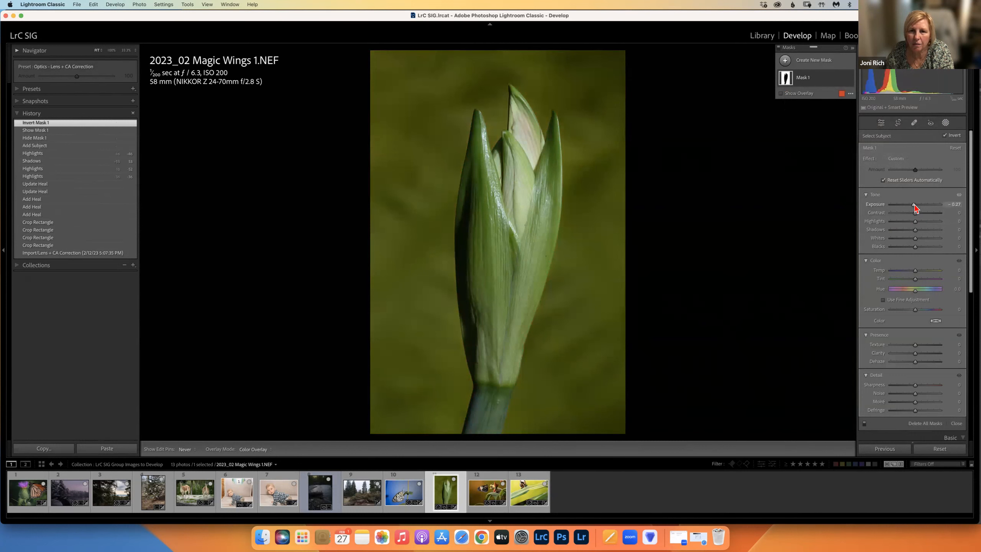
{"action": "left_click_drag", "start_coordinate": [915, 353], "coordinate": [906, 362]}
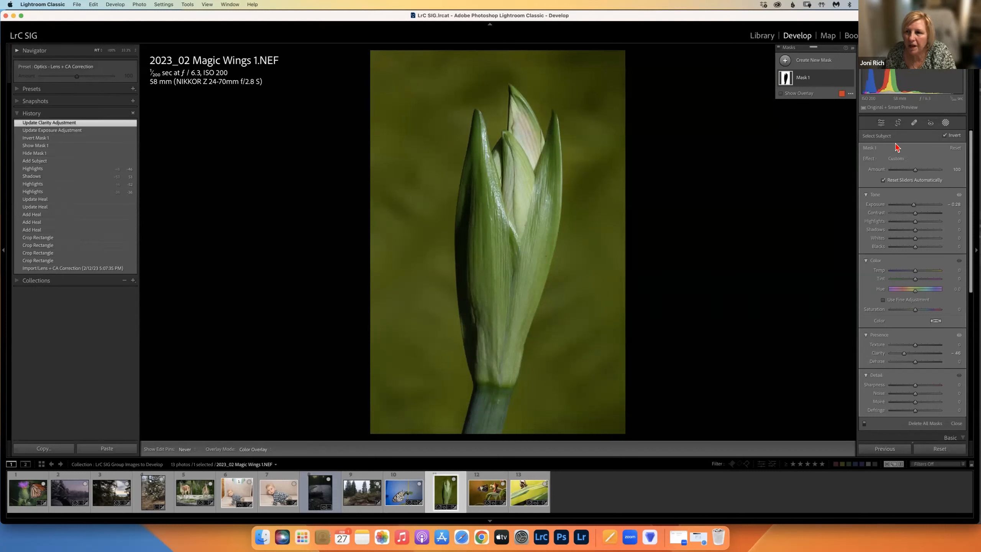
Step: Reduce the Heal brush size to 38 and heal two small blemishes on the bud and one on the stem
{"action": "left_click", "coordinate": [881, 123]}
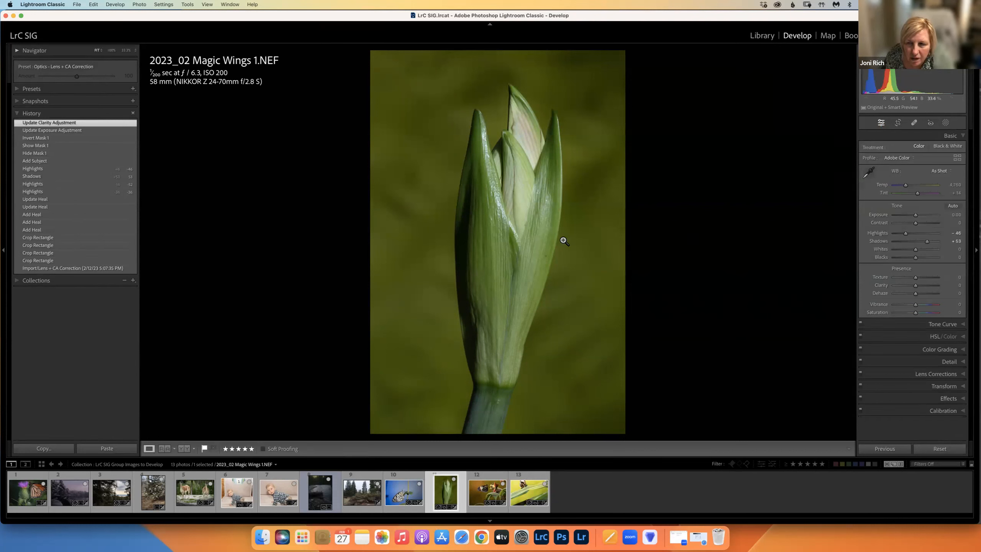
{"action": "left_click", "coordinate": [914, 123]}
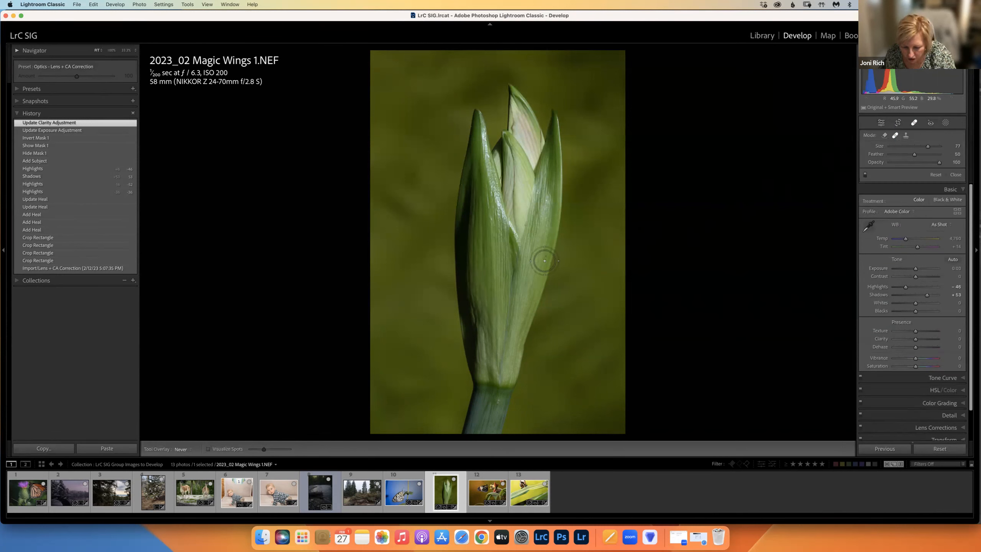
{"action": "key", "text": "bracketleft"}
{"action": "key", "text": "bracketleft"}
{"action": "key", "text": "bracketleft"}
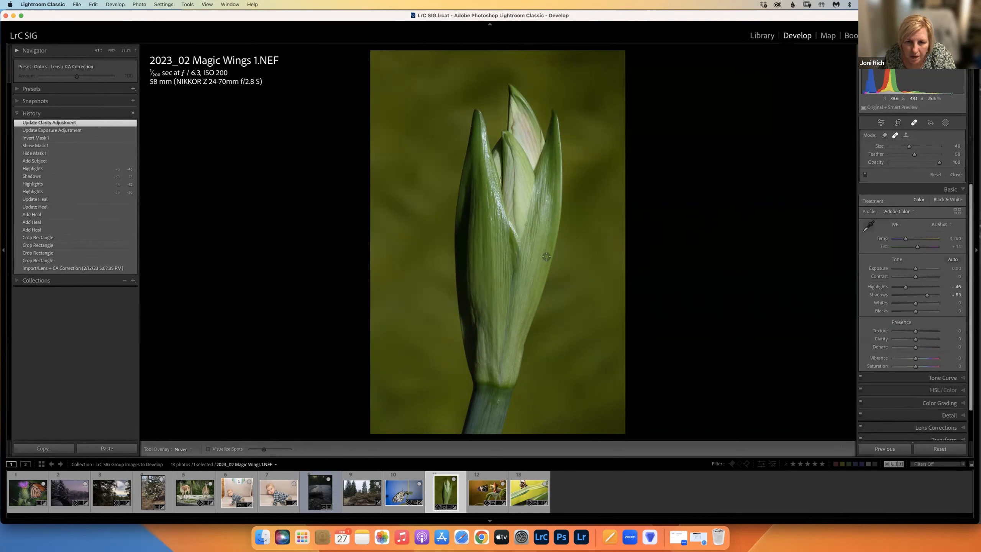
{"action": "left_click", "coordinate": [546, 256]}
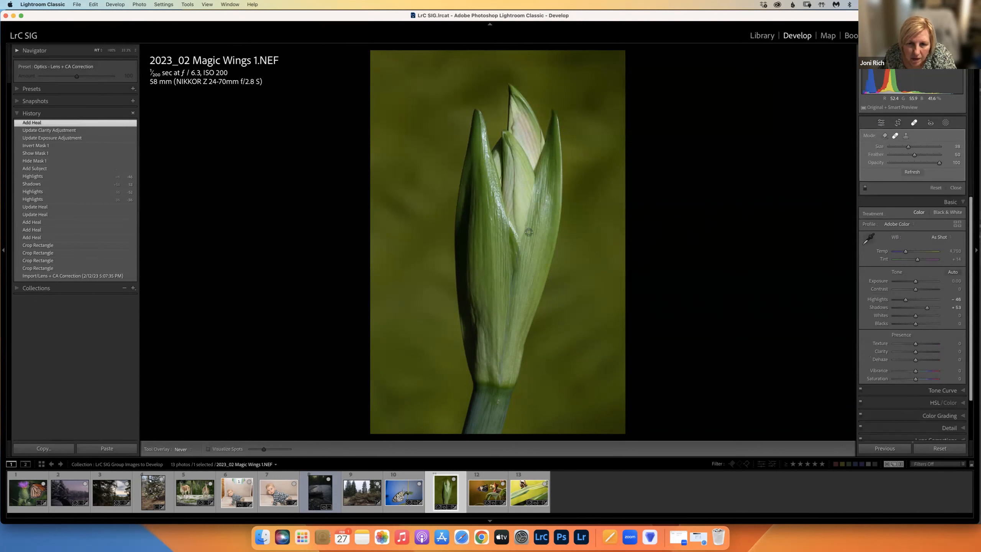
{"action": "left_click", "coordinate": [532, 263]}
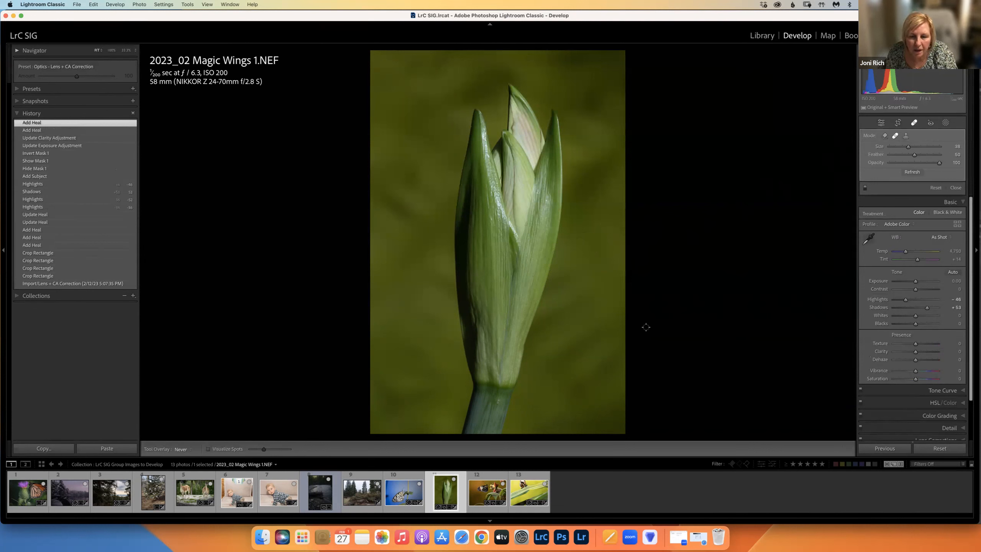
{"action": "left_click", "coordinate": [498, 401]}
{"action": "scroll", "coordinate": [542, 406], "scroll_direction": "up", "scroll_amount": 1}
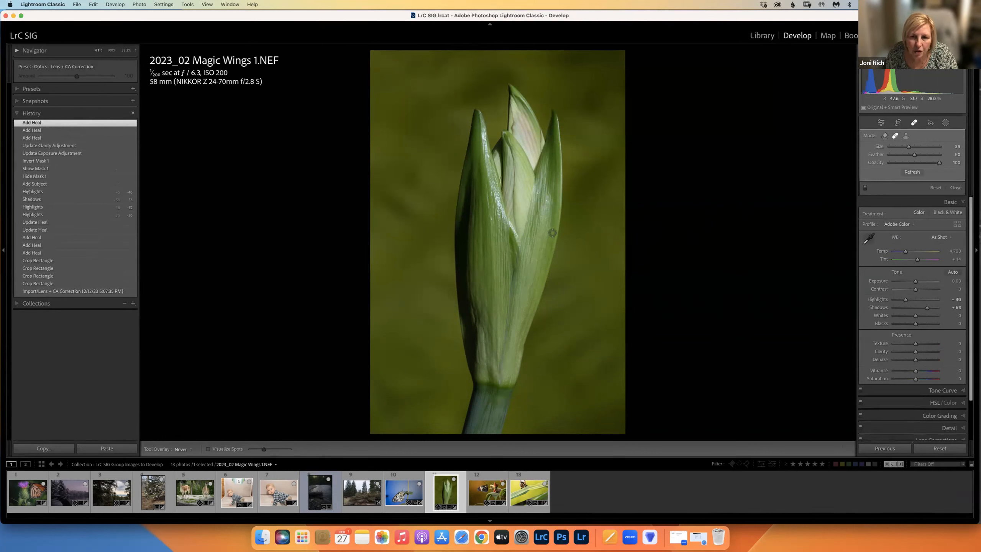
Step: Show the Heal pins on the bud photo, examine the healed spots and their source areas, and hide the pins again
{"action": "key", "text": "h"}
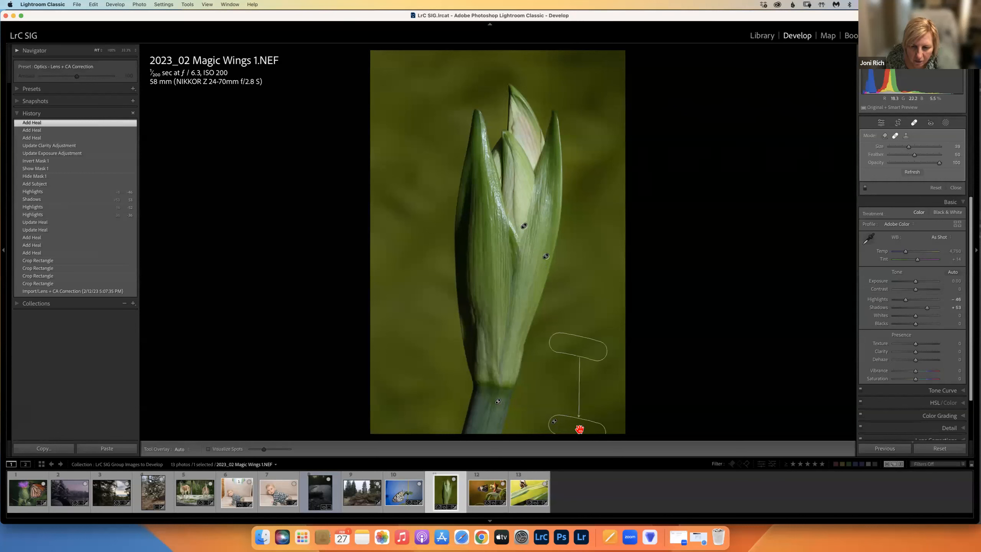
{"action": "left_click", "coordinate": [546, 256]}
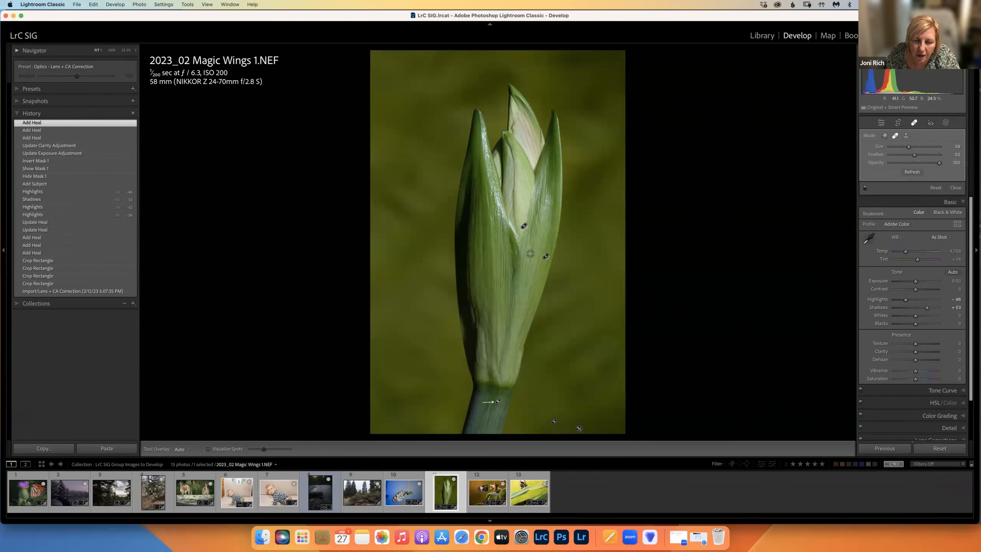
{"action": "key", "text": "h"}
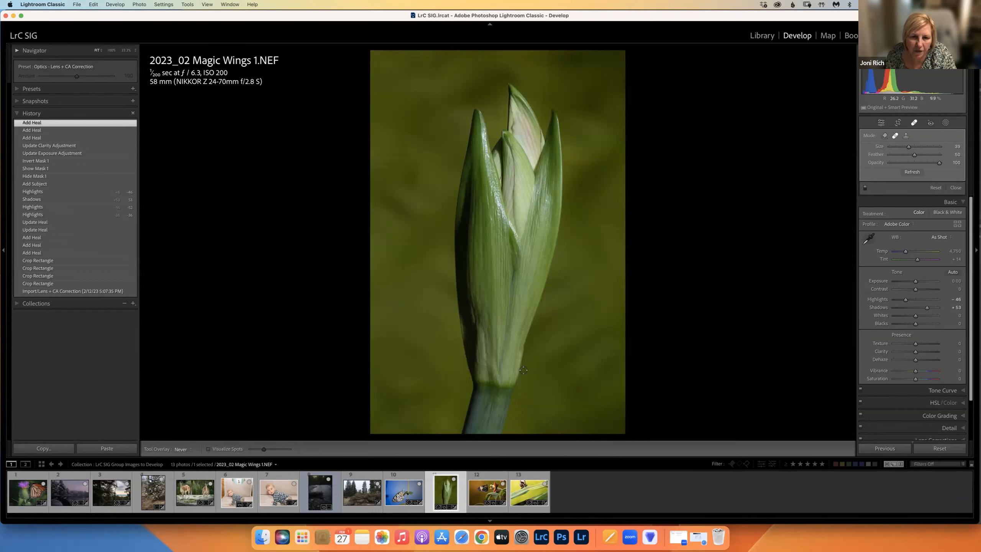
{"action": "right_click", "coordinate": [902, 202]}
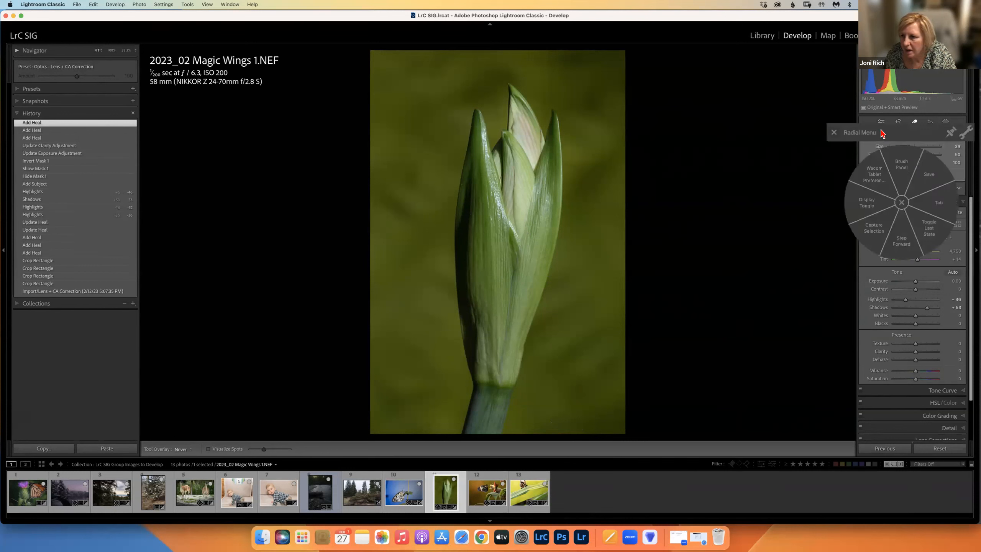
{"action": "left_click", "coordinate": [901, 203]}
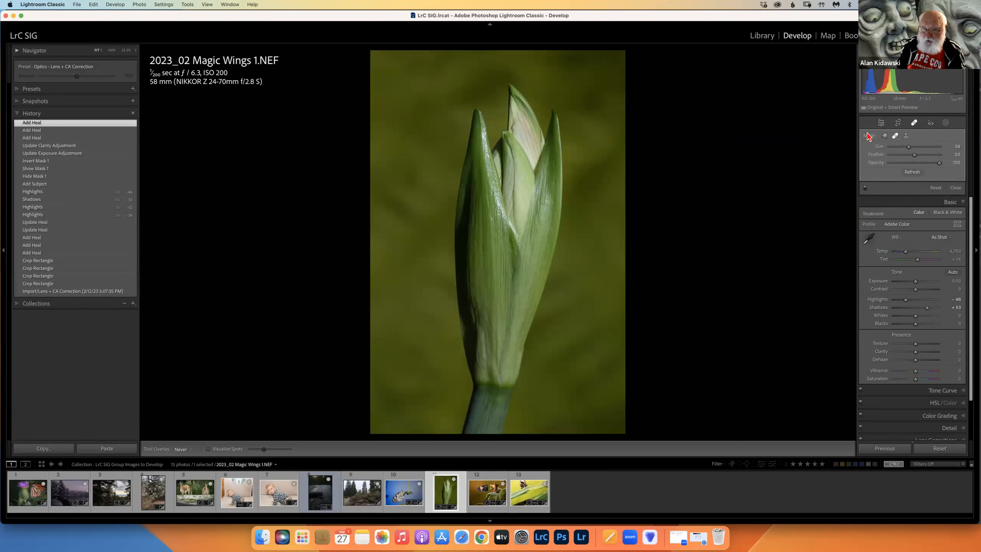
{"action": "key", "text": "h"}
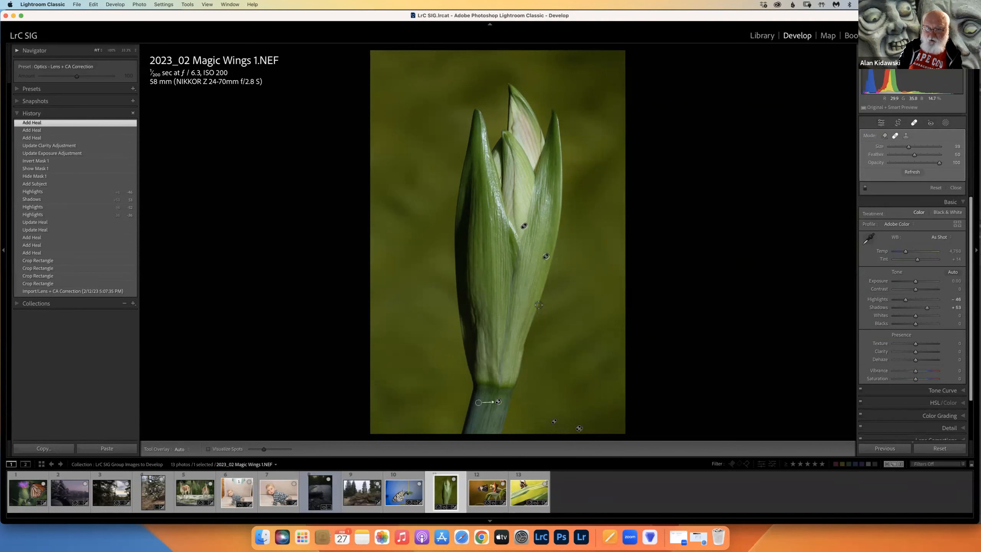
{"action": "left_click", "coordinate": [578, 429]}
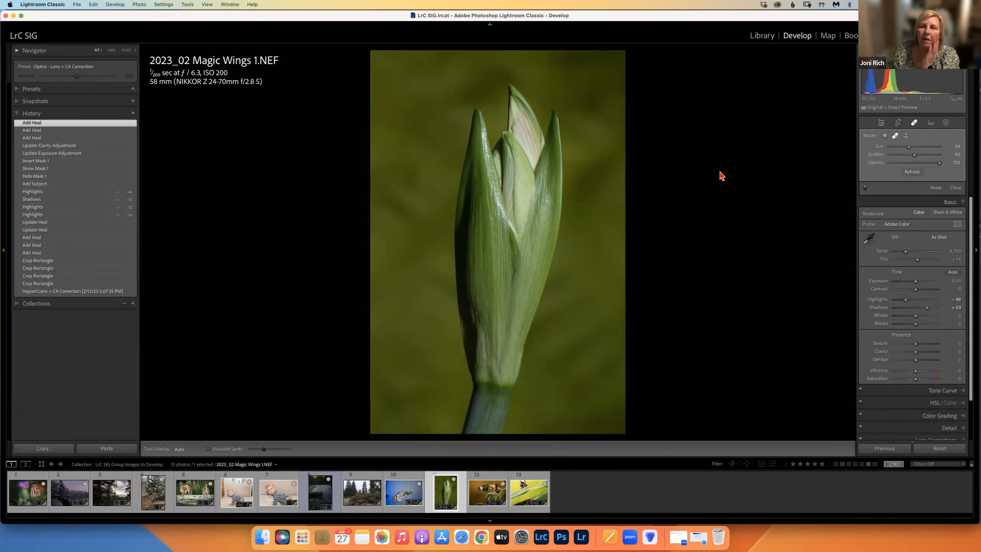
{"action": "key", "text": "h"}
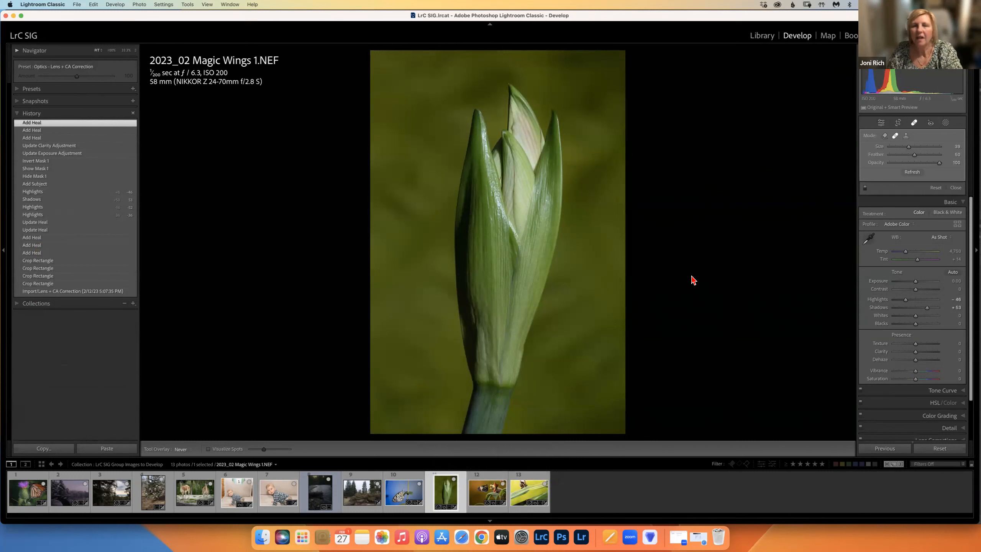
Step: Heal one more blemish on the upper part of the bud's right outer leaf and close the Heal tool
{"action": "left_click", "coordinate": [545, 200]}
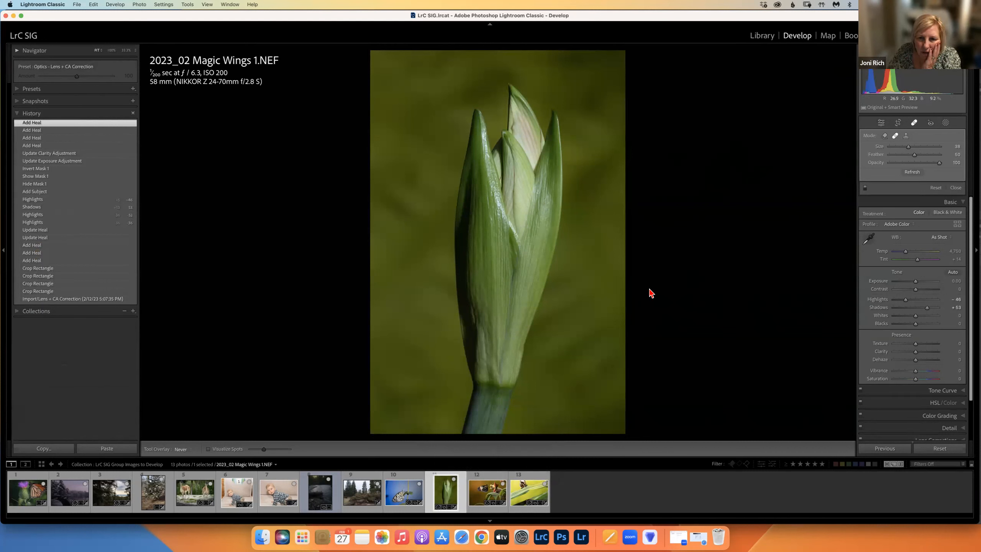
{"action": "left_click", "coordinate": [881, 123]}
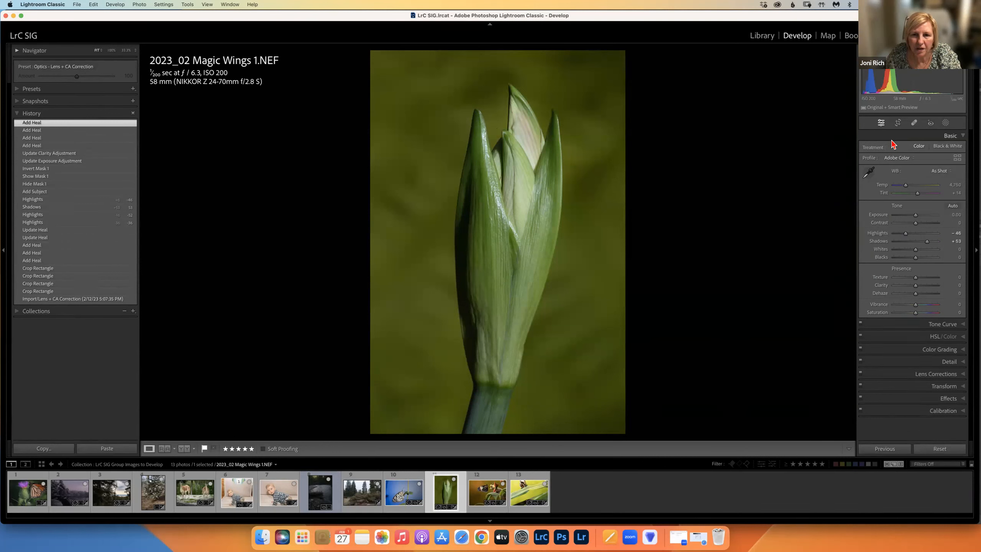
Step: Create a new Brush mask at size 2.0 with Auto Mask and paint the shiny inner edge of the left outer leaf
{"action": "left_click", "coordinate": [945, 123]}
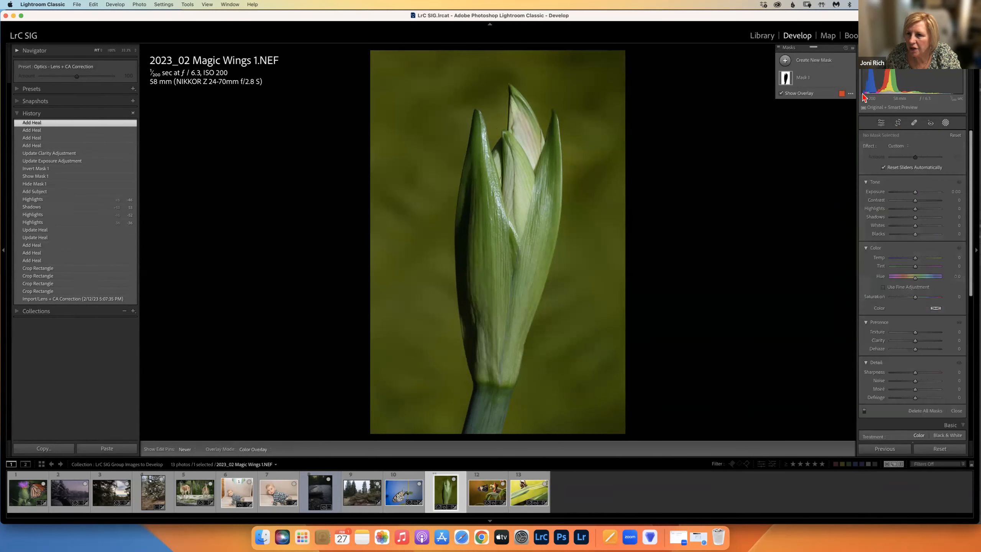
{"action": "left_click", "coordinate": [785, 61]}
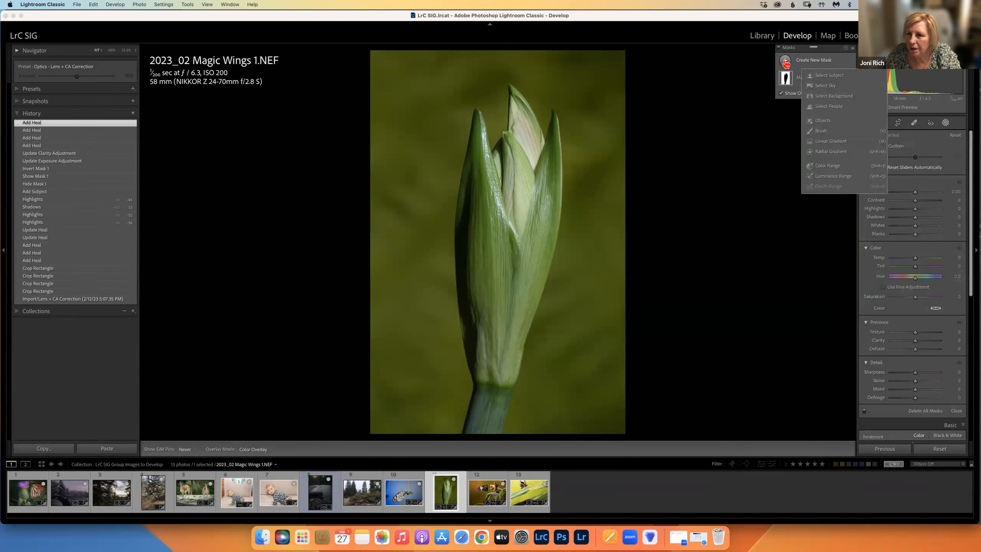
{"action": "left_click", "coordinate": [822, 132]}
{"action": "scroll", "coordinate": [480, 139], "scroll_direction": "down", "scroll_amount": 3}
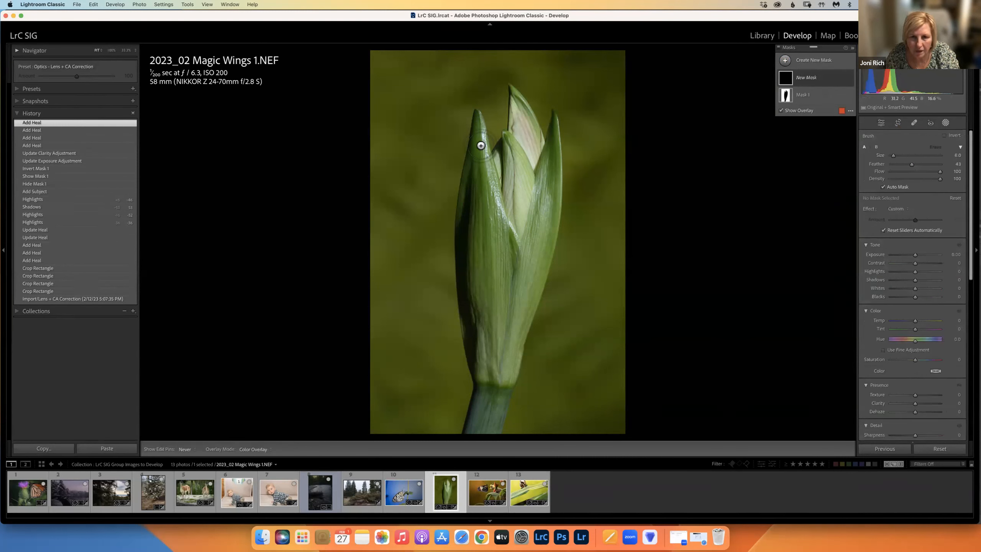
{"action": "scroll", "coordinate": [483, 144], "scroll_direction": "down", "scroll_amount": 2}
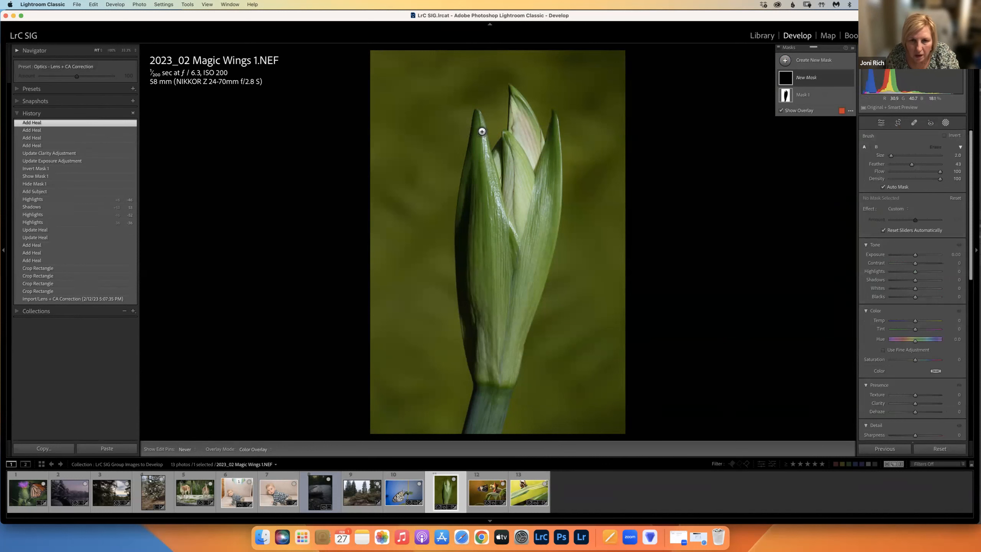
{"action": "mouse_move", "coordinate": [483, 121]}
{"action": "left_mouse_down"}
{"action": "mouse_move", "coordinate": [489, 174]}
{"action": "mouse_move", "coordinate": [521, 247]}
{"action": "mouse_move", "coordinate": [495, 199]}
{"action": "mouse_move", "coordinate": [509, 223]}
{"action": "mouse_move", "coordinate": [480, 121]}
{"action": "mouse_move", "coordinate": [505, 231]}
{"action": "mouse_move", "coordinate": [498, 219]}
{"action": "left_mouse_up"}
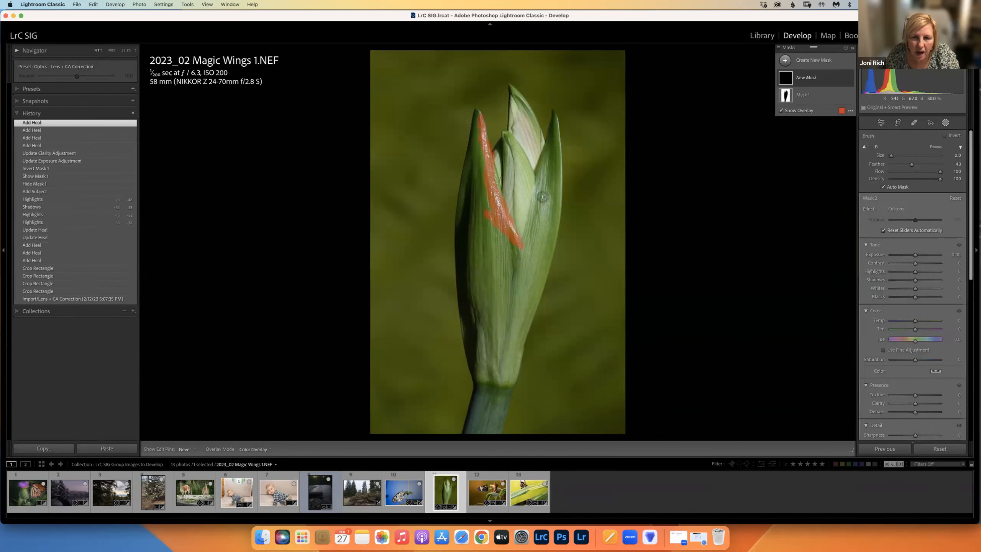
{"action": "left_click_drag", "start_coordinate": [546, 179], "coordinate": [538, 204]}
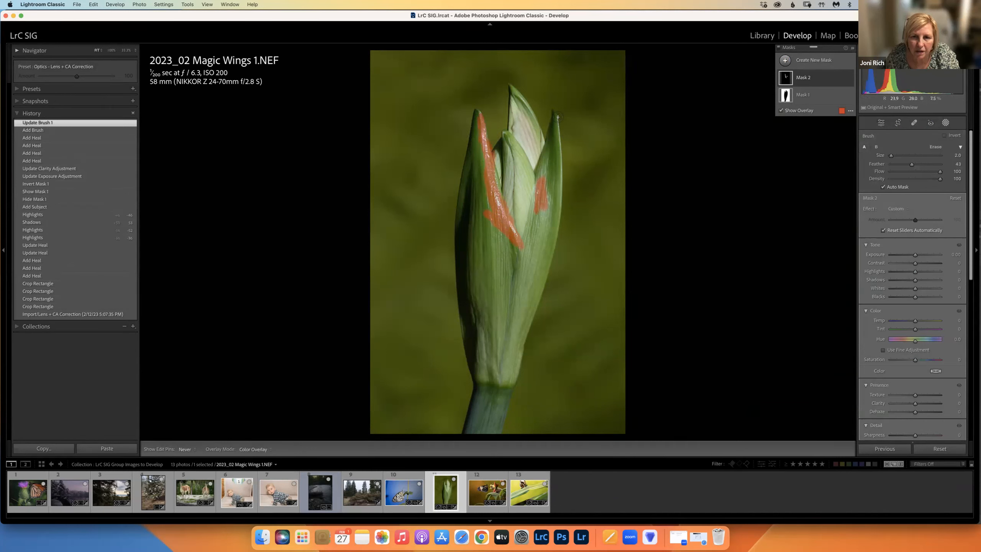
{"action": "mouse_move", "coordinate": [559, 126]}
{"action": "left_mouse_down"}
{"action": "mouse_move", "coordinate": [561, 182]}
{"action": "mouse_move", "coordinate": [559, 125]}
{"action": "left_mouse_up"}
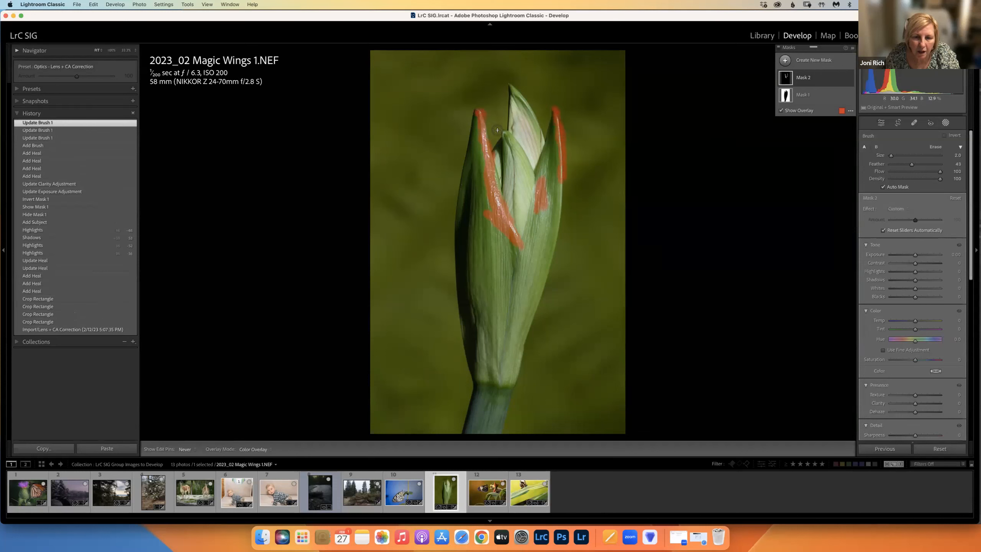
{"action": "key", "text": "super+z"}
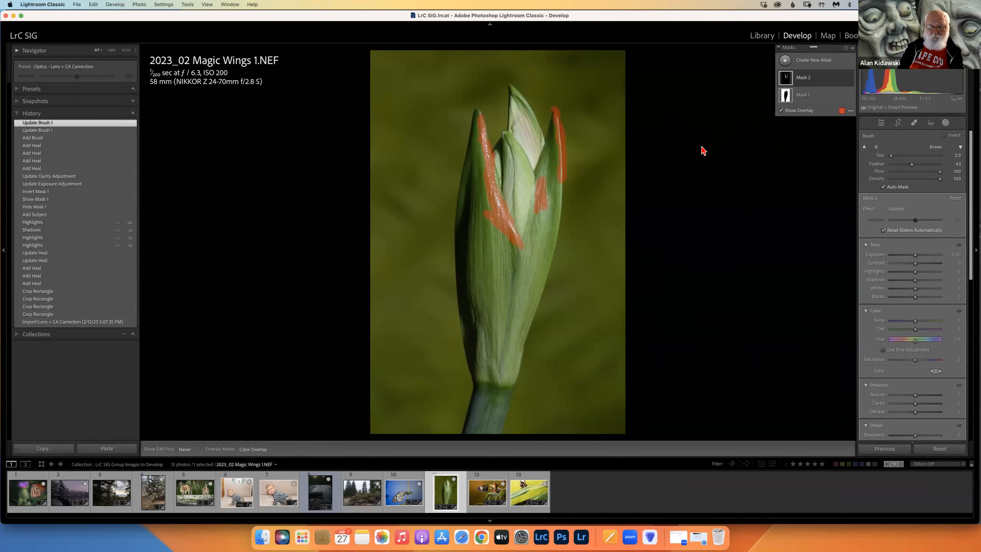
{"action": "key", "text": "super+z"}
{"action": "key", "text": "super+z"}
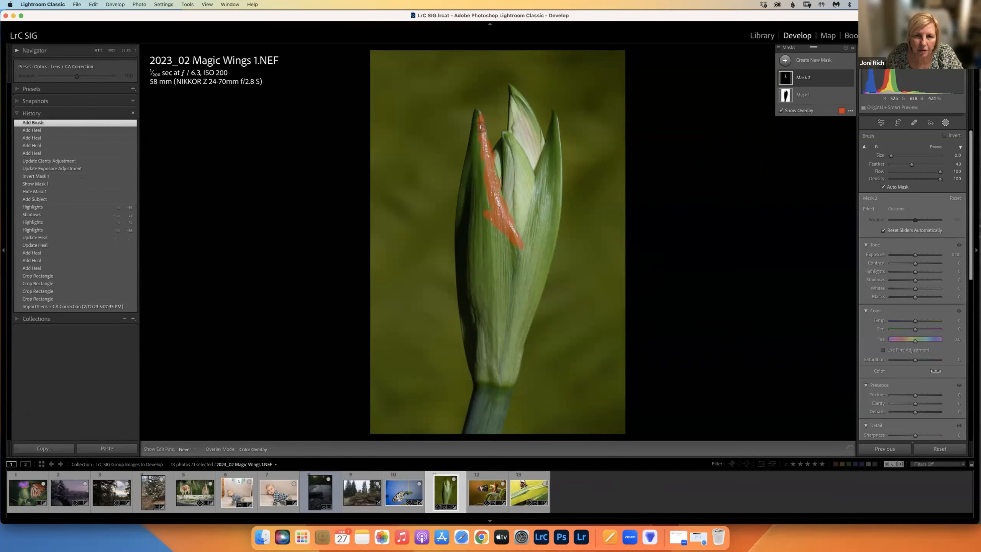
Step: Touch up the brush mask near the left leaf's tip and erase the spill at its lower outer edge at brush size 3.0
{"action": "left_click_drag", "start_coordinate": [482, 129], "coordinate": [482, 138]}
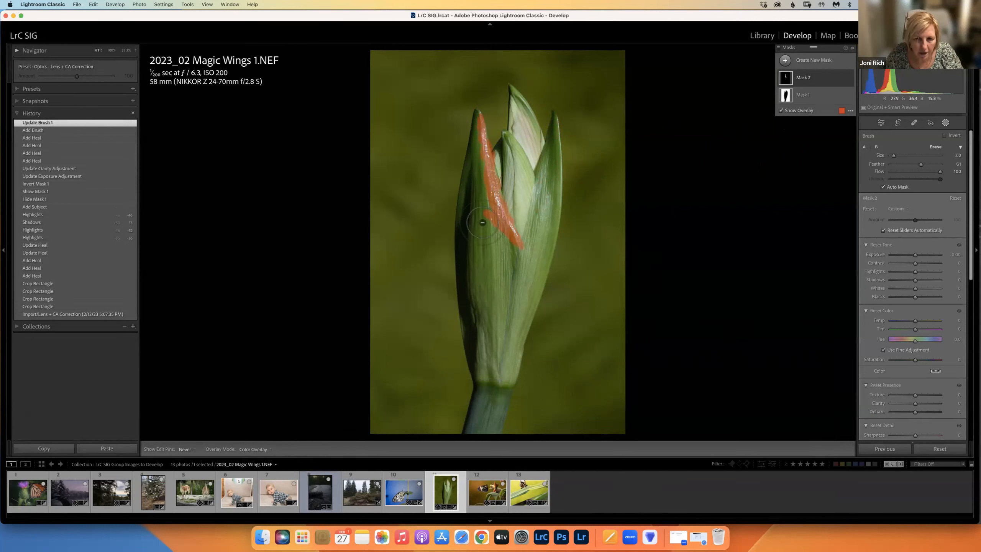
{"action": "key", "text": "alt"}
{"action": "scroll", "coordinate": [475, 187], "scroll_direction": "down", "scroll_amount": 3}
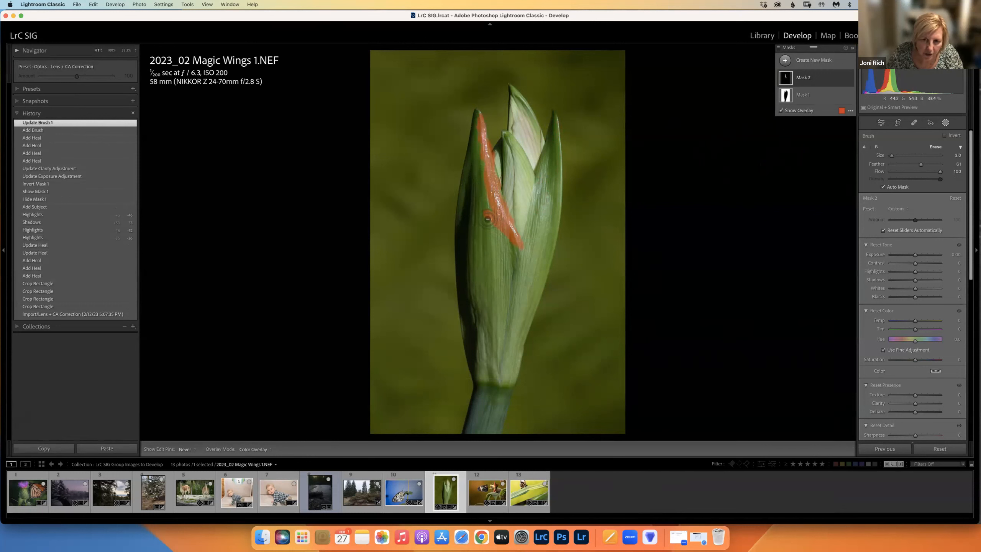
{"action": "mouse_move", "coordinate": [484, 210]}
{"action": "left_mouse_down"}
{"action": "mouse_move", "coordinate": [489, 222]}
{"action": "mouse_move", "coordinate": [493, 200]}
{"action": "mouse_move", "coordinate": [493, 225]}
{"action": "left_mouse_up"}
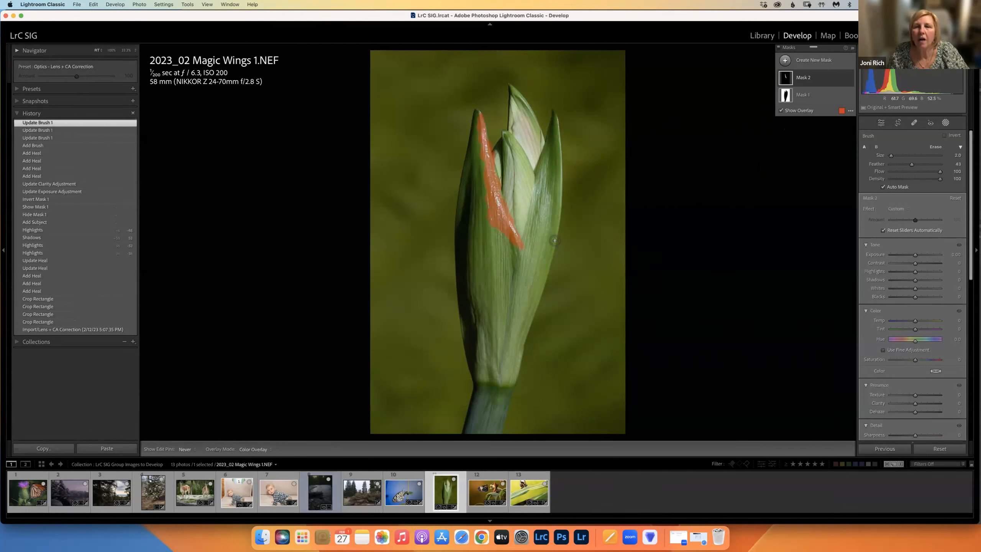
Step: Hide the overlay, set the brush mask's Highlights to -30 and Exposure to 0.53, and set the brush Feather to 61
{"action": "left_click", "coordinate": [781, 111]}
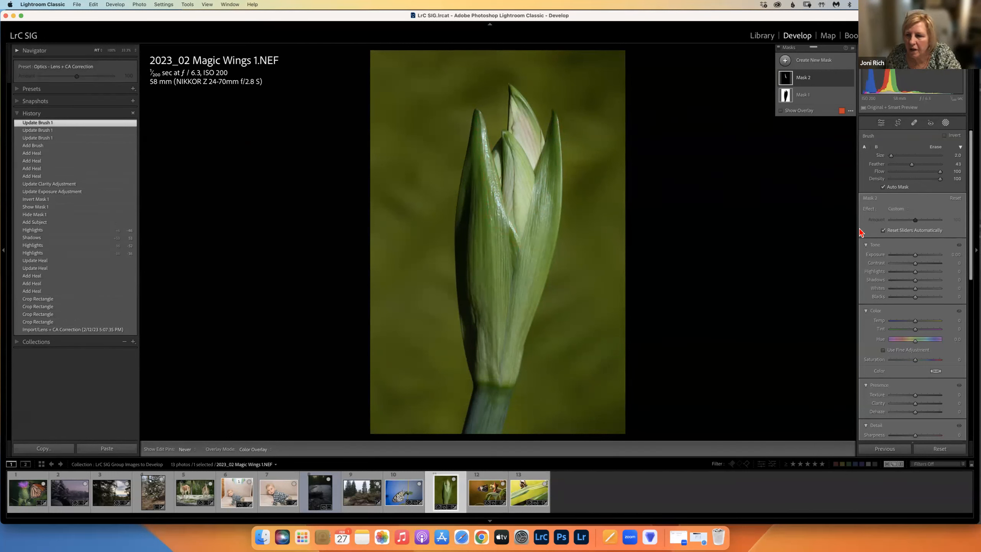
{"action": "mouse_move", "coordinate": [916, 272]}
{"action": "left_mouse_down"}
{"action": "mouse_move", "coordinate": [904, 279]}
{"action": "mouse_move", "coordinate": [919, 256]}
{"action": "left_mouse_up"}
{"action": "left_click", "coordinate": [914, 166]}
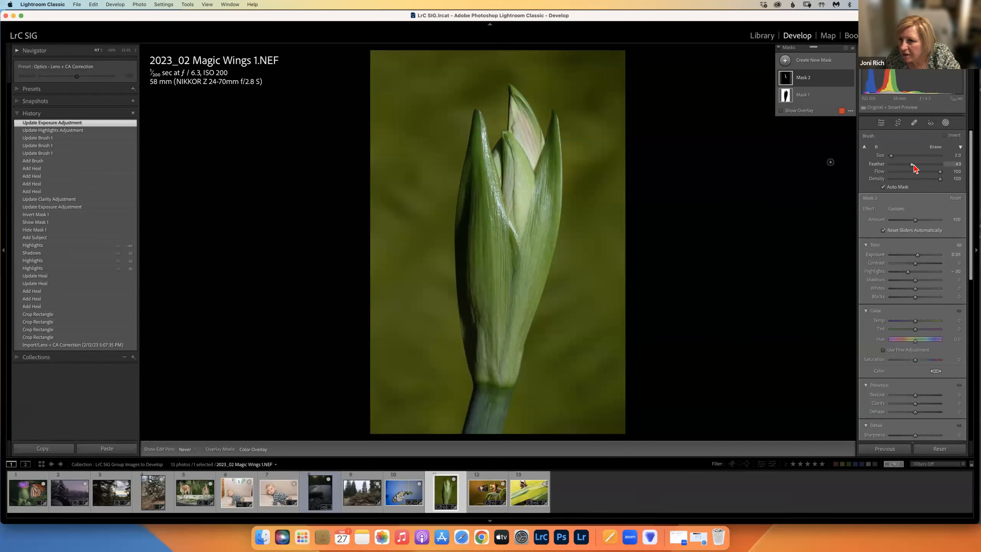
{"action": "left_click_drag", "start_coordinate": [915, 167], "coordinate": [922, 167]}
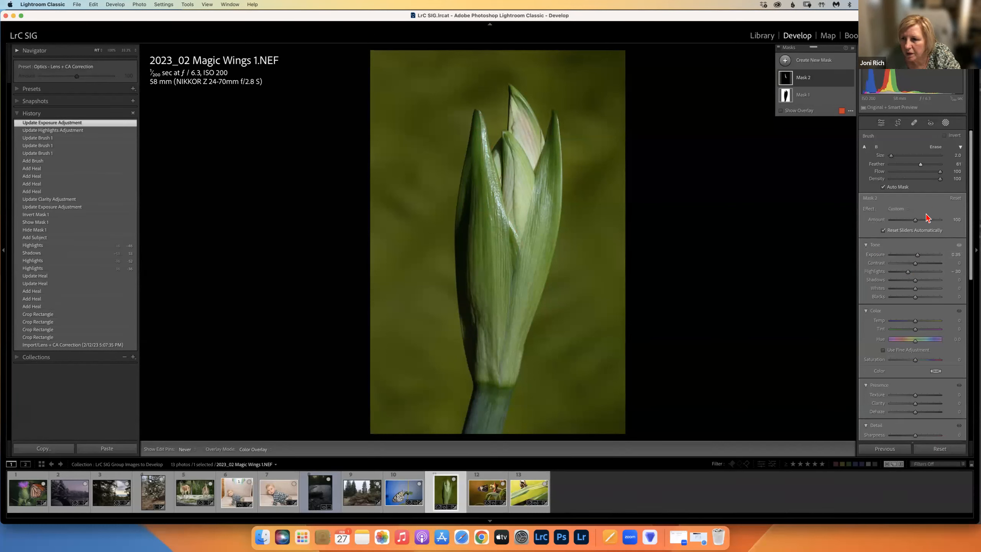
{"action": "left_click_drag", "start_coordinate": [918, 256], "coordinate": [918, 260]}
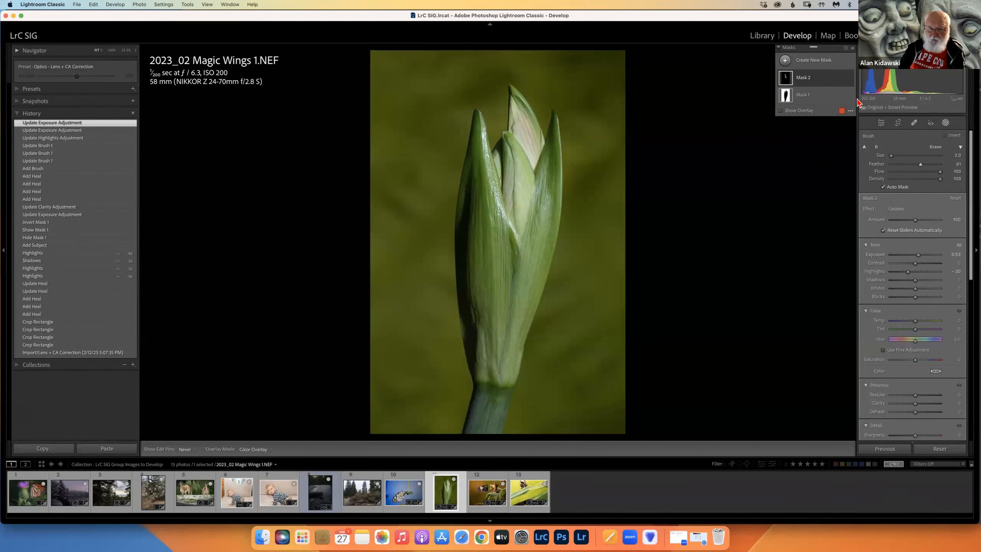
Step: Toggle the visibility of the brush mask several times to compare the leaf edge before and after, leaving the mask on
{"action": "left_click", "coordinate": [849, 78]}
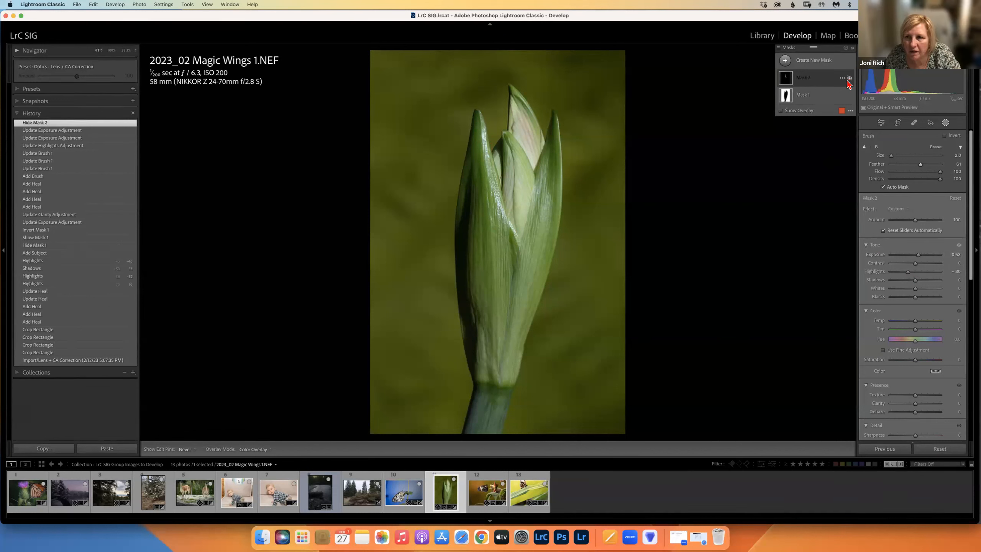
{"action": "left_click", "coordinate": [849, 79]}
{"action": "left_click", "coordinate": [849, 79]}
{"action": "left_click", "coordinate": [850, 79]}
{"action": "left_click", "coordinate": [849, 79]}
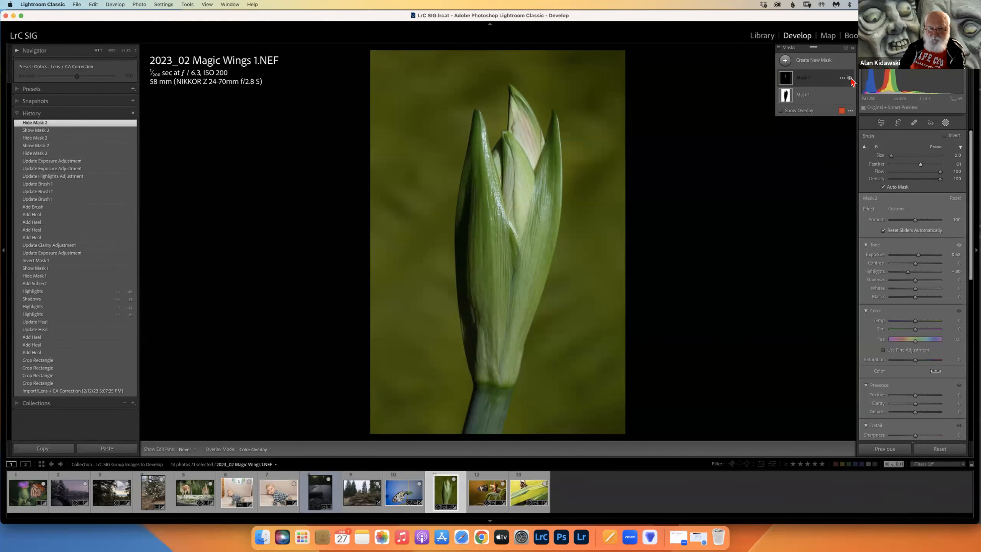
{"action": "left_click", "coordinate": [850, 78]}
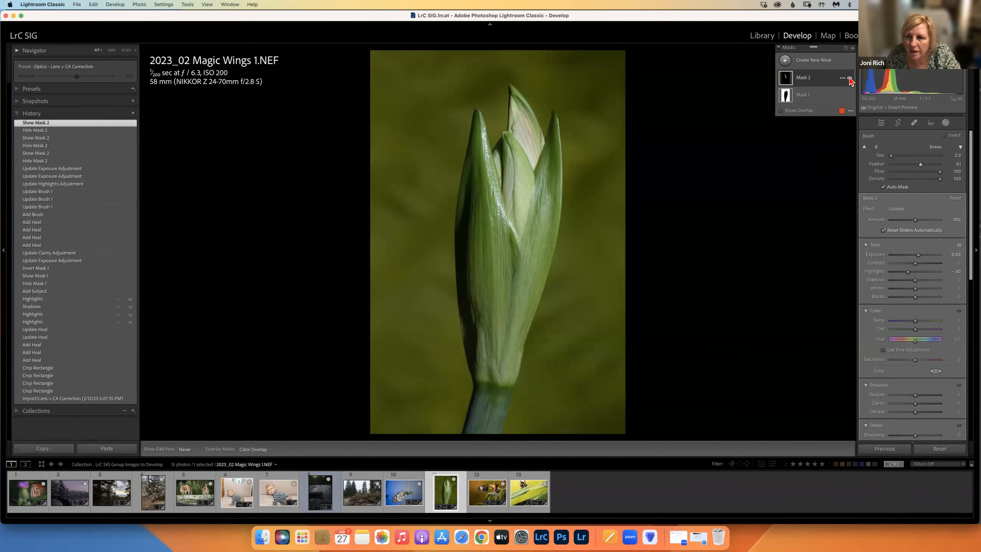
Step: Compare the left leaf's shiny edge again with Mask 2 hidden and shown, leaving Mask 2 on
{"action": "left_click", "coordinate": [850, 79]}
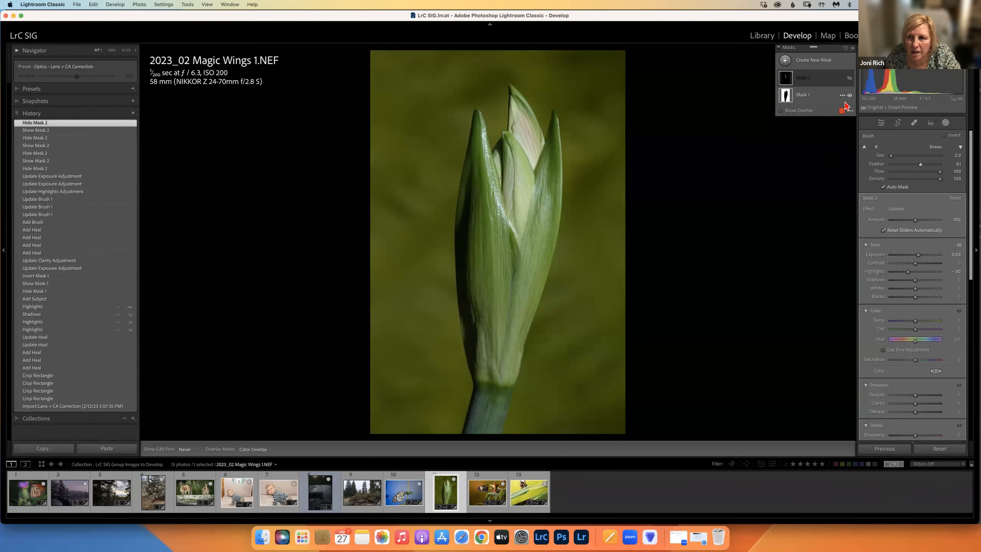
{"action": "left_click", "coordinate": [850, 79]}
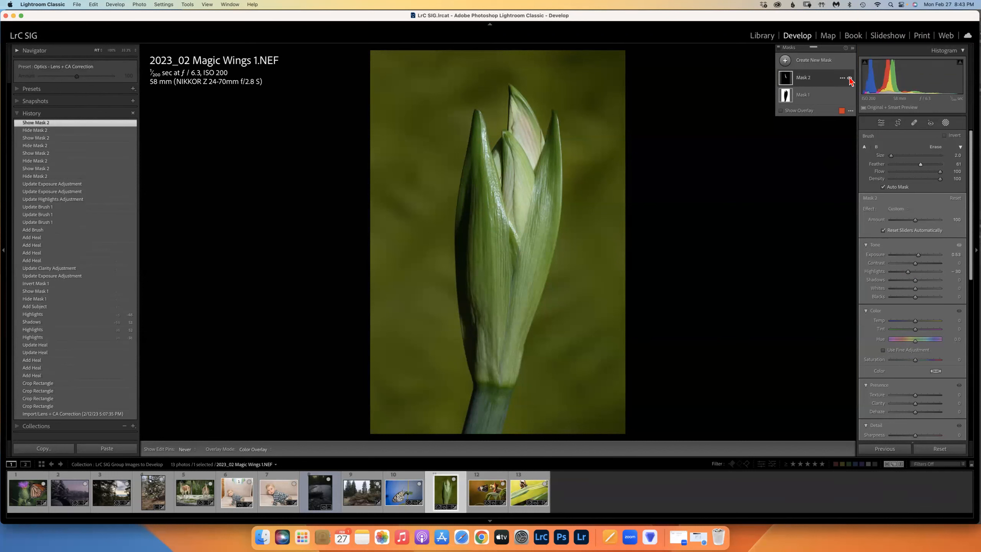
{"action": "left_click", "coordinate": [850, 78]}
{"action": "left_click", "coordinate": [850, 78]}
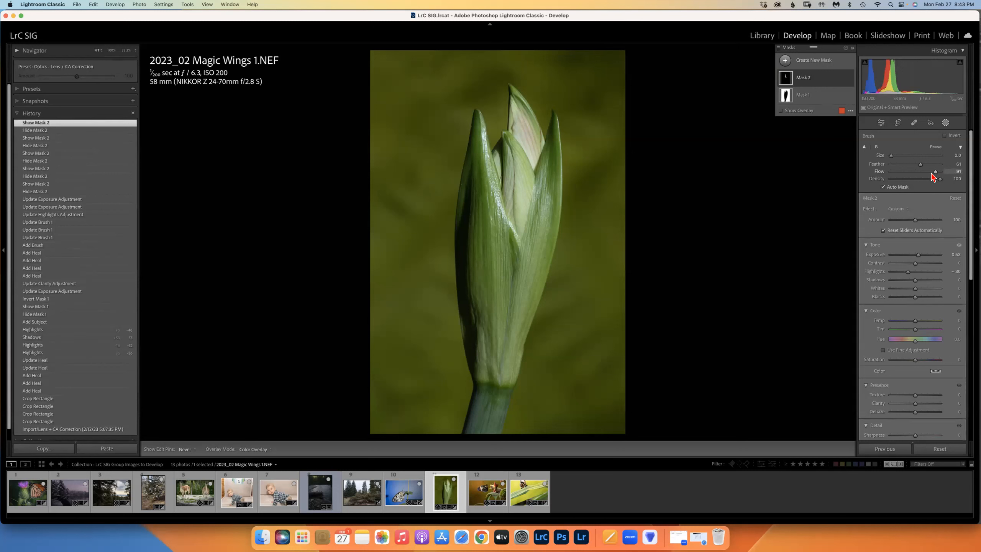
Step: Lower the brush Flow to 23, brush over the left leaf's upper inner edge, and hide Mask 2 to compare
{"action": "left_click_drag", "start_coordinate": [900, 177], "coordinate": [902, 177]}
{"action": "mouse_move", "coordinate": [488, 171]}
{"action": "left_mouse_down"}
{"action": "mouse_move", "coordinate": [499, 198]}
{"action": "mouse_move", "coordinate": [479, 129]}
{"action": "left_mouse_up"}
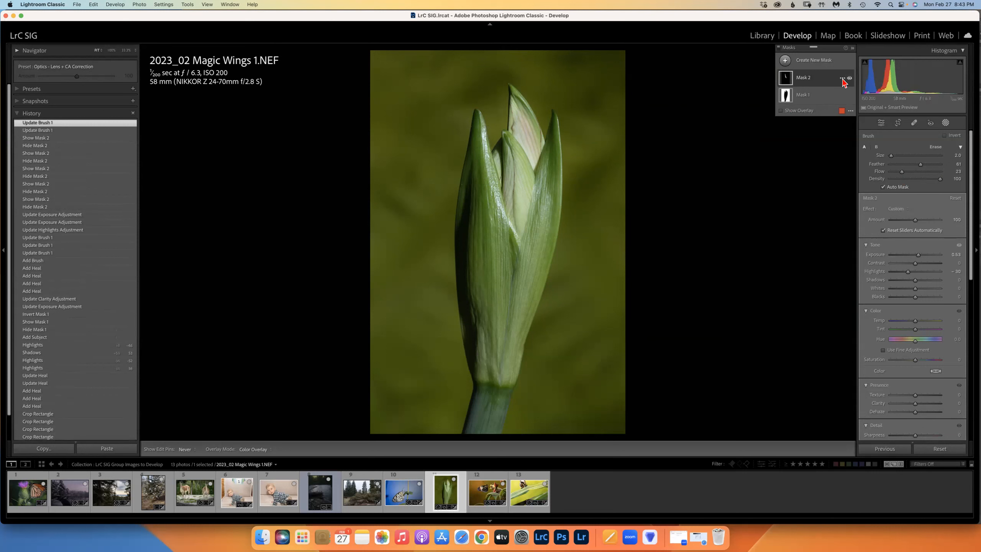
{"action": "left_click", "coordinate": [849, 78]}
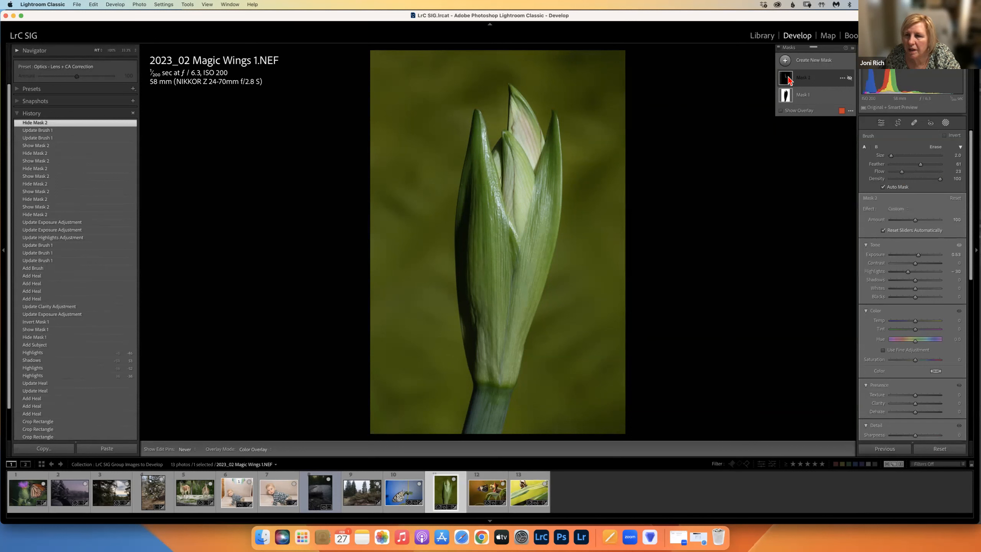
Step: Delete Mask 2 from the flower bud photo
{"action": "left_click", "coordinate": [842, 79]}
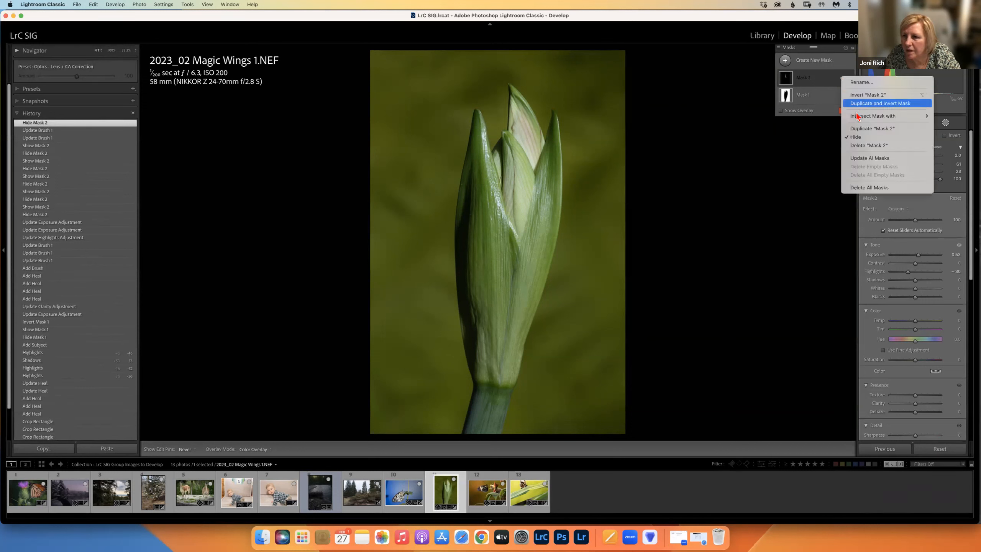
{"action": "left_click", "coordinate": [862, 146]}
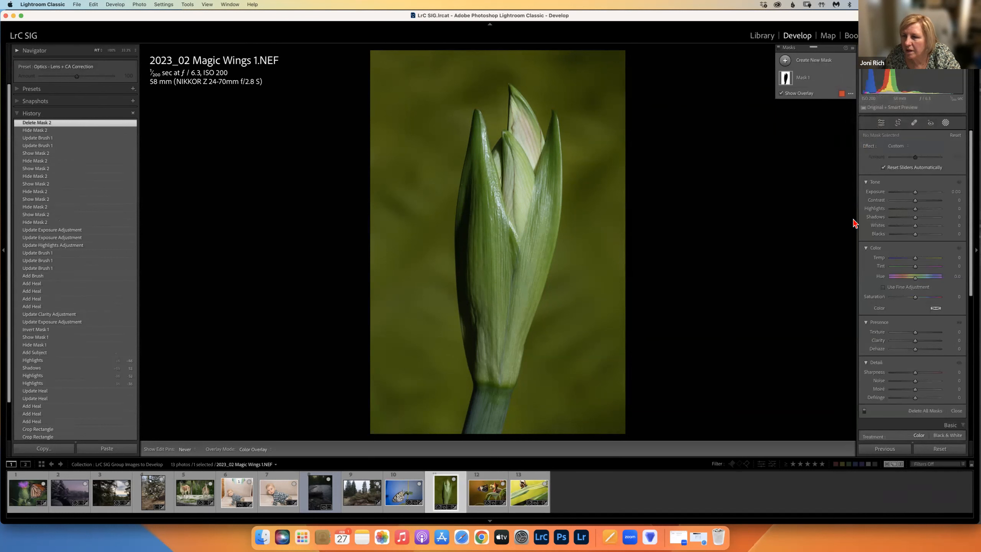
Step: Try a new Brush mask on the left leaf's inner edge, raising the Flow to 100, and undo the strokes
{"action": "left_click", "coordinate": [786, 61]}
{"action": "left_click", "coordinate": [825, 134]}
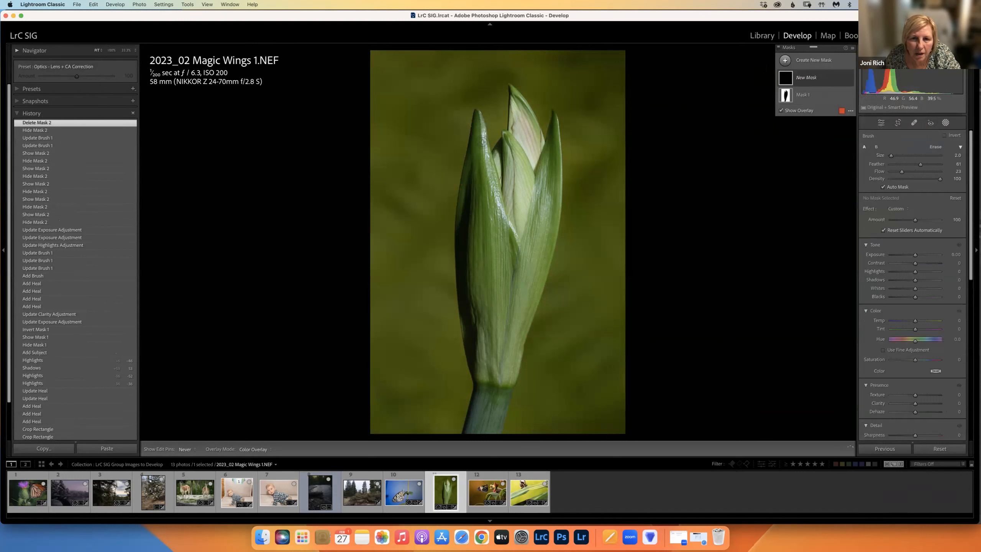
{"action": "mouse_move", "coordinate": [483, 131]}
{"action": "left_mouse_down"}
{"action": "mouse_move", "coordinate": [491, 175]}
{"action": "mouse_move", "coordinate": [484, 154]}
{"action": "left_mouse_up"}
{"action": "left_click_drag", "start_coordinate": [903, 172], "coordinate": [942, 172]}
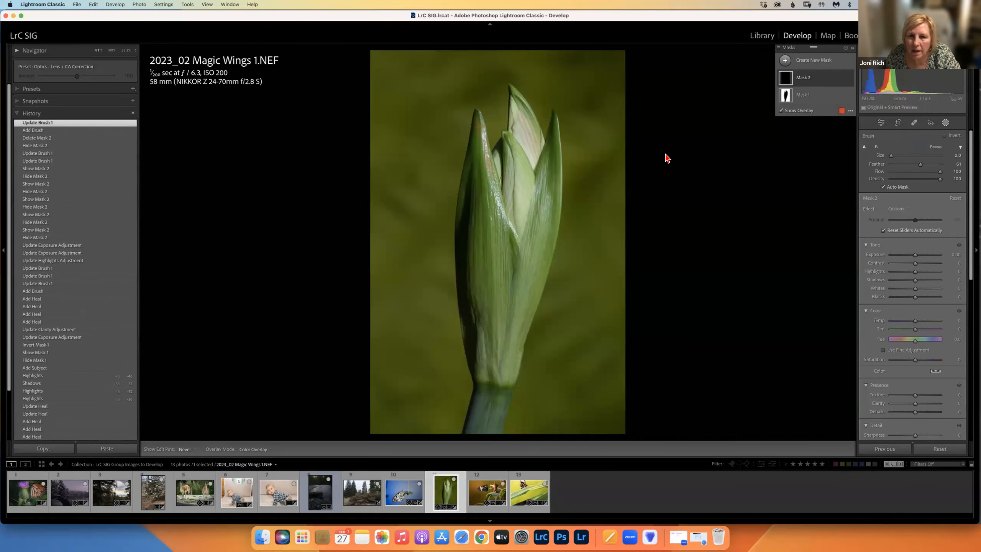
{"action": "key", "text": "super+z"}
{"action": "key", "text": "super+z"}
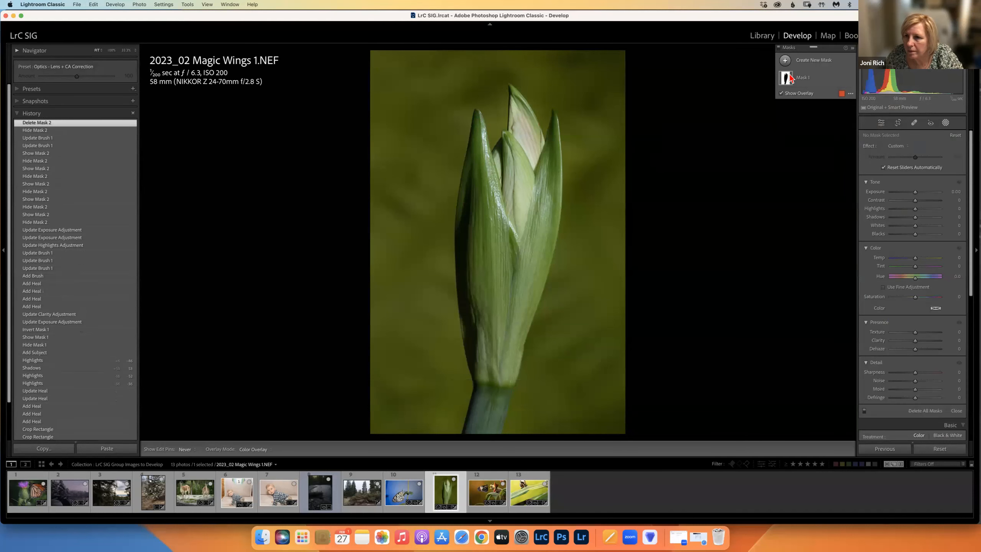
Step: Paint the left leaf's shiny inner edge in a new Brush mask, and set the brush Flow to 23 and Density to 71
{"action": "left_click", "coordinate": [786, 61]}
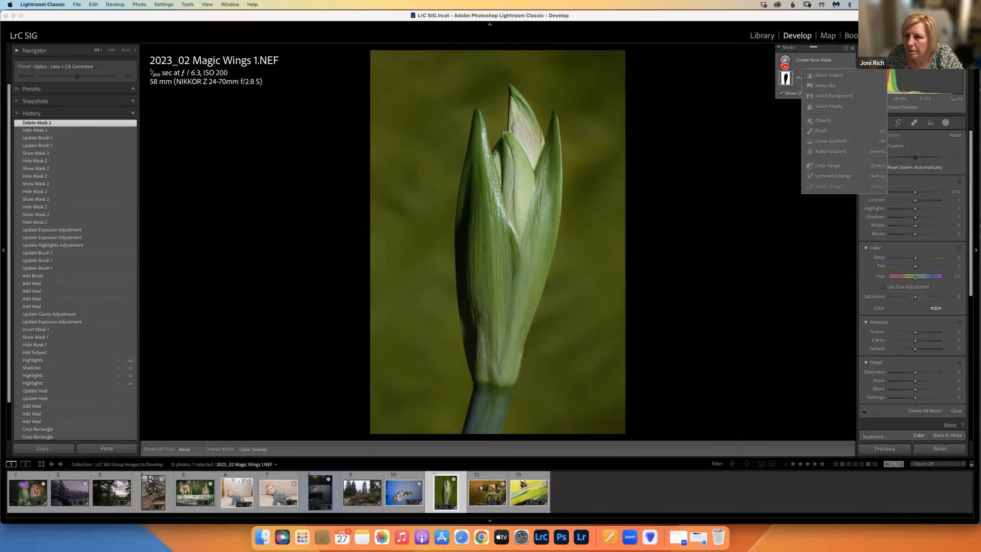
{"action": "left_click", "coordinate": [822, 131]}
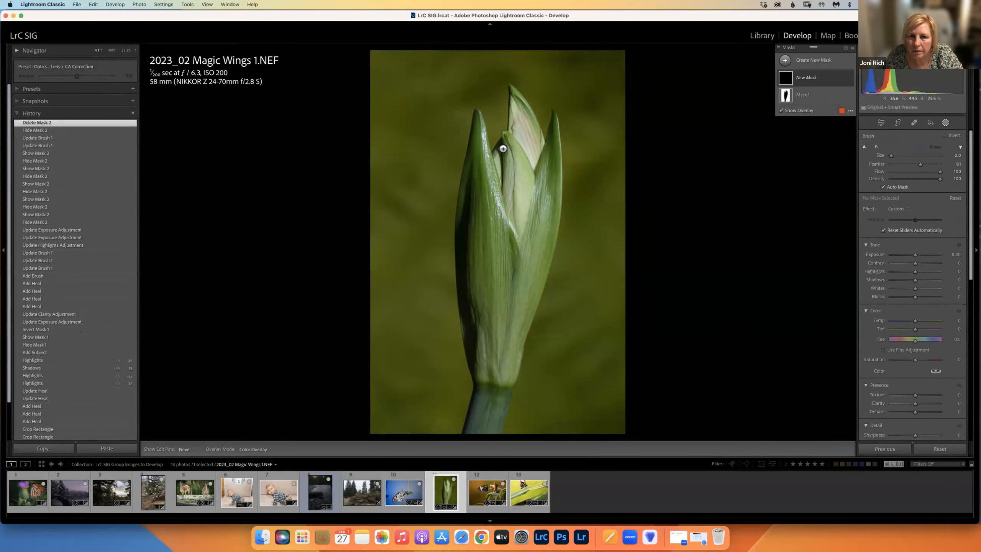
{"action": "mouse_move", "coordinate": [484, 132]}
{"action": "left_mouse_down"}
{"action": "mouse_move", "coordinate": [517, 231]}
{"action": "mouse_move", "coordinate": [484, 116]}
{"action": "mouse_move", "coordinate": [506, 212]}
{"action": "mouse_move", "coordinate": [492, 195]}
{"action": "mouse_move", "coordinate": [478, 112]}
{"action": "mouse_move", "coordinate": [513, 234]}
{"action": "left_mouse_up"}
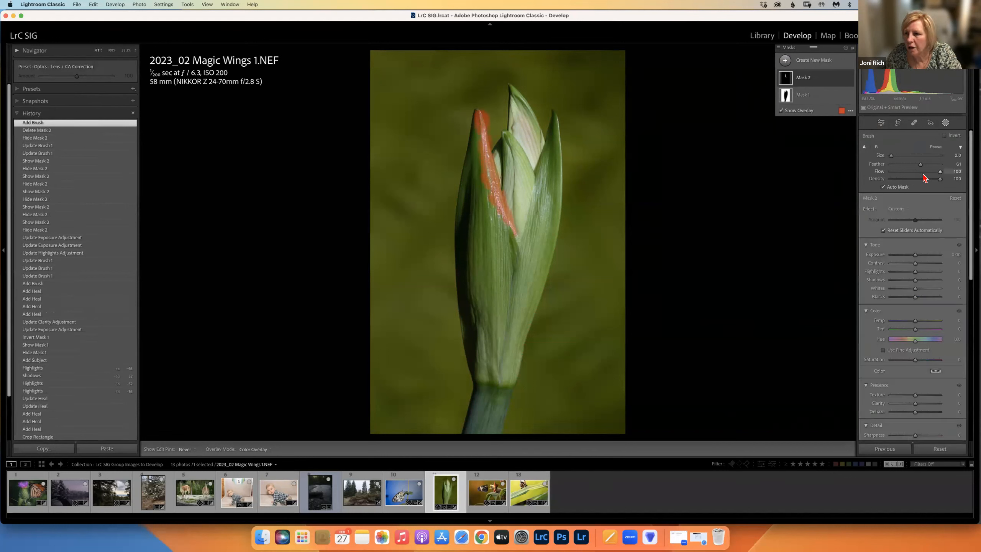
{"action": "mouse_move", "coordinate": [940, 172]}
{"action": "left_mouse_down"}
{"action": "mouse_move", "coordinate": [901, 180]}
{"action": "mouse_move", "coordinate": [928, 180]}
{"action": "mouse_move", "coordinate": [912, 185]}
{"action": "left_mouse_up"}
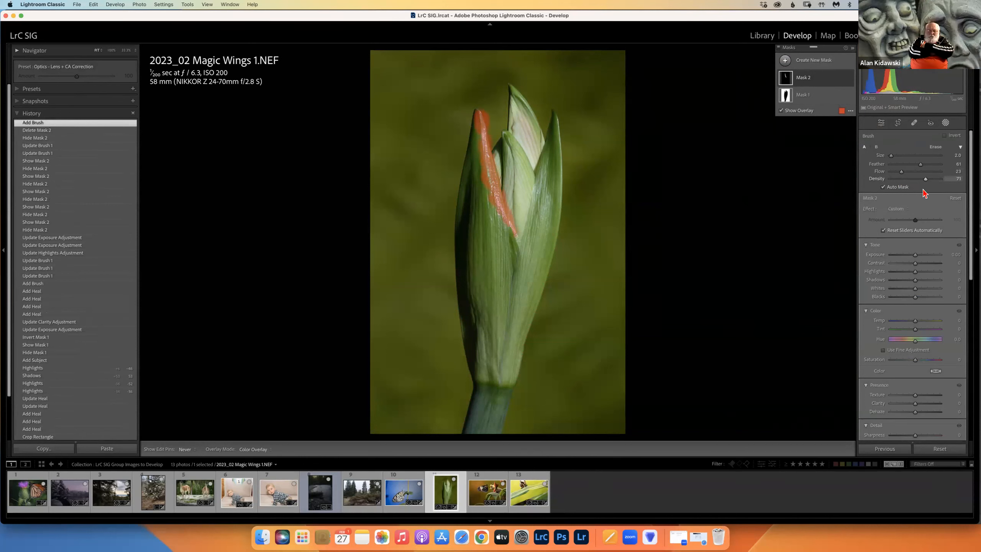
Step: Hide the mask overlay and set the brush mask's Highlights to -47
{"action": "left_click", "coordinate": [781, 111]}
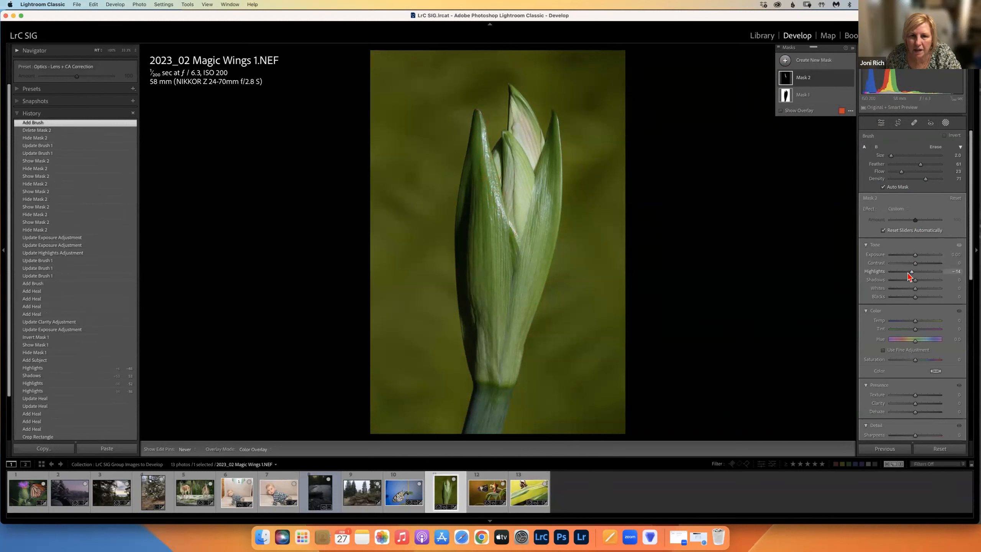
{"action": "left_click_drag", "start_coordinate": [909, 274], "coordinate": [906, 275]}
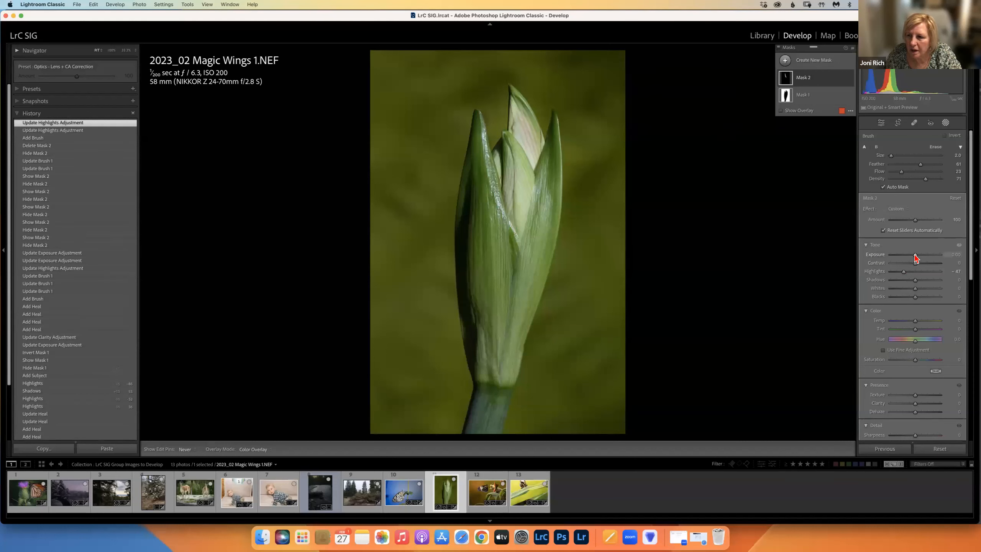
{"action": "left_click_drag", "start_coordinate": [914, 257], "coordinate": [916, 260]}
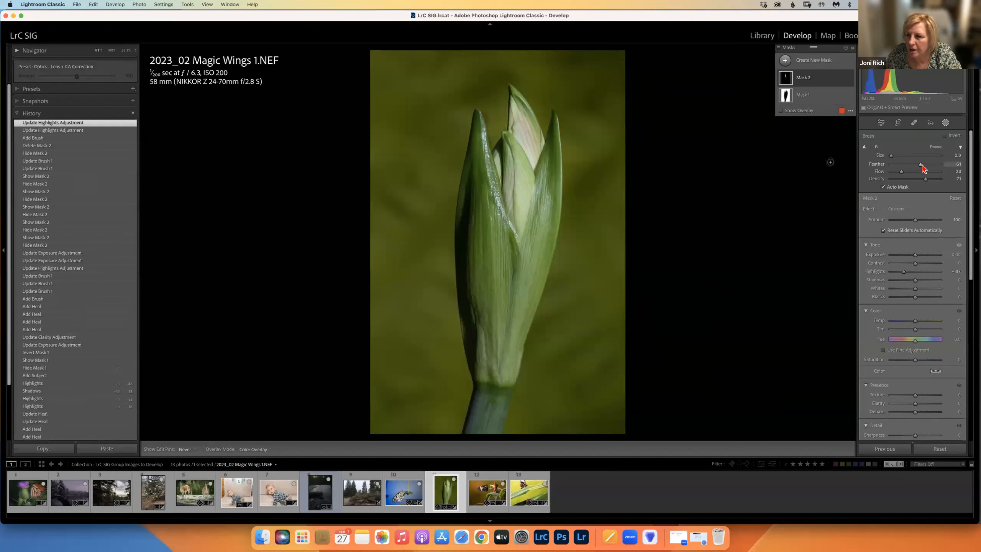
Step: Set the brush Feather to 72, Flow to 30 and Density to 54, and delete Mask 2
{"action": "mouse_move", "coordinate": [928, 167]}
{"action": "left_mouse_down"}
{"action": "mouse_move", "coordinate": [917, 184]}
{"action": "mouse_move", "coordinate": [898, 174]}
{"action": "mouse_move", "coordinate": [928, 175]}
{"action": "mouse_move", "coordinate": [918, 176]}
{"action": "left_mouse_up"}
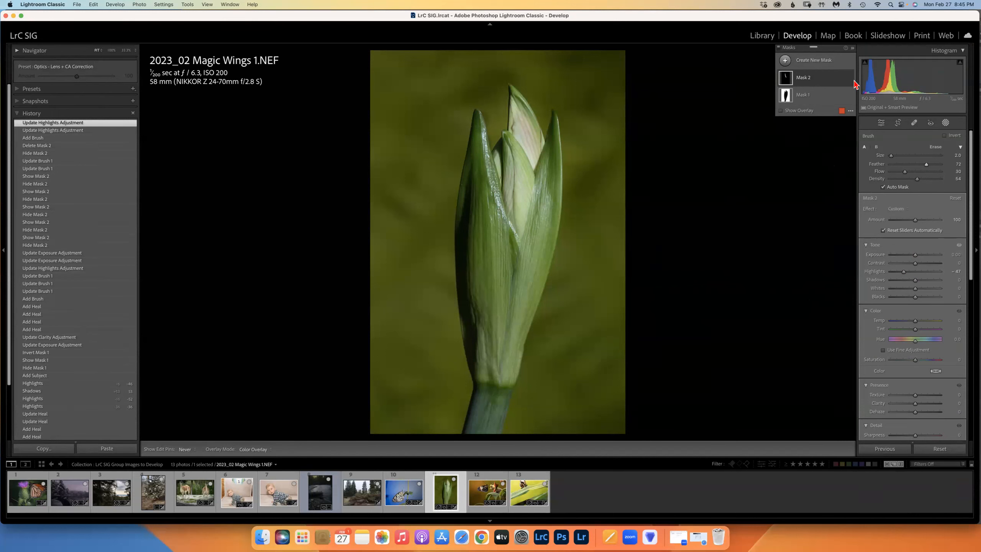
{"action": "left_click", "coordinate": [842, 79]}
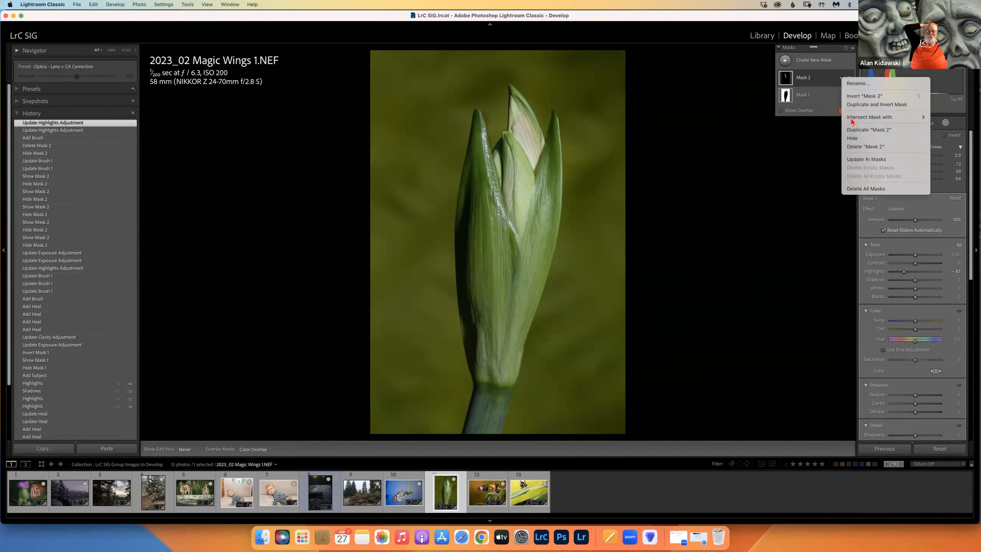
{"action": "left_click", "coordinate": [853, 146]}
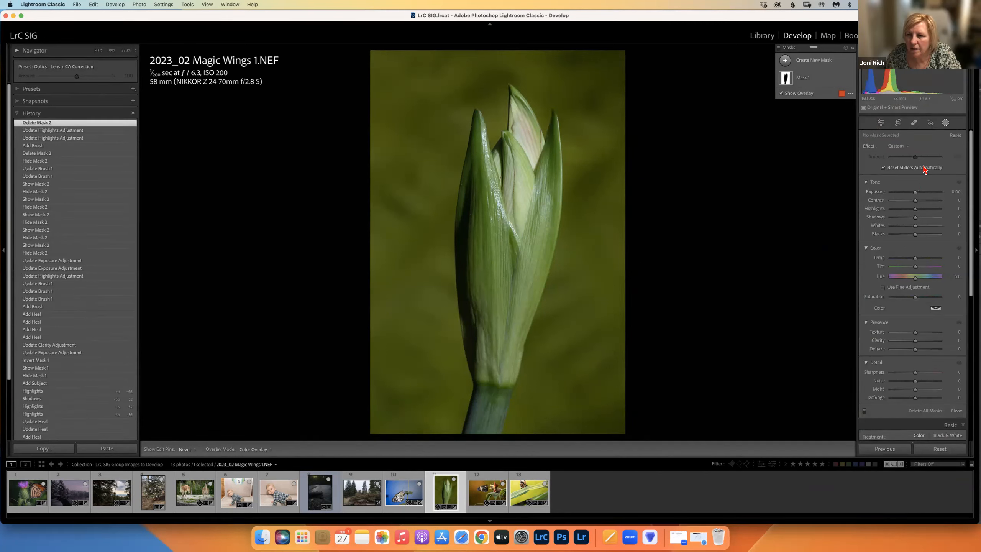
Step: Create a new Brush mask with Feather 50, Flow 52 and Density 50, setting Highlights to -47 and Exposure to -0.42
{"action": "left_click", "coordinate": [785, 60]}
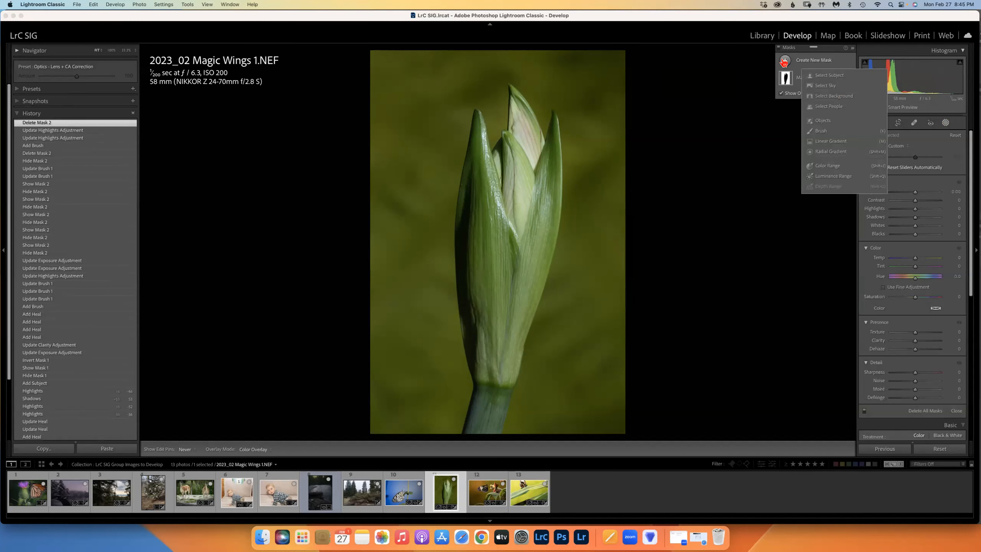
{"action": "left_click", "coordinate": [822, 131]}
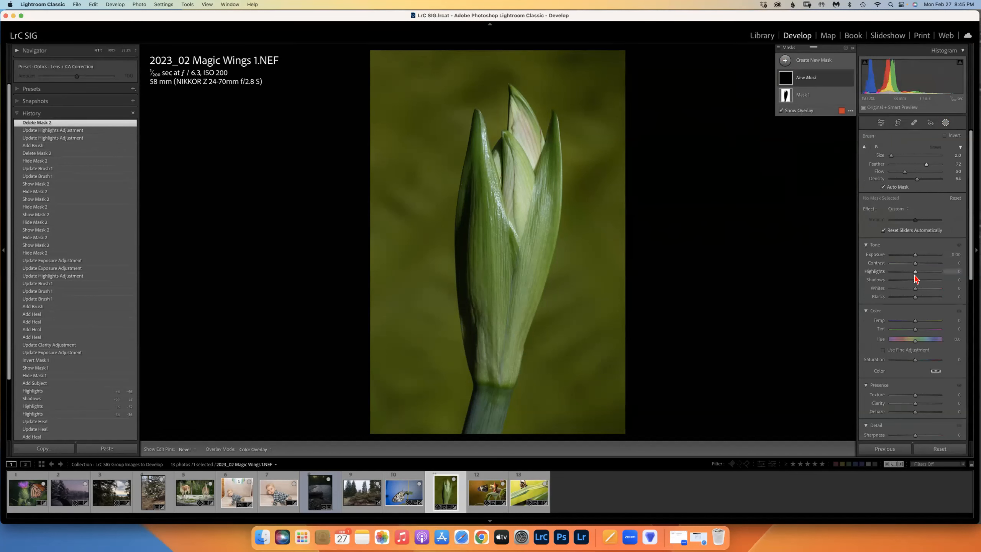
{"action": "left_click_drag", "start_coordinate": [911, 274], "coordinate": [906, 274]}
{"action": "double_click", "coordinate": [905, 172]}
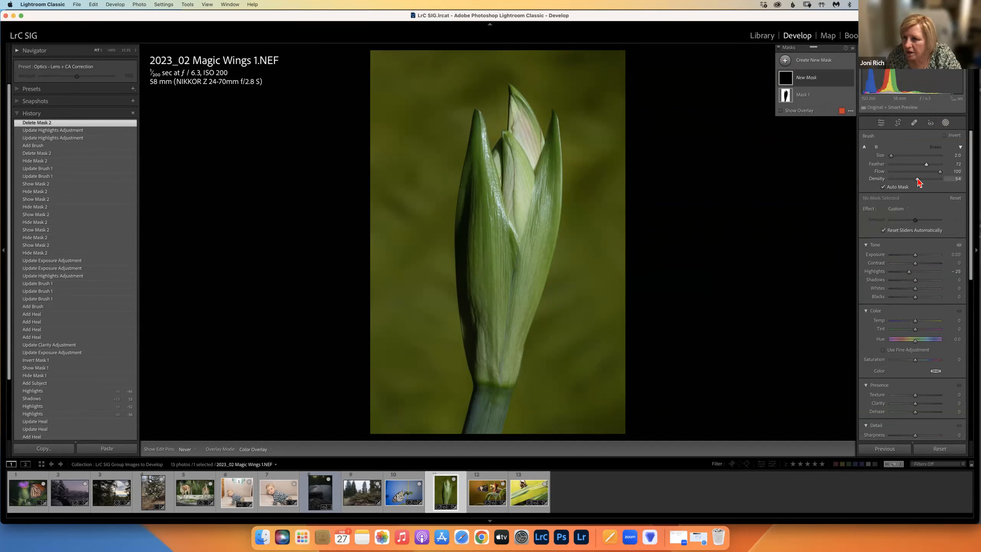
{"action": "left_click_drag", "start_coordinate": [925, 166], "coordinate": [914, 167]}
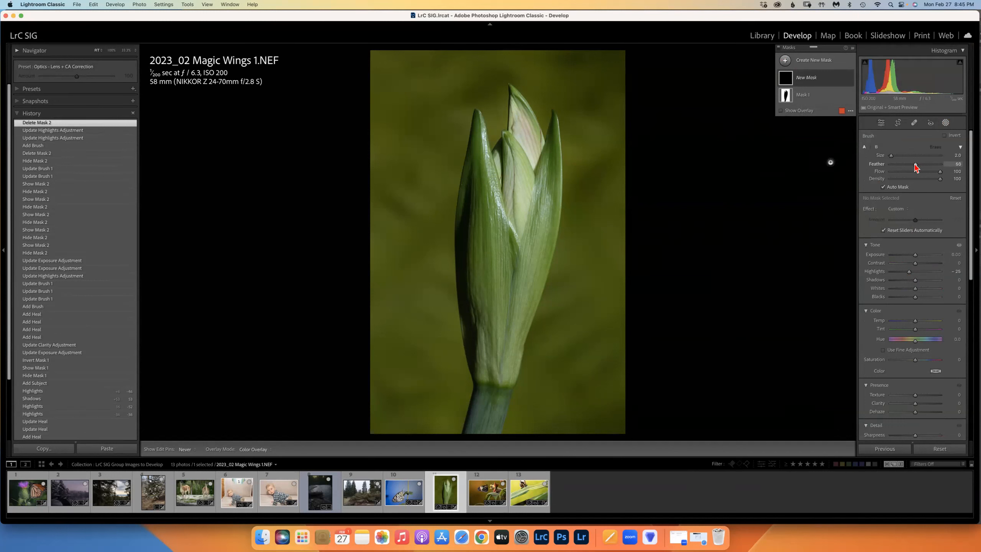
{"action": "left_click_drag", "start_coordinate": [918, 173], "coordinate": [918, 179]}
{"action": "left_click_drag", "start_coordinate": [914, 259], "coordinate": [910, 257]}
Step: Paint repeated strokes along the shiny inner edge of the left outer leaf to build up the darkening
{"action": "mouse_move", "coordinate": [490, 167]}
{"action": "left_mouse_down"}
{"action": "mouse_move", "coordinate": [503, 208]}
{"action": "mouse_move", "coordinate": [482, 129]}
{"action": "mouse_move", "coordinate": [504, 214]}
{"action": "left_mouse_up"}
{"action": "left_click_drag", "start_coordinate": [483, 133], "coordinate": [504, 215]}
{"action": "left_click_drag", "start_coordinate": [482, 128], "coordinate": [507, 219]}
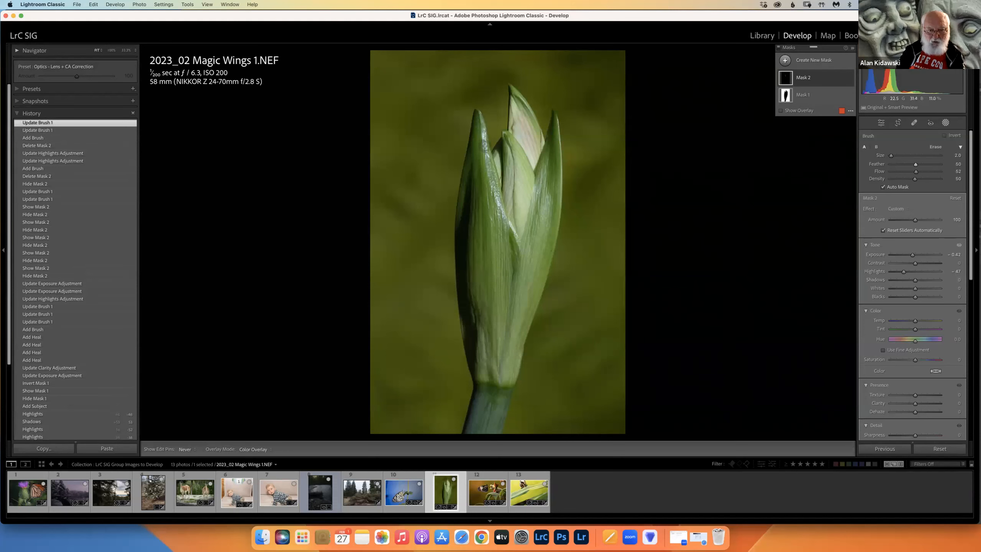
{"action": "mouse_move", "coordinate": [486, 152]}
{"action": "left_mouse_down"}
{"action": "mouse_move", "coordinate": [484, 130]}
{"action": "mouse_move", "coordinate": [487, 180]}
{"action": "mouse_move", "coordinate": [519, 238]}
{"action": "mouse_move", "coordinate": [514, 232]}
{"action": "left_mouse_up"}
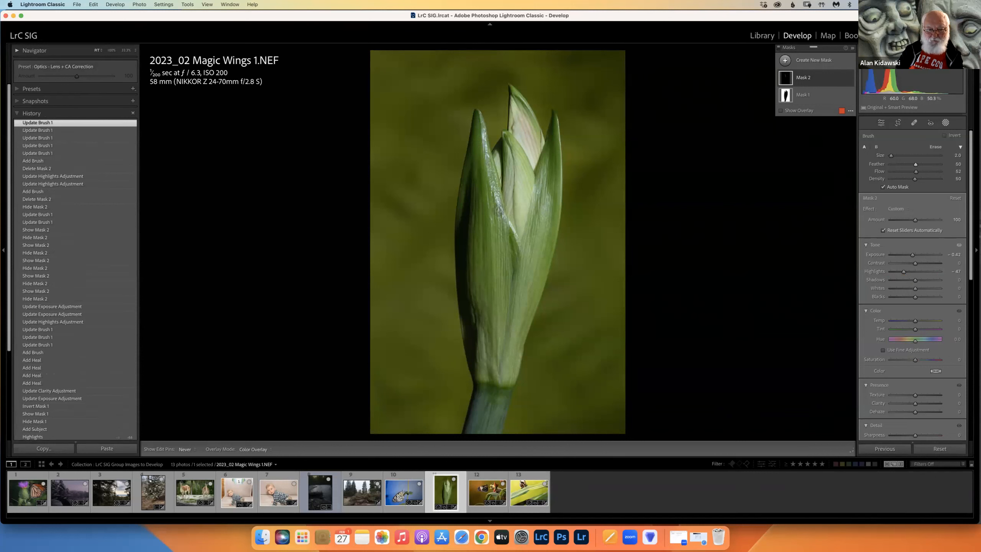
{"action": "left_click", "coordinate": [477, 136]}
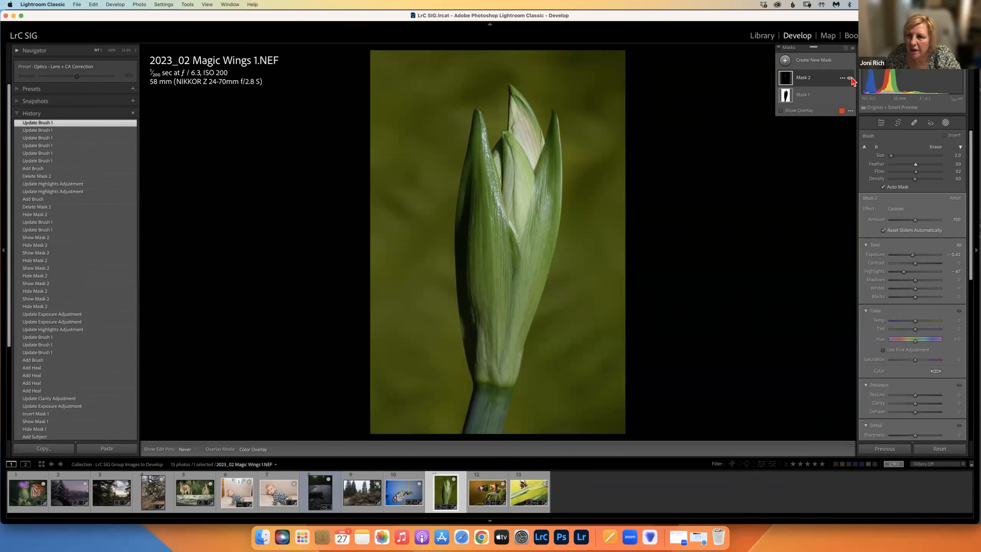
Step: Toggle the visibility of the new Mask 2 to compare the leaf edge with and without it, leaving it on
{"action": "left_click", "coordinate": [850, 78]}
{"action": "left_click", "coordinate": [850, 79]}
{"action": "left_click", "coordinate": [850, 78]}
{"action": "left_click", "coordinate": [849, 78]}
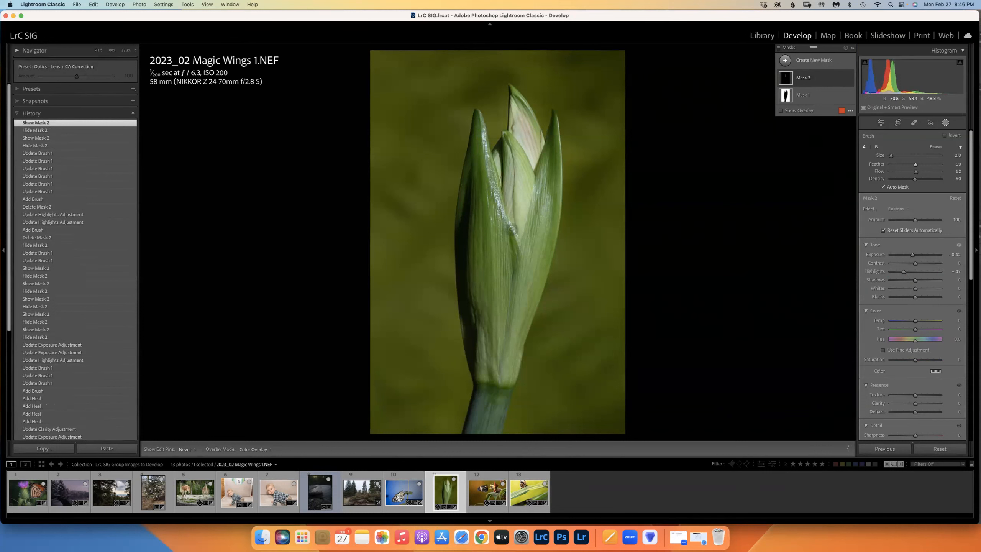
Step: Set Mask 2's Highlights to -74 and Exposure to -0.67, touch up the leaf edge's lower end with the brush, and compare
{"action": "mouse_move", "coordinate": [904, 271]}
{"action": "left_mouse_down"}
{"action": "mouse_move", "coordinate": [896, 274]}
{"action": "mouse_move", "coordinate": [912, 257]}
{"action": "left_mouse_up"}
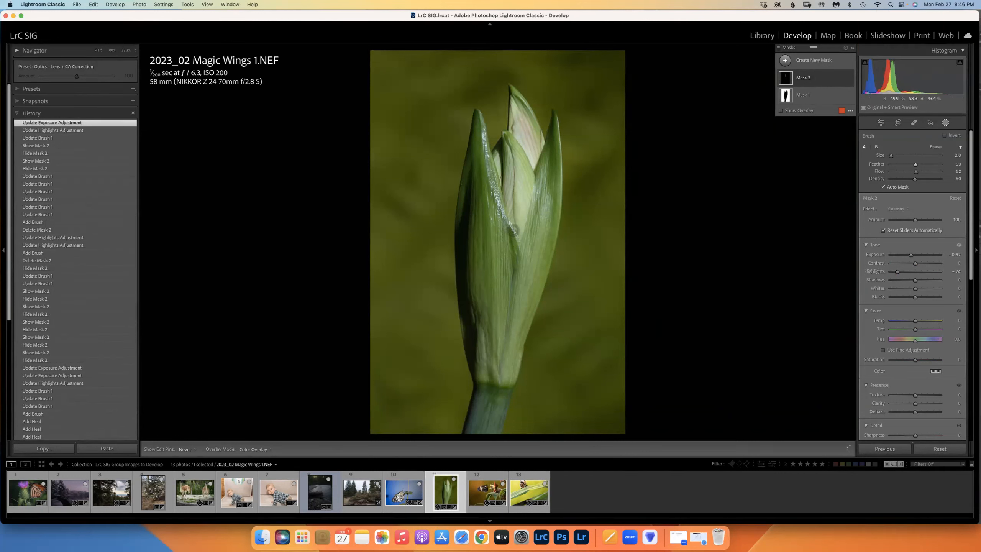
{"action": "left_click_drag", "start_coordinate": [509, 227], "coordinate": [518, 259]}
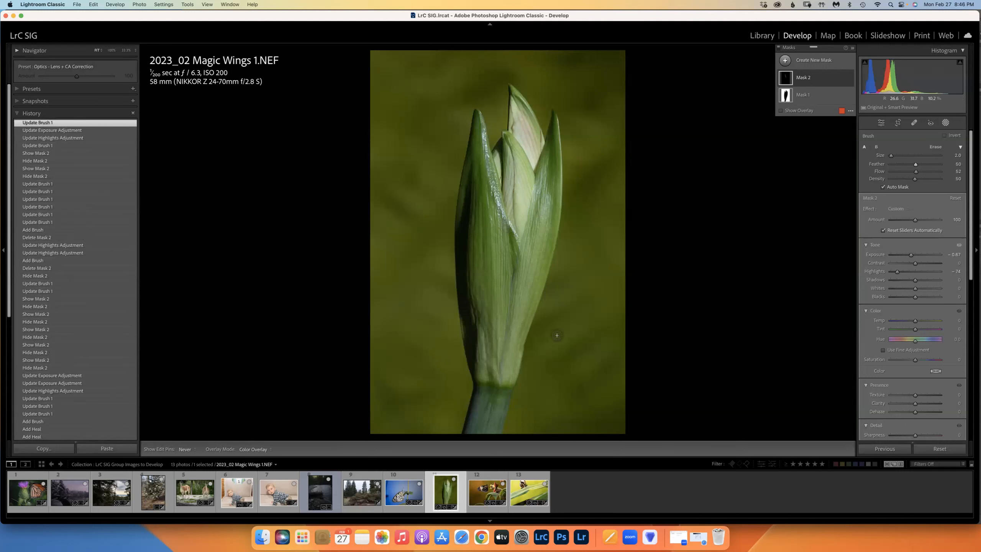
{"action": "left_click", "coordinate": [849, 79]}
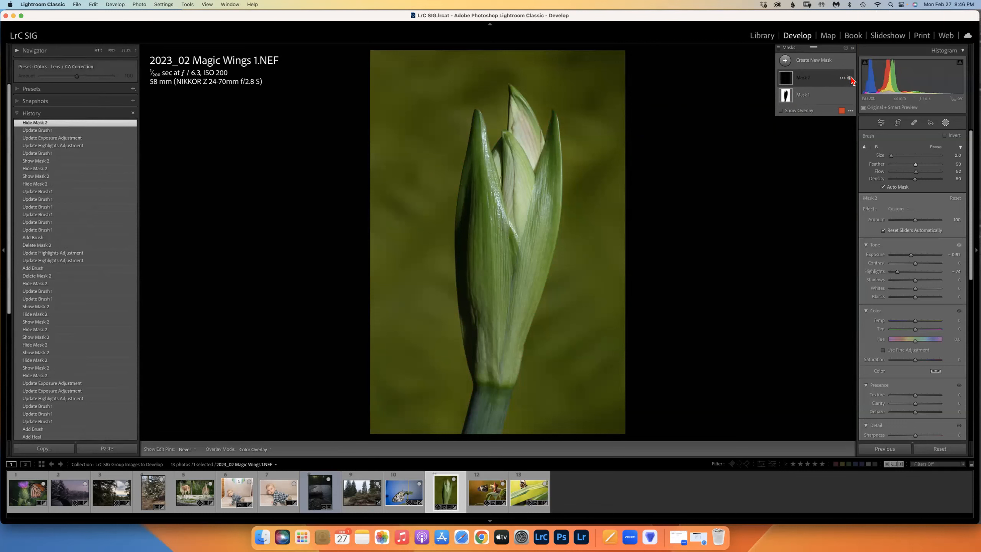
{"action": "left_click", "coordinate": [850, 78]}
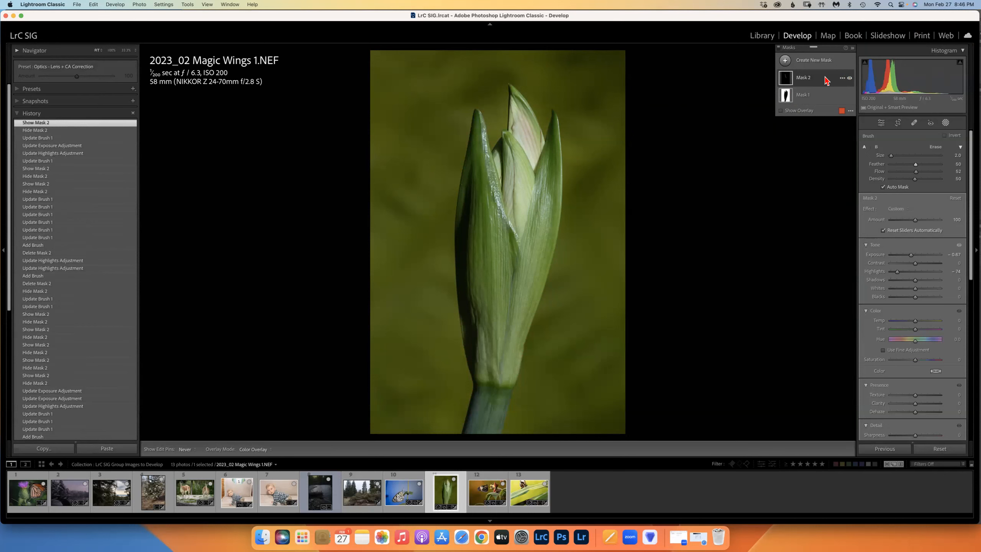
Step: Add another Brush mask and paint over the shiny inner area of the right outer leaf
{"action": "left_click", "coordinate": [842, 79]}
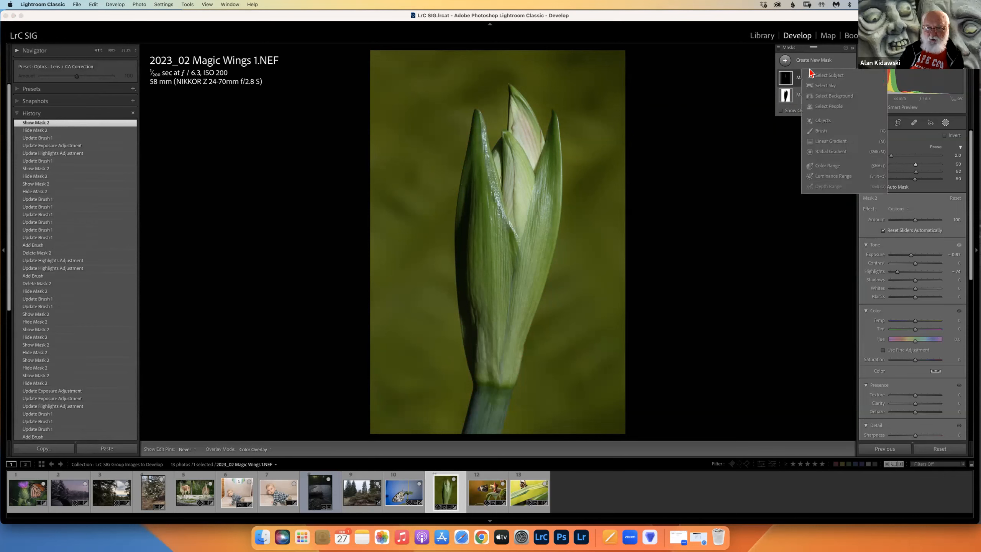
{"action": "left_click", "coordinate": [820, 135]}
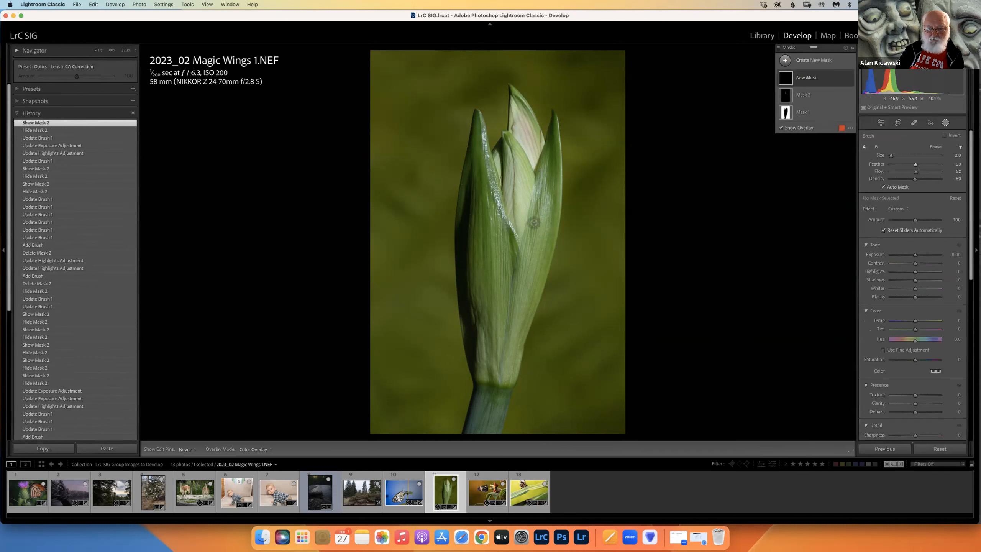
{"action": "mouse_move", "coordinate": [542, 219]}
{"action": "left_mouse_down"}
{"action": "mouse_move", "coordinate": [536, 194]}
{"action": "mouse_move", "coordinate": [534, 221]}
{"action": "mouse_move", "coordinate": [541, 191]}
{"action": "mouse_move", "coordinate": [547, 207]}
{"action": "mouse_move", "coordinate": [539, 181]}
{"action": "mouse_move", "coordinate": [533, 217]}
{"action": "left_mouse_up"}
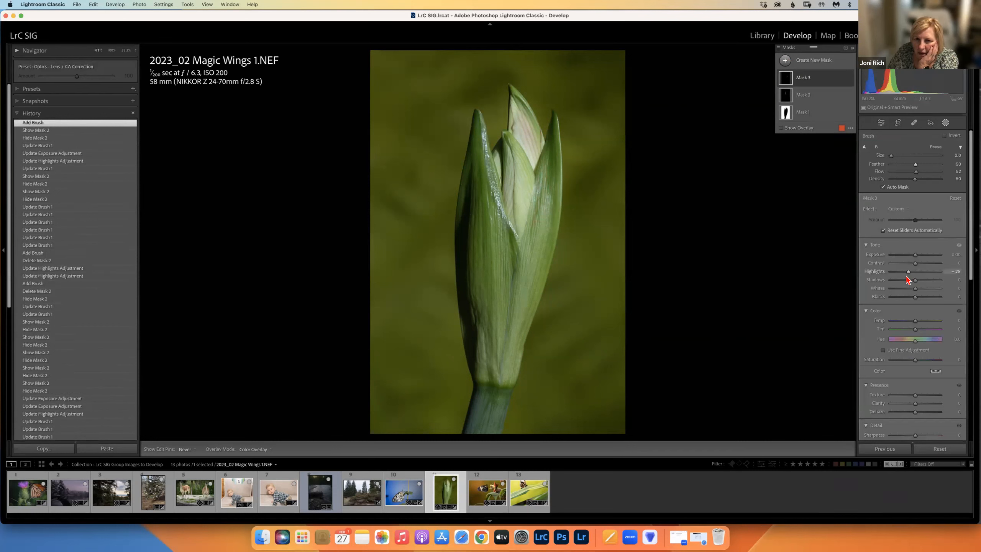
Step: Lower Mask 3's Highlights to -40 to tame the shine on the right outer leaf
{"action": "left_click_drag", "start_coordinate": [904, 278], "coordinate": [905, 275]}
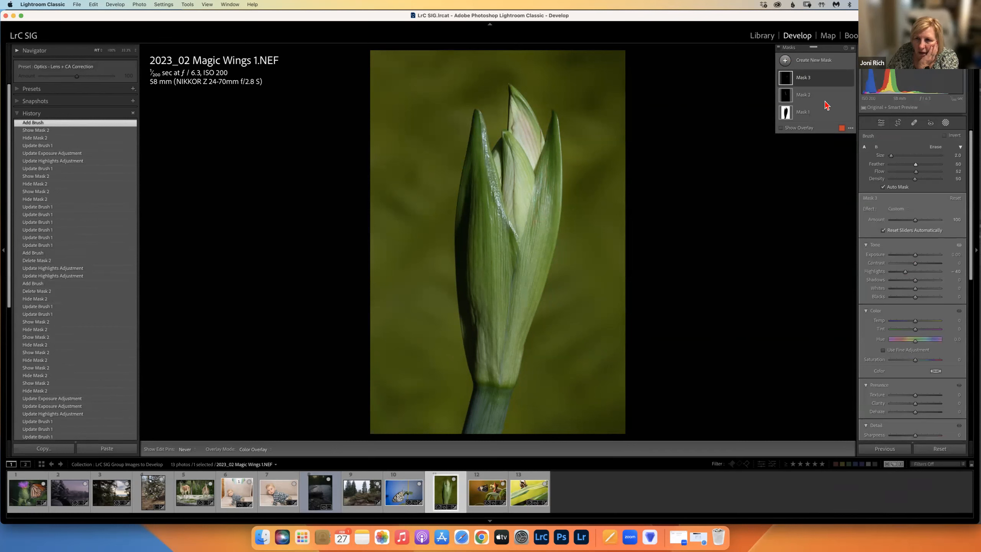
{"action": "left_click", "coordinate": [785, 61]}
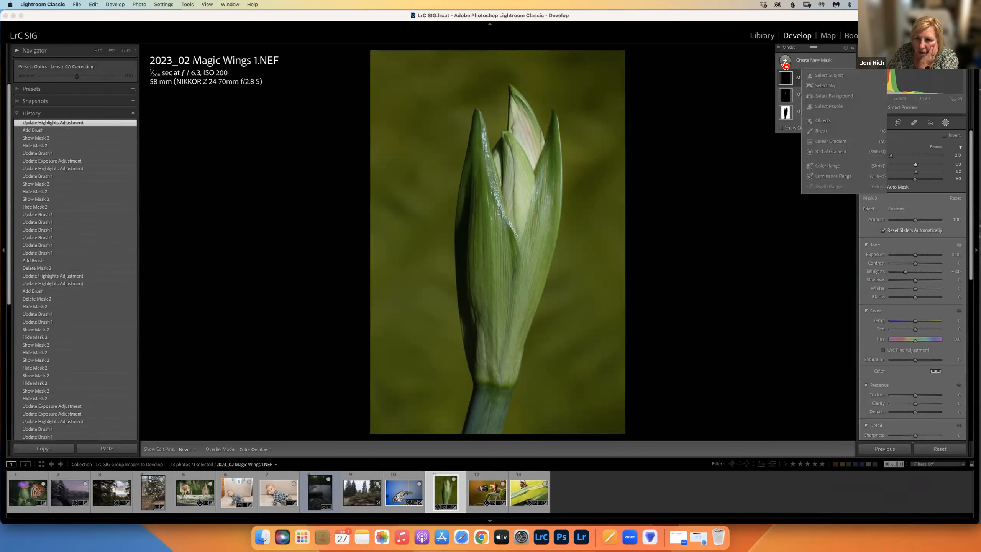
{"action": "left_click", "coordinate": [829, 76]}
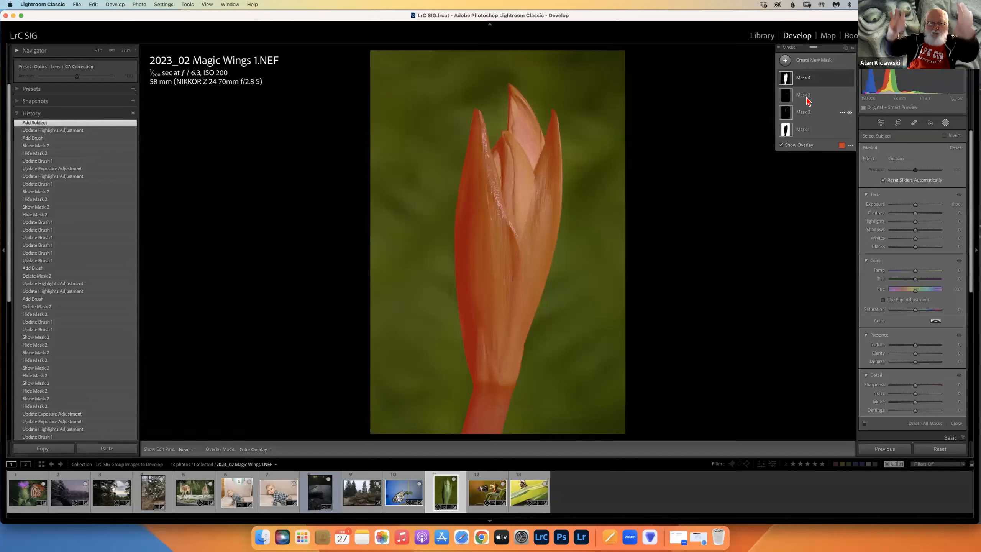
{"action": "left_click", "coordinate": [808, 79]}
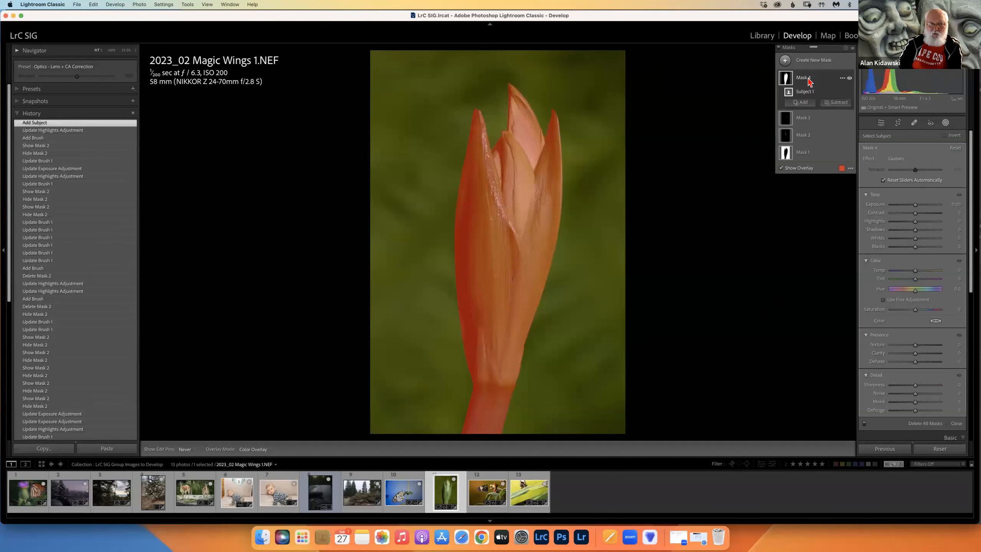
{"action": "left_click", "coordinate": [834, 102]}
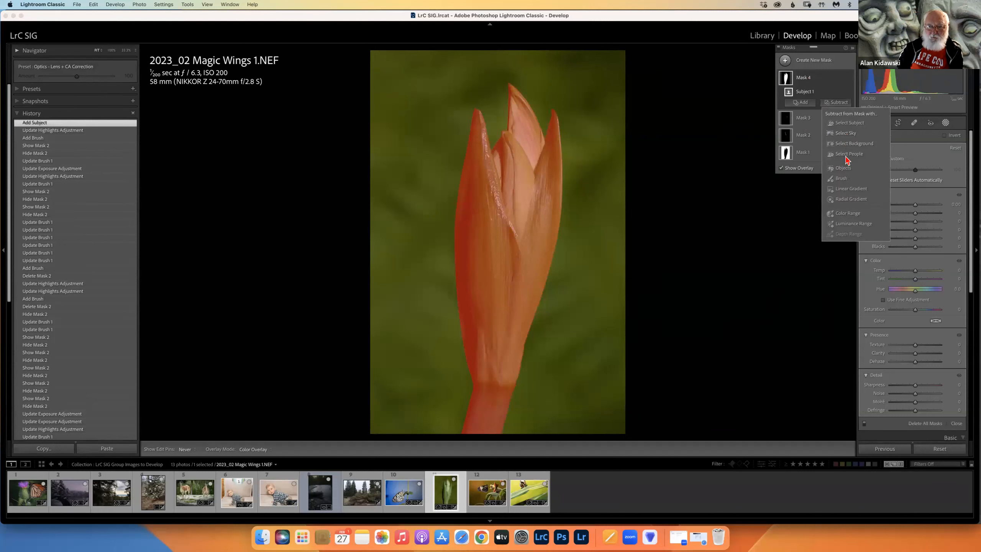
{"action": "left_click", "coordinate": [840, 168]}
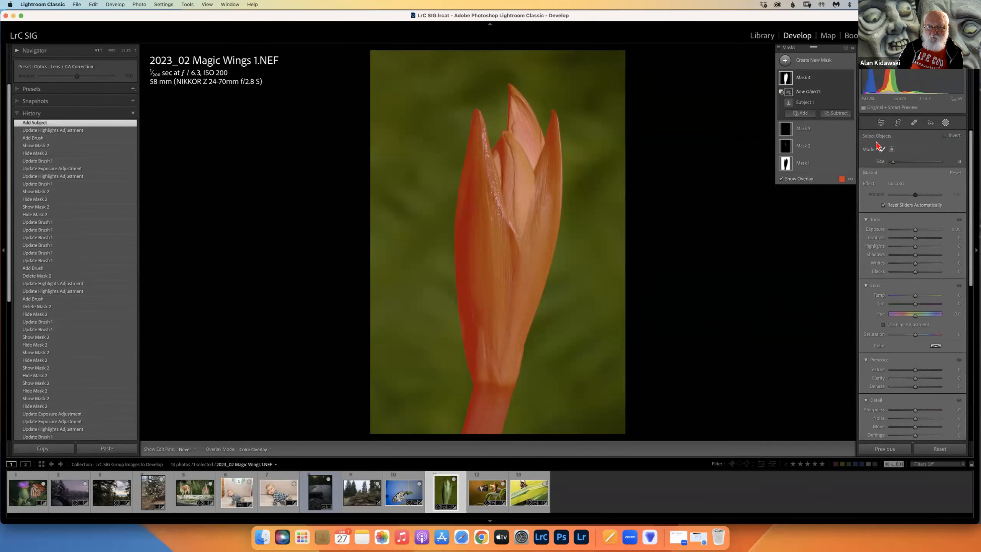
{"action": "left_click", "coordinate": [891, 150]}
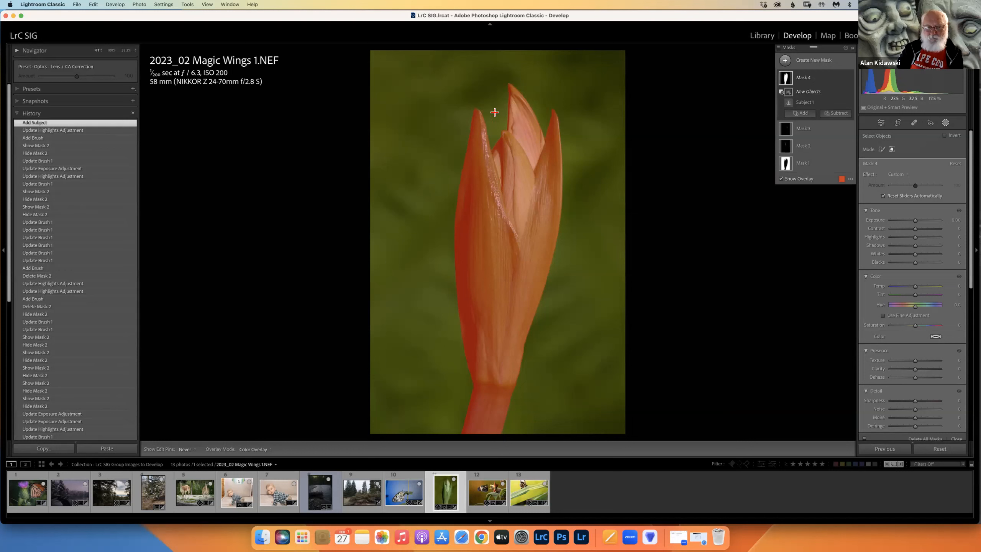
{"action": "left_click_drag", "start_coordinate": [474, 109], "coordinate": [569, 432]}
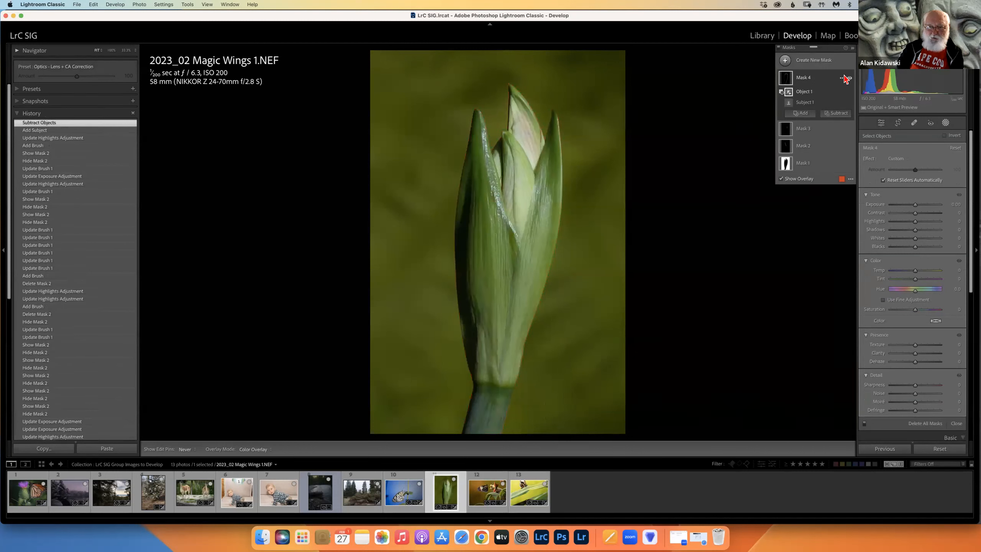
{"action": "left_click", "coordinate": [842, 78]}
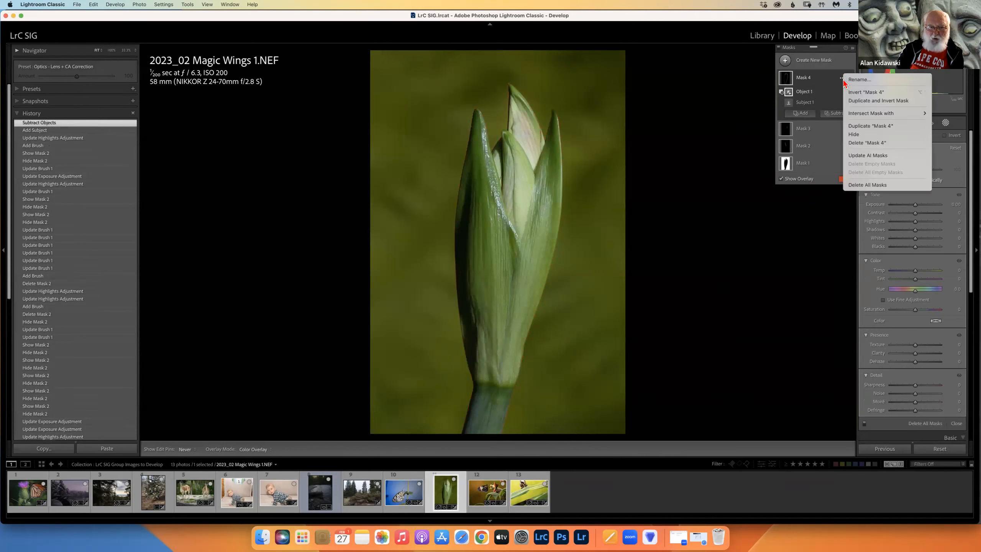
{"action": "left_click", "coordinate": [855, 143]}
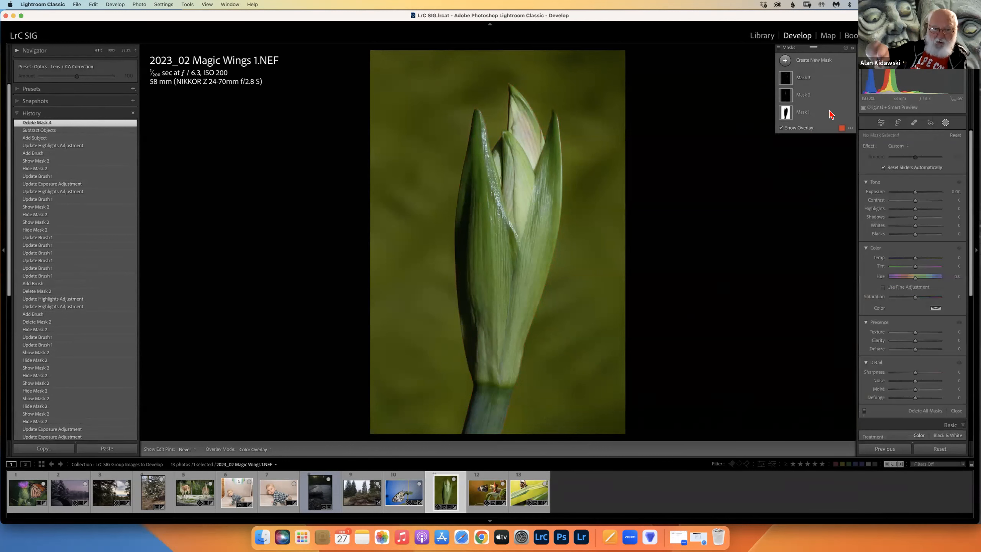
Step: Create an Objects mask by framing the pale inner petals at the bud's tip with a rectangular selection
{"action": "left_click", "coordinate": [786, 61]}
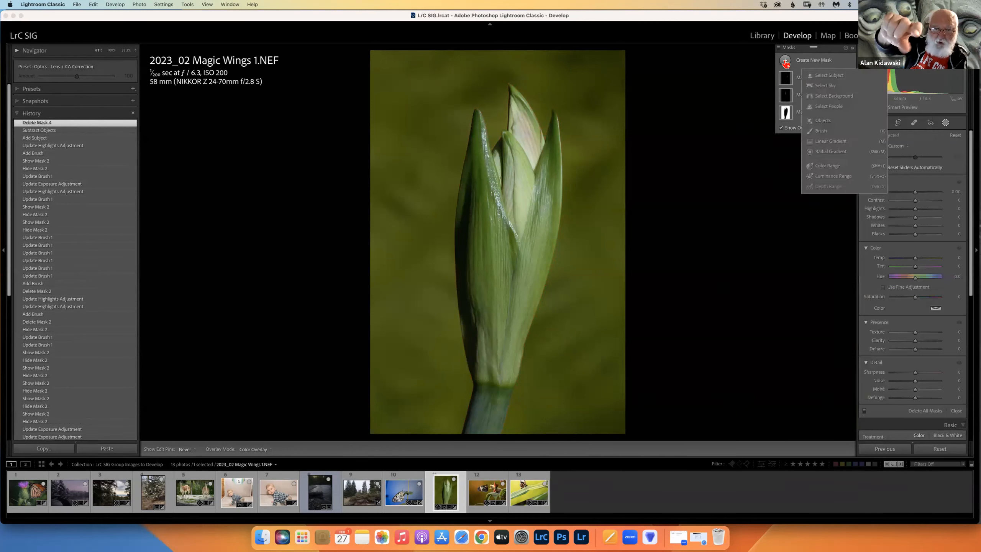
{"action": "left_click", "coordinate": [823, 121]}
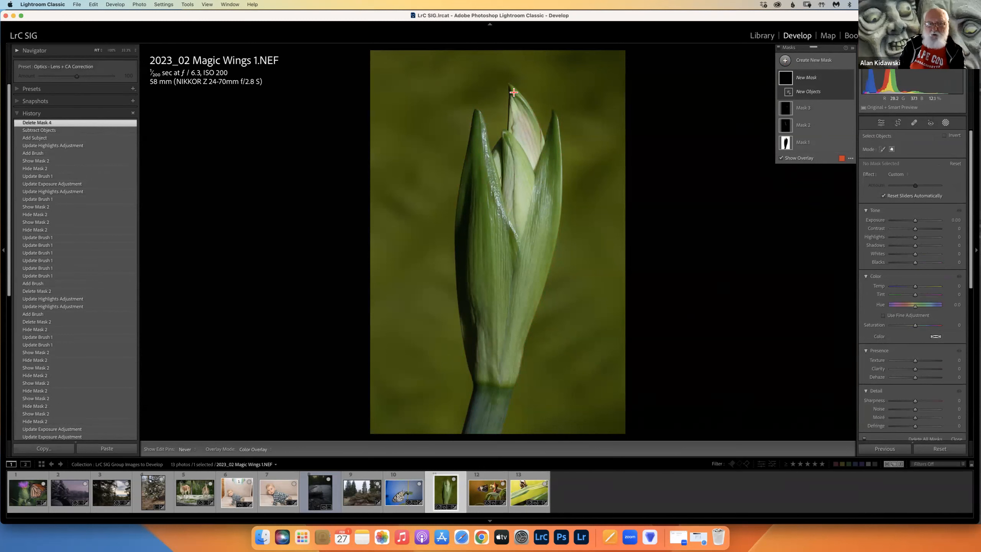
{"action": "left_click_drag", "start_coordinate": [500, 84], "coordinate": [532, 211]}
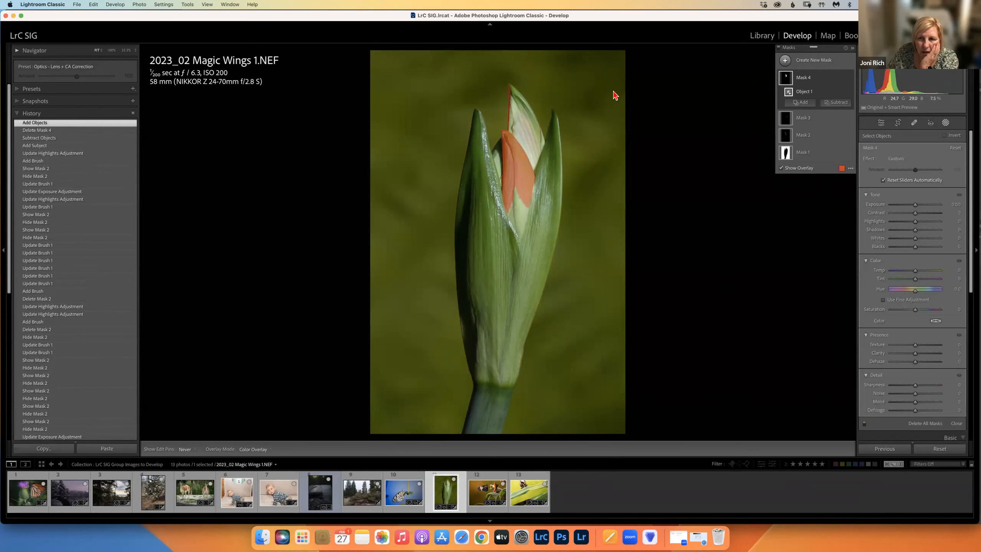
Step: Add a brush at Flow 100 and Density 100 to the inner-petal mask and paint over the rear petal
{"action": "left_click", "coordinate": [802, 103]}
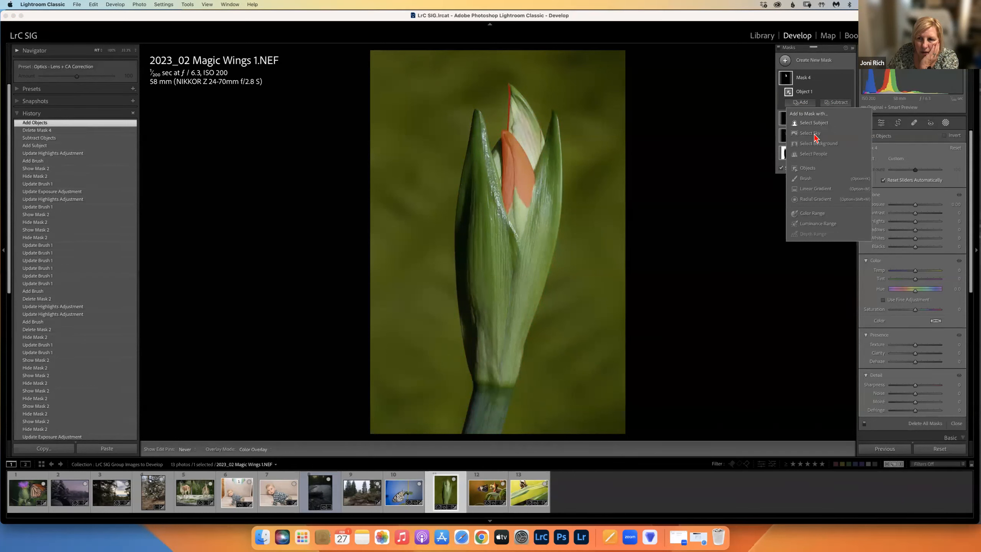
{"action": "left_click", "coordinate": [807, 179]}
{"action": "mouse_move", "coordinate": [525, 120]}
{"action": "left_mouse_down"}
{"action": "mouse_move", "coordinate": [530, 143]}
{"action": "mouse_move", "coordinate": [520, 111]}
{"action": "left_mouse_up"}
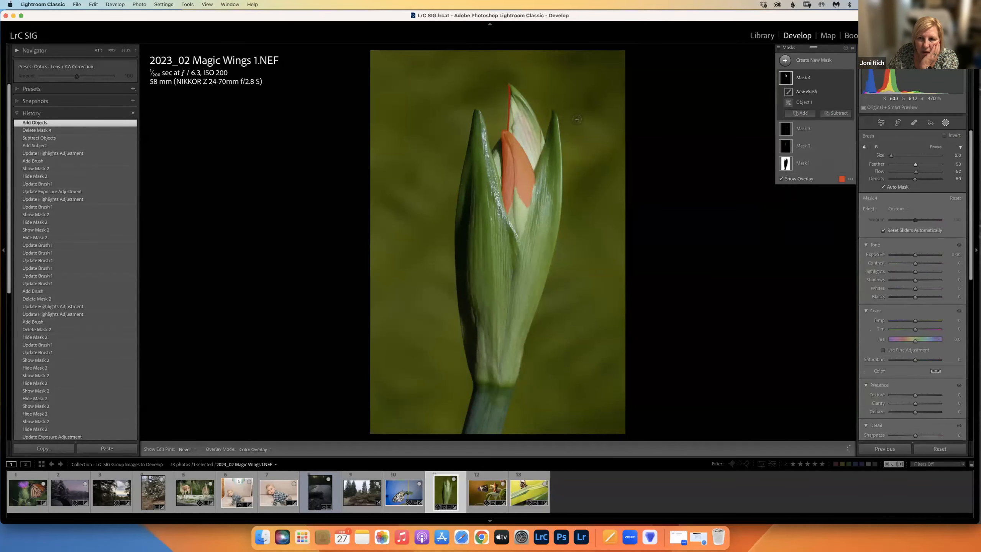
{"action": "double_click", "coordinate": [916, 171]}
{"action": "double_click", "coordinate": [916, 179]}
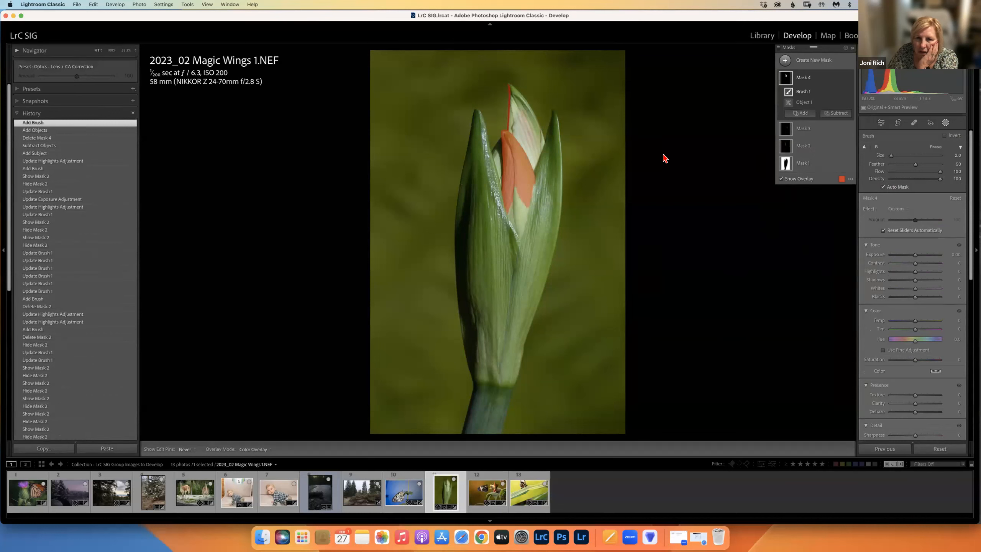
{"action": "mouse_move", "coordinate": [525, 121]}
{"action": "left_mouse_down"}
{"action": "mouse_move", "coordinate": [514, 91]}
{"action": "mouse_move", "coordinate": [538, 149]}
{"action": "mouse_move", "coordinate": [534, 128]}
{"action": "mouse_move", "coordinate": [534, 165]}
{"action": "mouse_move", "coordinate": [511, 108]}
{"action": "mouse_move", "coordinate": [511, 134]}
{"action": "mouse_move", "coordinate": [512, 85]}
{"action": "mouse_move", "coordinate": [544, 143]}
{"action": "mouse_move", "coordinate": [521, 98]}
{"action": "mouse_move", "coordinate": [533, 114]}
{"action": "mouse_move", "coordinate": [522, 138]}
{"action": "mouse_move", "coordinate": [520, 107]}
{"action": "mouse_move", "coordinate": [534, 165]}
{"action": "mouse_move", "coordinate": [539, 148]}
{"action": "mouse_move", "coordinate": [522, 176]}
{"action": "mouse_move", "coordinate": [539, 132]}
{"action": "left_mouse_up"}
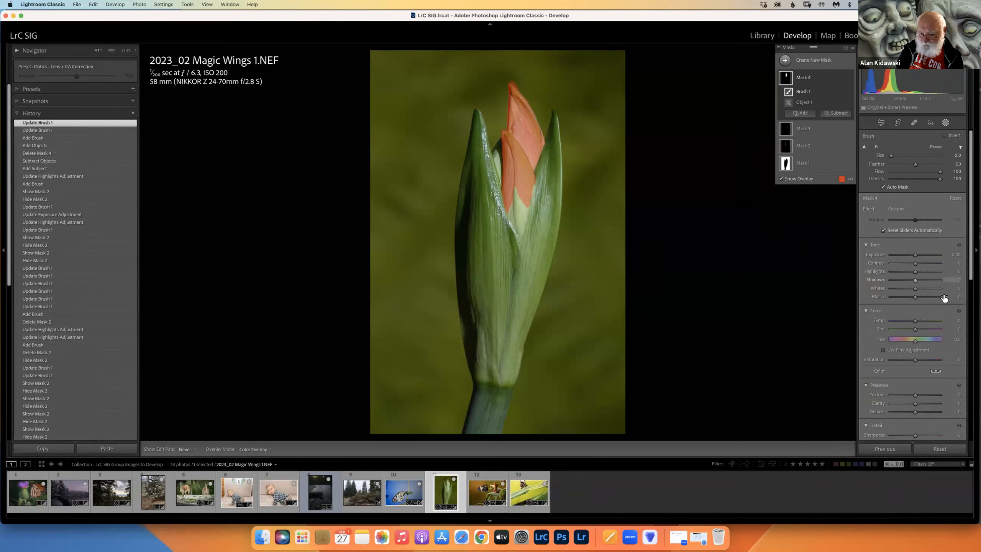
Step: Hide the mask overlay, set the inner-petal mask's Texture and Clarity to 100, and leave masking
{"action": "key", "text": "o"}
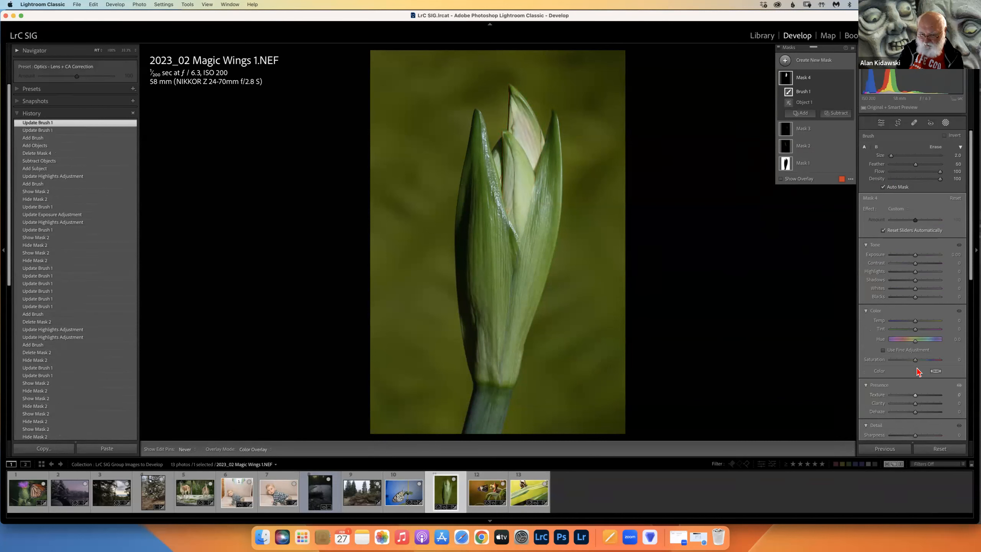
{"action": "left_click", "coordinate": [916, 397]}
{"action": "left_click_drag", "start_coordinate": [919, 395], "coordinate": [932, 405]}
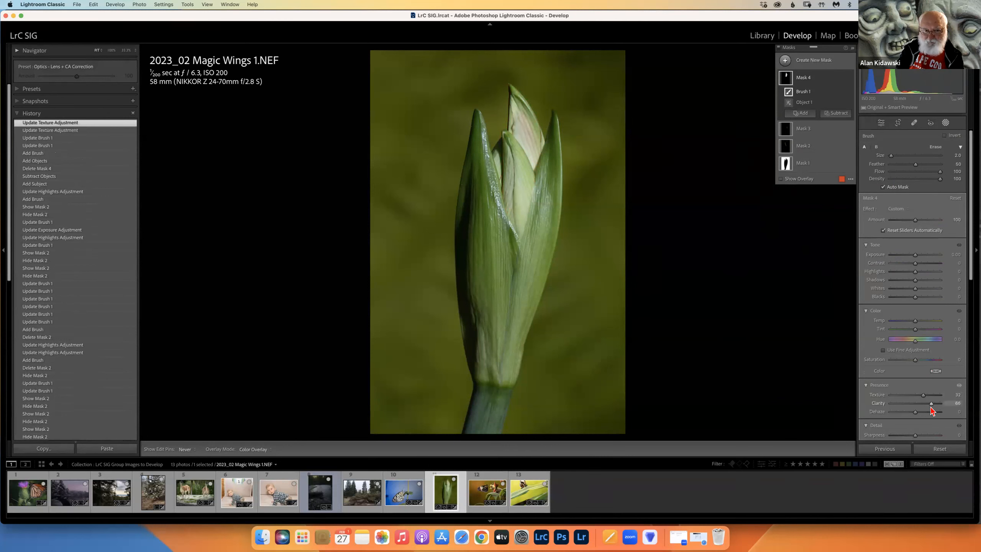
{"action": "left_click", "coordinate": [924, 396]}
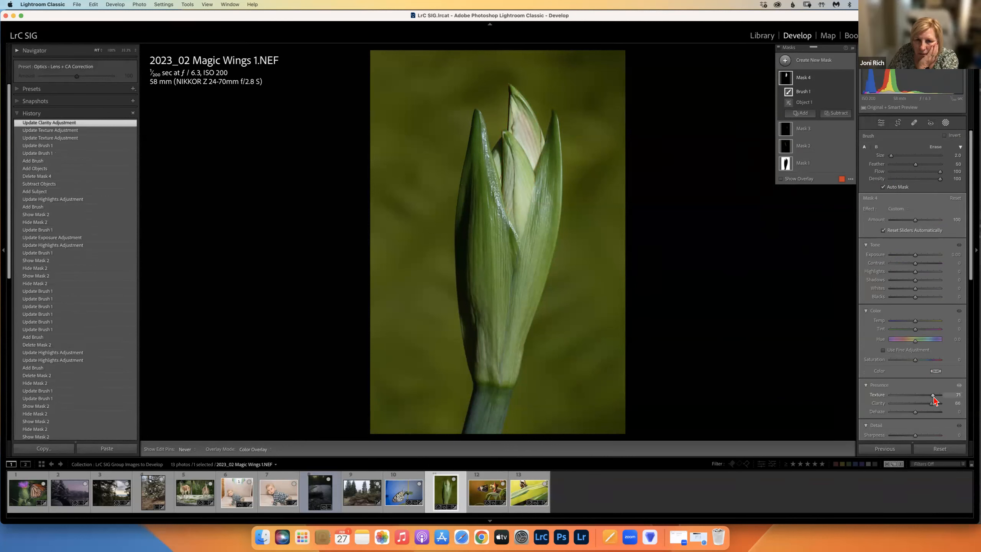
{"action": "mouse_move", "coordinate": [933, 396]}
{"action": "left_mouse_down"}
{"action": "mouse_move", "coordinate": [938, 409]}
{"action": "mouse_move", "coordinate": [944, 395]}
{"action": "left_mouse_up"}
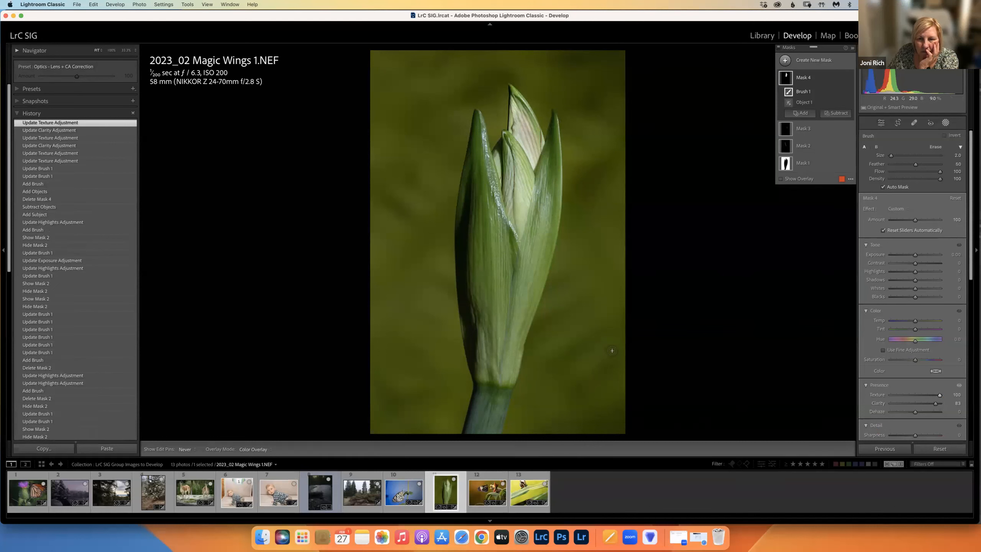
{"action": "left_click_drag", "start_coordinate": [941, 406], "coordinate": [945, 405]}
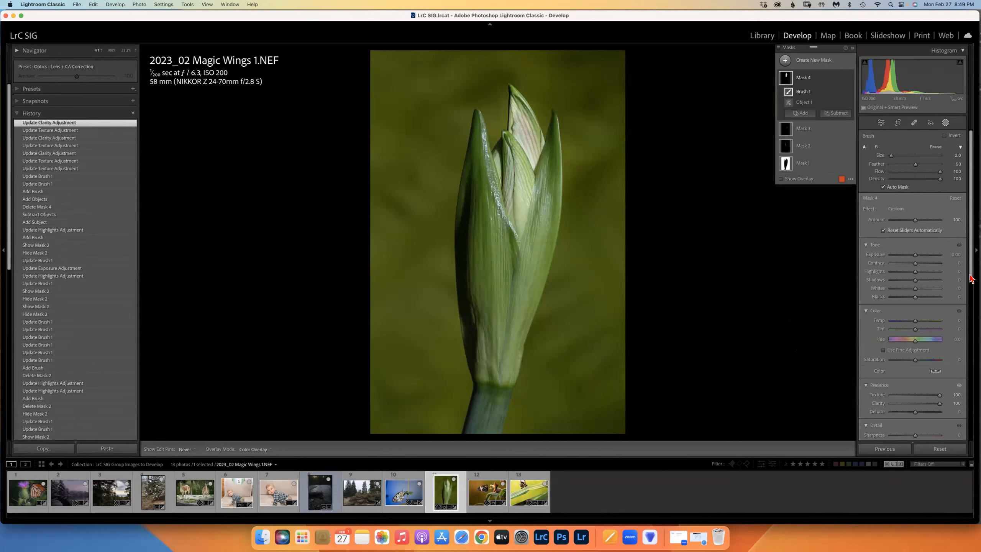
{"action": "left_click_drag", "start_coordinate": [970, 280], "coordinate": [969, 309]}
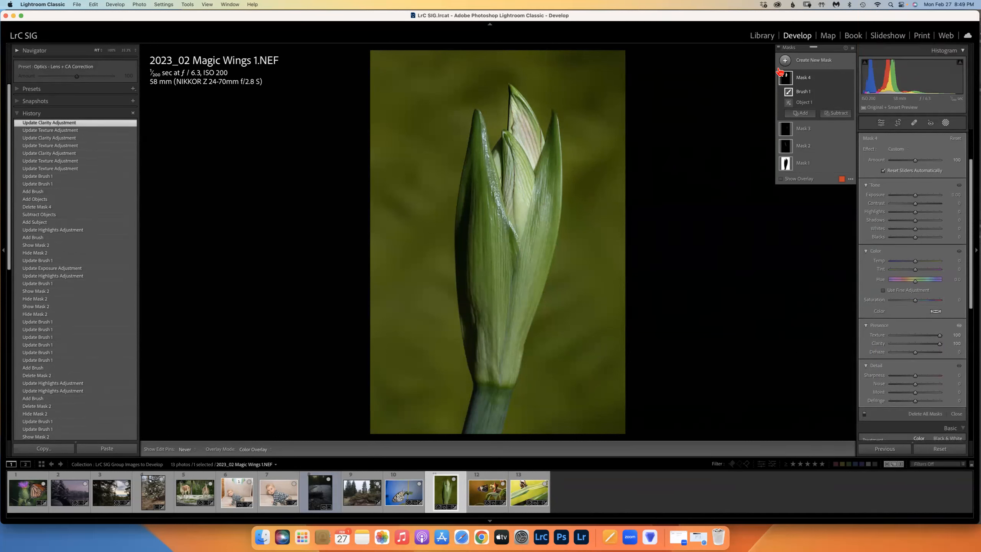
{"action": "mouse_move", "coordinate": [785, 77]}
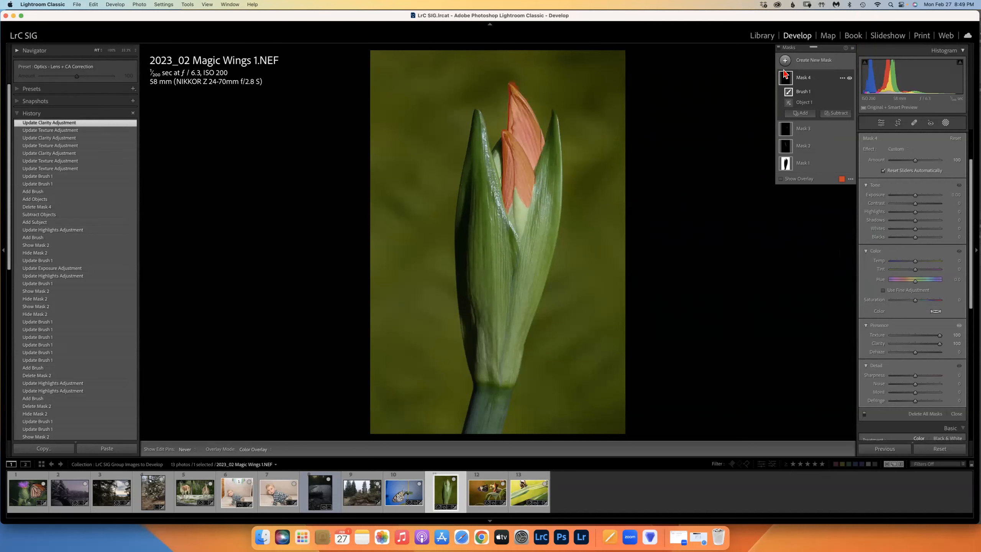
{"action": "left_click", "coordinate": [881, 123]}
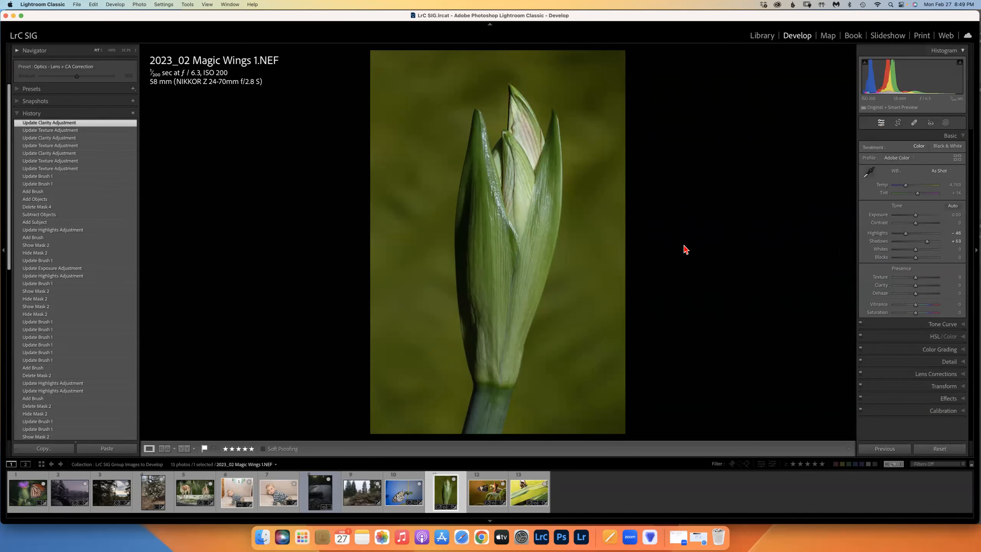
Step: Enhance the bud photo with Super Resolution as a stacked DNG and switch the photo info overlay to show pixel dimensions
{"action": "left_click", "coordinate": [136, 5]}
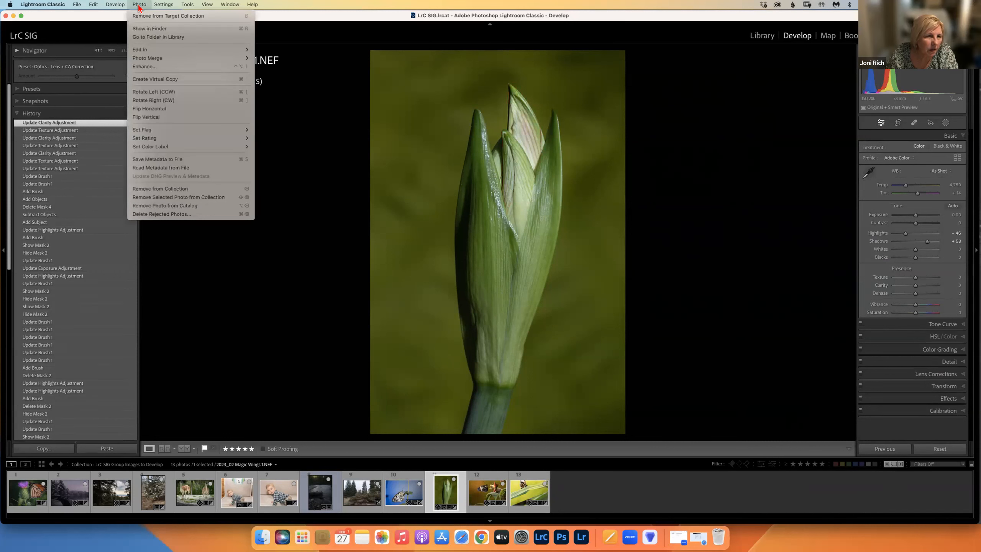
{"action": "left_click", "coordinate": [142, 68]}
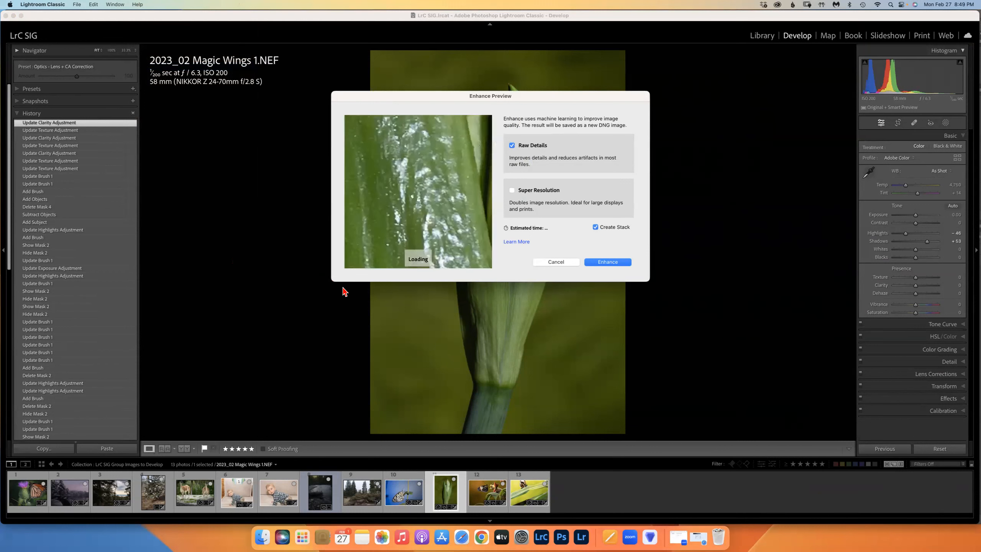
{"action": "left_click", "coordinate": [512, 190]}
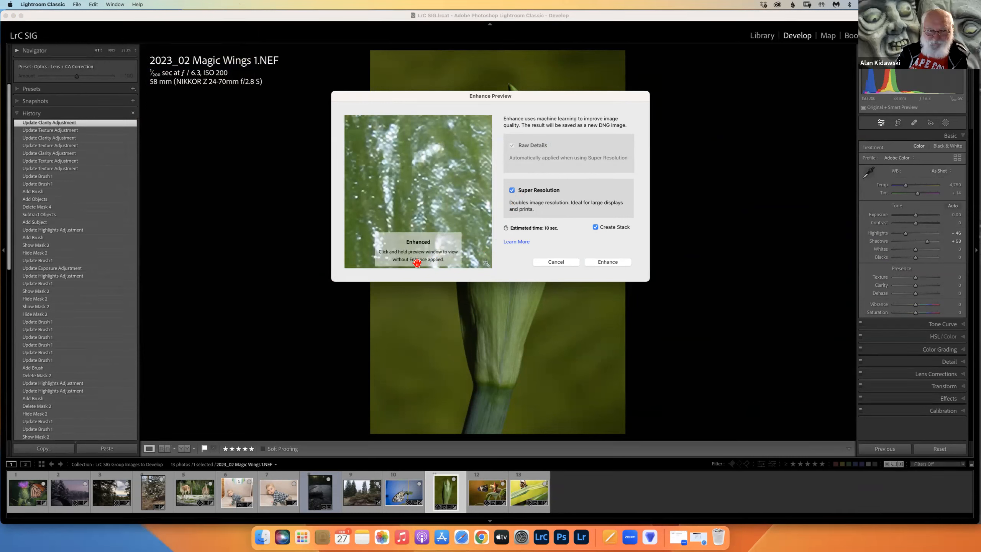
{"action": "left_click", "coordinate": [606, 261]}
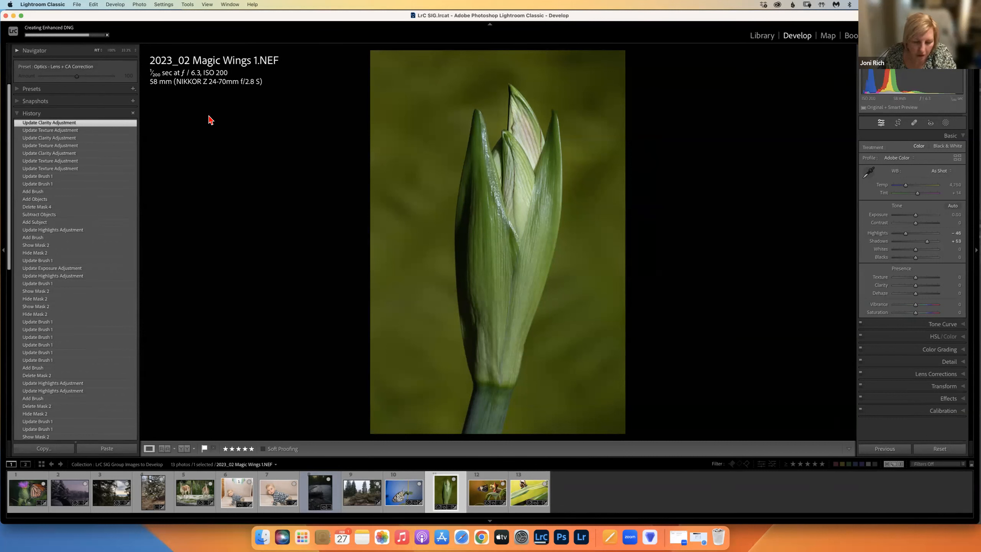
{"action": "key", "text": "i"}
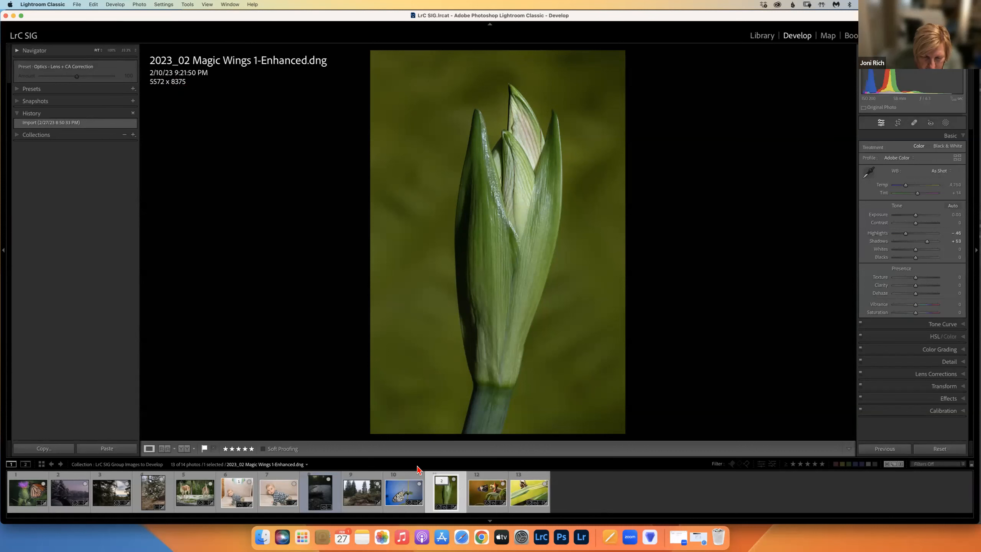
Step: Unstack the enhanced bud DNG from its original and view both photos in turn to compare their pixel dimensions
{"action": "right_click", "coordinate": [448, 491]}
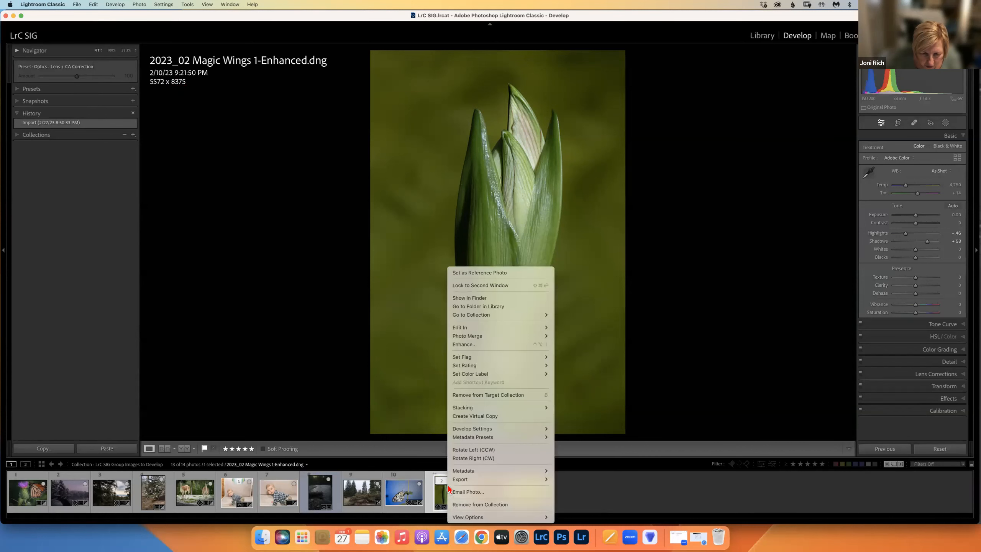
{"action": "mouse_move", "coordinate": [483, 408]}
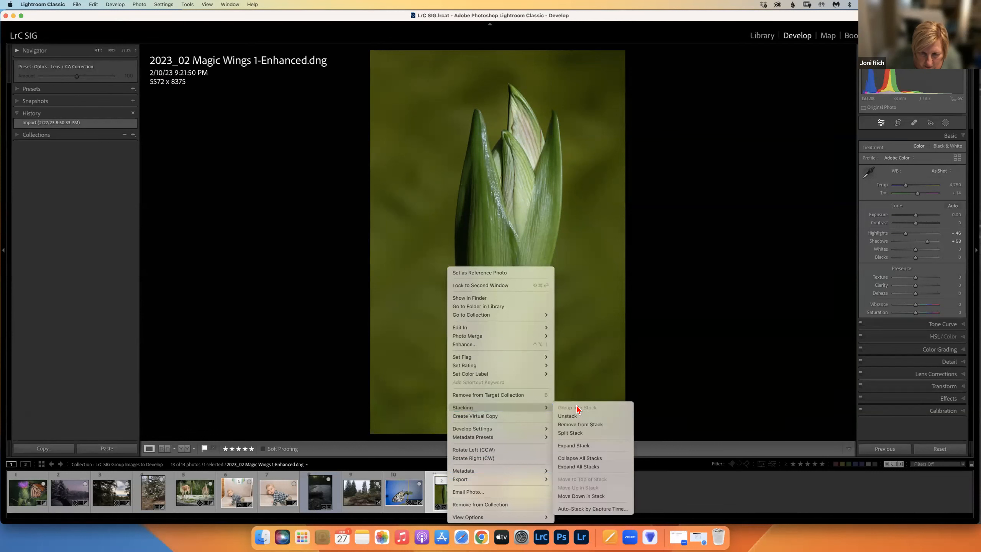
{"action": "left_click", "coordinate": [576, 417]}
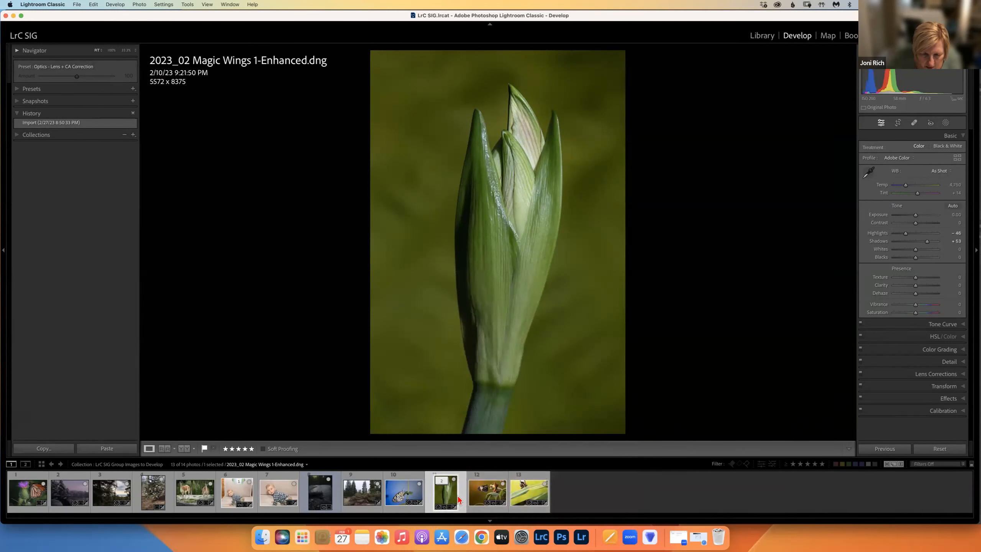
{"action": "right_click", "coordinate": [442, 491]}
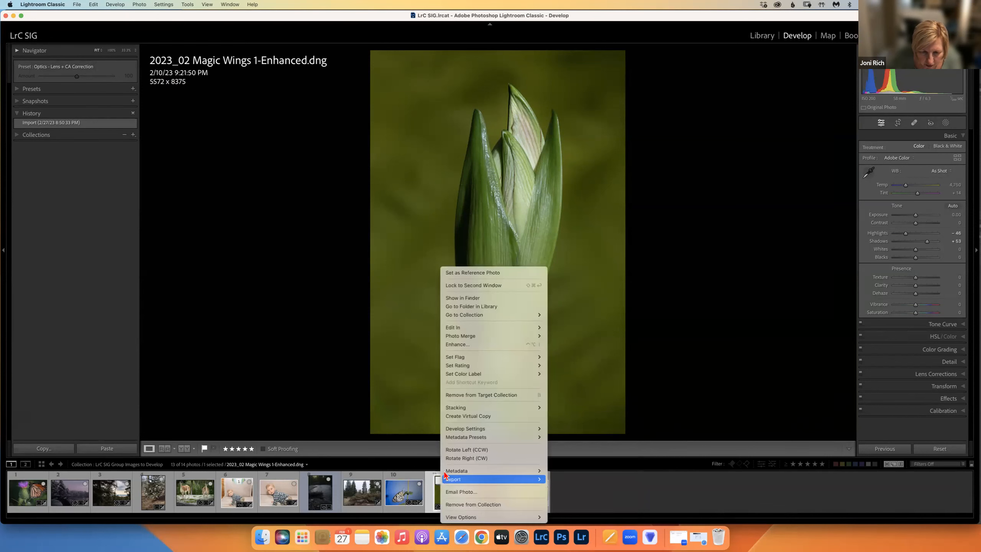
{"action": "mouse_move", "coordinate": [473, 409]}
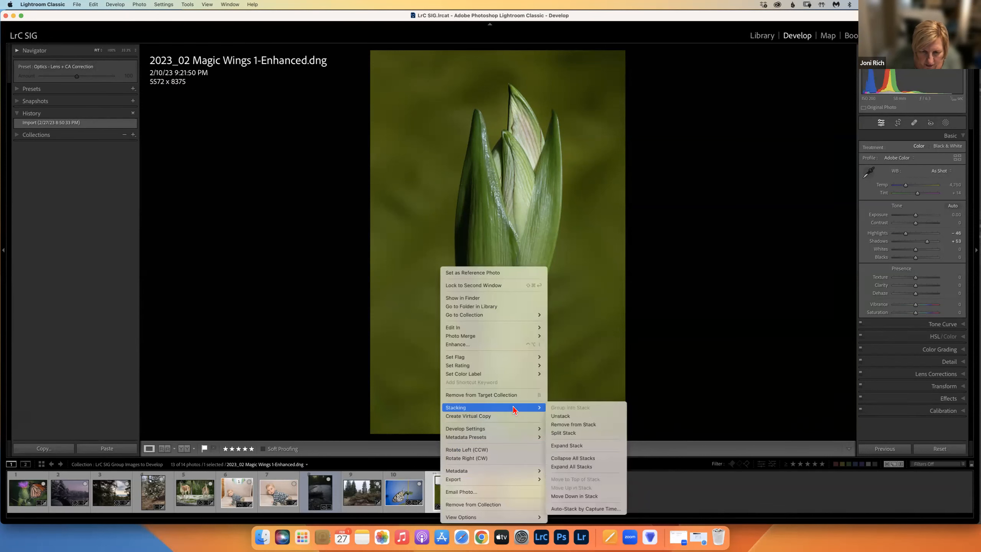
{"action": "left_click", "coordinate": [576, 416]}
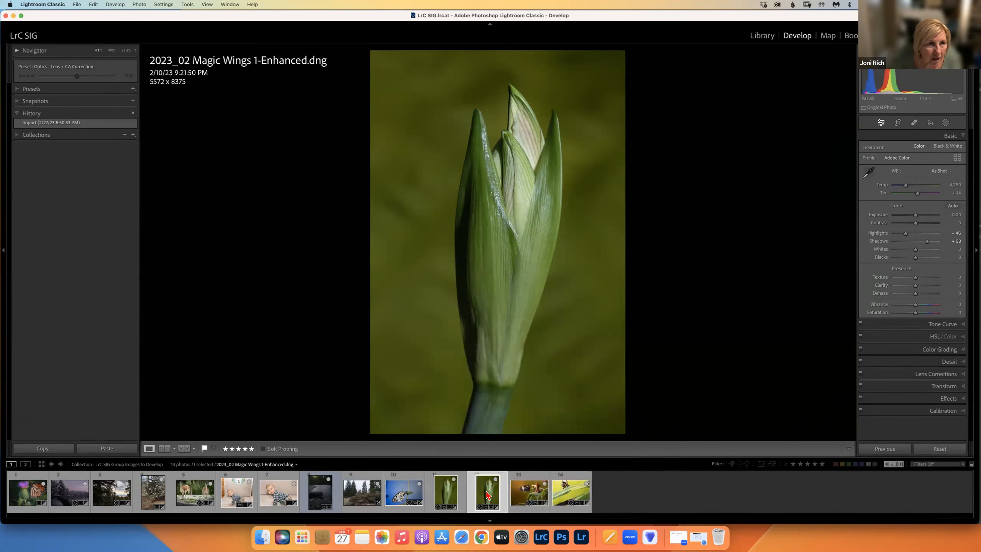
{"action": "left_click", "coordinate": [451, 495]}
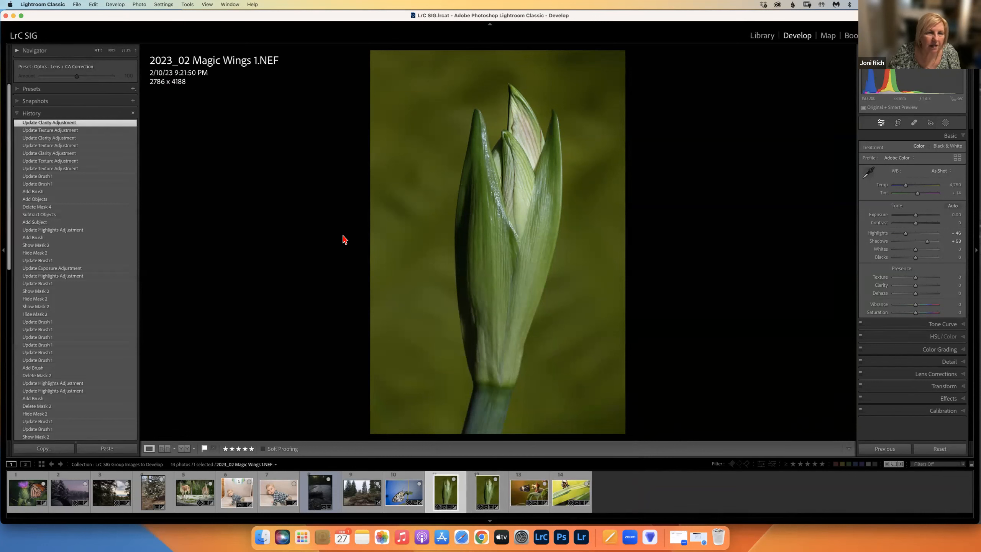
{"action": "left_click", "coordinate": [490, 499]}
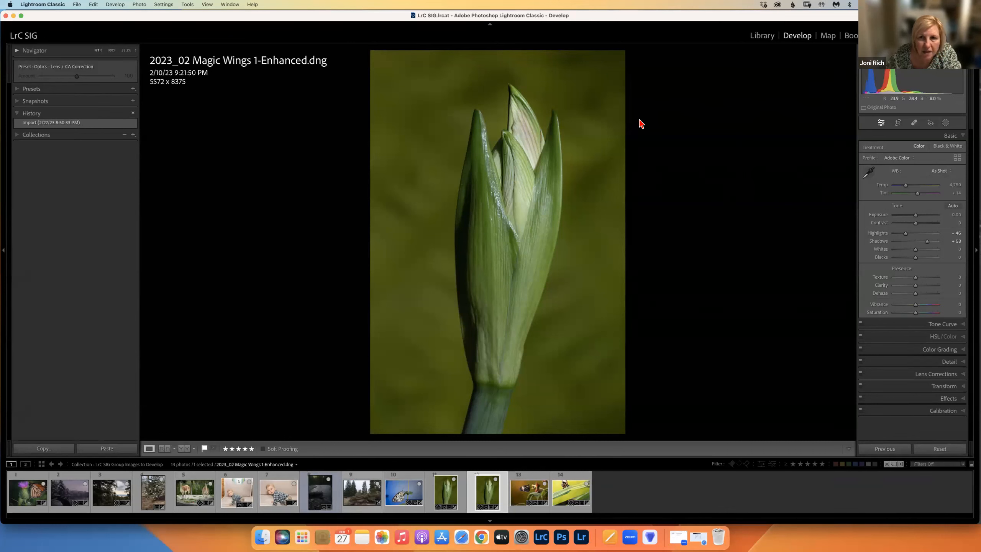
Step: View the monarch-on-thistle photo at its original import history state, then return it to the latest Crop Rectangle state
{"action": "left_click", "coordinate": [29, 501]}
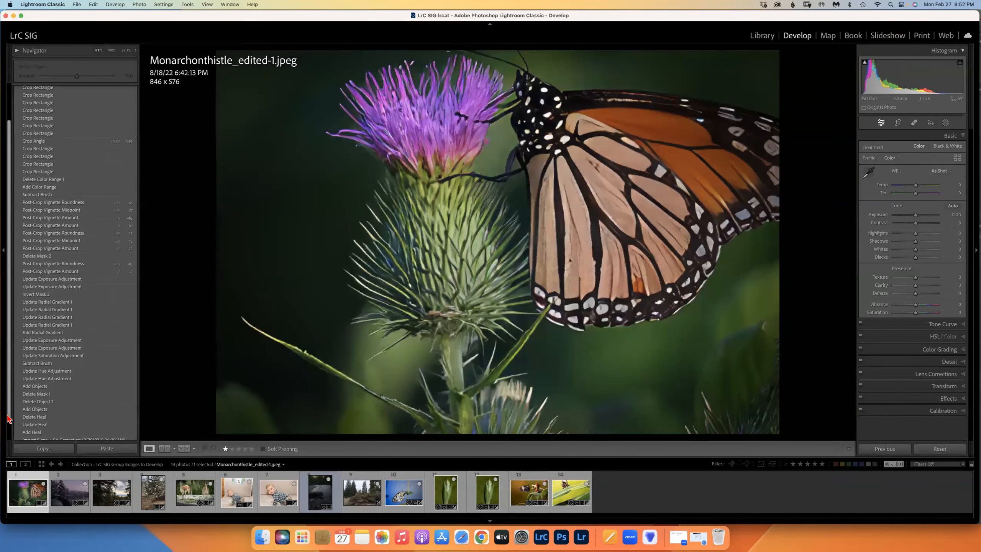
{"action": "scroll", "coordinate": [7, 369], "scroll_direction": "down", "scroll_amount": 3}
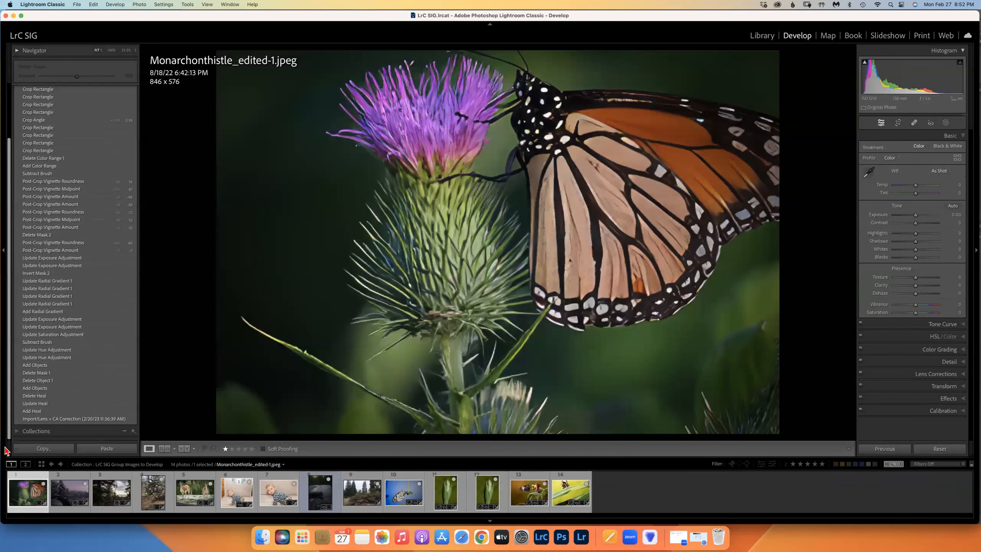
{"action": "left_click", "coordinate": [36, 419]}
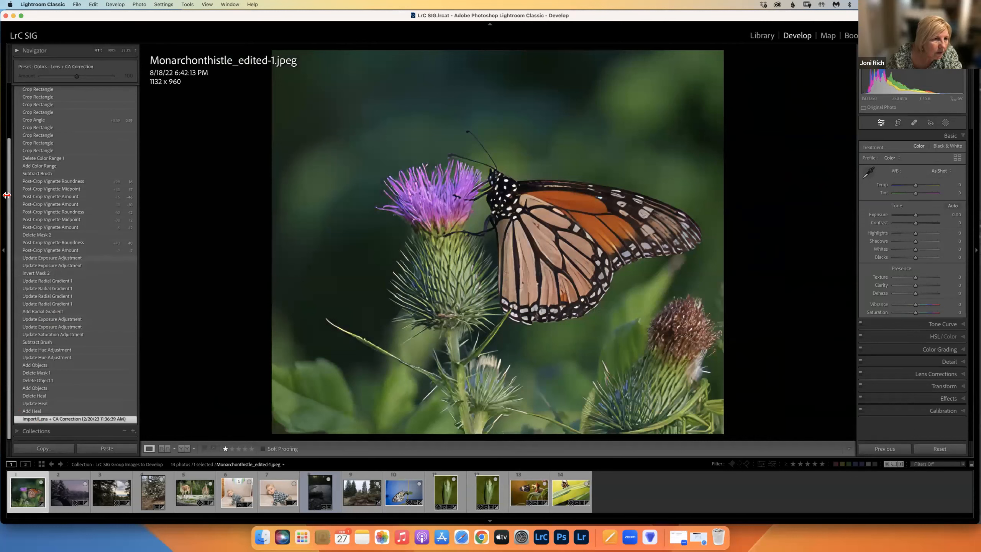
{"action": "left_click_drag", "start_coordinate": [9, 234], "coordinate": [3, 148]}
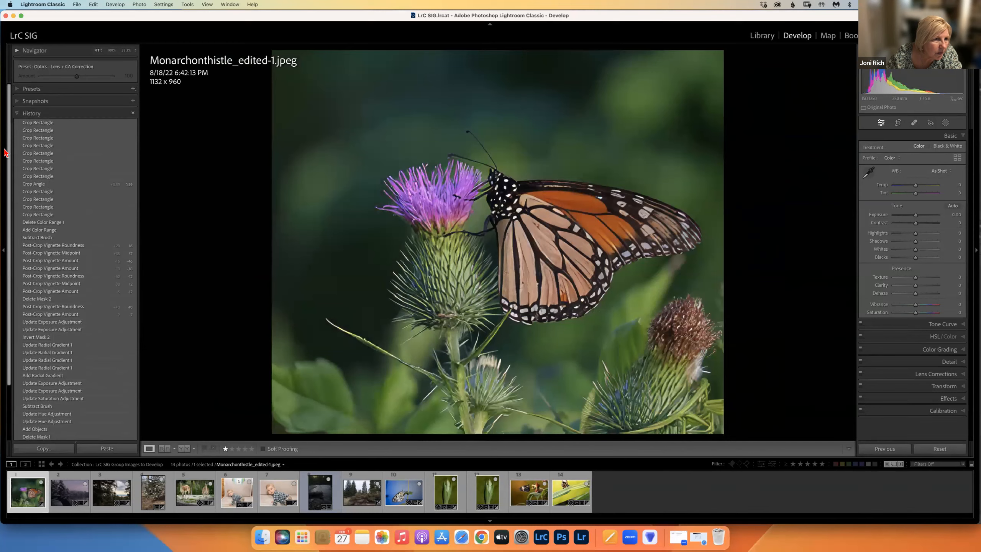
{"action": "left_click", "coordinate": [34, 123]}
Step: In the Library, check the LrC SIG Develop Module 2 collection, then return to LrC SIG Group Images to Develop and view the monarch photo at 100%
{"action": "left_click", "coordinate": [749, 35]}
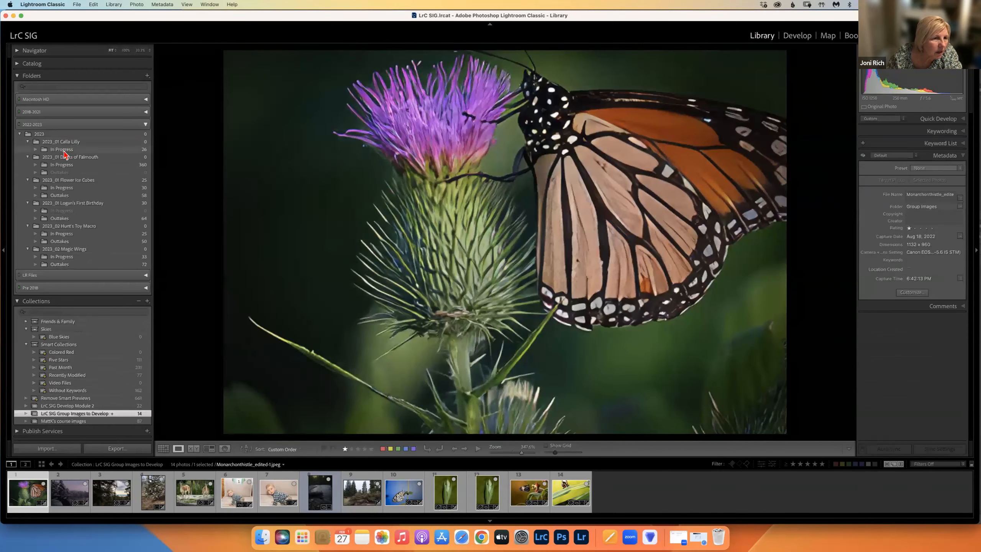
{"action": "left_click", "coordinate": [80, 407]}
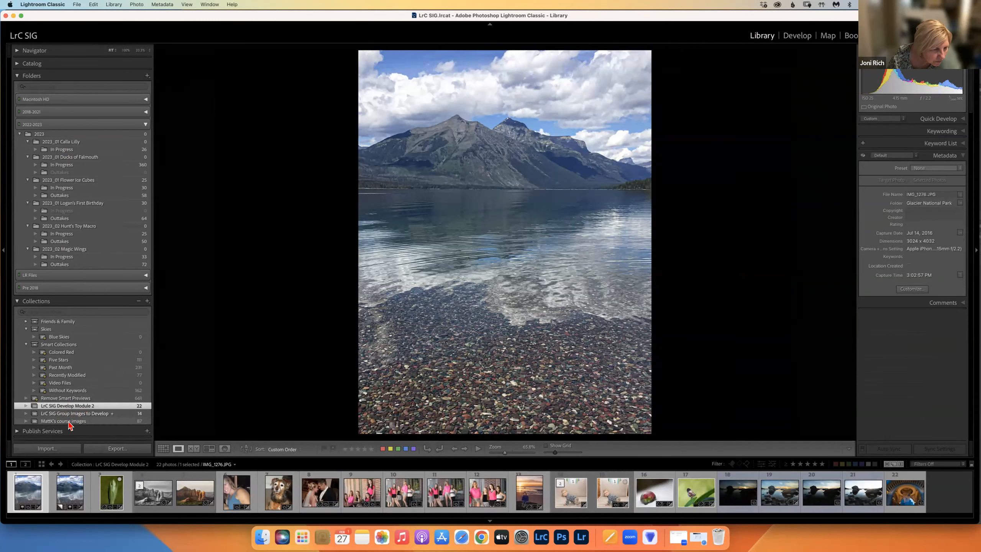
{"action": "left_click", "coordinate": [77, 414]}
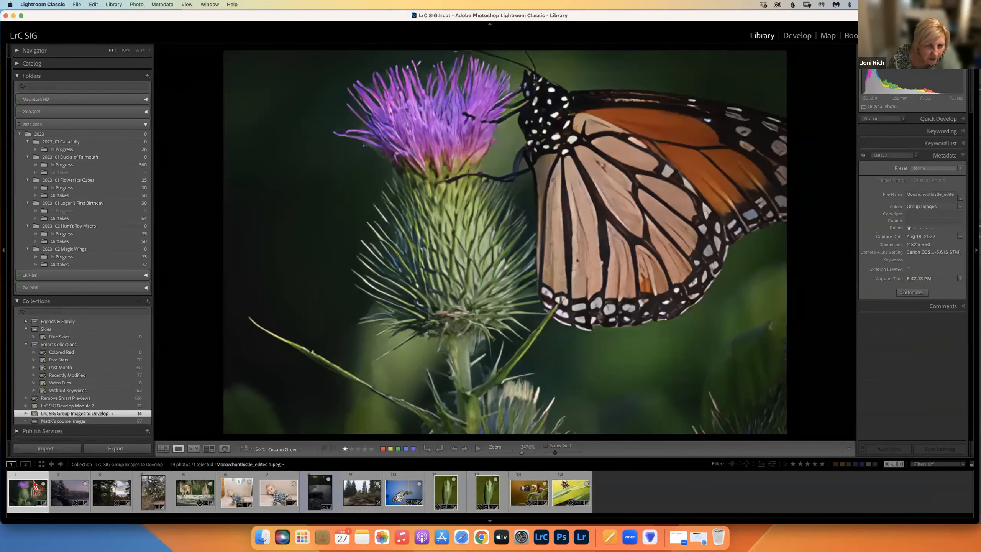
{"action": "left_click", "coordinate": [402, 341]}
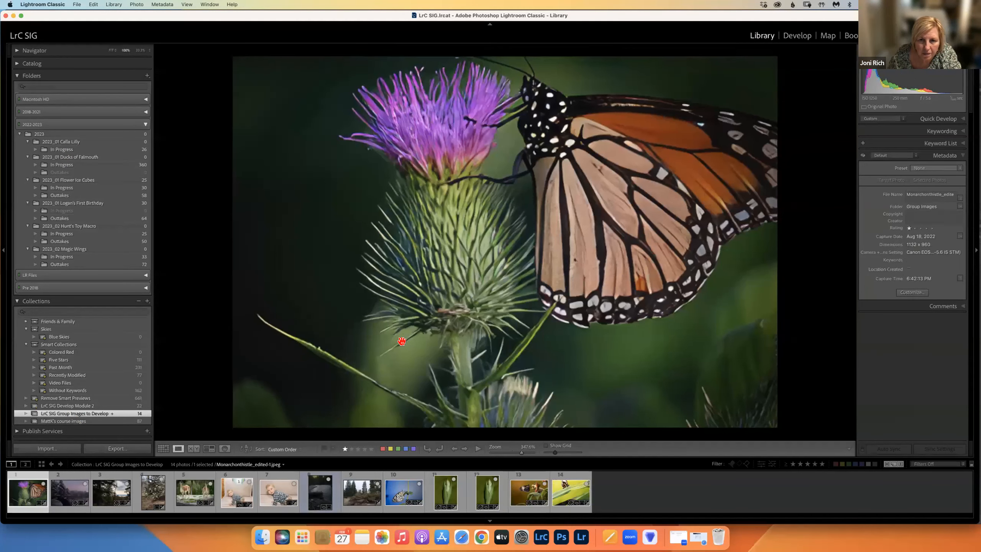
{"action": "left_click", "coordinate": [402, 341]}
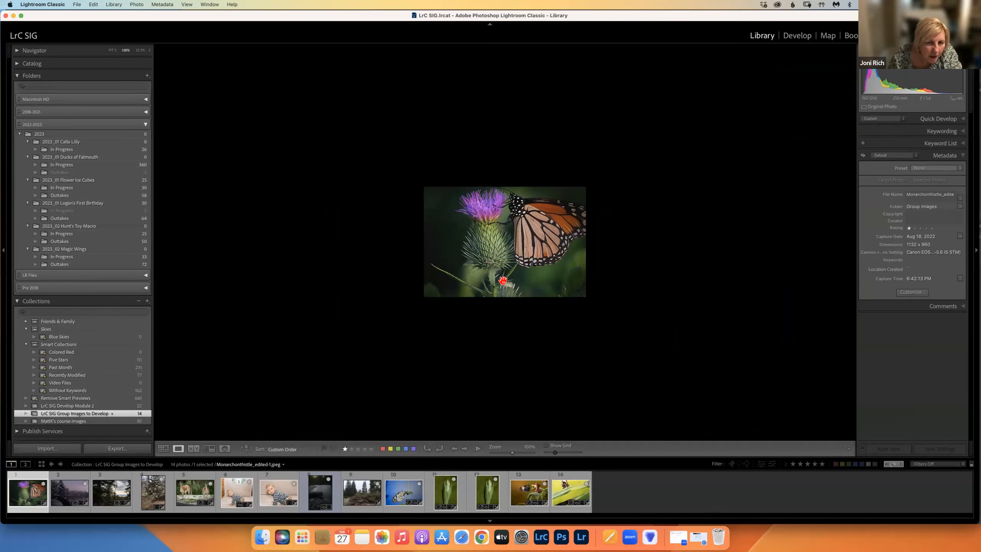
Step: In Develop, compare the monarch photo's pixel dimensions between the import history state and the latest crop state at 100% zoom
{"action": "left_click", "coordinate": [797, 39]}
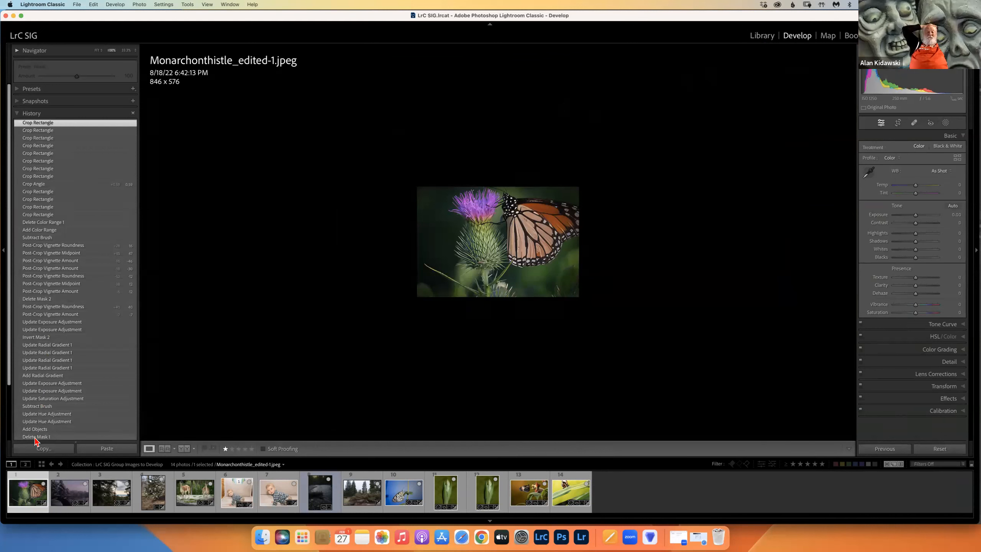
{"action": "left_click_drag", "start_coordinate": [9, 334], "coordinate": [3, 435]}
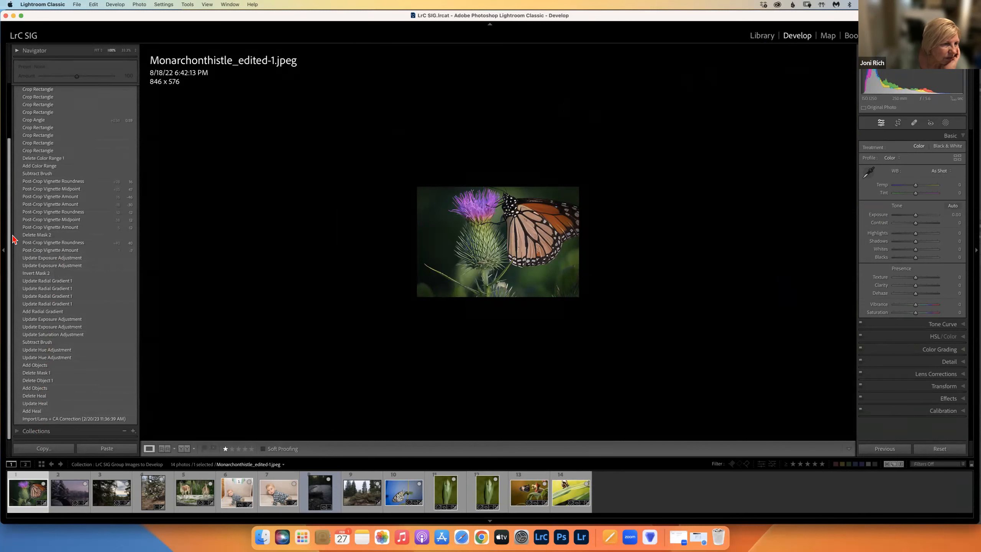
{"action": "scroll", "coordinate": [11, 232], "scroll_direction": "up", "scroll_amount": 1}
{"action": "scroll", "coordinate": [10, 232], "scroll_direction": "up", "scroll_amount": 3}
{"action": "scroll", "coordinate": [6, 294], "scroll_direction": "down", "scroll_amount": 3}
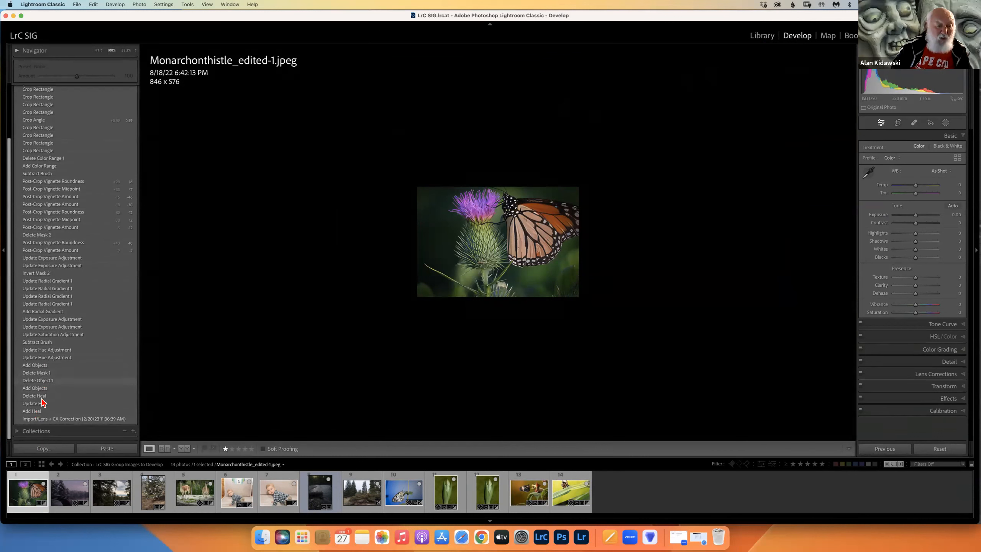
{"action": "left_click", "coordinate": [39, 420]}
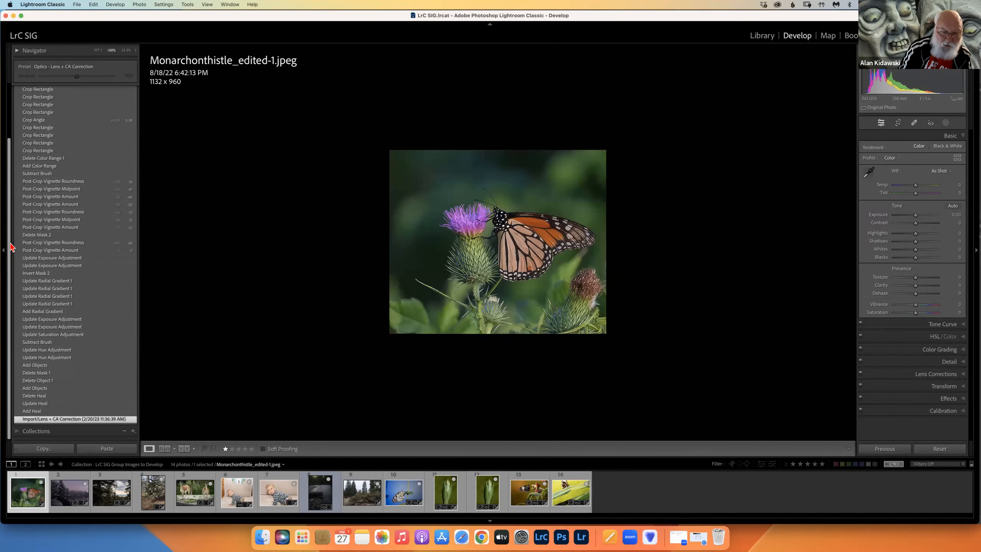
{"action": "left_click_drag", "start_coordinate": [10, 248], "coordinate": [3, 169]}
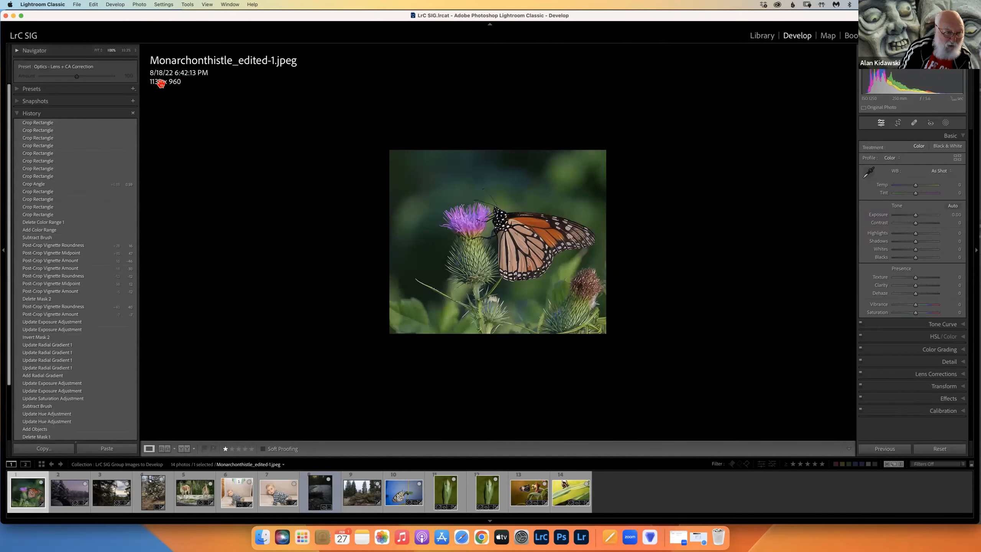
{"action": "left_click", "coordinate": [76, 123]}
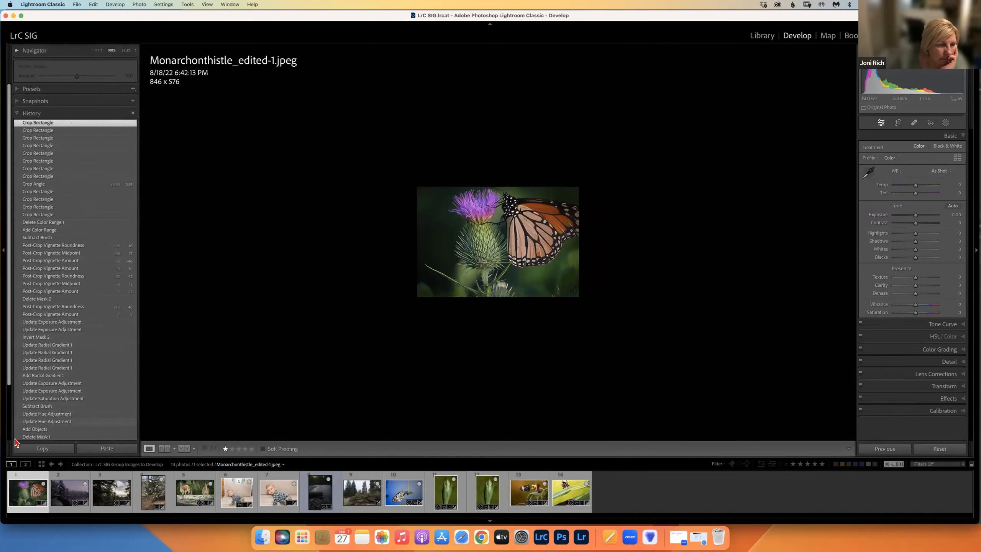
{"action": "left_click_drag", "start_coordinate": [8, 349], "coordinate": [13, 289]}
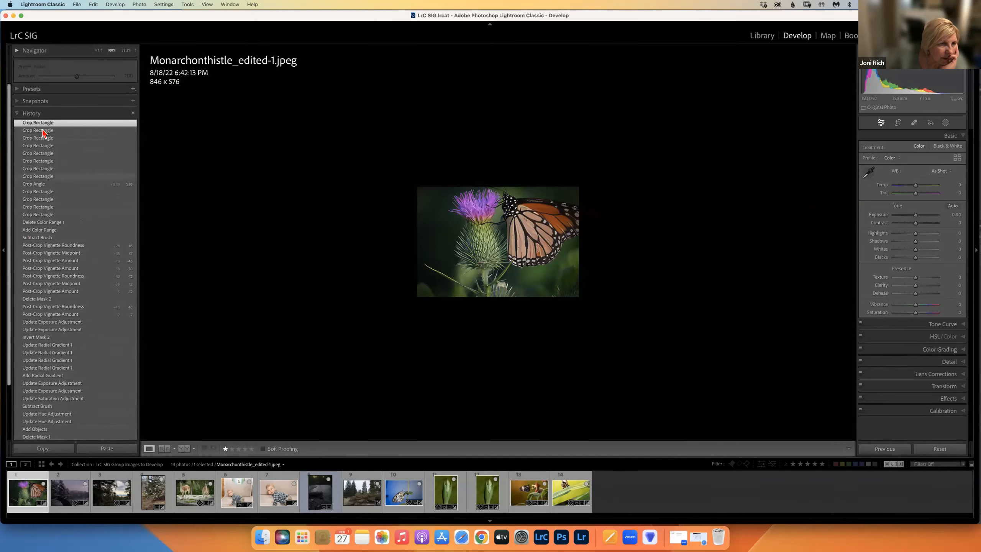
{"action": "left_click_drag", "start_coordinate": [7, 210], "coordinate": [11, 231]}
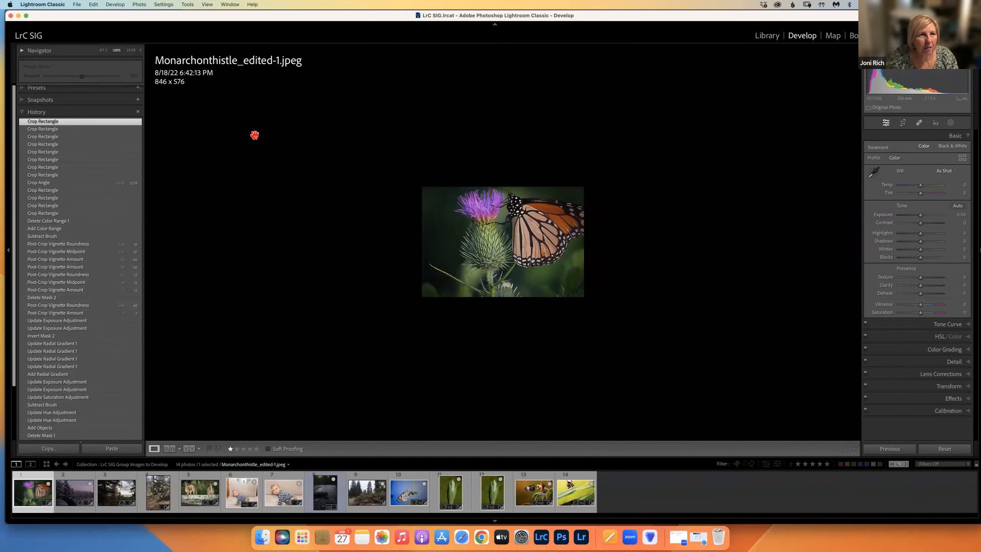
{"action": "left_click_drag", "start_coordinate": [208, 11], "coordinate": [206, 8]}
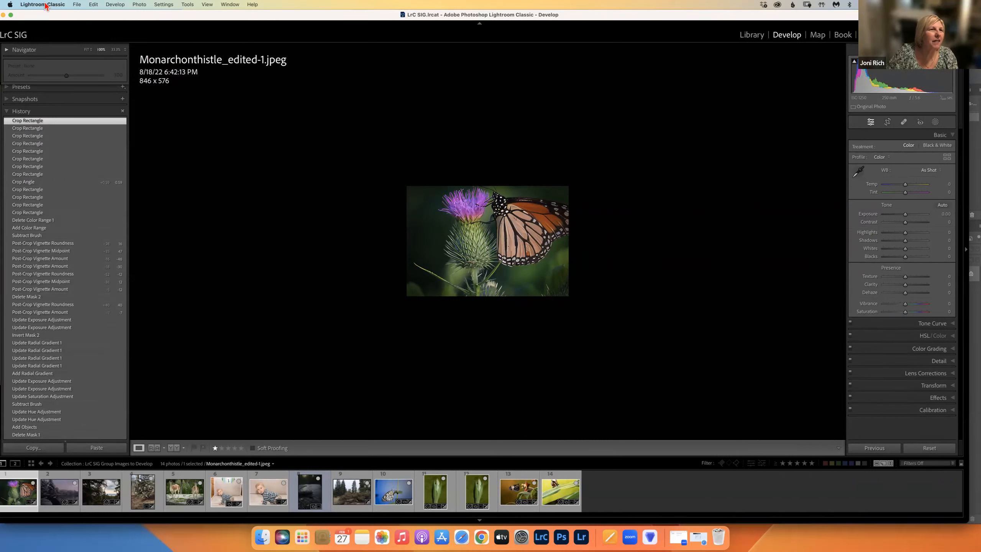
Step: Enlarge the mouse pointer in the macOS System Settings accessibility display options, close the settings, and refit the Lightroom window to the screen
{"action": "left_click", "coordinate": [9, 4]}
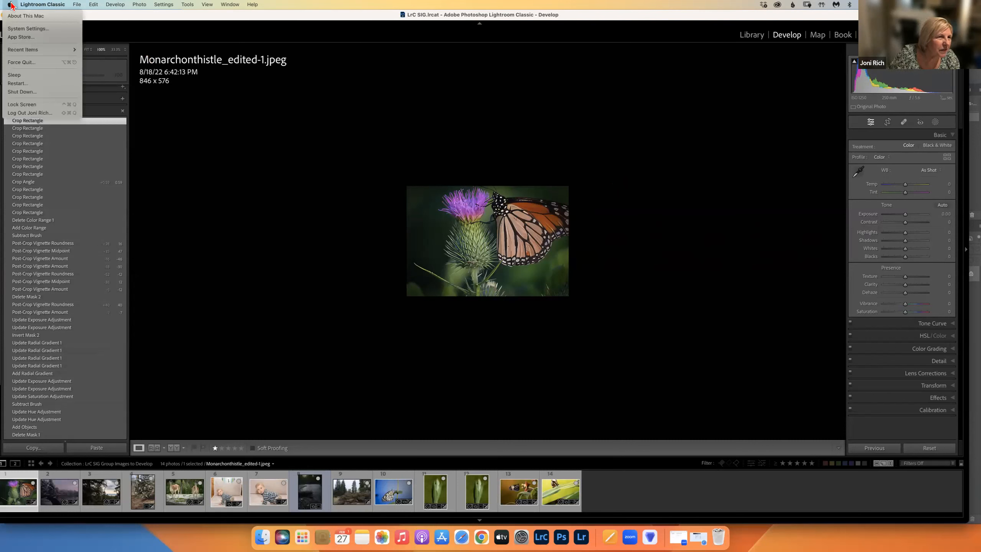
{"action": "left_click", "coordinate": [23, 28]}
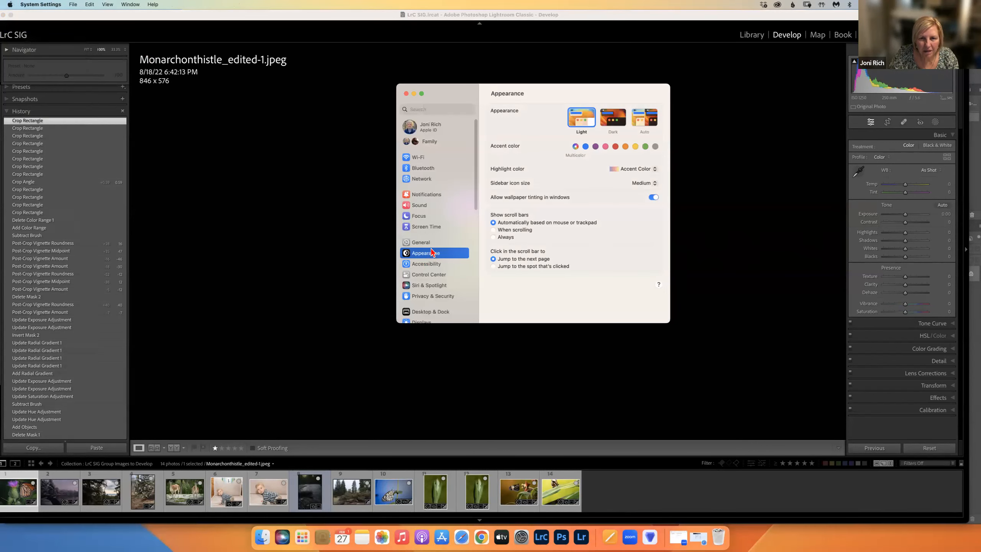
{"action": "left_click", "coordinate": [433, 265]}
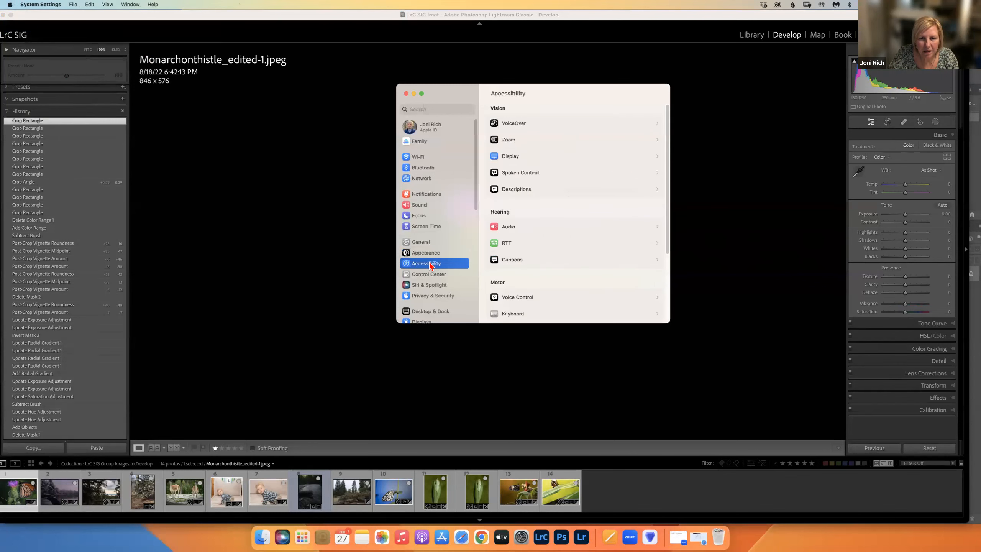
{"action": "left_click", "coordinate": [510, 156]}
{"action": "scroll", "coordinate": [470, 231], "scroll_direction": "down", "scroll_amount": 5}
{"action": "scroll", "coordinate": [666, 247], "scroll_direction": "down", "scroll_amount": 3}
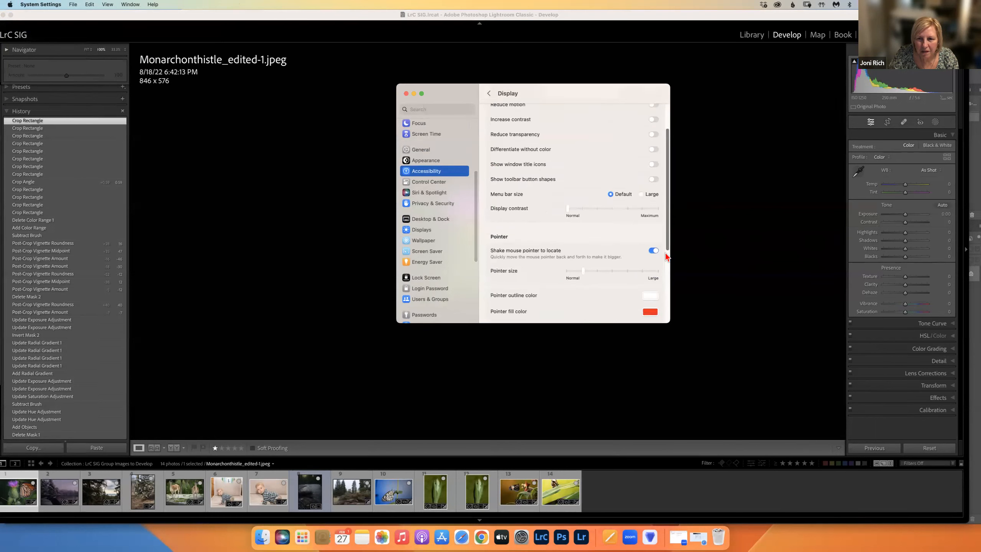
{"action": "scroll", "coordinate": [665, 248], "scroll_direction": "down", "scroll_amount": 4}
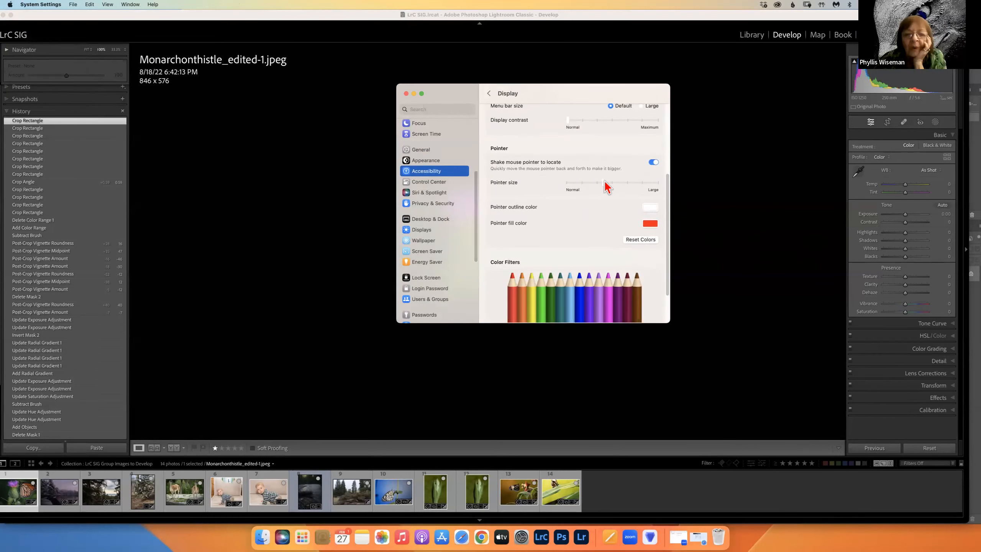
{"action": "left_click_drag", "start_coordinate": [604, 184], "coordinate": [612, 183]}
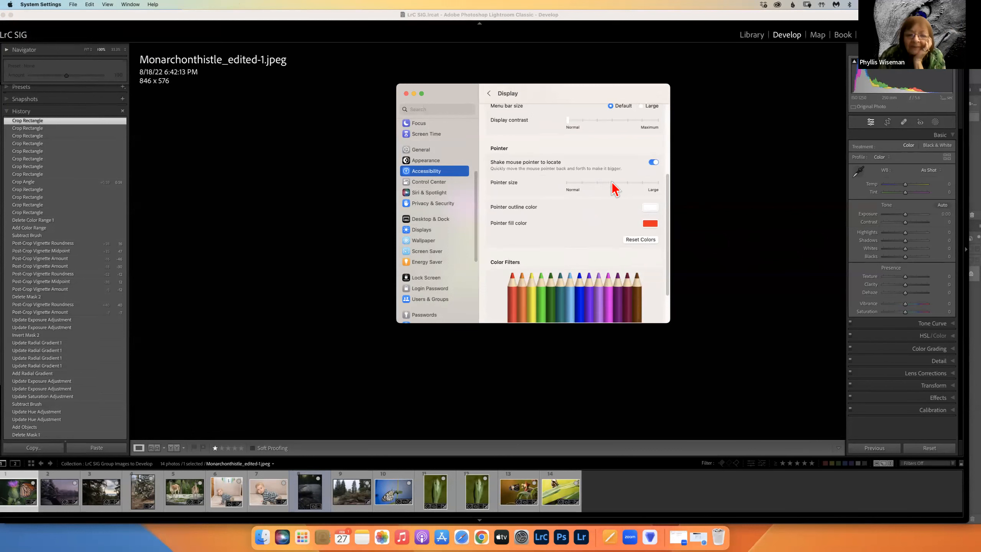
{"action": "left_click", "coordinate": [406, 94]}
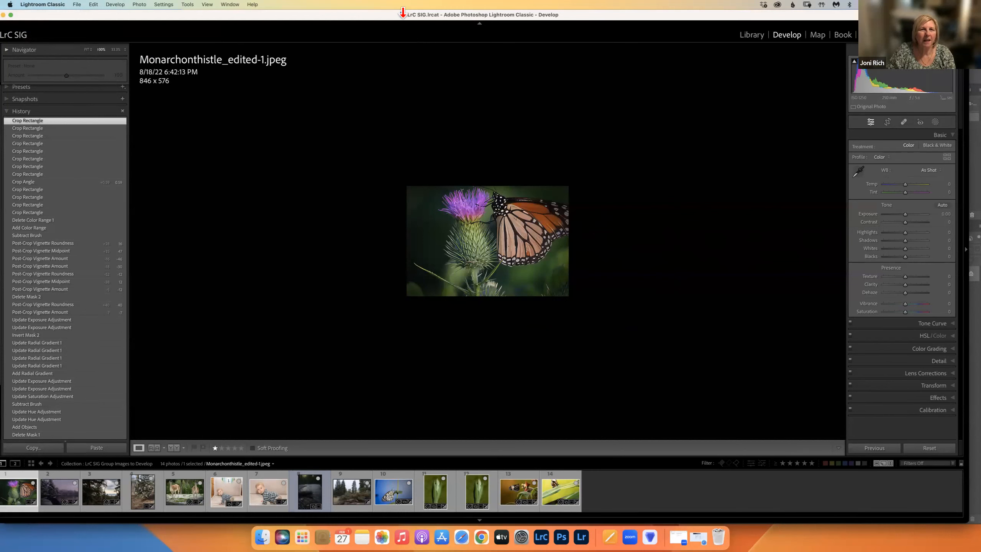
{"action": "double_click", "coordinate": [395, 15]}
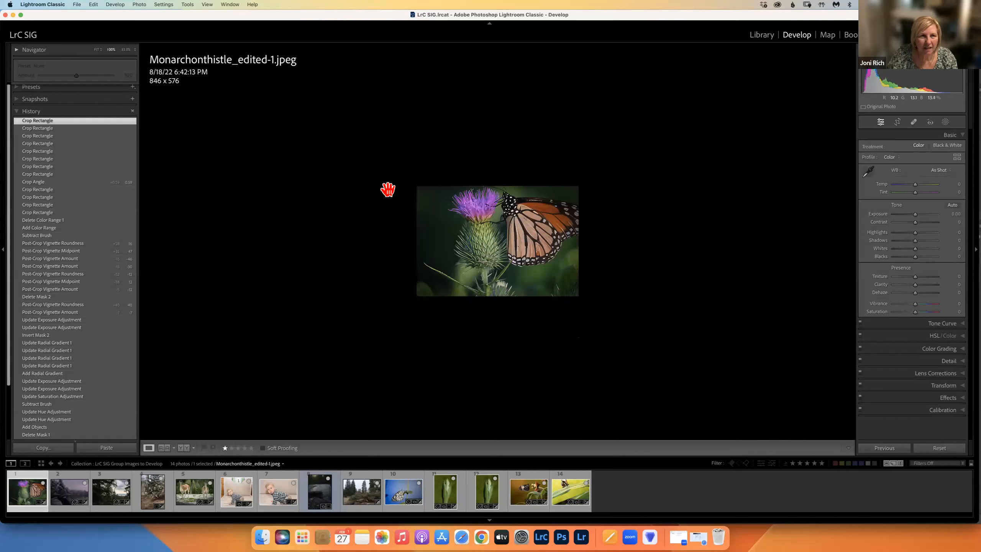
Step: Open the macOS System Settings and view the pointer options in the accessibility display settings
{"action": "left_click", "coordinate": [10, 4]}
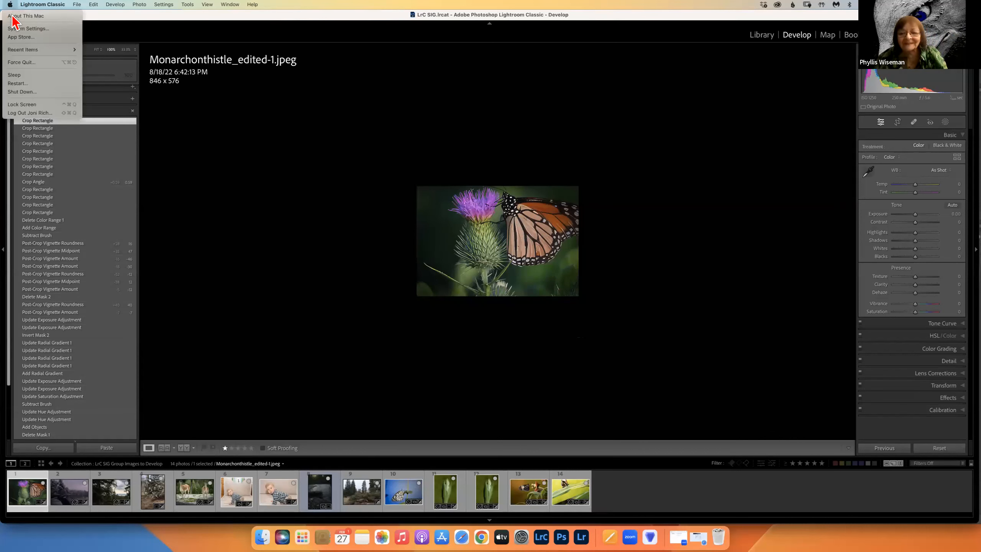
{"action": "left_click", "coordinate": [15, 29]}
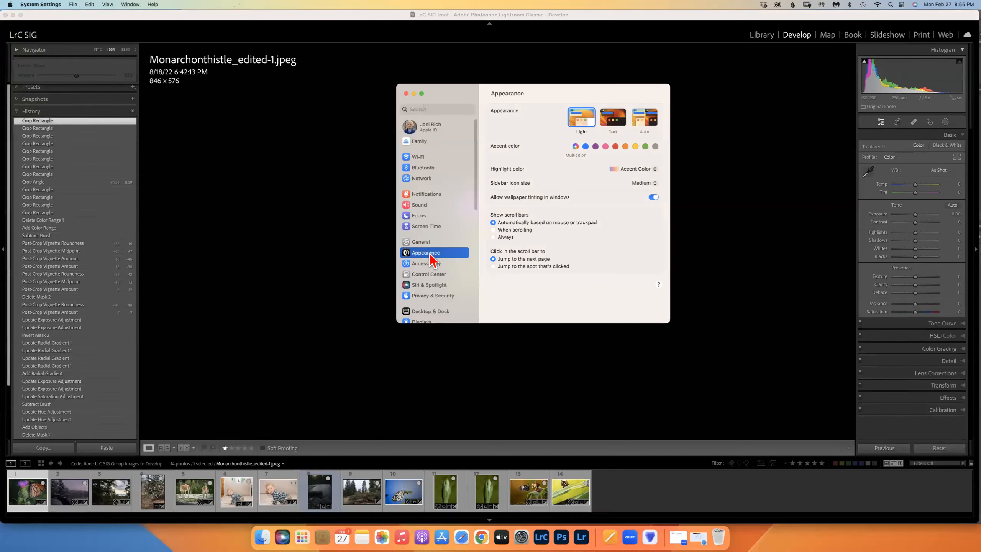
{"action": "left_click", "coordinate": [430, 265]}
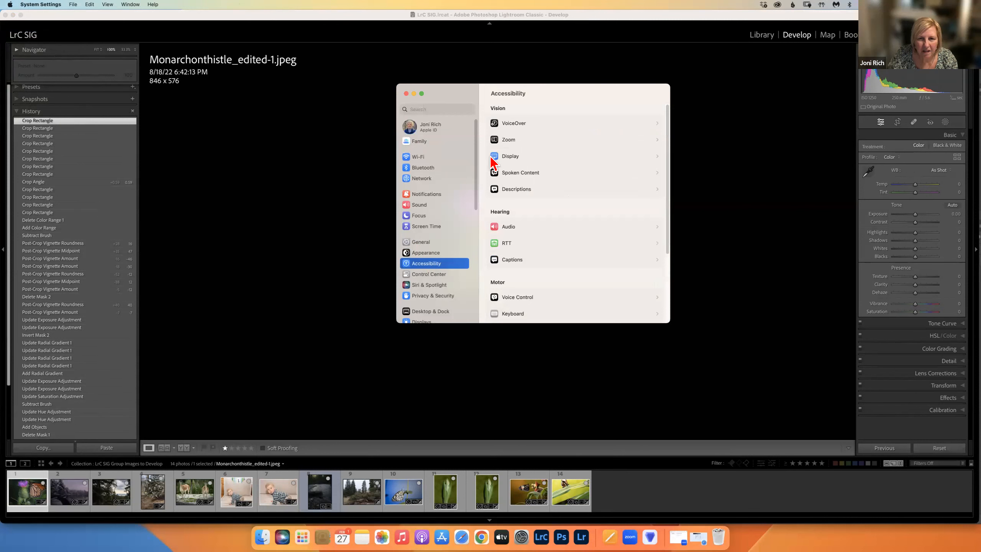
{"action": "scroll", "coordinate": [661, 270], "scroll_direction": "down", "scroll_amount": 3}
{"action": "scroll", "coordinate": [661, 271], "scroll_direction": "down", "scroll_amount": 1}
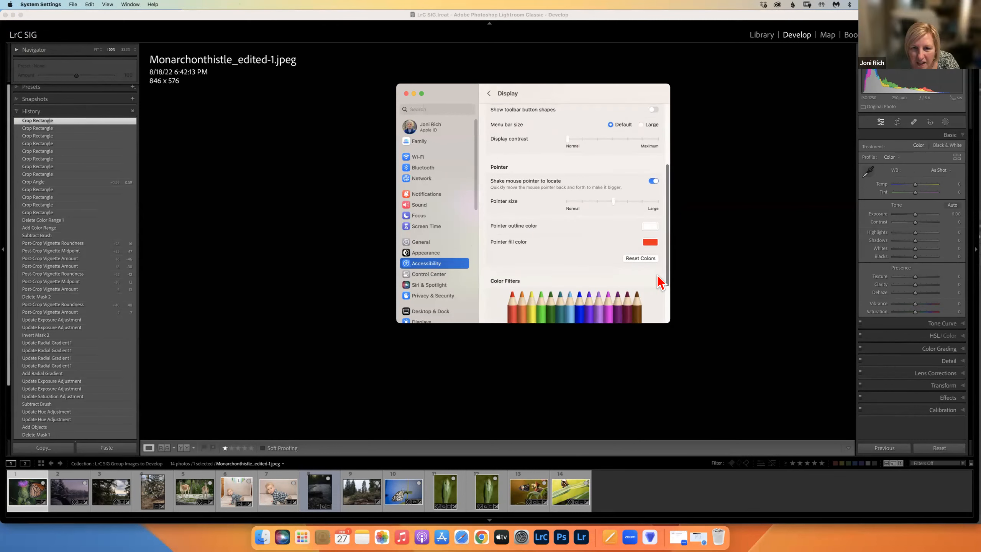
Step: Reopen the accessibility display options from the general settings, make the mouse pointer slightly smaller, and close System Settings
{"action": "left_click", "coordinate": [426, 253]}
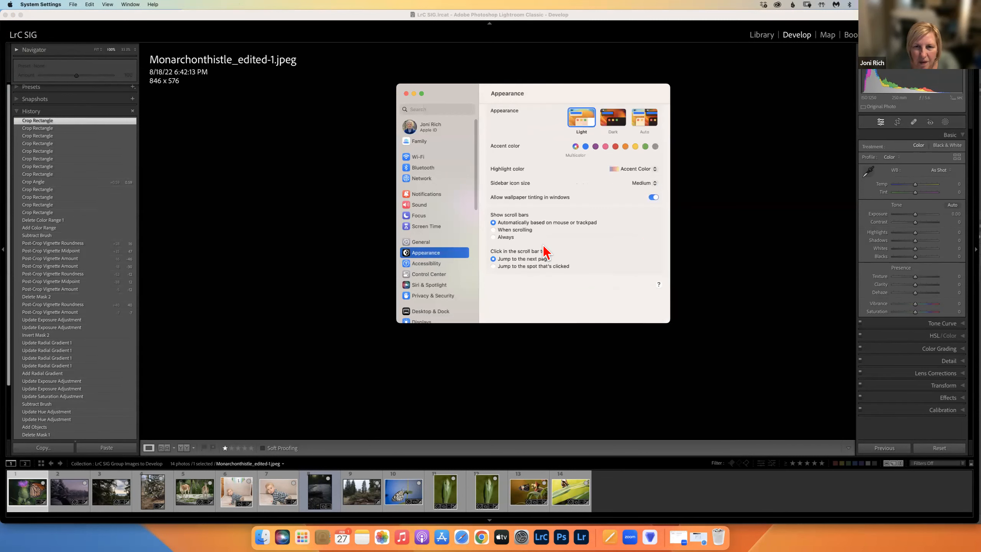
{"action": "left_click", "coordinate": [420, 241]}
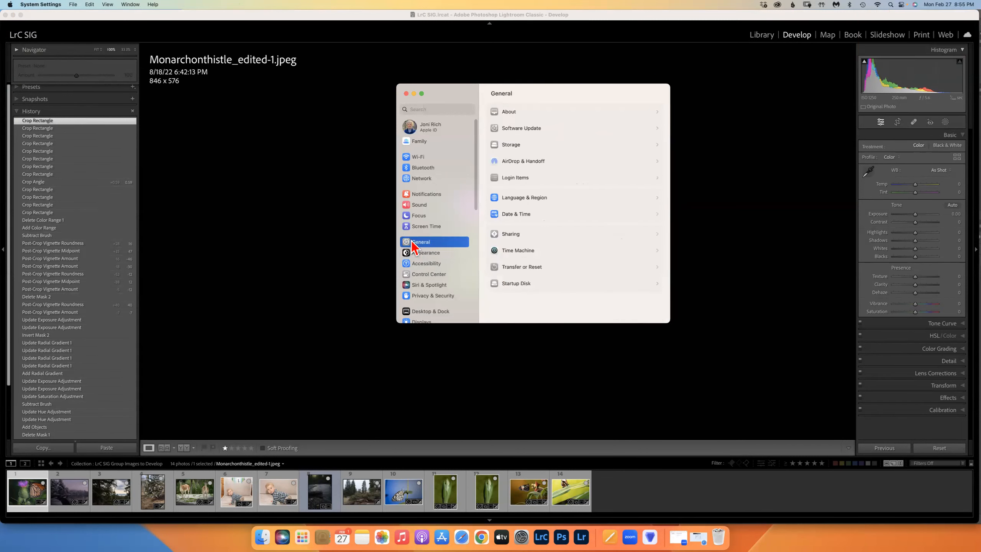
{"action": "left_click", "coordinate": [423, 265]}
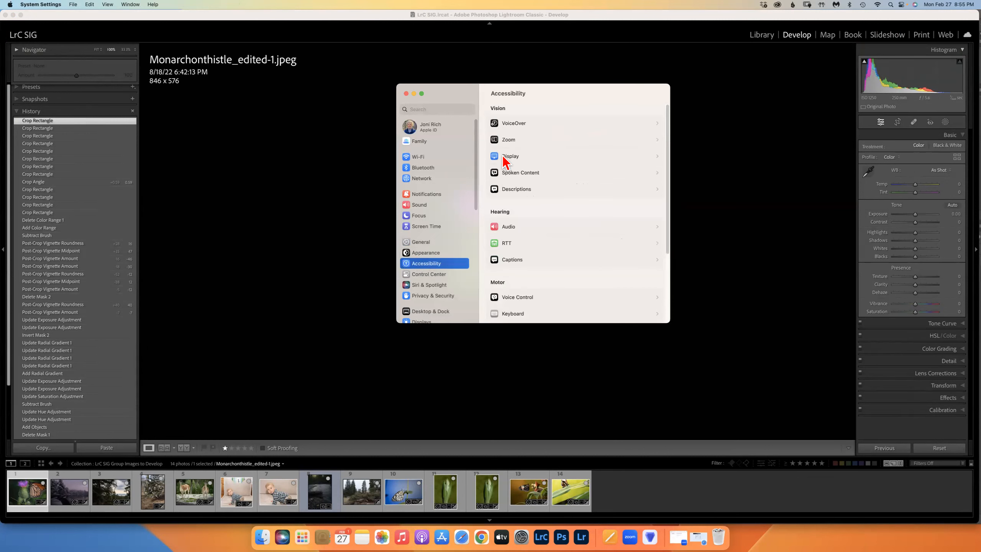
{"action": "left_click", "coordinate": [506, 155]}
{"action": "scroll", "coordinate": [657, 174], "scroll_direction": "down", "scroll_amount": 5}
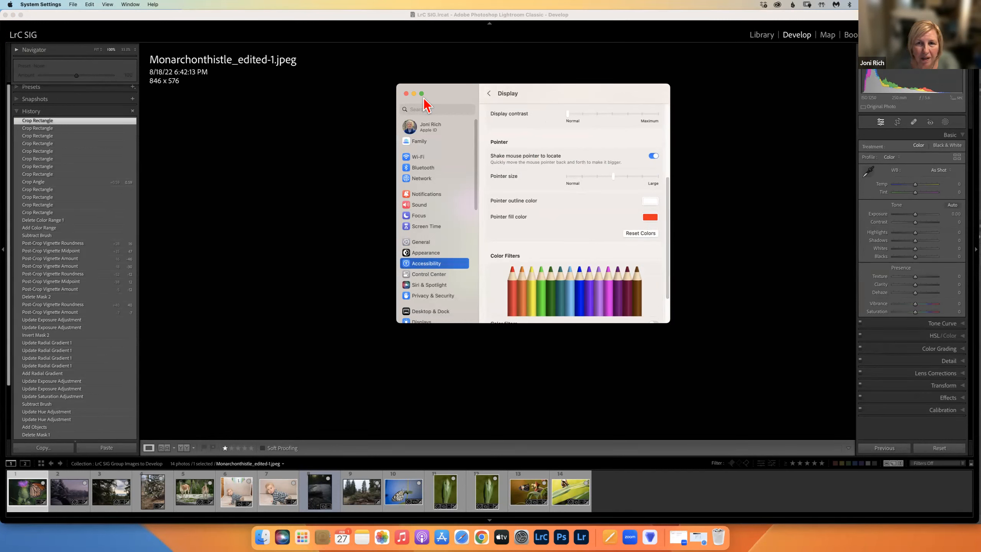
{"action": "left_click_drag", "start_coordinate": [613, 176], "coordinate": [599, 176]}
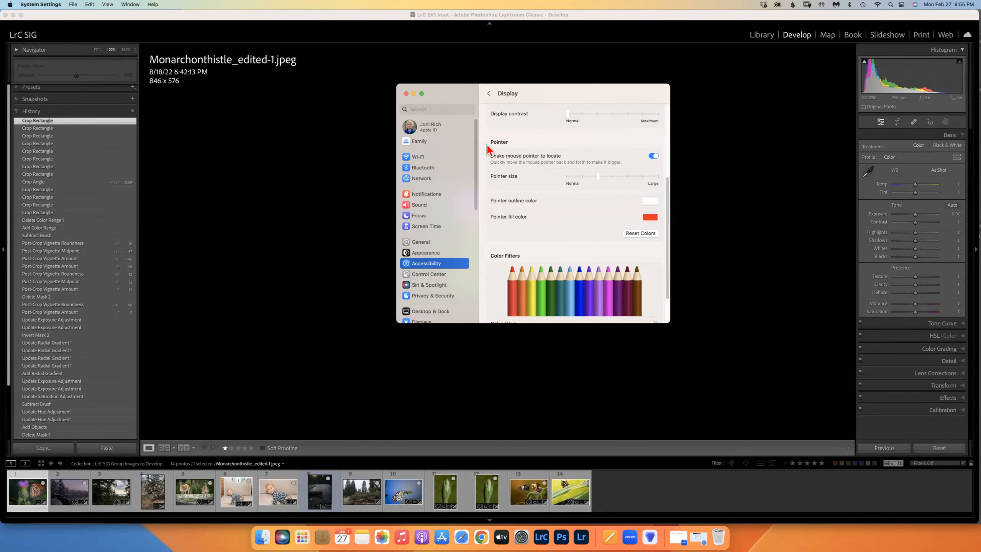
{"action": "left_click", "coordinate": [406, 94]}
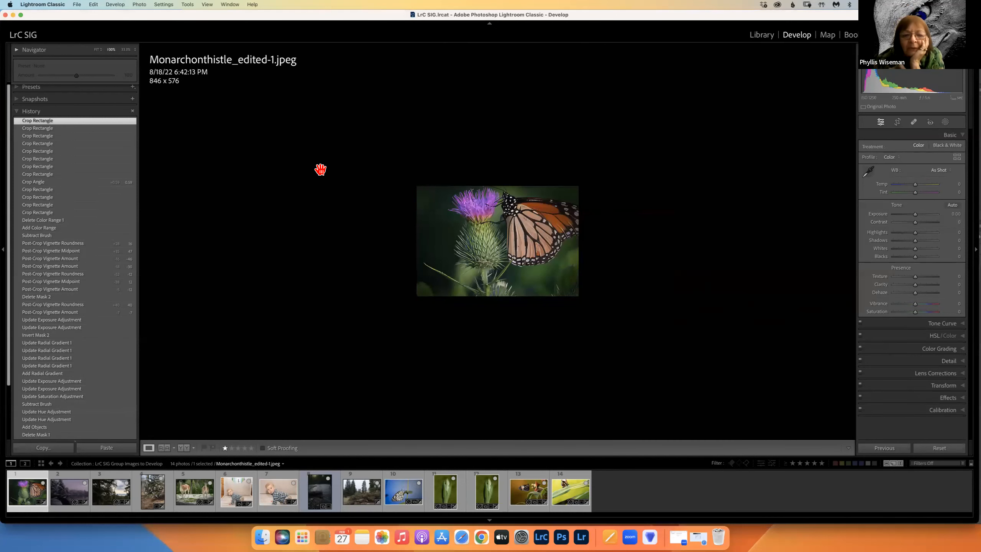
Step: Switch Lightroom Classic from Develop to the Library module with the monarch photo selected
{"action": "left_click", "coordinate": [762, 36]}
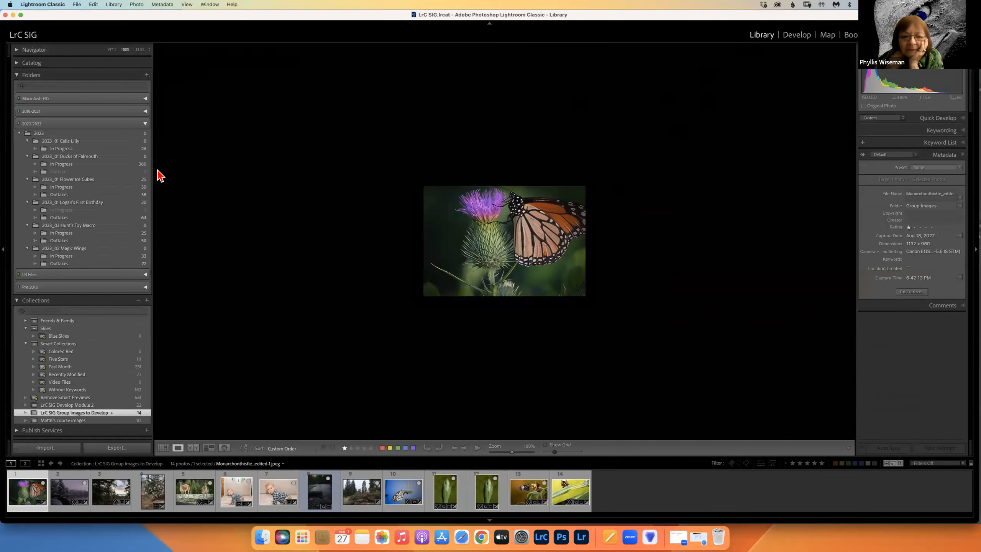